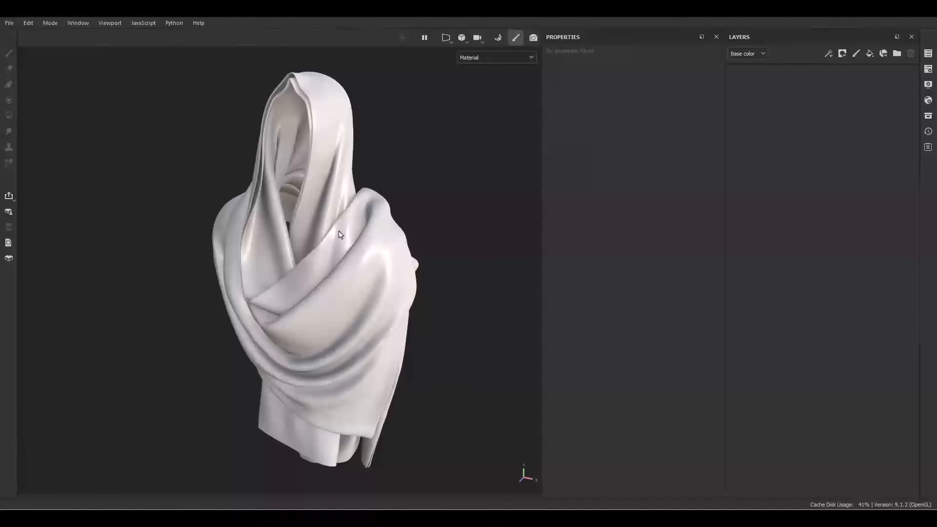
Create two layer folders named First_Fabric and Second_Fabric
alt+middle_drag(317, 142, 363, 235)
scroll(352, 181, up, 5)
alt+drag(363, 235, 417, 223)
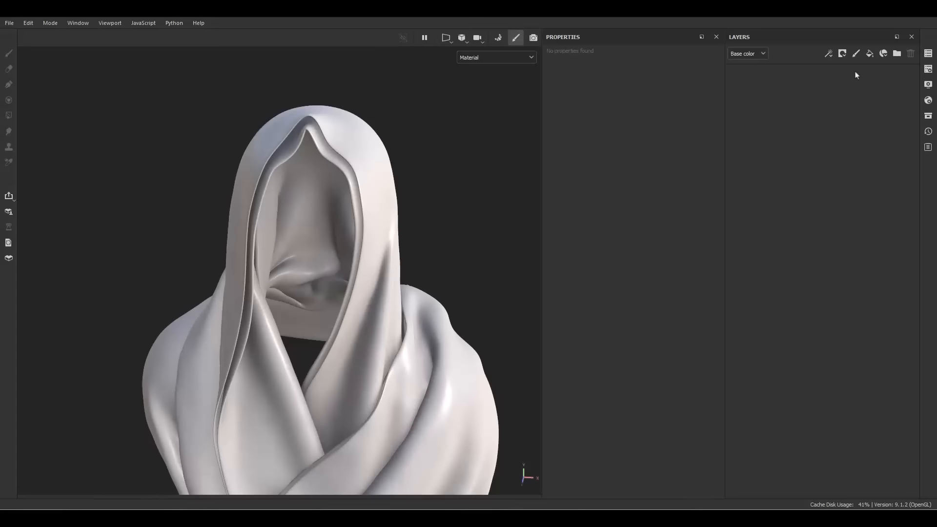
click(897, 54)
click(896, 53)
click(775, 99)
double_click(776, 99)
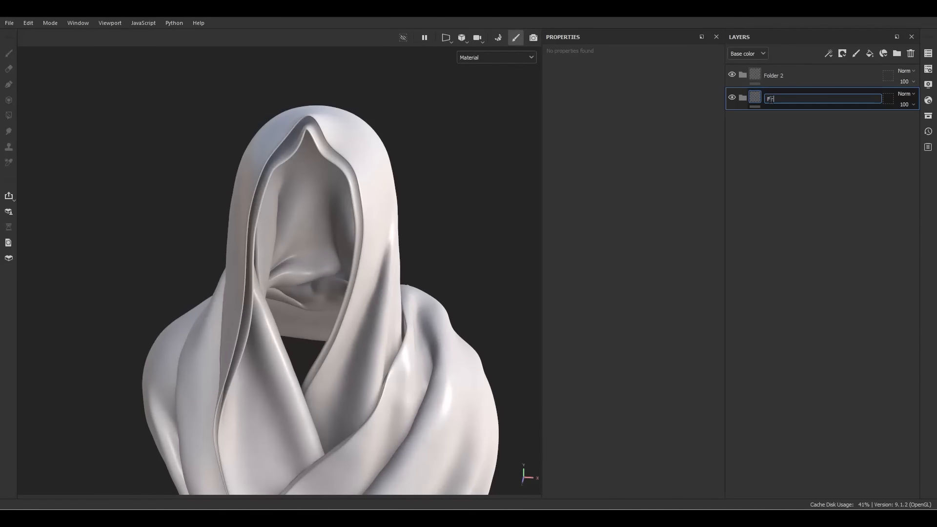
click(795, 74)
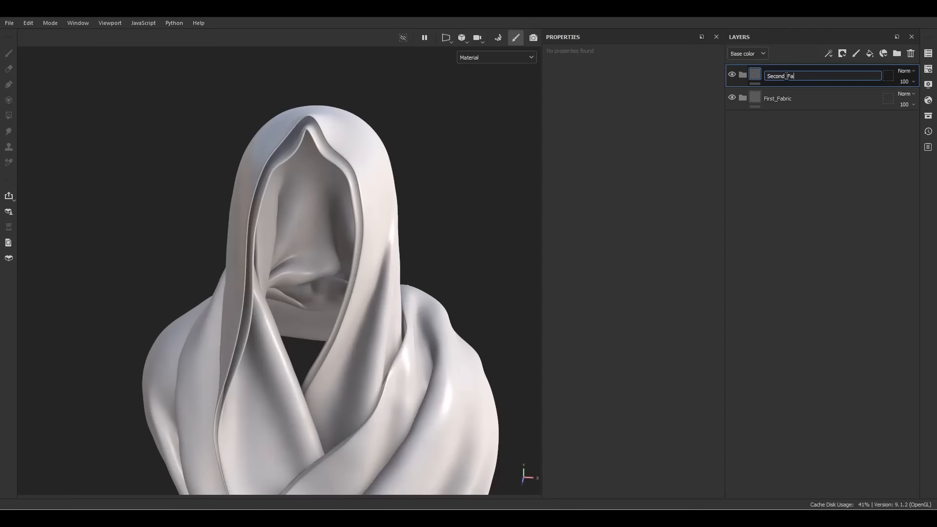
Add black masks to both fabric folders and a paint effect to Second_Fabric's mask
right_click(776, 100)
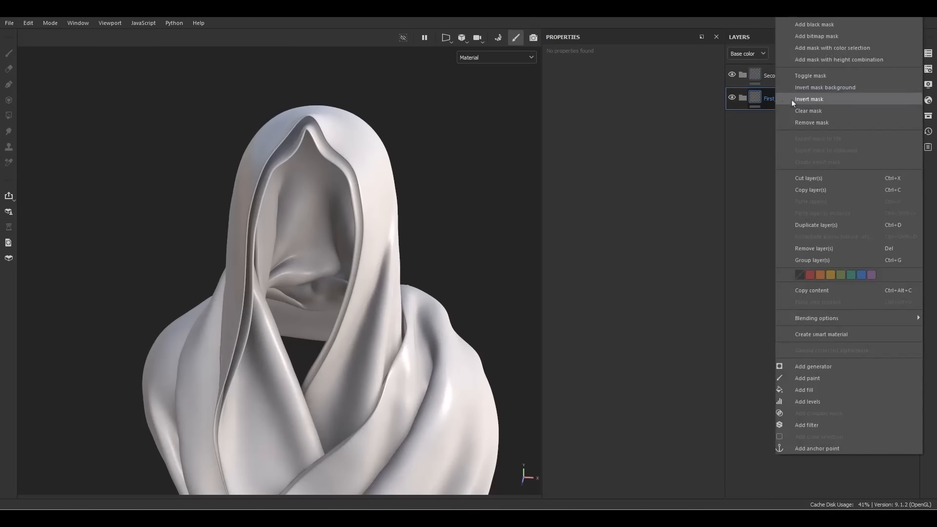
click(820, 27)
right_click(791, 83)
click(809, 79)
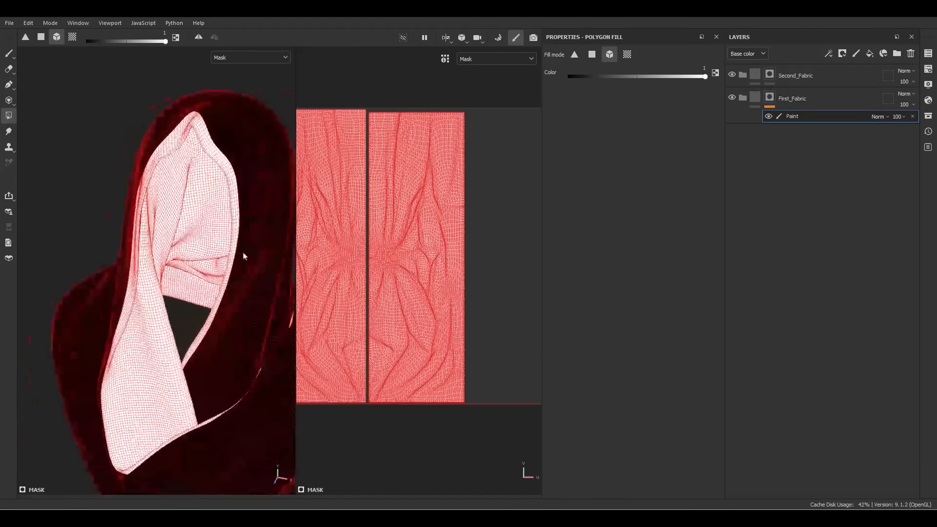
right_click(773, 75)
click(810, 405)
Polygon-fill each fabric's UV tile into its mask and add a fill layer to each folder
click(755, 79)
click(870, 54)
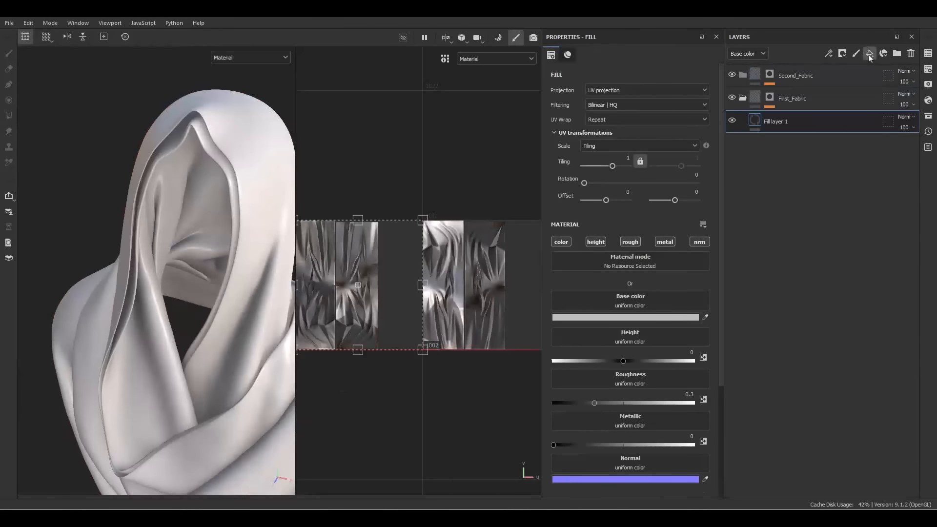
click(800, 76)
click(869, 54)
Set the outer fabric fill to red and the inner fabric fill to gold
click(776, 144)
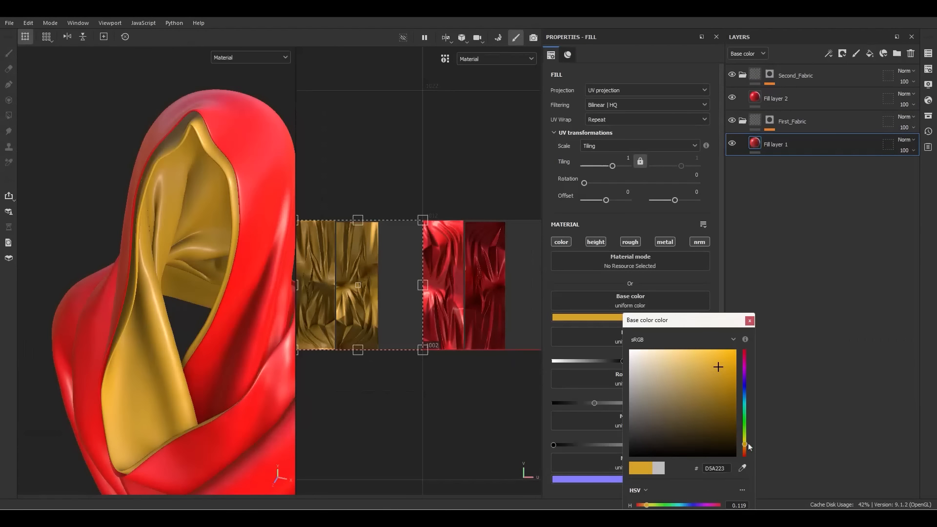
click(330, 397)
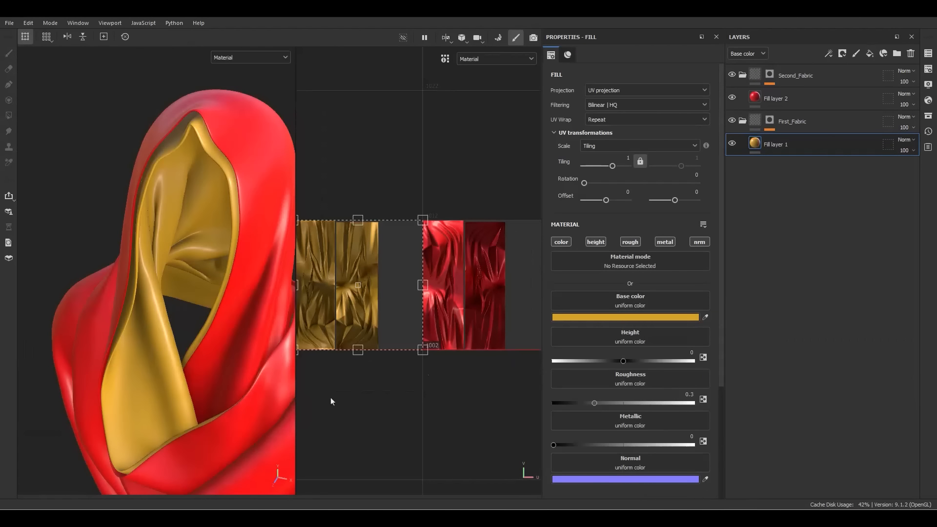
alt+middle_drag(218, 424, 212, 374)
key(F2)
alt+drag(310, 324, 361, 264)
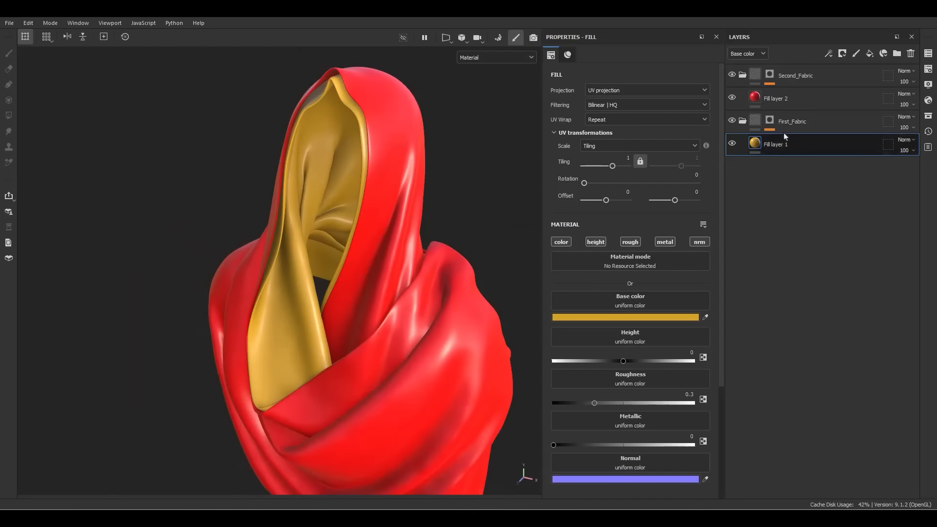
alt+right_drag(294, 154, 300, 50)
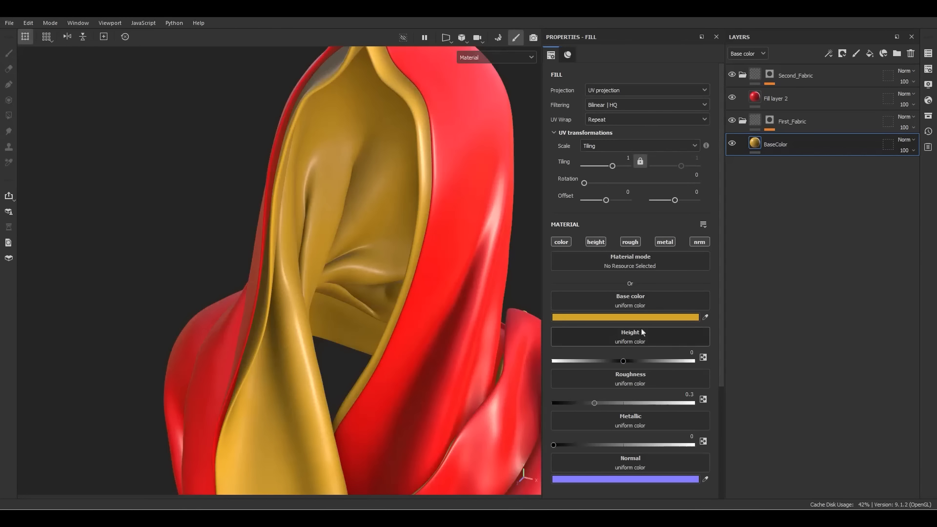
Change the inner fabric colour to orange FF9300 and add a new fill layer above it
click(652, 317)
drag(663, 325, 459, 167)
click(457, 430)
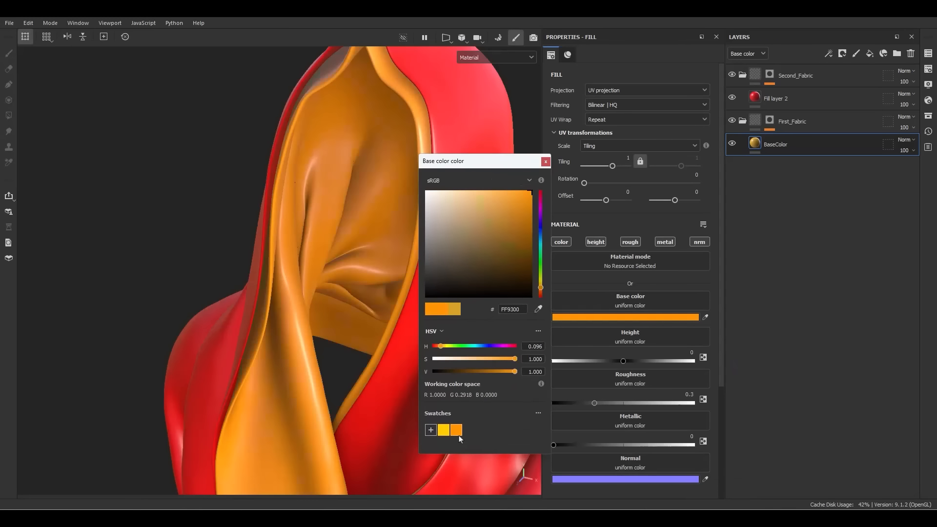
click(545, 161)
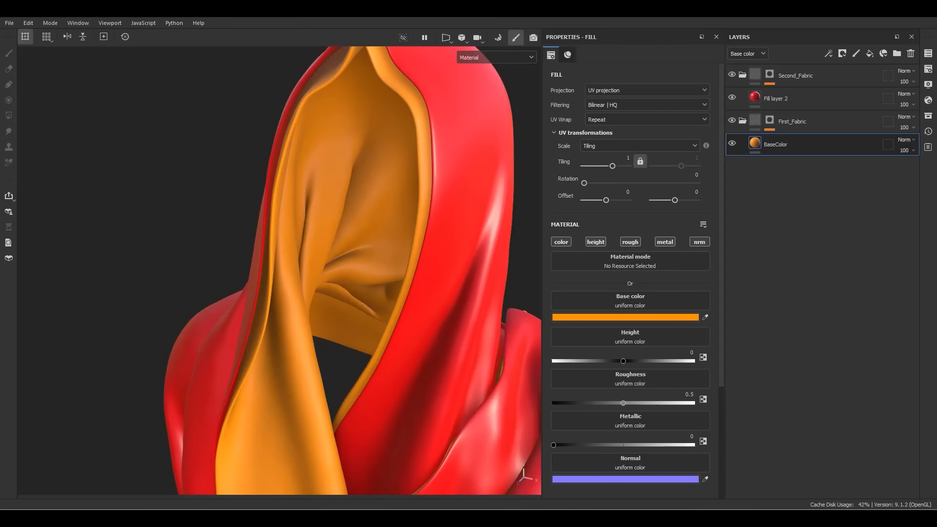
click(869, 53)
Add another fill layer and name the two new fills ColorVar_01 and ColorVar_02
click(869, 53)
double_click(782, 168)
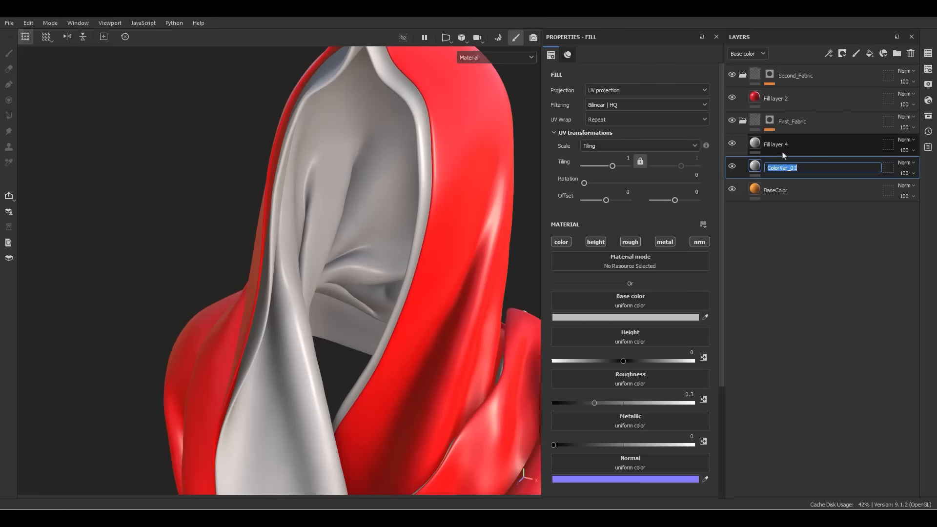
double_click(786, 145)
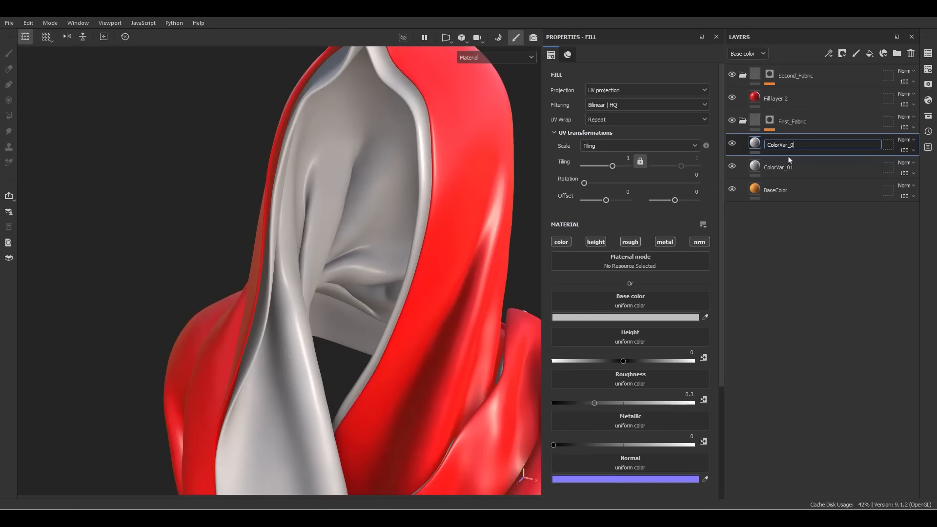
Limit both ColorVar_02 and ColorVar_01 to the colour channel only
alt+click(561, 244)
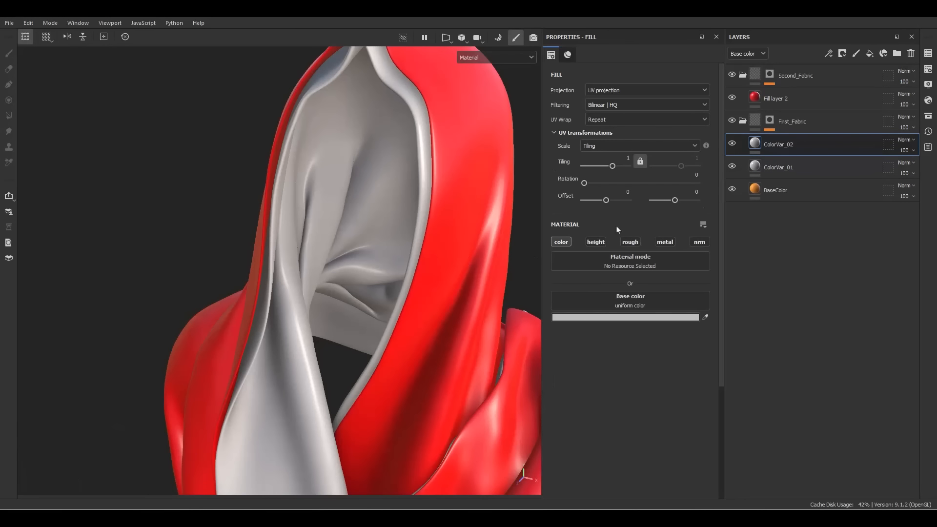
click(769, 168)
alt+click(560, 244)
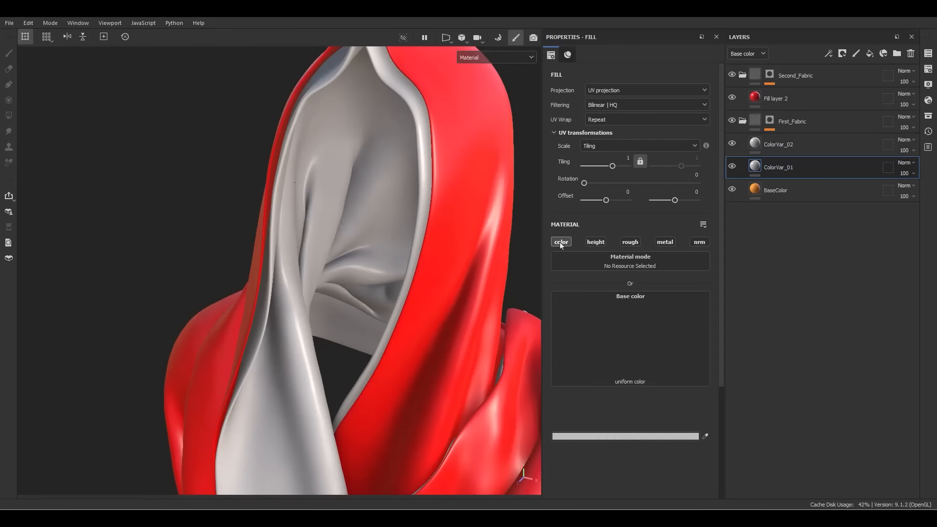
Give ColorVar_01 a black mask driven by a Curvature generator
right_click(773, 167)
click(807, 29)
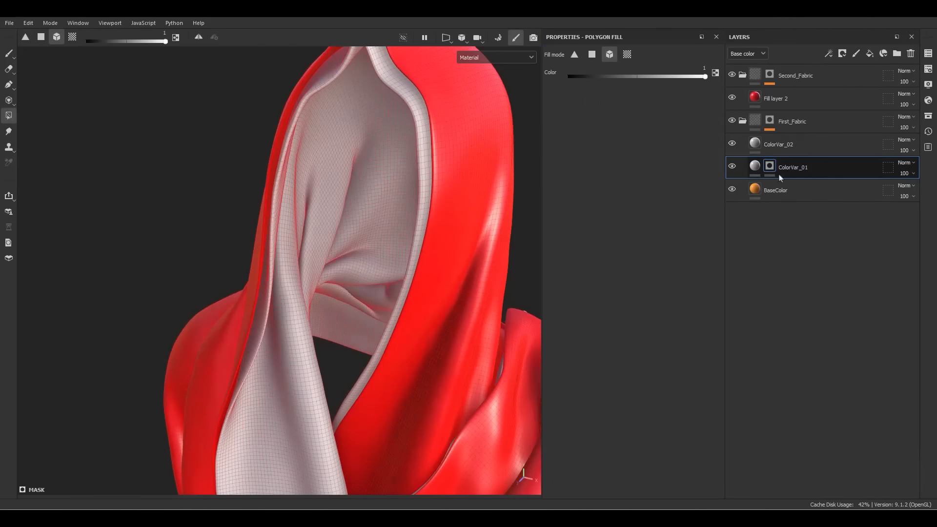
right_click(765, 168)
click(803, 320)
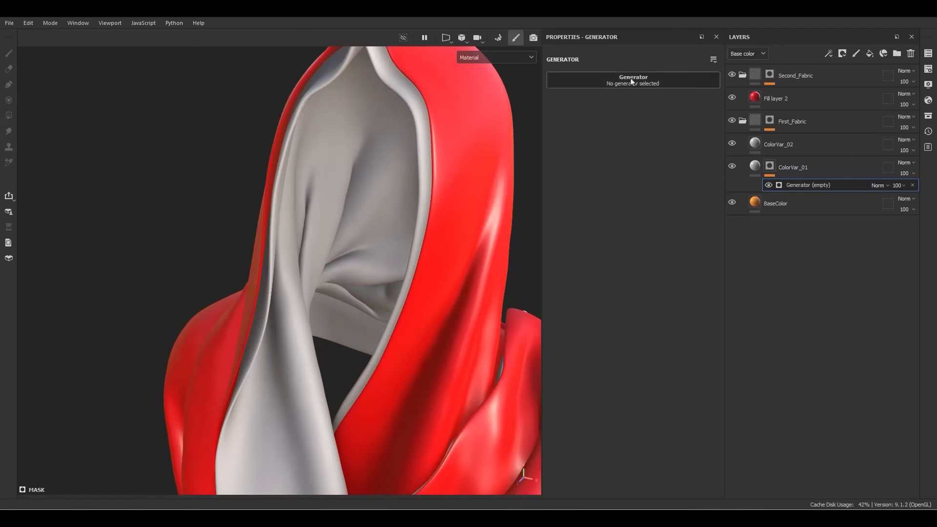
click(647, 78)
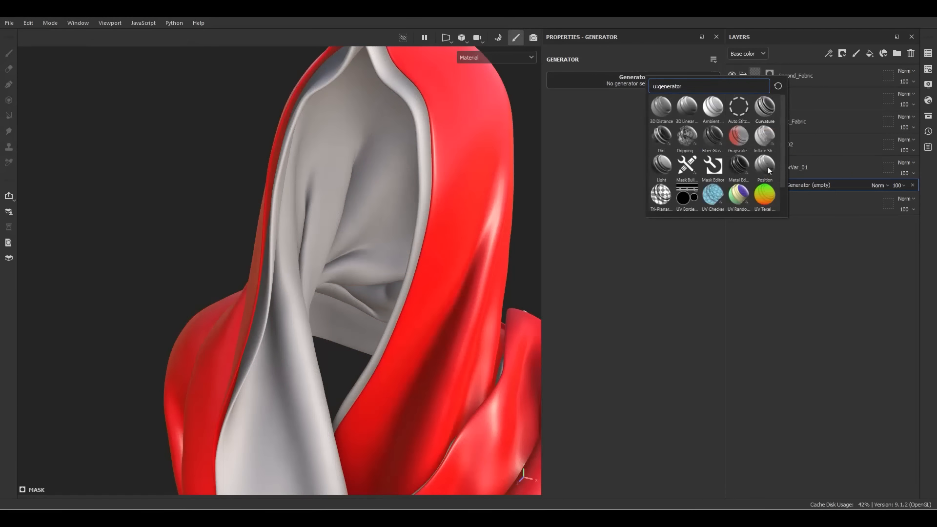
click(765, 108)
alt+click(771, 167)
alt+drag(444, 263, 425, 263)
Set ColorVar_01 to Soft light blending with a white base colour
click(755, 167)
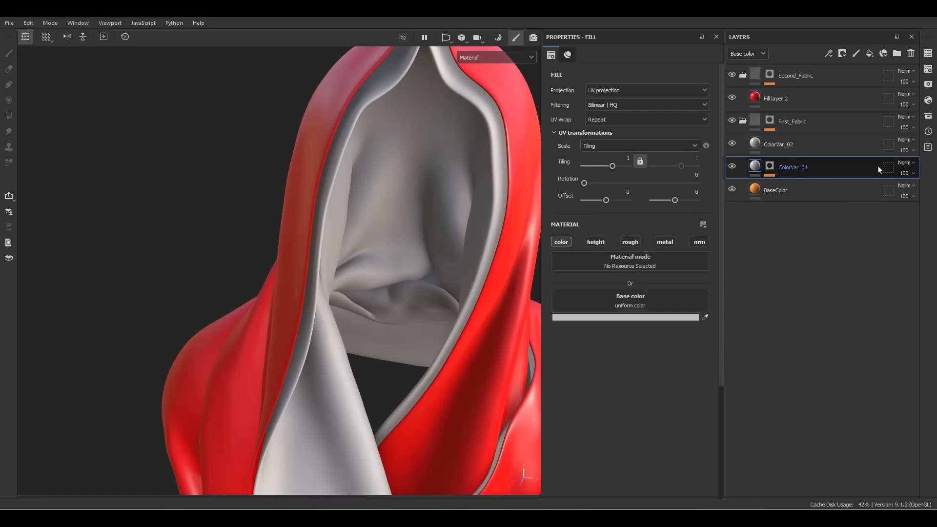
click(910, 163)
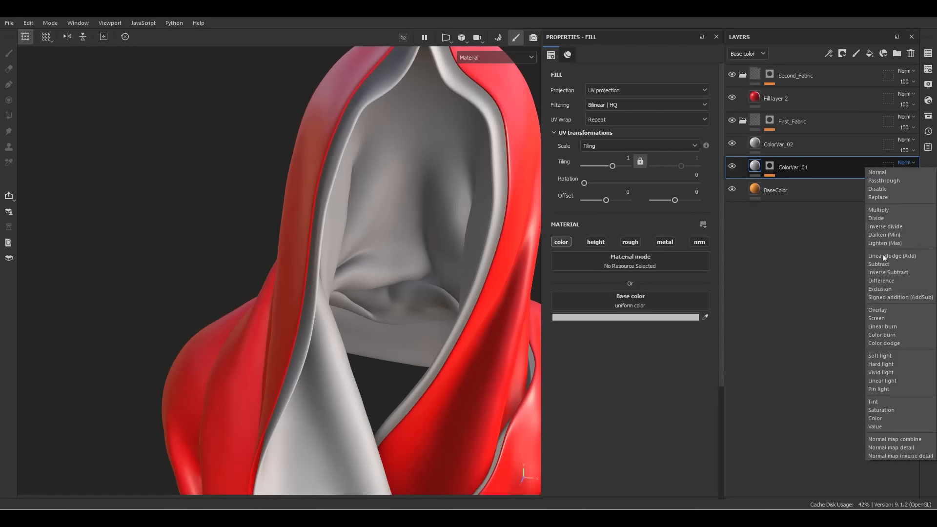
click(880, 356)
click(613, 317)
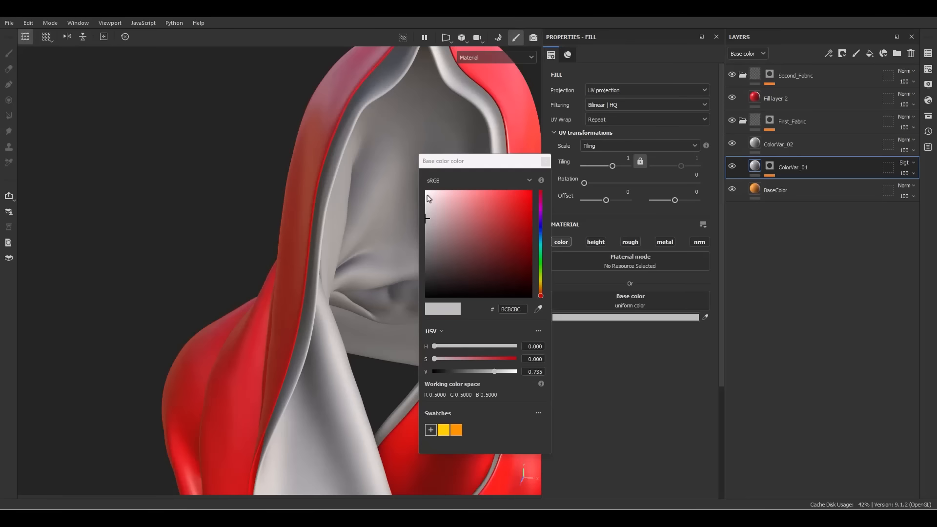
click(543, 163)
alt+drag(458, 226, 448, 186)
Hide ColorVar_02 and toggle ColorVar_01 to compare the result
click(732, 144)
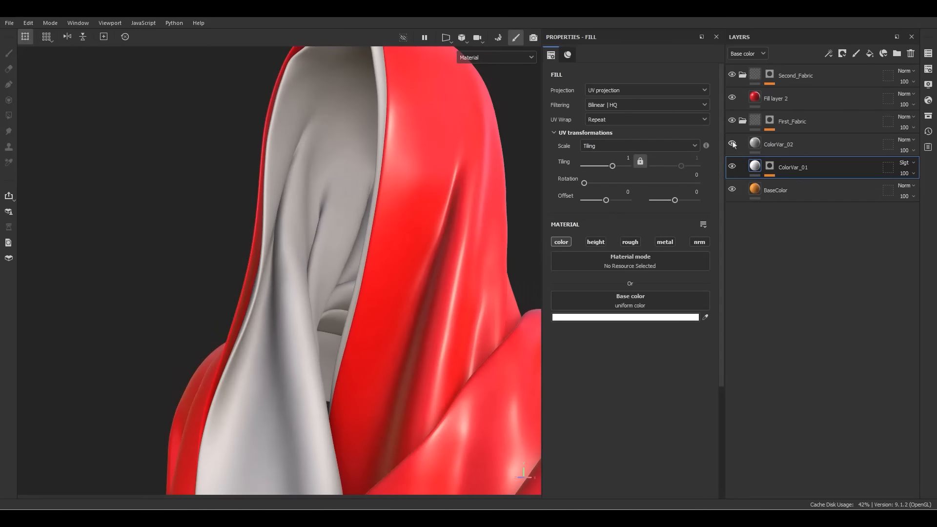
click(732, 167)
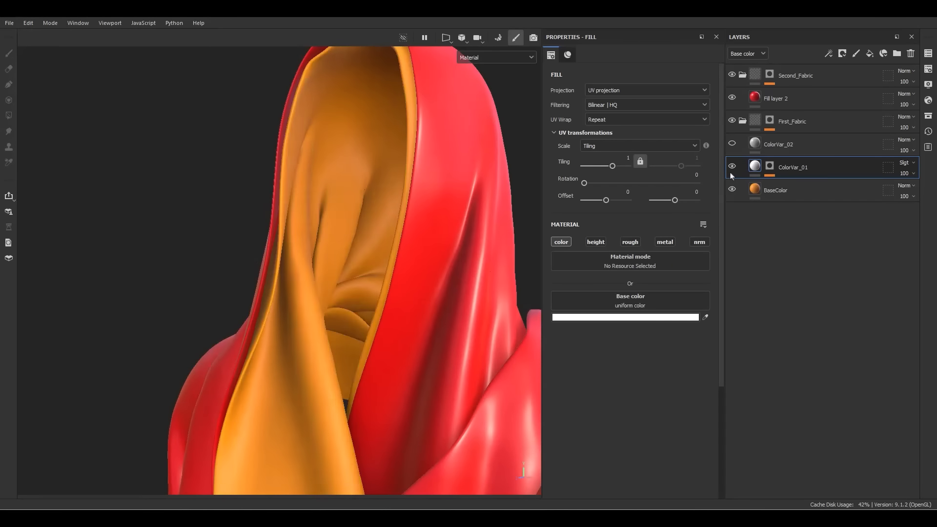
click(732, 167)
alt+drag(259, 262, 328, 277)
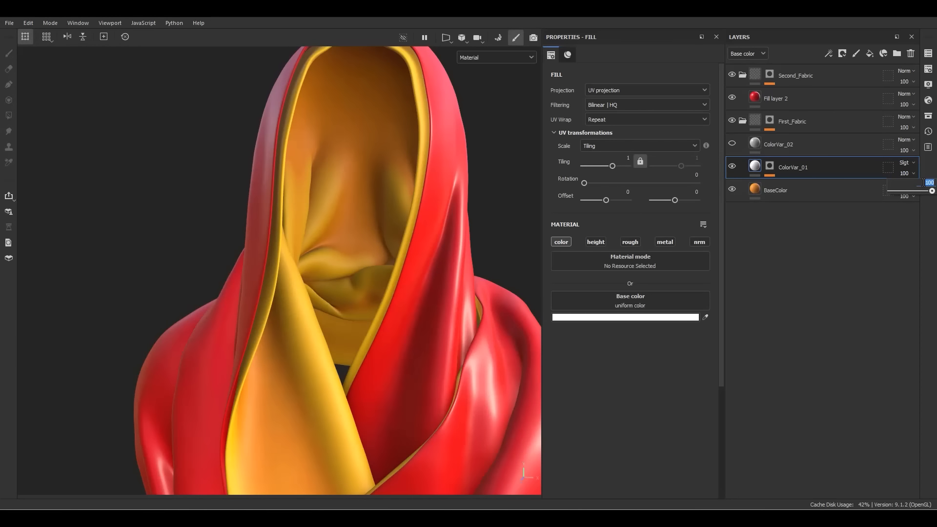
Set ColorVar_01 opacity to 60 and make ColorVar_02 visible again
text(60)
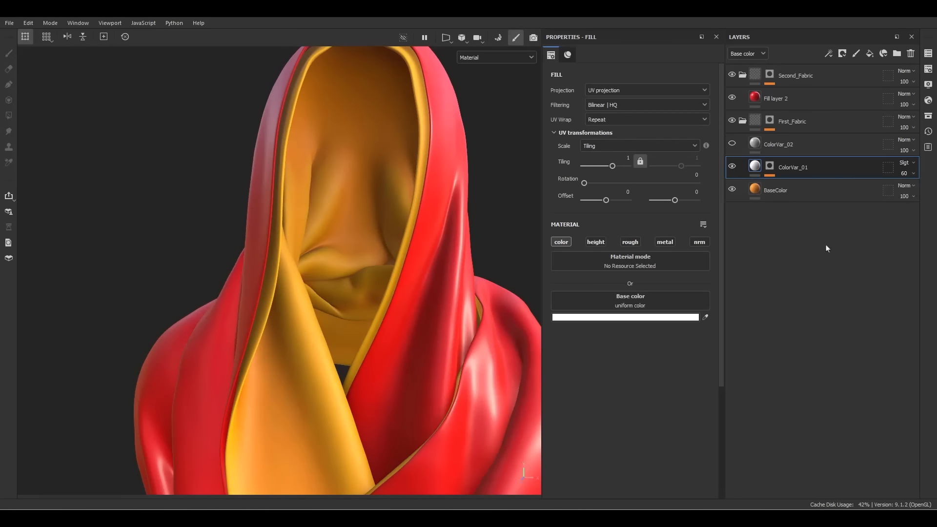
click(731, 143)
click(759, 152)
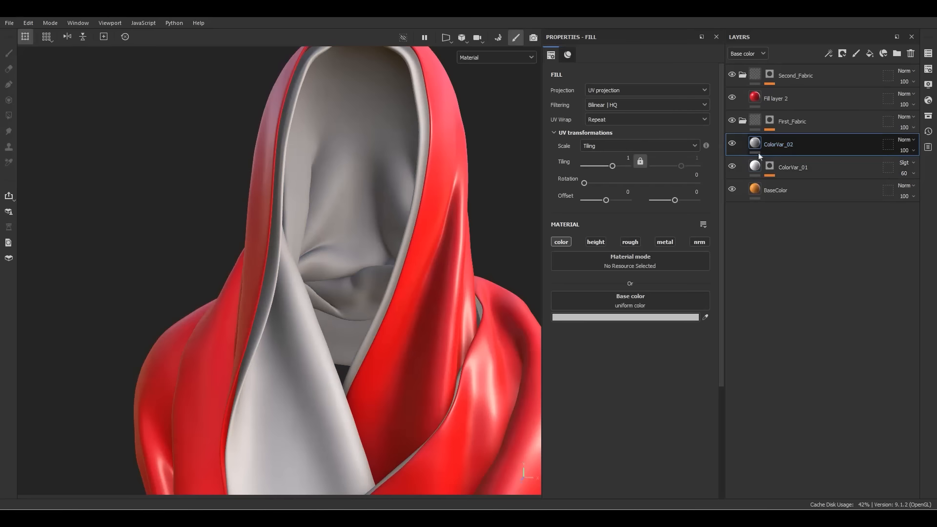
Give ColorVar_02 a dark brown 9B5A03 base colour, starting from the saved orange
click(623, 318)
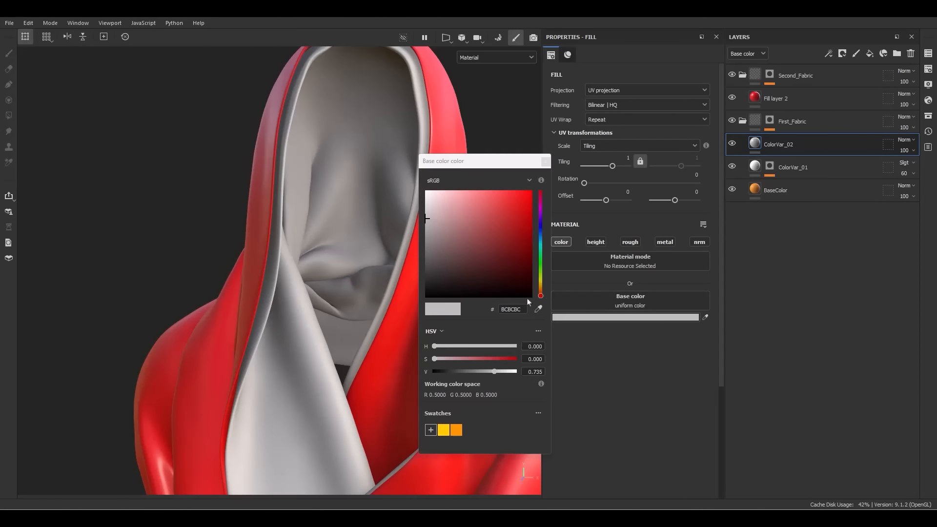
click(455, 432)
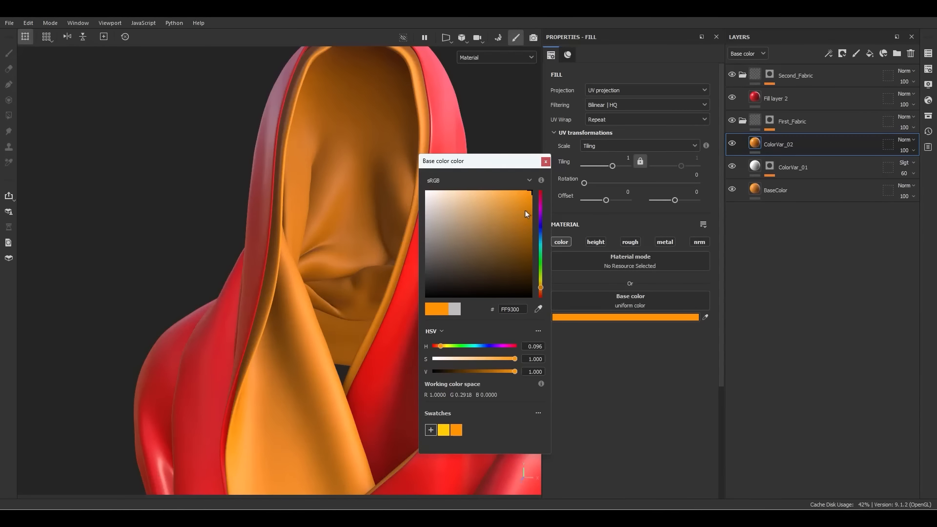
drag(525, 213, 529, 233)
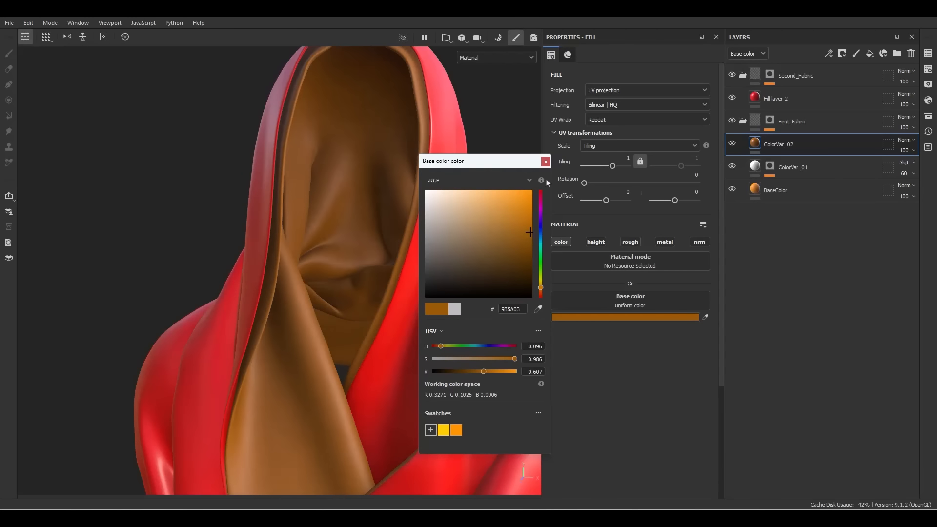
click(546, 161)
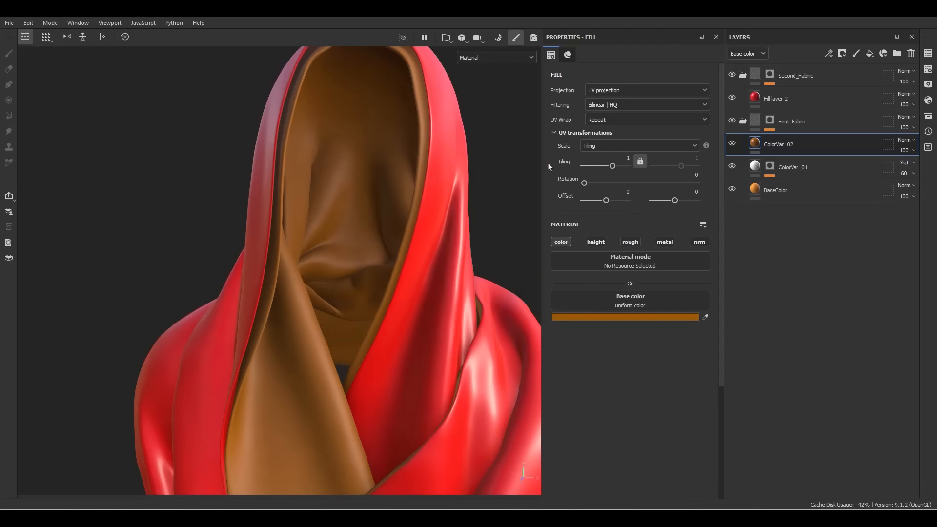
right_click(786, 147)
Add a mask to ColorVar_02 with a fill effect using the Cloth Fold Large texture
click(819, 35)
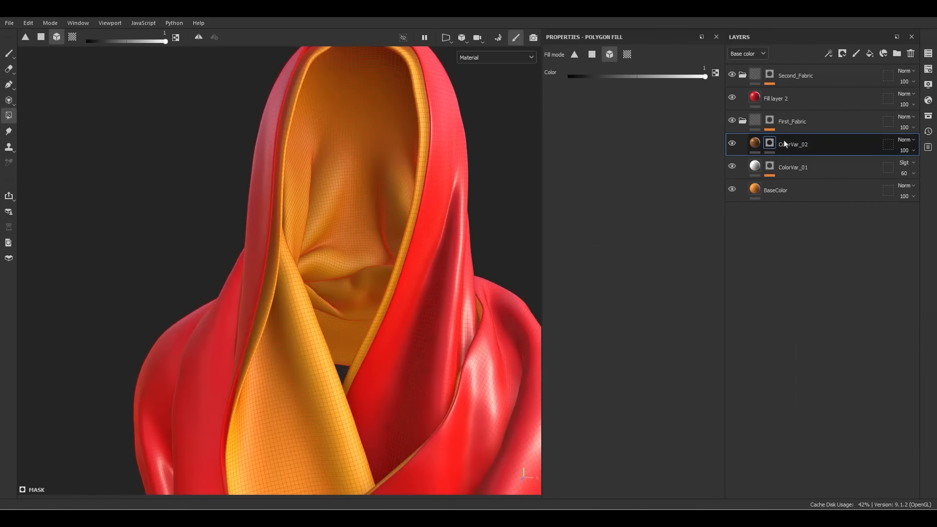
right_click(782, 144)
click(811, 390)
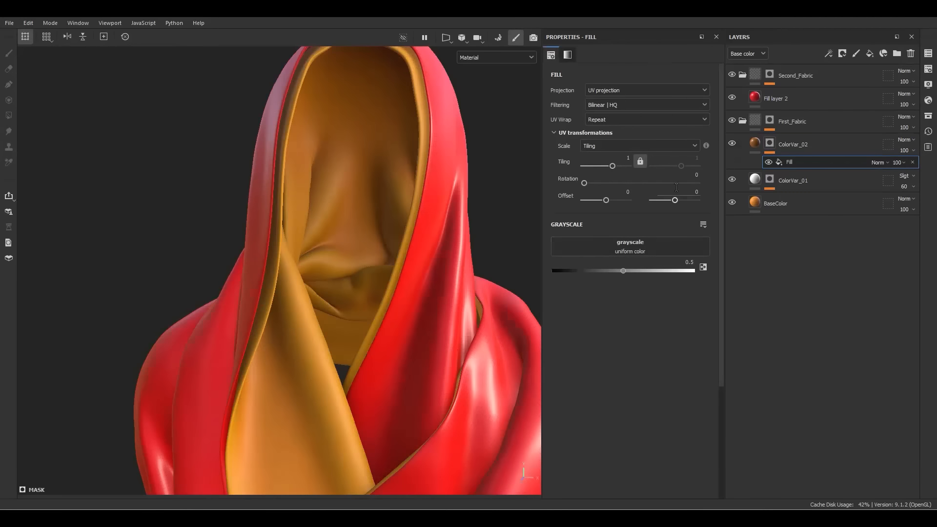
click(622, 252)
scroll(684, 349, down, 3)
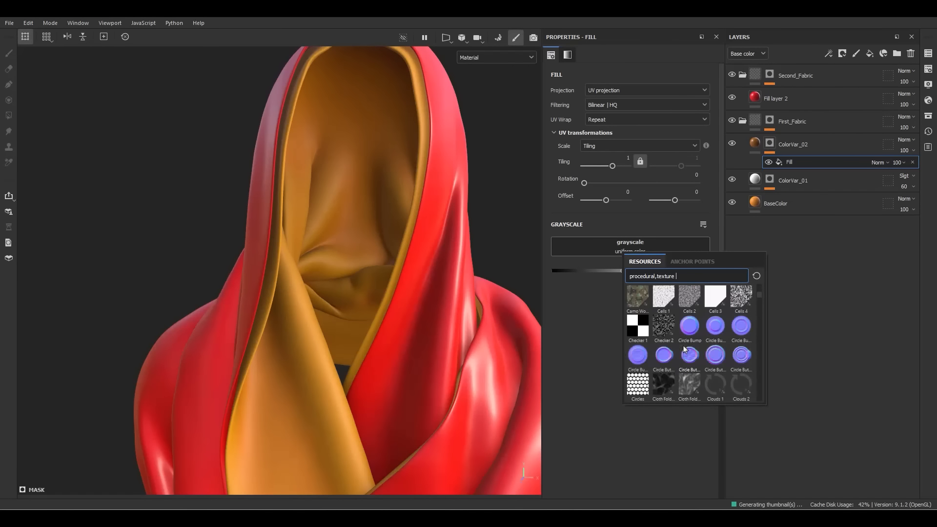
scroll(708, 350, down, 4)
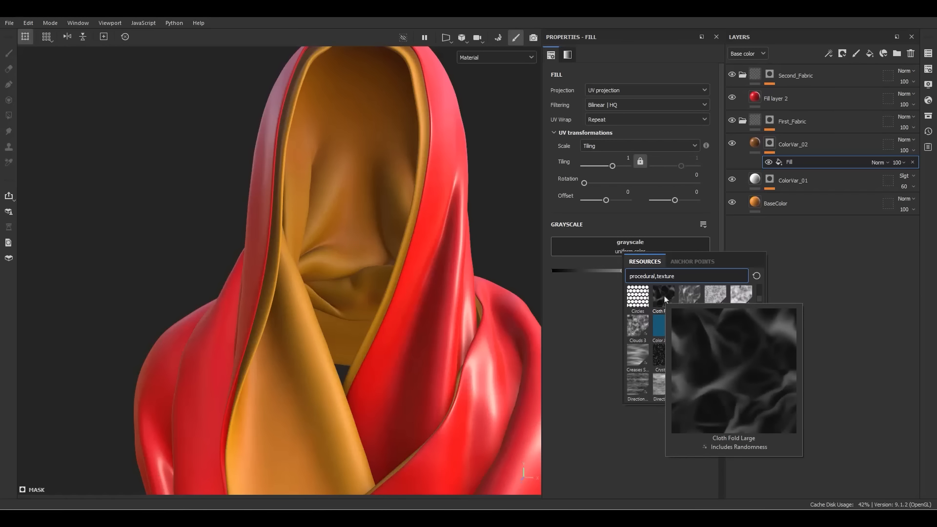
click(665, 299)
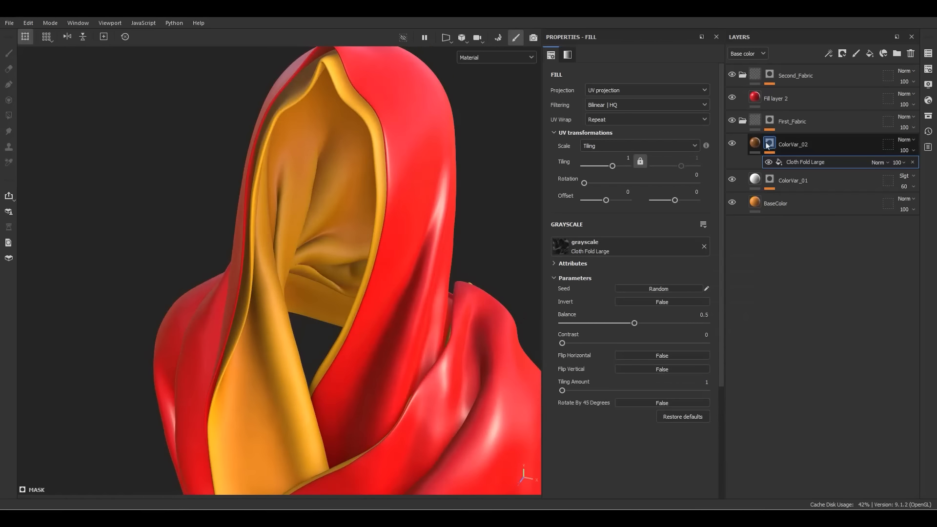
Set the Cloth Fold Large mask tiling to 6 and return to the layer view
alt+click(766, 145)
click(802, 163)
drag(607, 166, 618, 166)
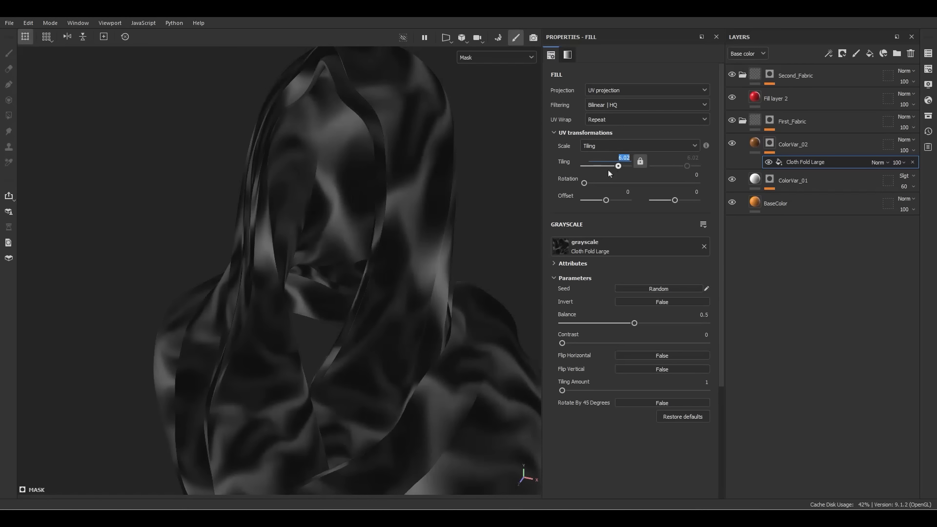
text(6)
key(Return)
click(743, 149)
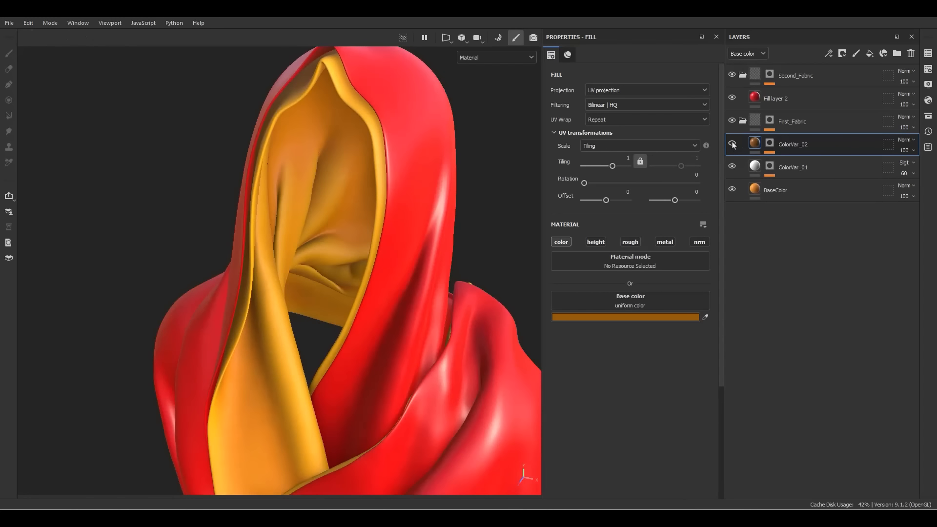
Rename the new fill layer above ColorVar_02 to Edge_Border
alt+drag(351, 278, 332, 248)
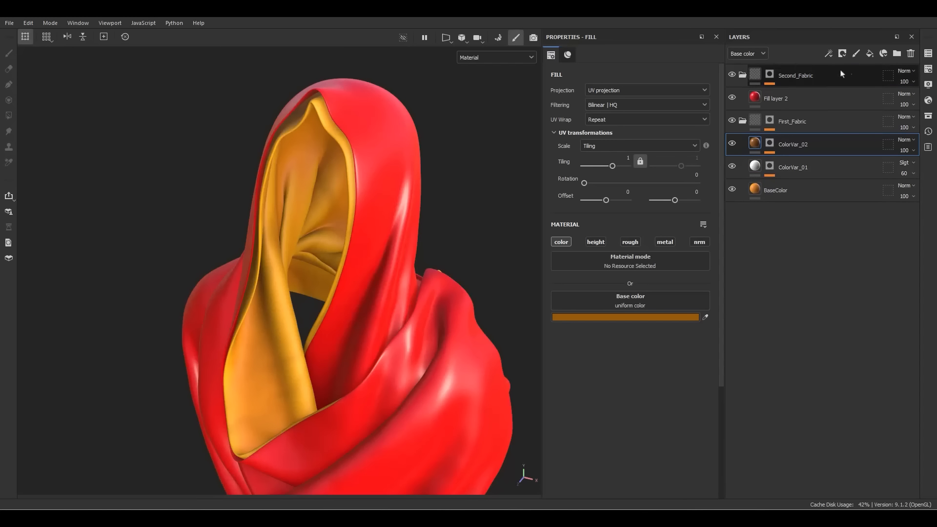
double_click(786, 145)
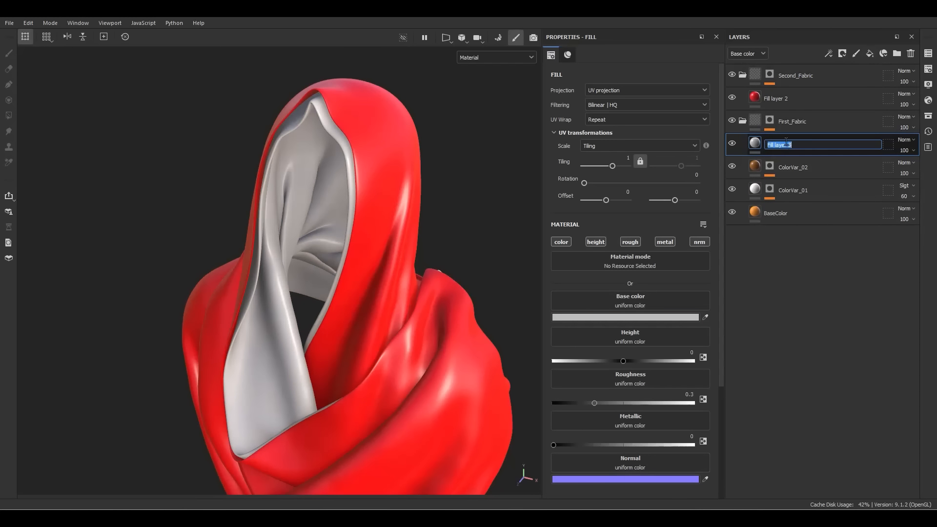
text(Edge_Border)
key(Return)
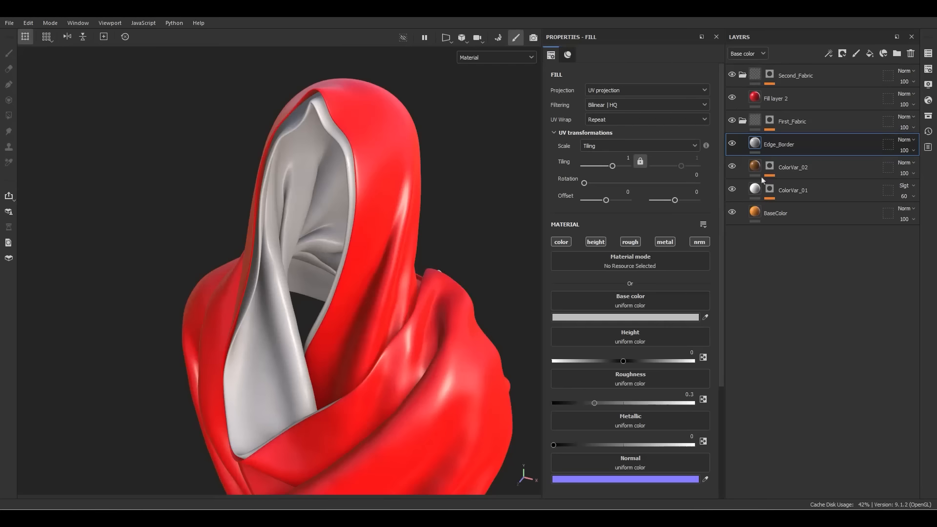
right_click(767, 144)
Give Edge_Border a black mask with a UV Border Distance generator
click(790, 20)
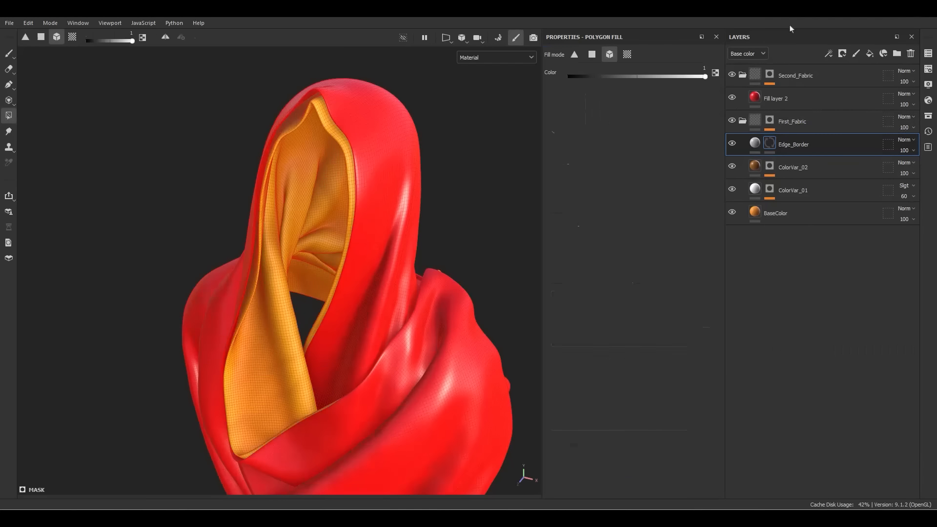
right_click(770, 143)
click(800, 318)
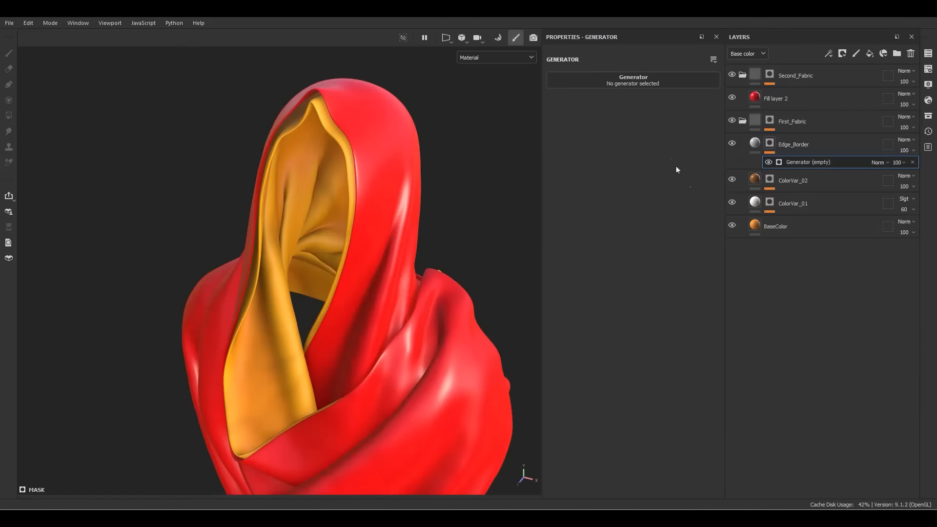
click(635, 82)
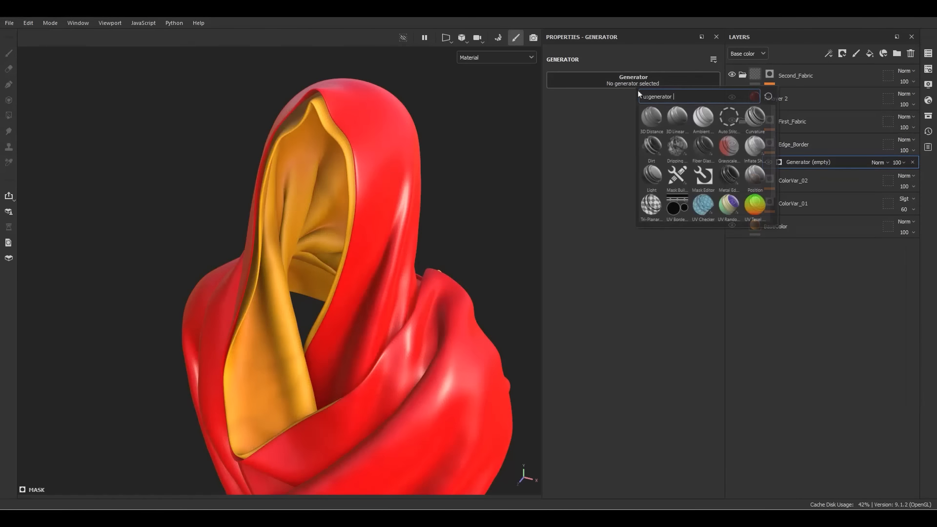
click(675, 180)
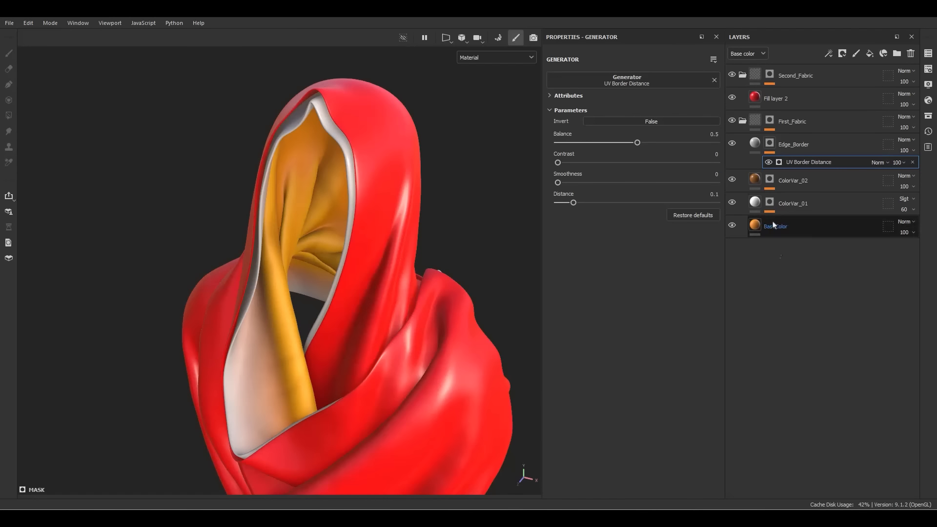
In mask view, lower the UV Border Distance Balance to 0.04 for thin edge bands
key(m)
alt+drag(470, 194, 370, 253)
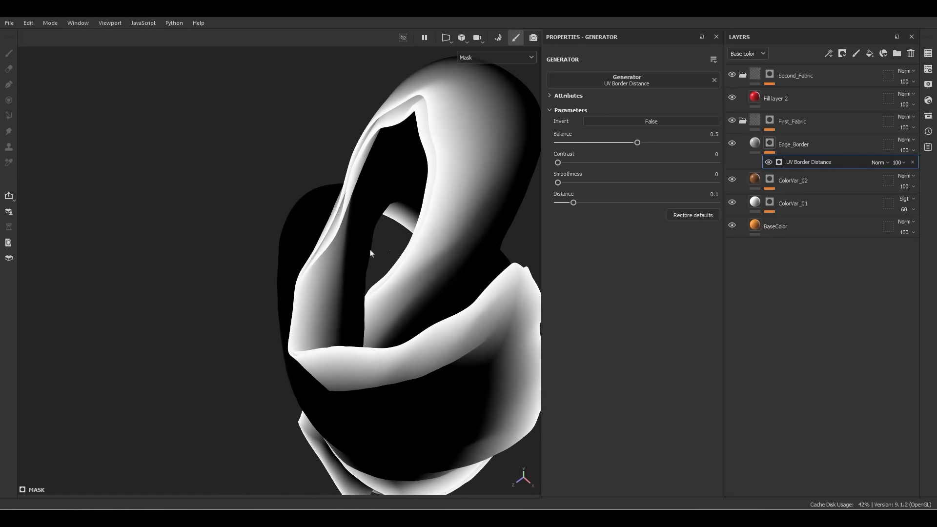
alt+right_drag(370, 253, 336, 278)
drag(637, 143, 564, 156)
alt+drag(341, 268, 309, 130)
alt+middle_drag(422, 192, 338, 174)
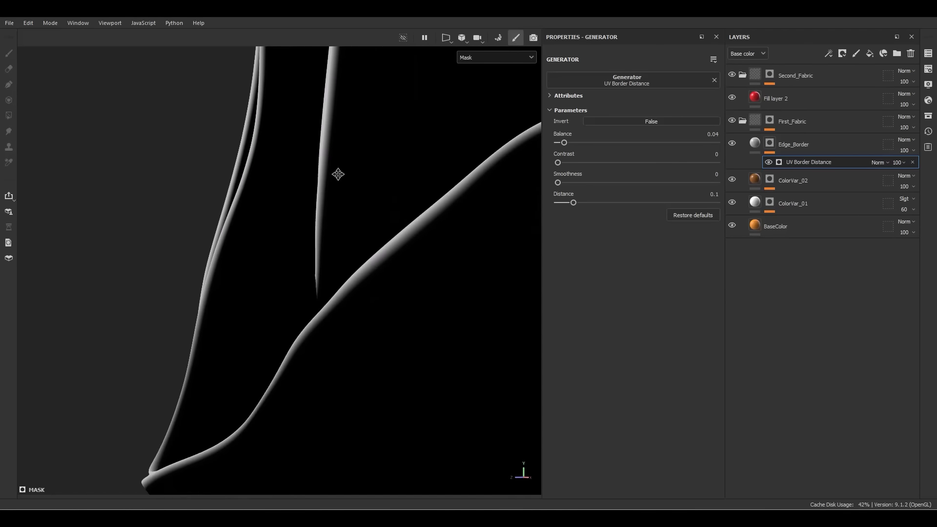
Add a Gradient Curve filter above the UV Border Distance generator in Edge_Border's mask
right_click(801, 161)
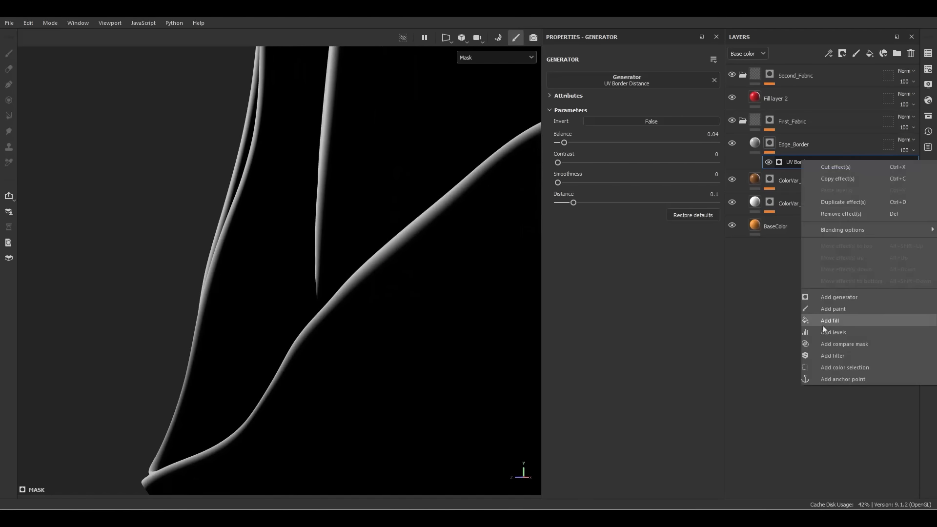
click(820, 350)
click(639, 82)
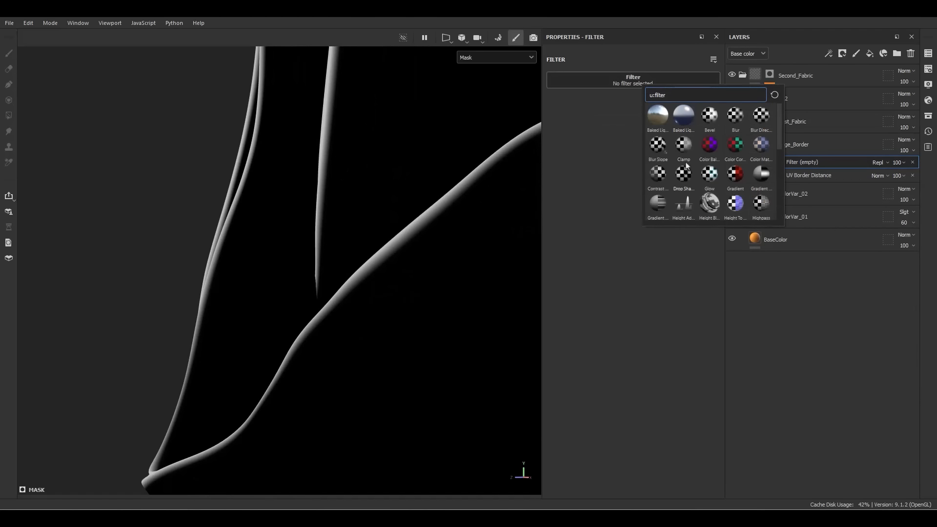
click(762, 178)
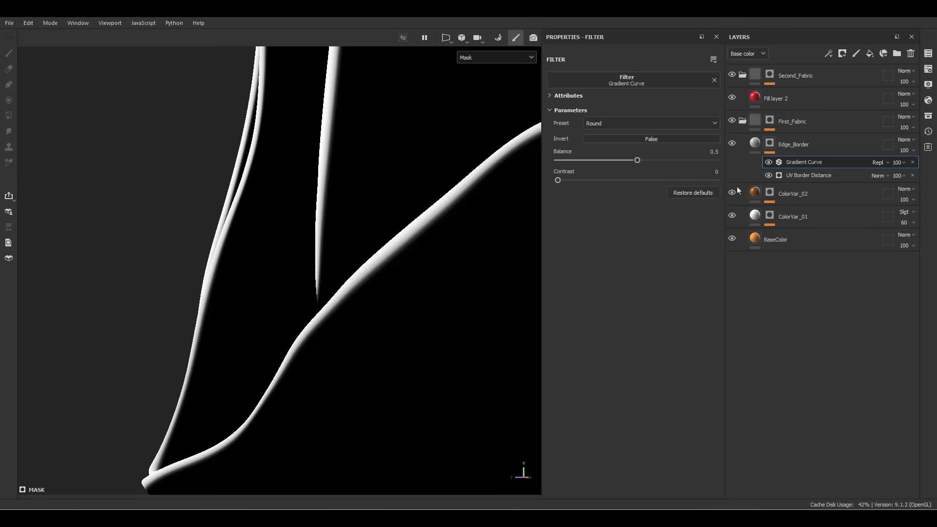
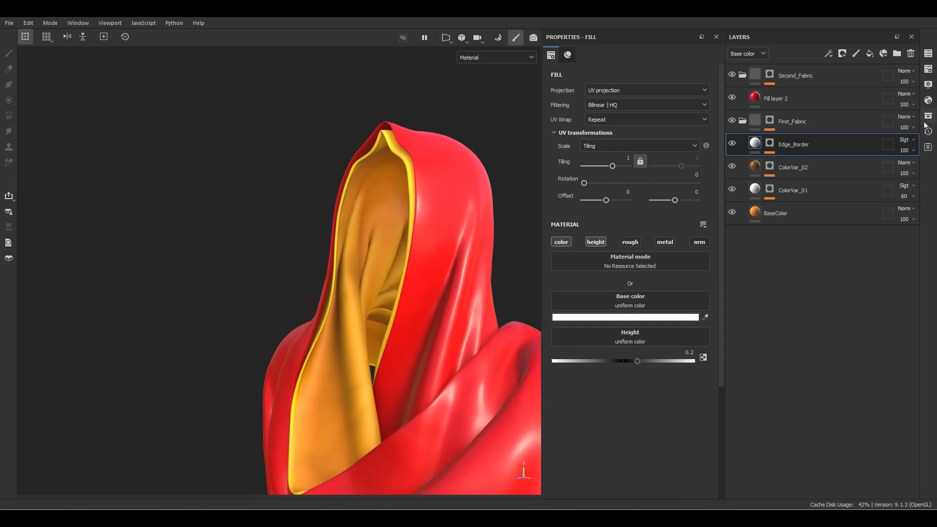
Open the Assets library and search it for 'fabric' materials
click(928, 115)
click(726, 152)
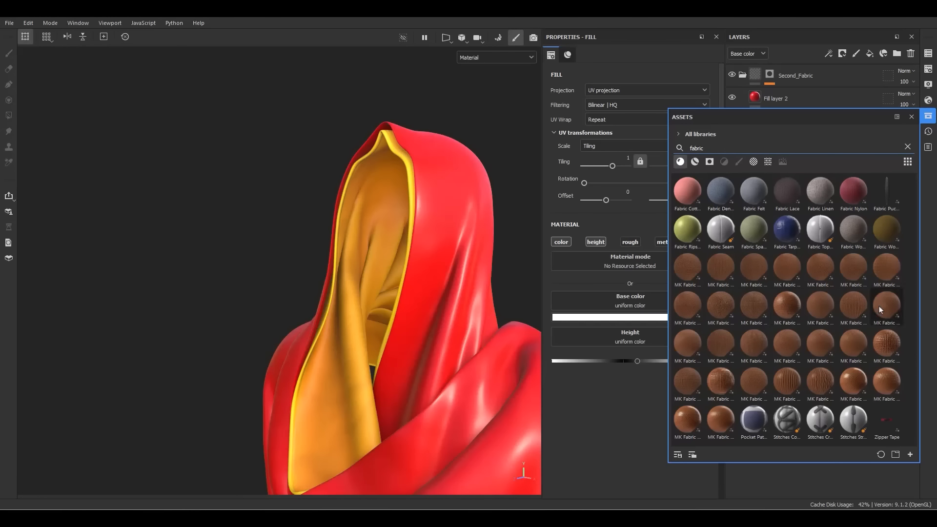
Add MK Fabric Pattern Vol9 15 as its own layer above Edge_Border, clearing it from the border fill
mouse_move(879, 307)
mouse_move(686, 355)
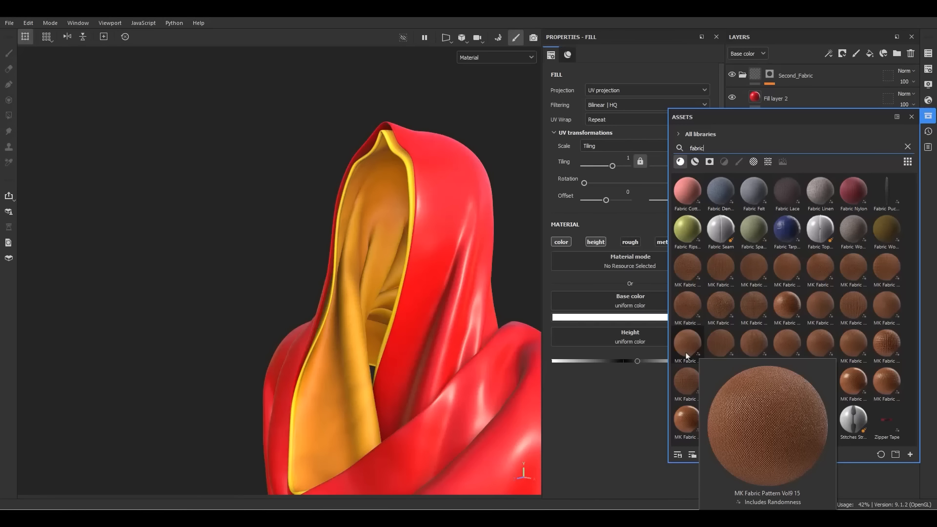
click(686, 356)
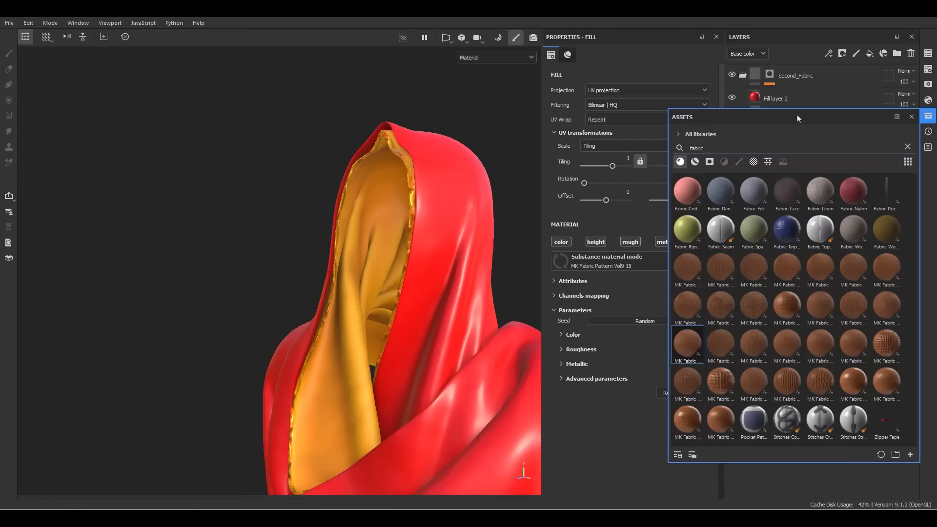
drag(794, 117, 352, 126)
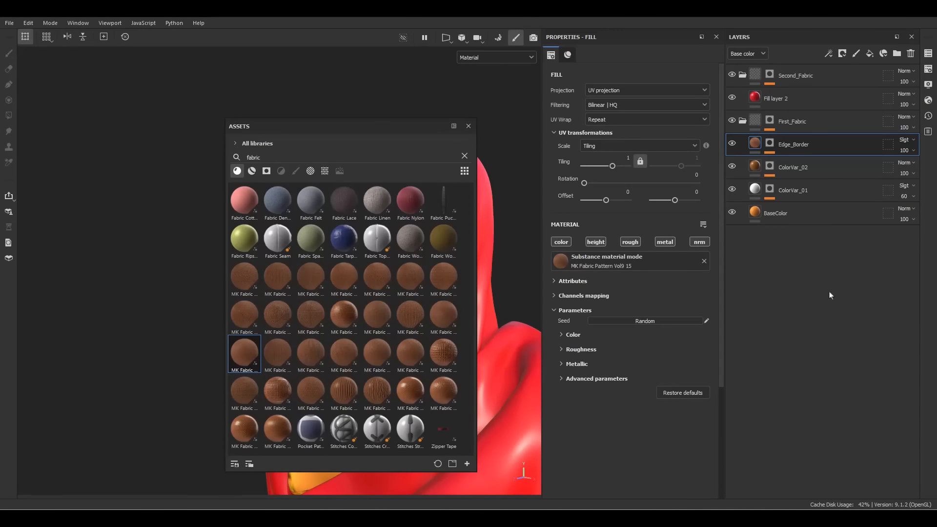
click(704, 261)
drag(277, 352, 806, 140)
click(468, 126)
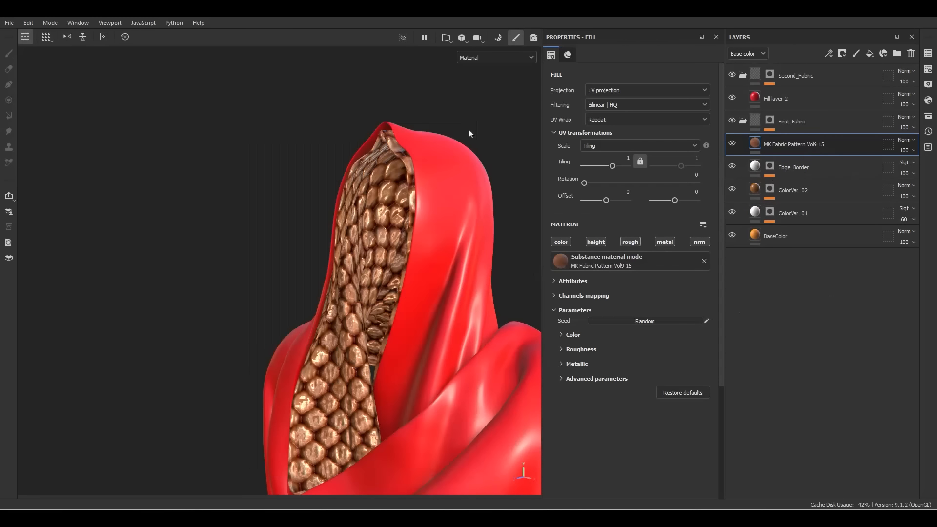
scroll(358, 283, up, 10)
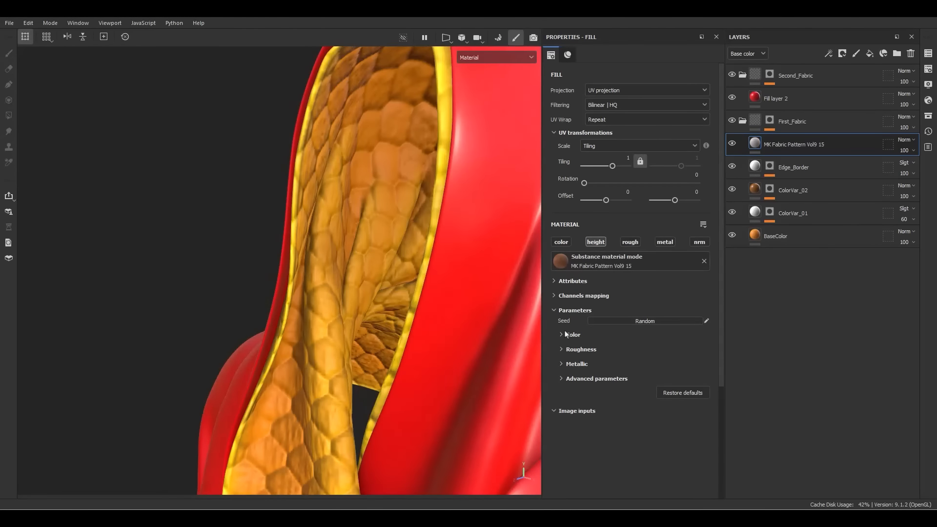
Enable the fabric layer's nrm channel, expand Advanced parameters, and check the project's normal map format
click(699, 242)
alt+middle_drag(374, 301, 394, 252)
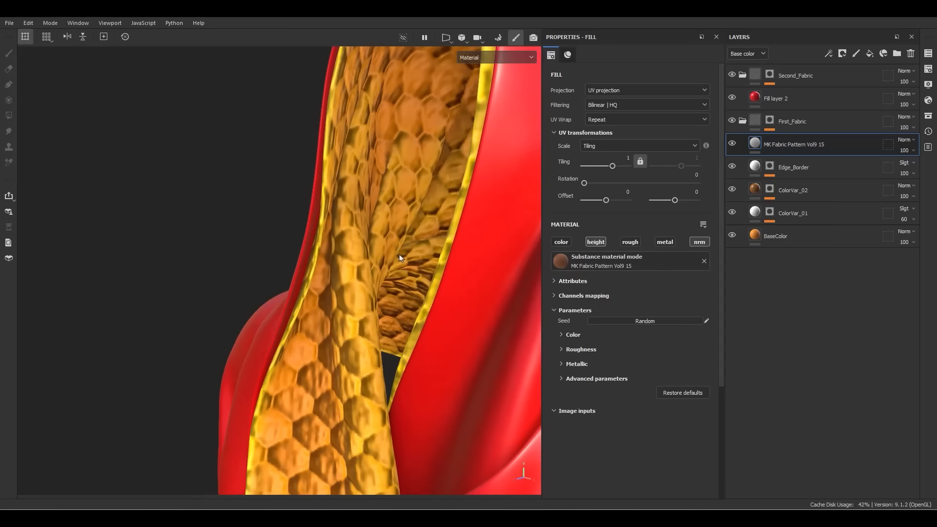
click(582, 380)
scroll(622, 401, down, 2)
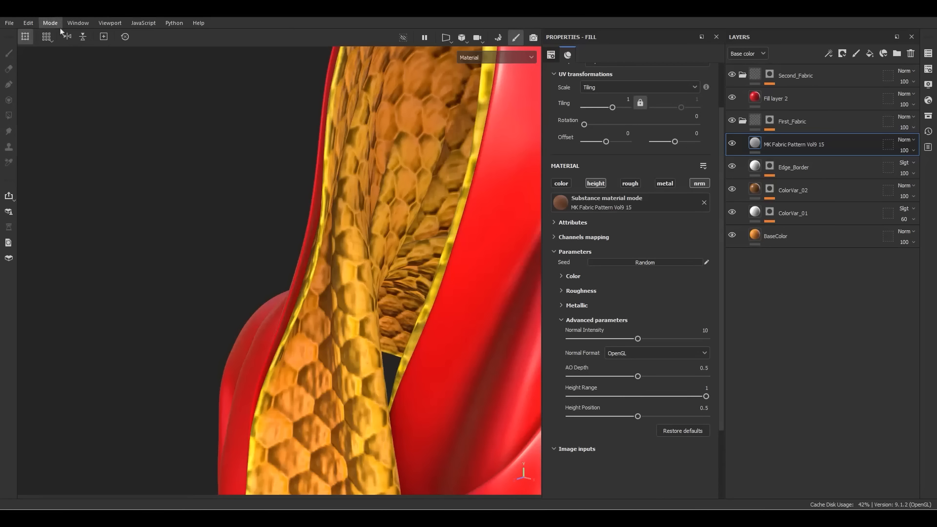
click(28, 22)
click(44, 56)
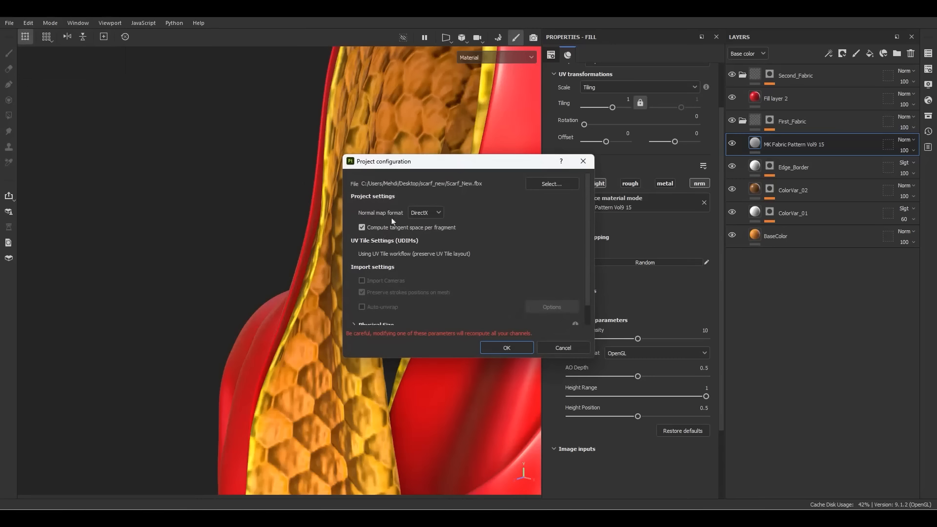
click(563, 349)
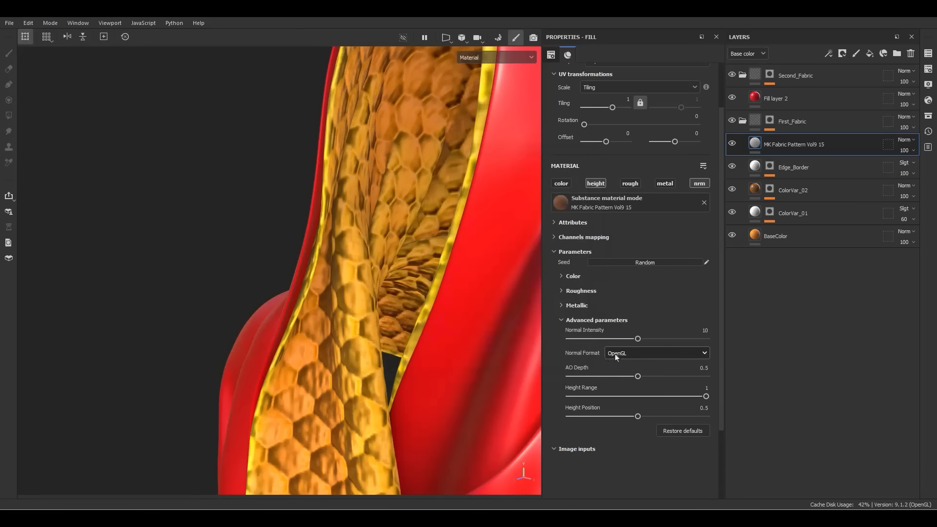
Set Normal Format to DirectX, Normal Intensity to 2 and Height Range to 0.4
click(615, 357)
click(617, 373)
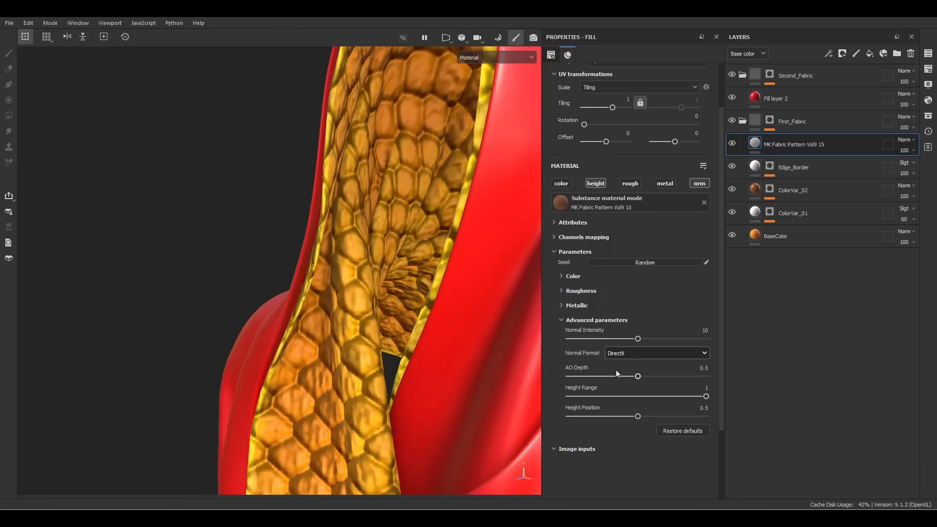
click(701, 333)
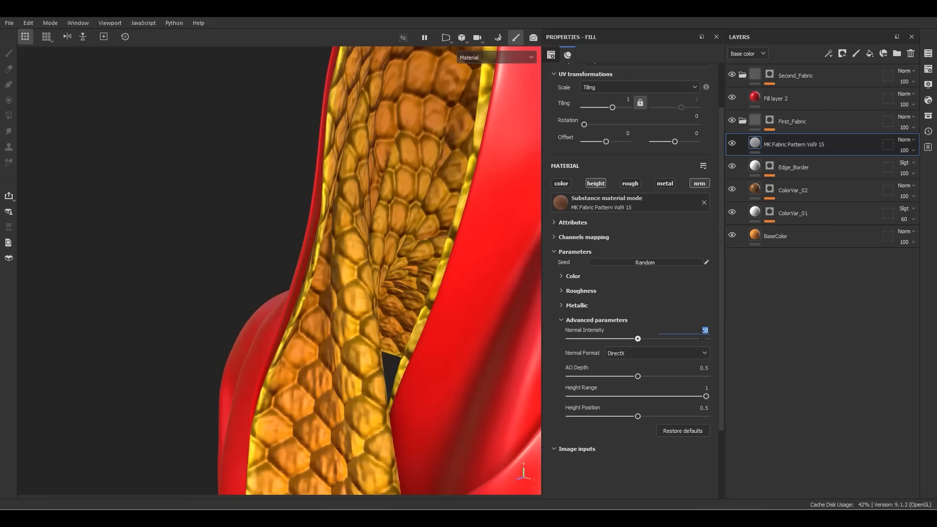
text(2)
key(Return)
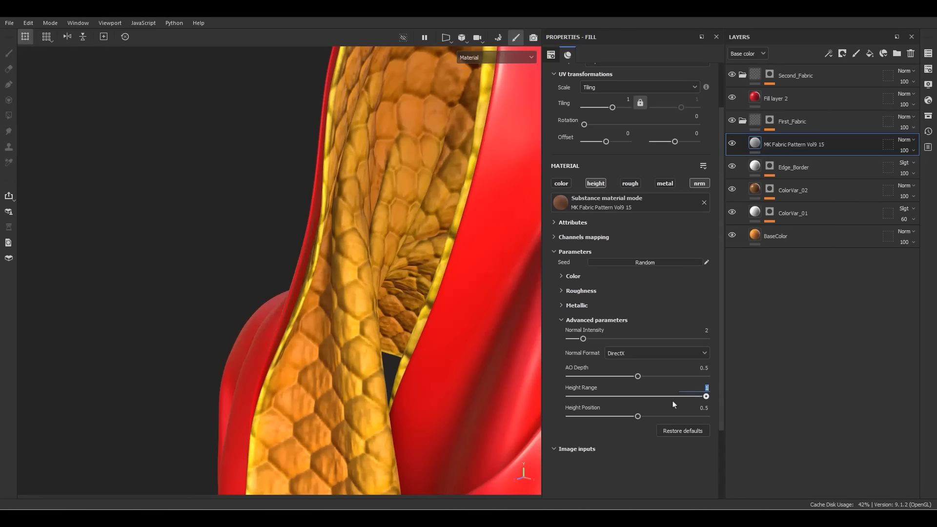
key(Return)
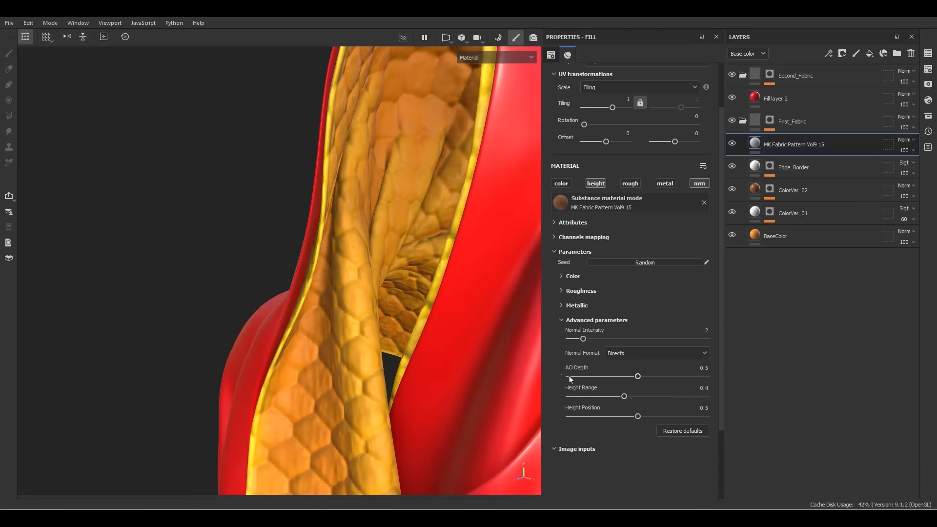
Set the fabric material's tiling to 4 for a finer lining pattern
alt+right_drag(470, 346, 309, 71)
alt+drag(342, 263, 405, 207)
alt+middle_drag(411, 193, 343, 280)
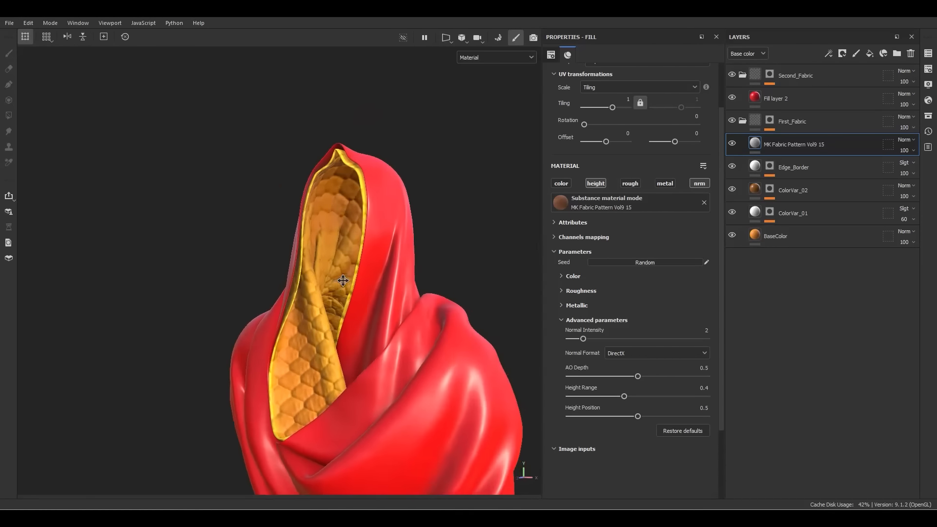
alt+drag(342, 281, 328, 252)
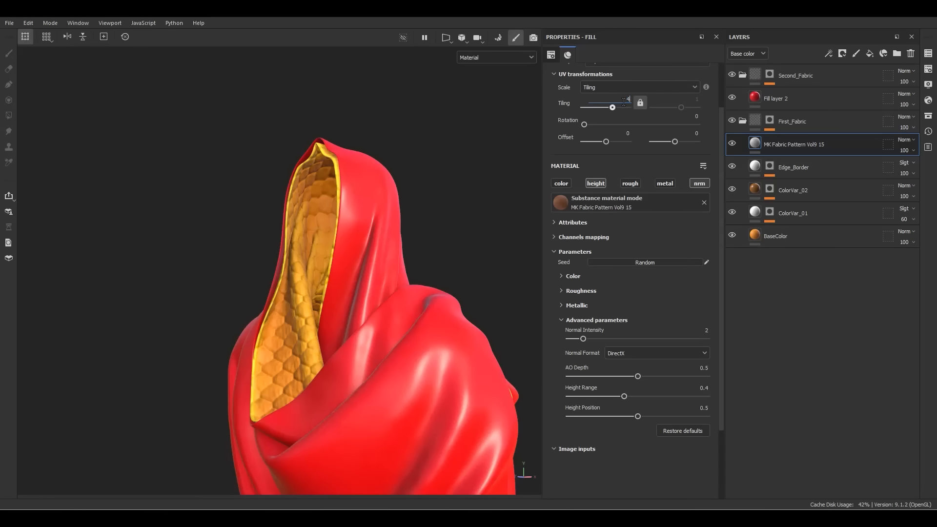
key(Return)
alt+drag(315, 242, 293, 326)
scroll(336, 352, up, 7)
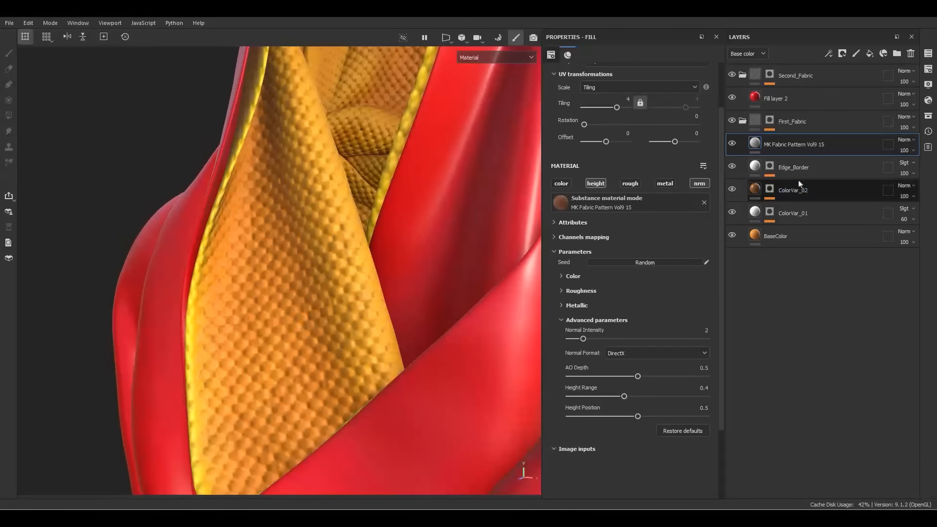
Add a mask to the fabric layer with a fully white Fill effect, viewing the mask
right_click(791, 151)
click(833, 23)
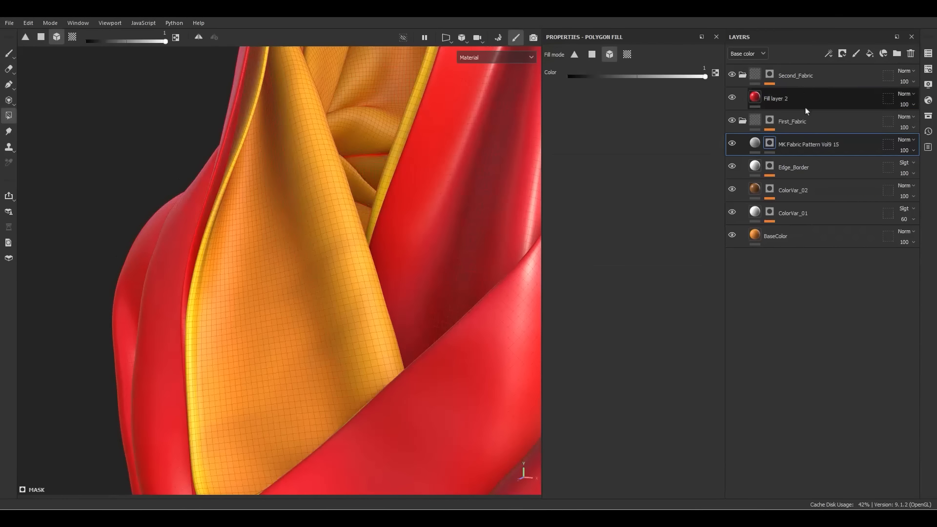
right_click(770, 143)
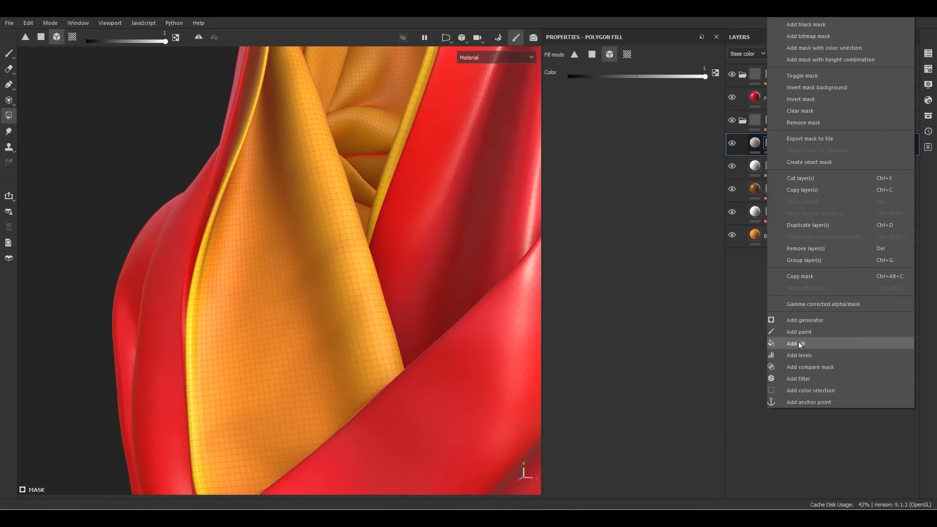
click(798, 343)
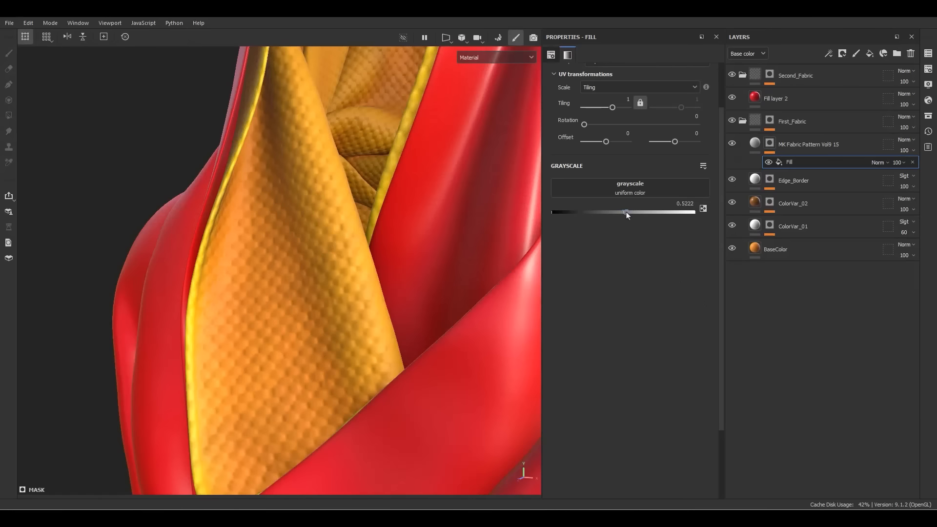
drag(626, 212, 699, 217)
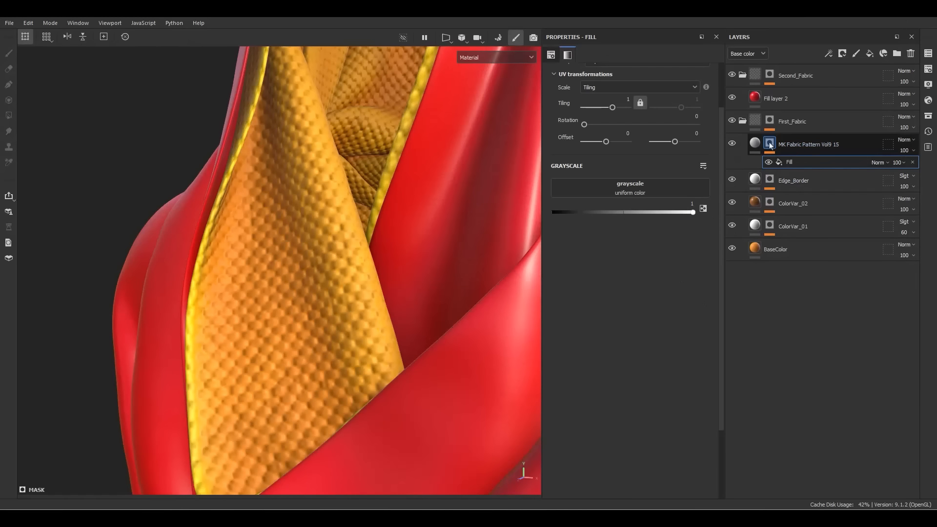
alt+click(769, 143)
alt+right_drag(396, 316, 278, 19)
alt+drag(371, 254, 359, 276)
Add a second mask fill sourced from the Edge_Border mask anchor, blended with Subtract
right_click(777, 163)
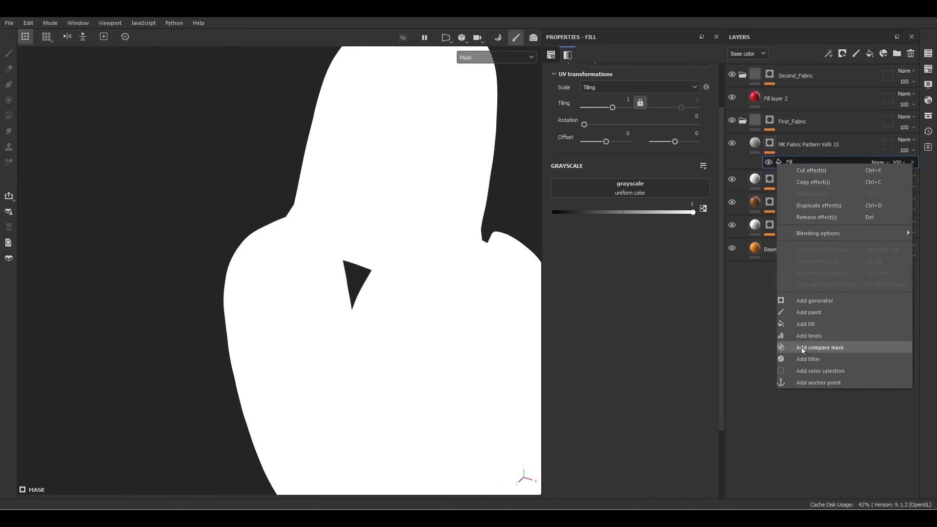
click(786, 321)
click(646, 191)
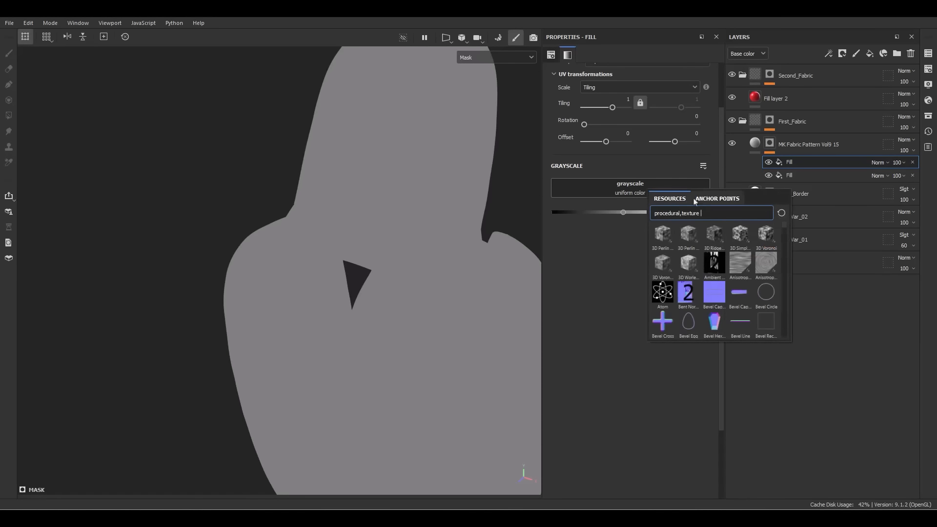
click(706, 199)
click(693, 213)
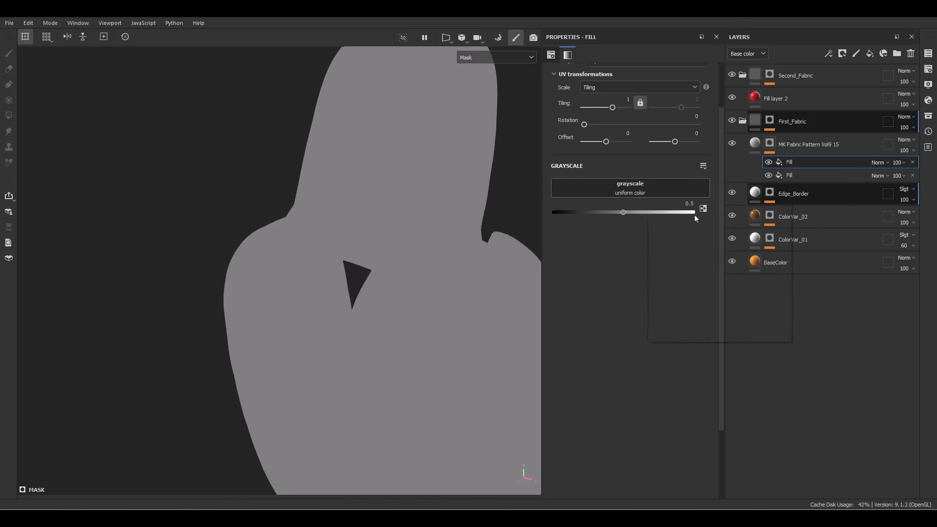
click(662, 209)
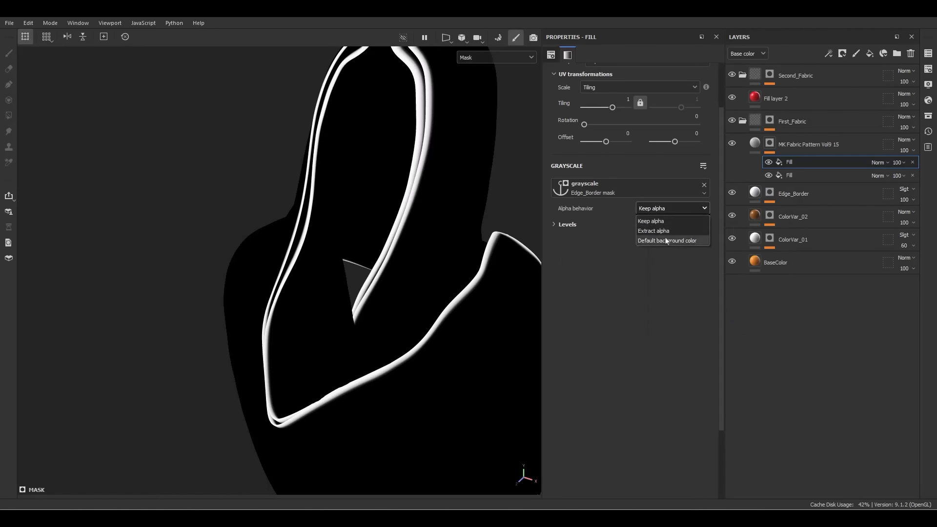
click(605, 228)
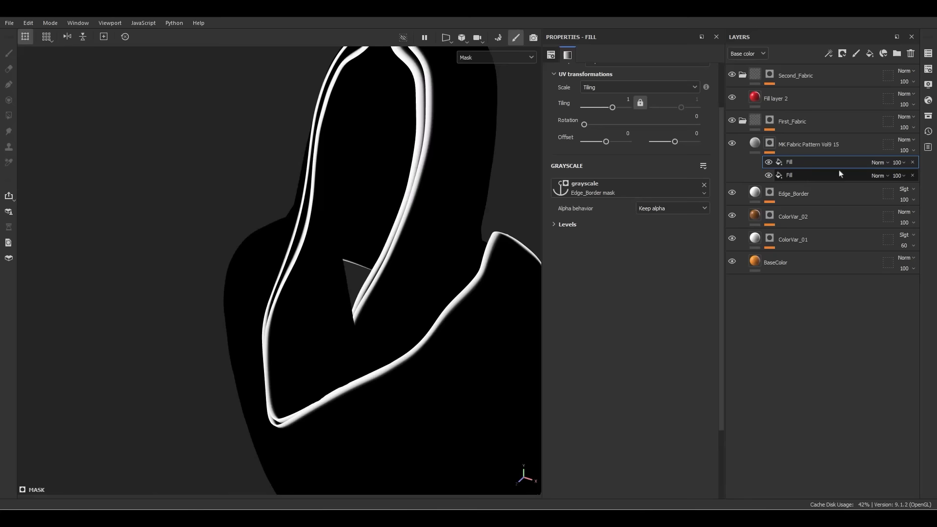
click(878, 163)
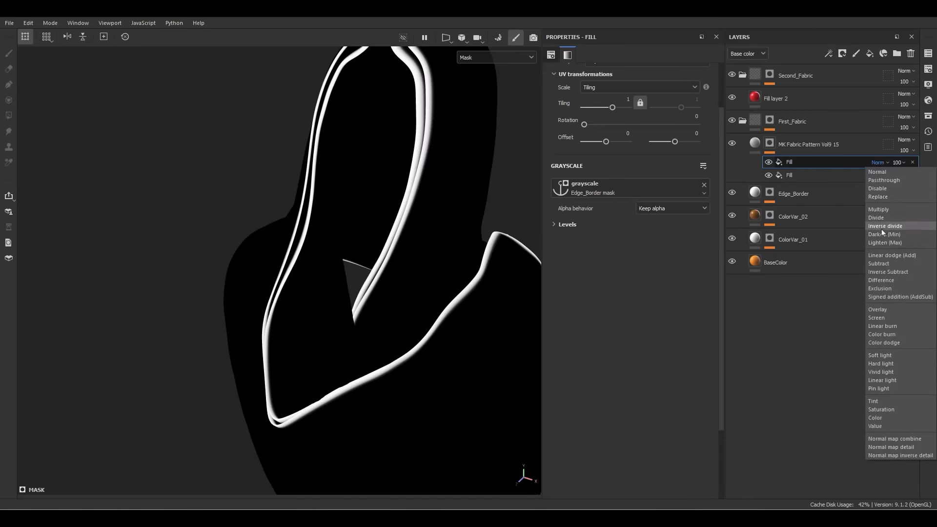
click(883, 265)
alt+drag(510, 250, 409, 356)
alt+right_drag(413, 264, 570, 256)
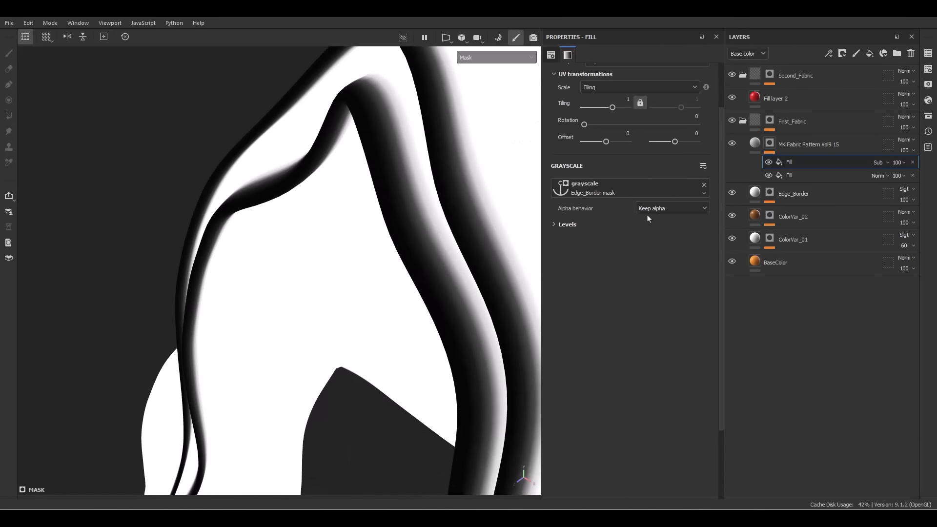
Set the border mask fill's Levels to midtones 0.303 and white 0.246, then view the material
click(566, 224)
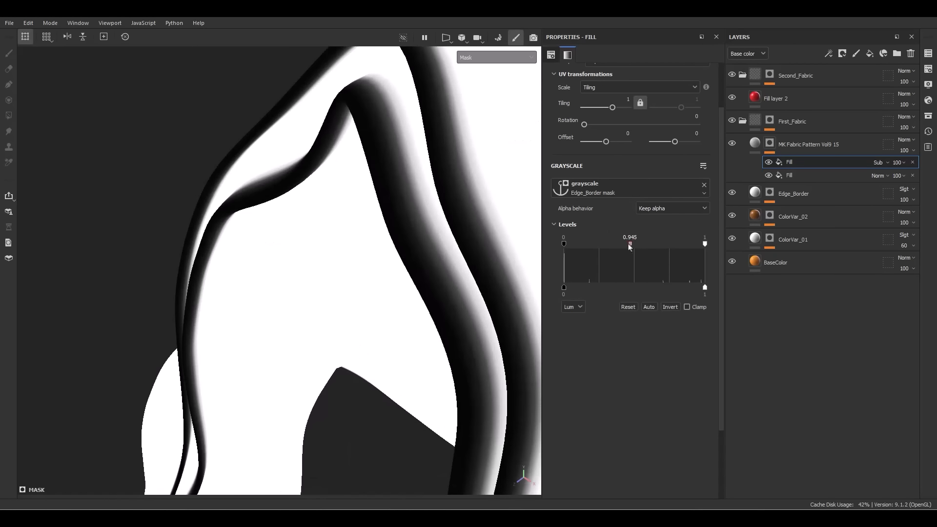
drag(629, 244, 581, 244)
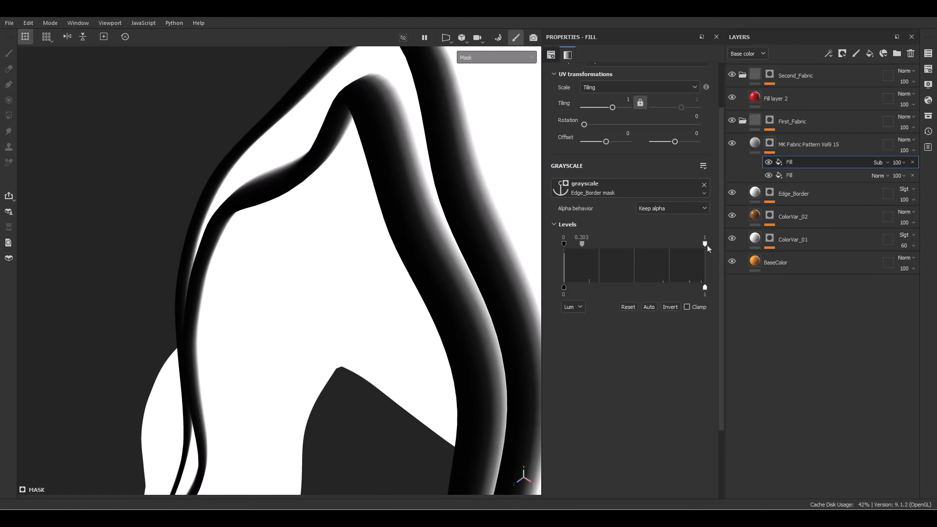
drag(705, 244, 598, 259)
key(m)
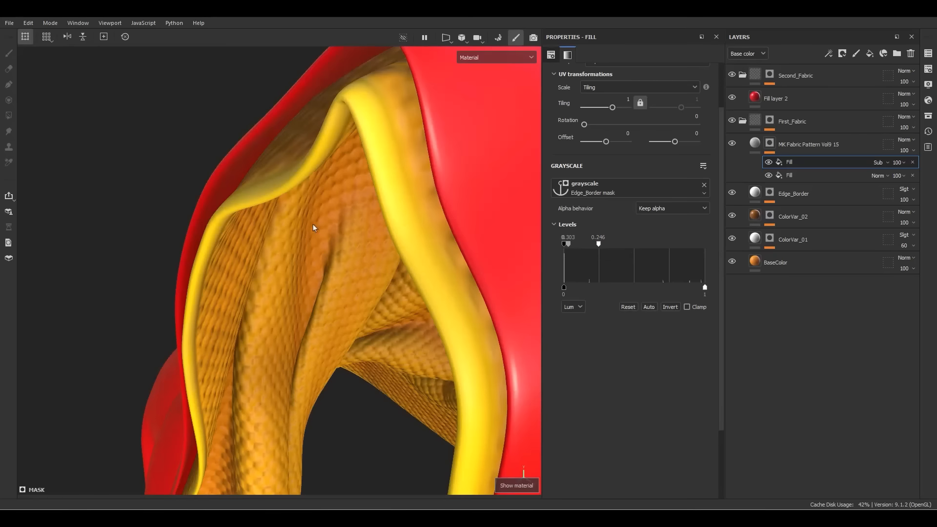
alt+drag(347, 224, 272, 268)
alt+middle_drag(272, 268, 263, 220)
alt+drag(264, 220, 303, 247)
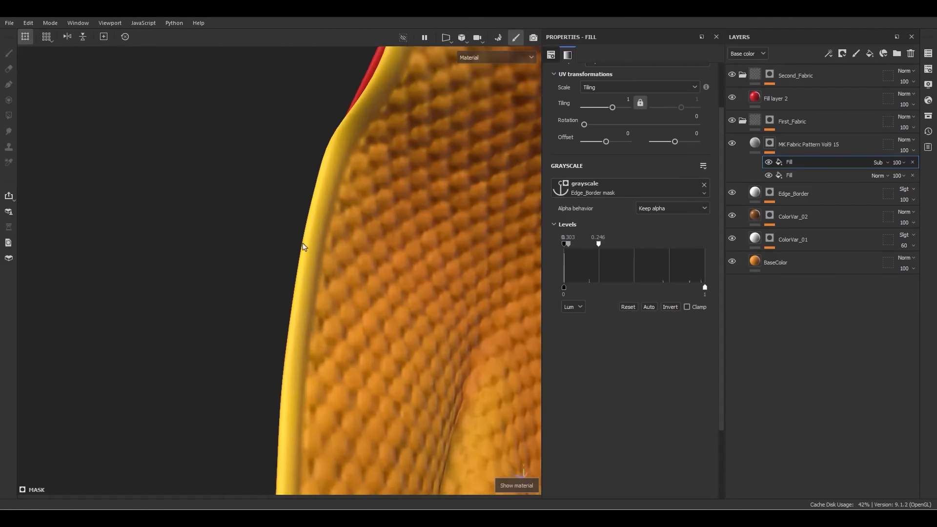
alt+right_drag(303, 247, 380, 248)
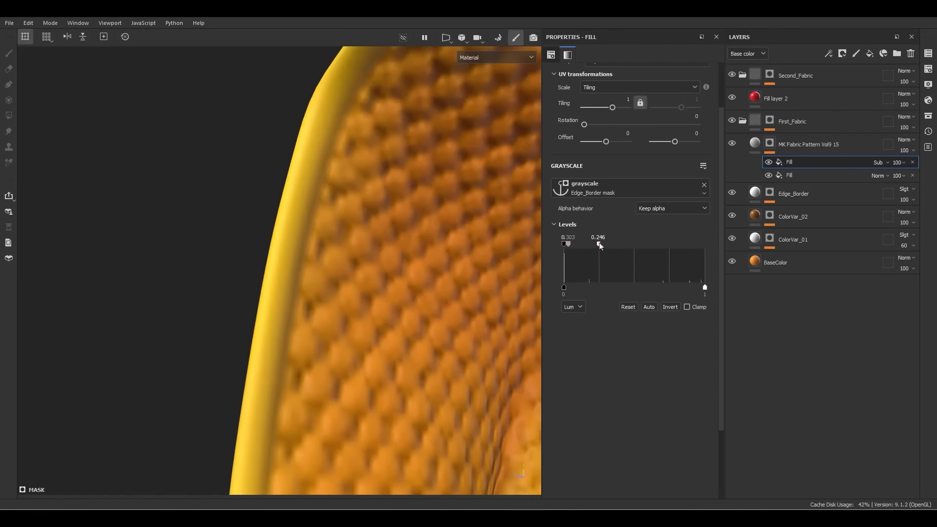
Lower the mask's white level further to 0.142 and check the whole hood
mouse_move(598, 244)
mouse_down()
mouse_move(569, 245)
mouse_move(616, 249)
mouse_move(574, 257)
mouse_up()
alt+right_drag(332, 215, 124, 30)
alt+drag(390, 244, 312, 264)
alt+right_drag(371, 273, 303, 244)
alt+drag(342, 273, 405, 294)
alt+right_drag(404, 294, 361, 274)
alt+middle_drag(361, 274, 395, 141)
alt+drag(395, 141, 378, 146)
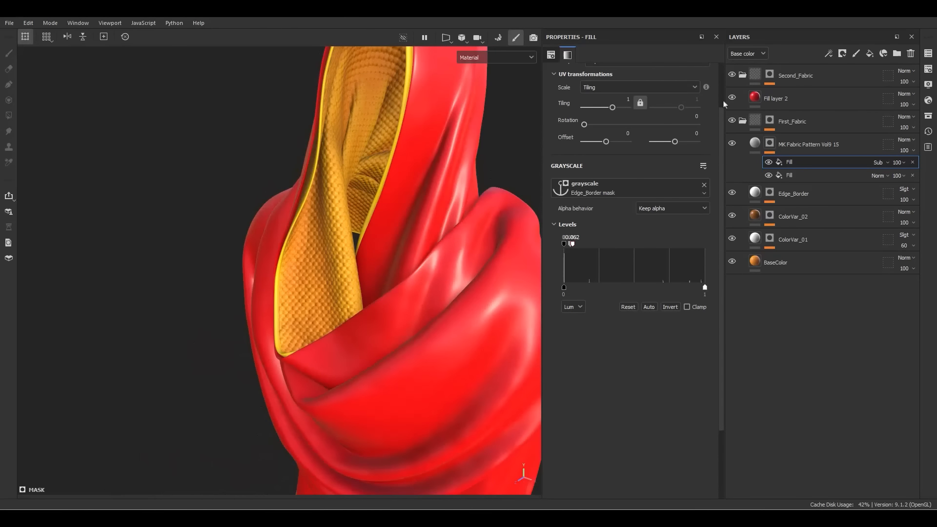
Add an Ambient occlusion channel to the texture set
click(929, 72)
click(897, 222)
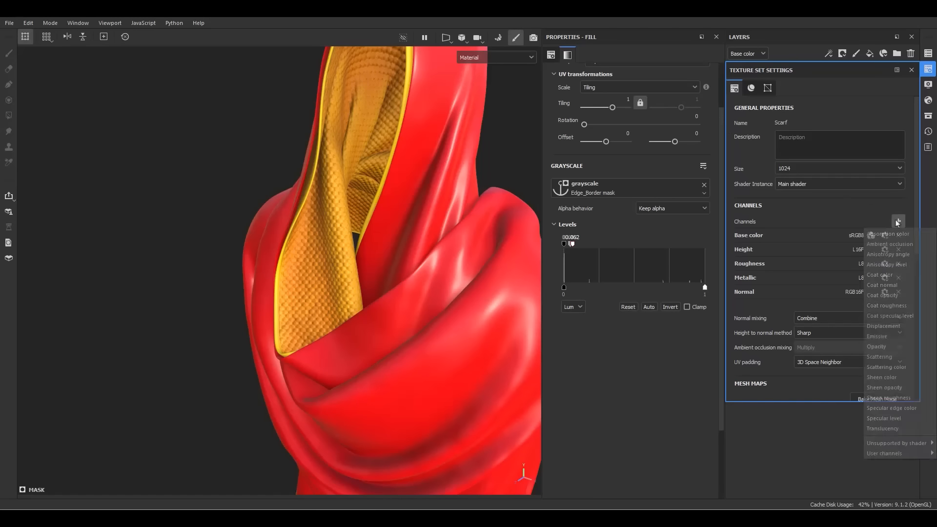
click(880, 247)
click(911, 69)
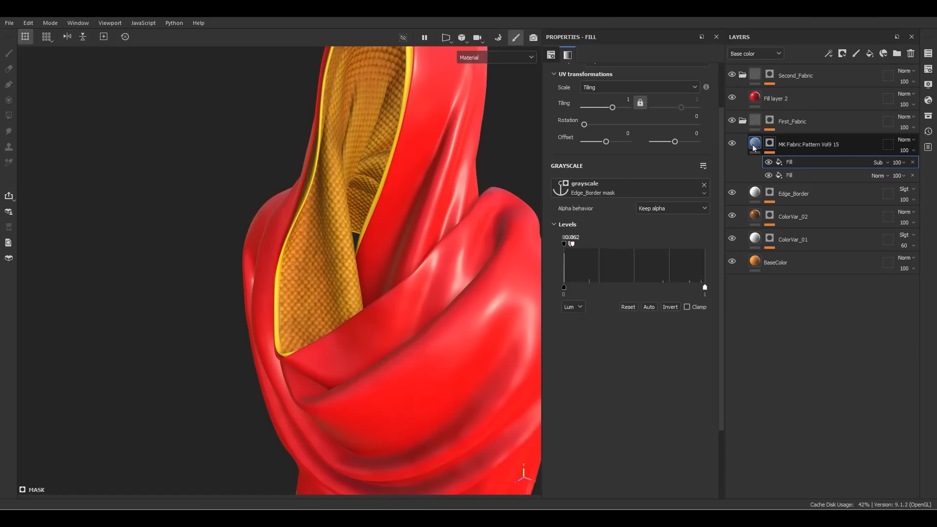
Enable the ao channel on the MK Fabric Pattern material, comparing the shading
click(755, 143)
click(692, 182)
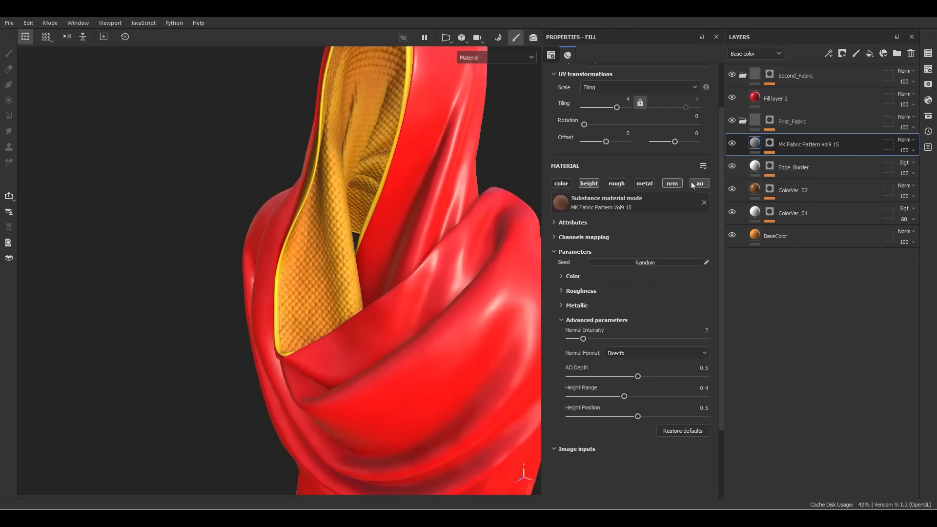
click(691, 182)
click(691, 183)
click(691, 183)
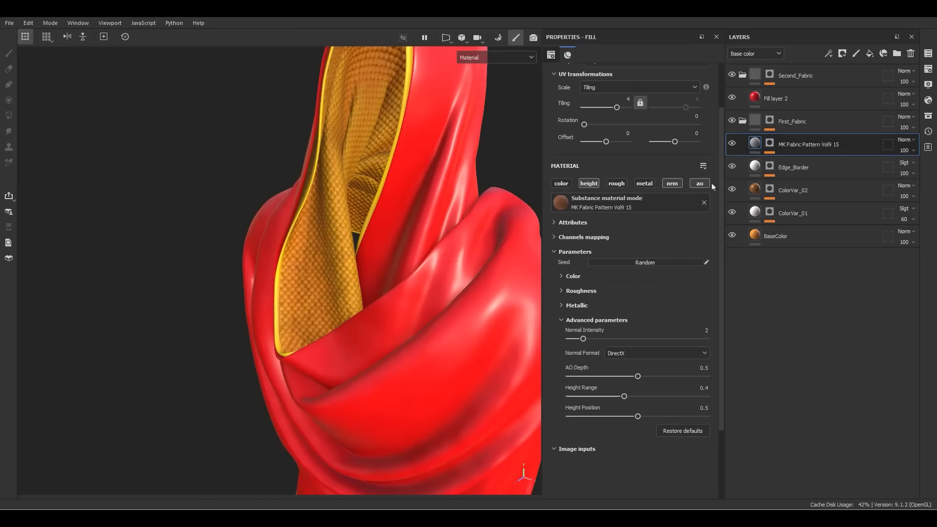
scroll(318, 249, up, 4)
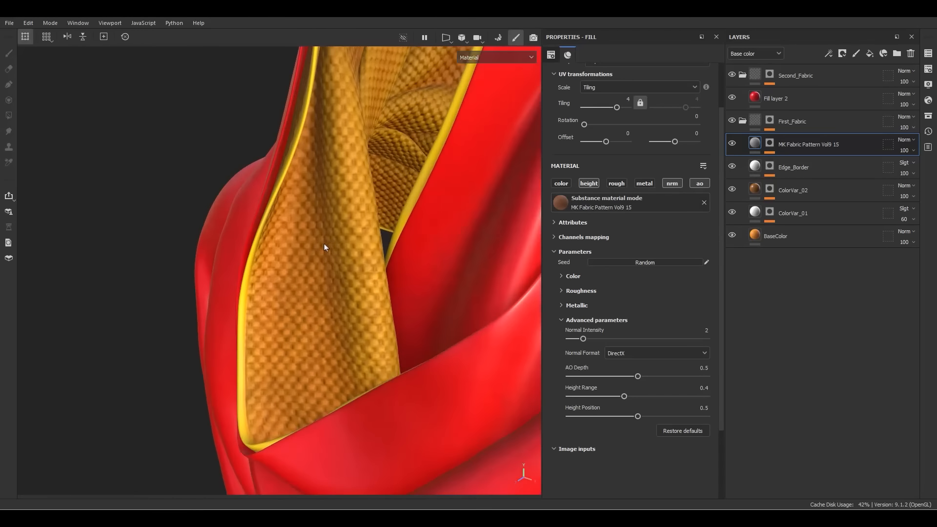
mouse_move(324, 247)
alt+mouse_down()
mouse_move(272, 213)
mouse_move(356, 160)
mouse_move(286, 257)
mouse_move(324, 268)
mouse_move(274, 306)
mouse_move(322, 253)
alt+mouse_up()
scroll(324, 268, down, 4)
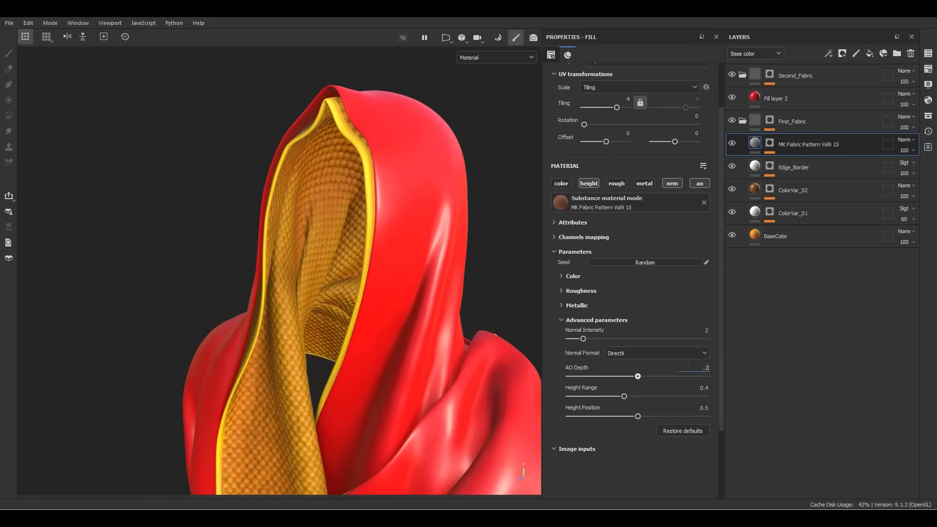
Set the fabric pattern's AO Depth to 0.1 and inspect the hood's shading
key(Return)
drag(589, 378, 569, 377)
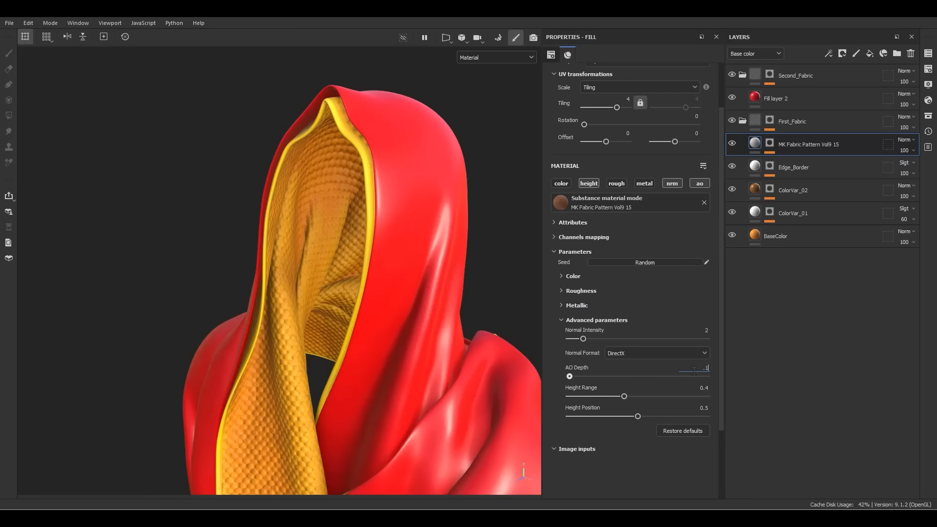
key(Return)
scroll(446, 360, down, 5)
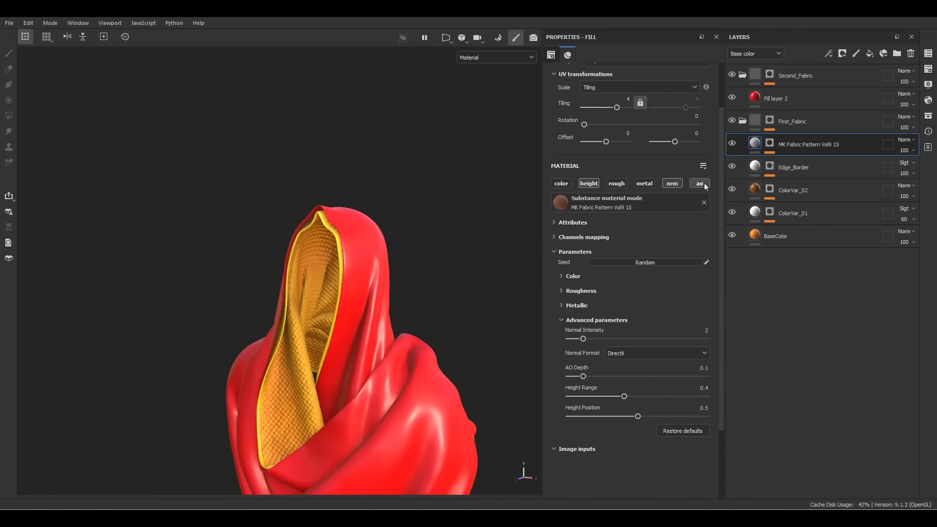
mouse_move(450, 372)
alt+mouse_down()
mouse_move(367, 336)
mouse_move(523, 312)
mouse_move(370, 385)
alt+mouse_up()
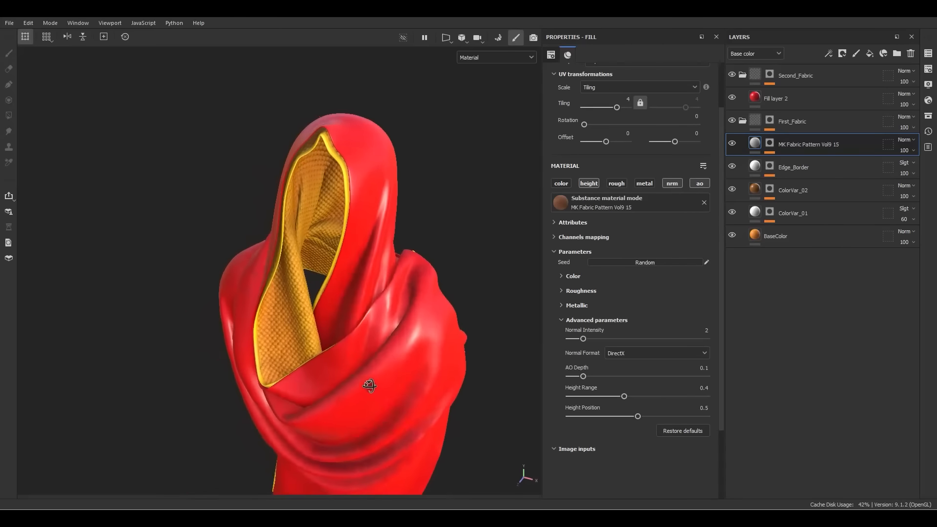
mouse_move(370, 385)
alt+right_down()
mouse_move(335, 289)
mouse_move(362, 387)
alt+right_up()
alt+drag(362, 387, 344, 219)
alt+middle_drag(344, 215, 348, 263)
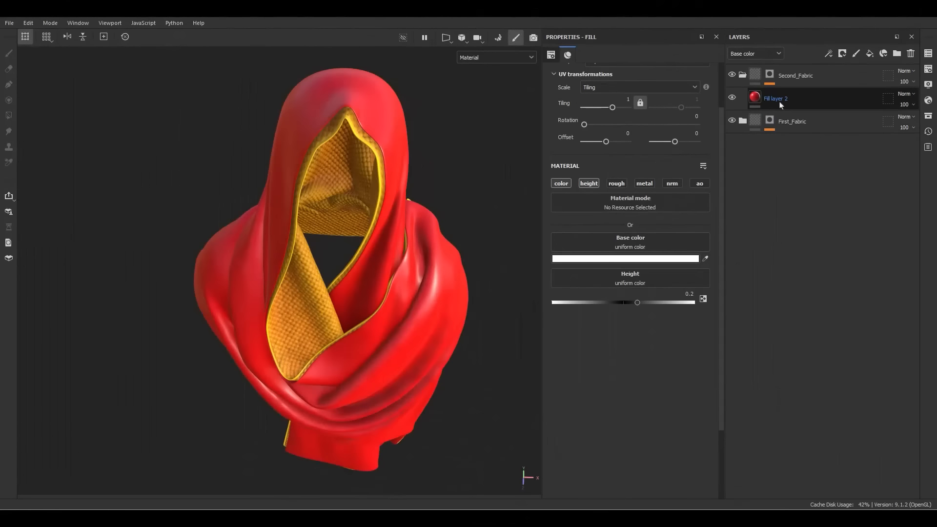
Rename Fill layer 2 to BaseMaterial
double_click(779, 102)
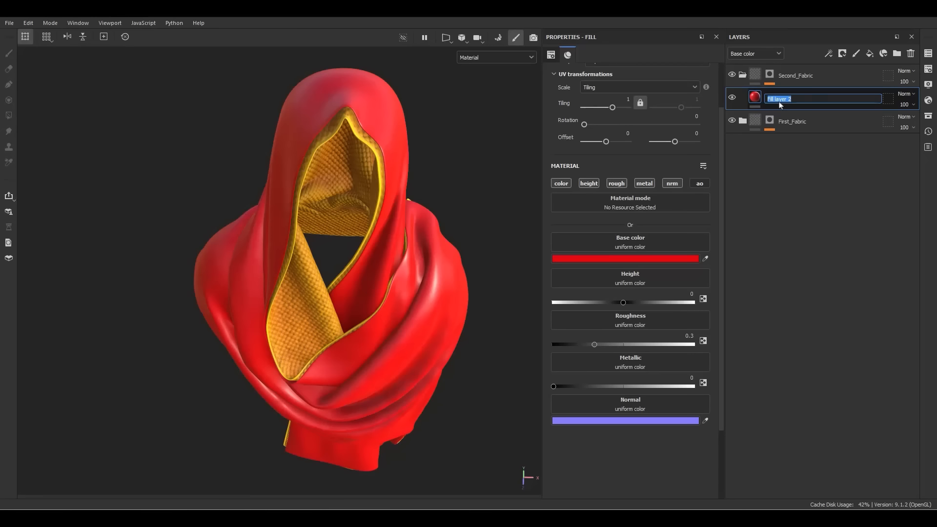
text(BaseMaterial)
key(Return)
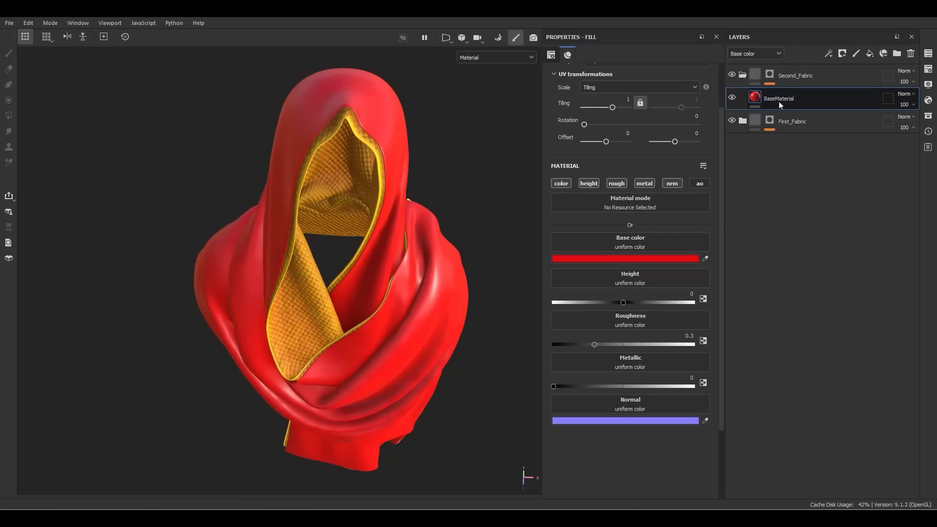
Give BaseMaterial a dark charcoal #212121 base colour and roughness 0.6
click(651, 259)
click(428, 287)
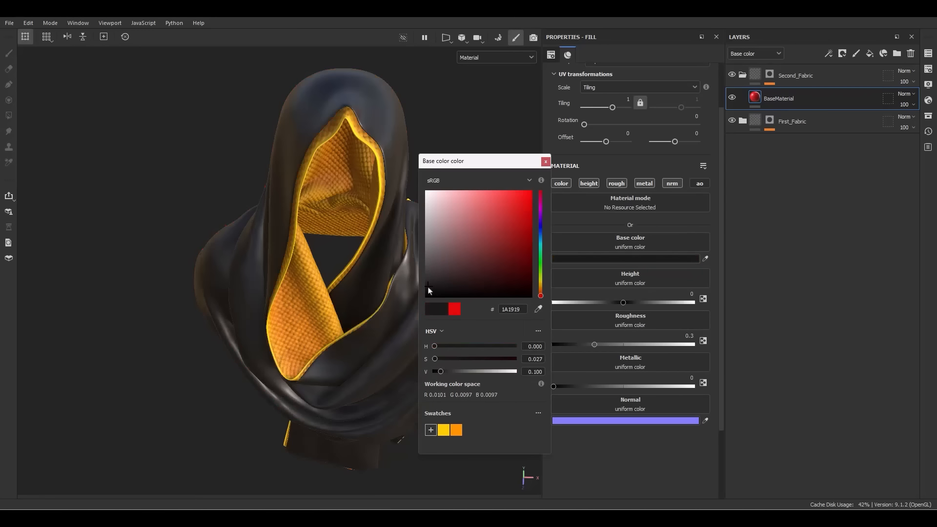
click(426, 283)
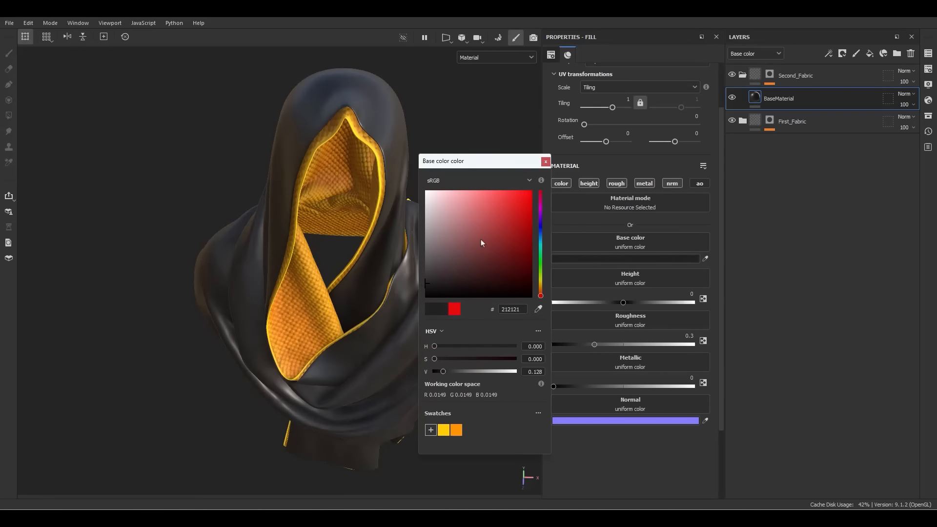
click(546, 161)
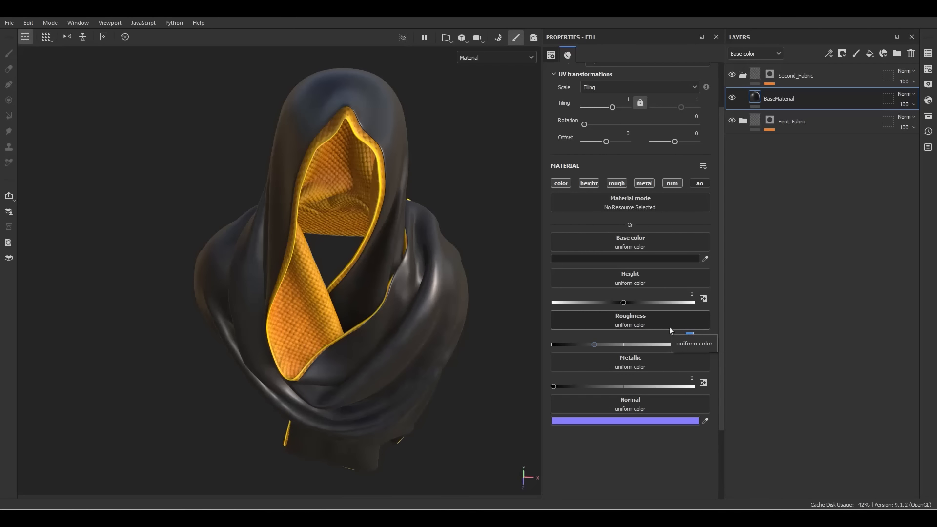
text(0.6)
key(Return)
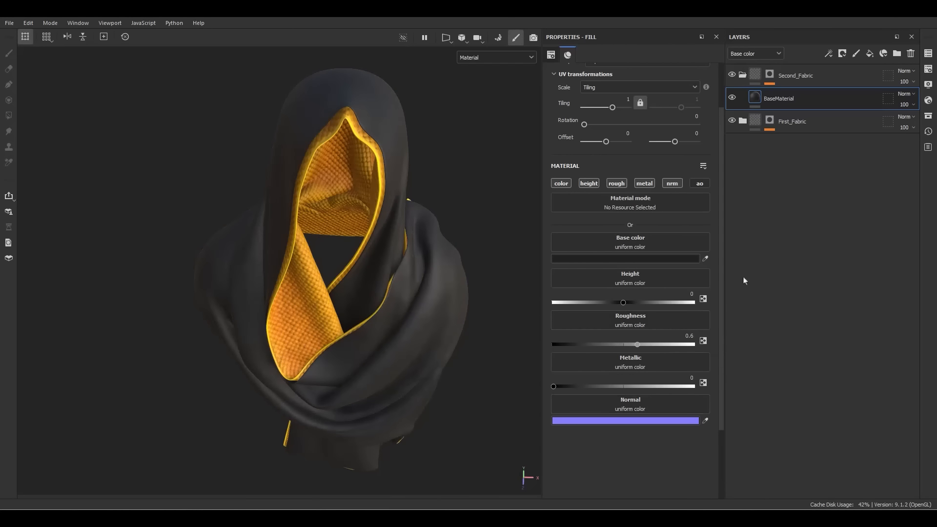
Add a new fill layer above BaseMaterial named Edge_border
click(870, 53)
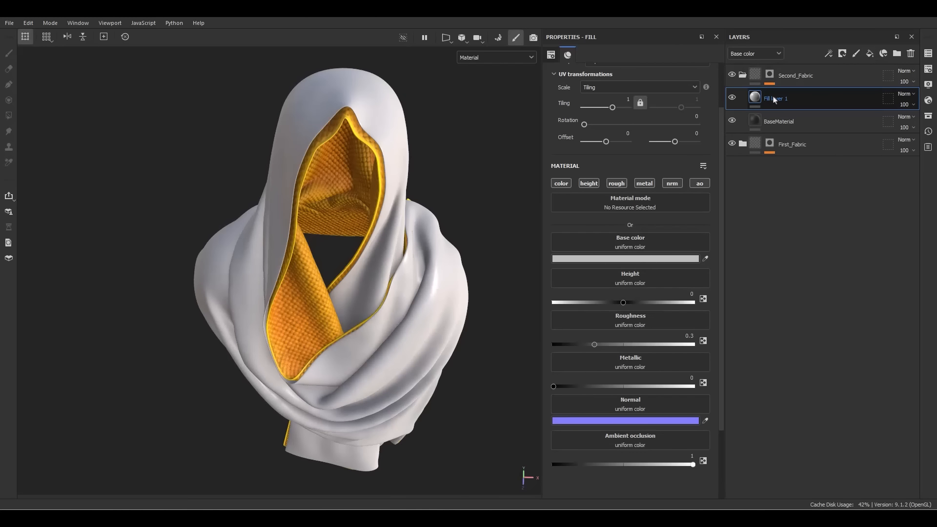
double_click(774, 99)
text(Edge)
key(Return)
double_click(777, 99)
text(_bord)
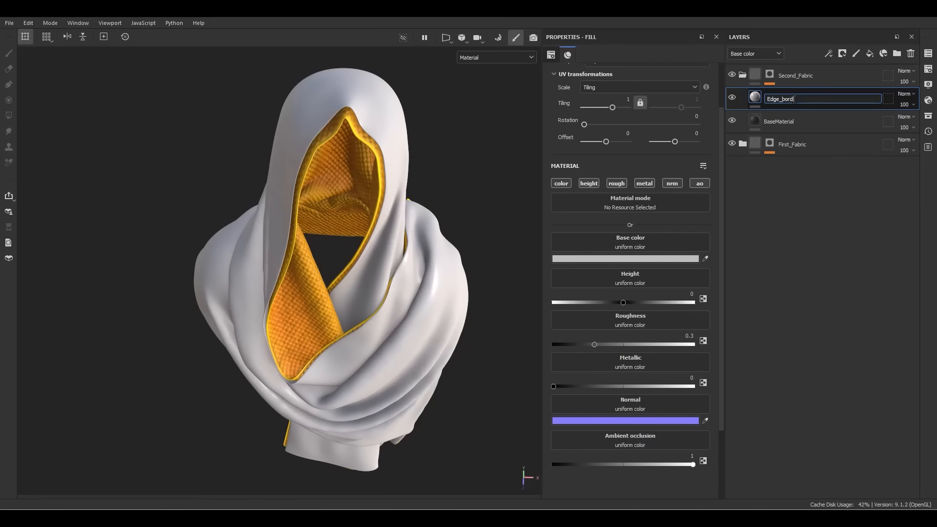
text(er)
key(Return)
Give Edge_border a black mask holding a Fill effect, showing its grayscale anchor points
right_click(783, 99)
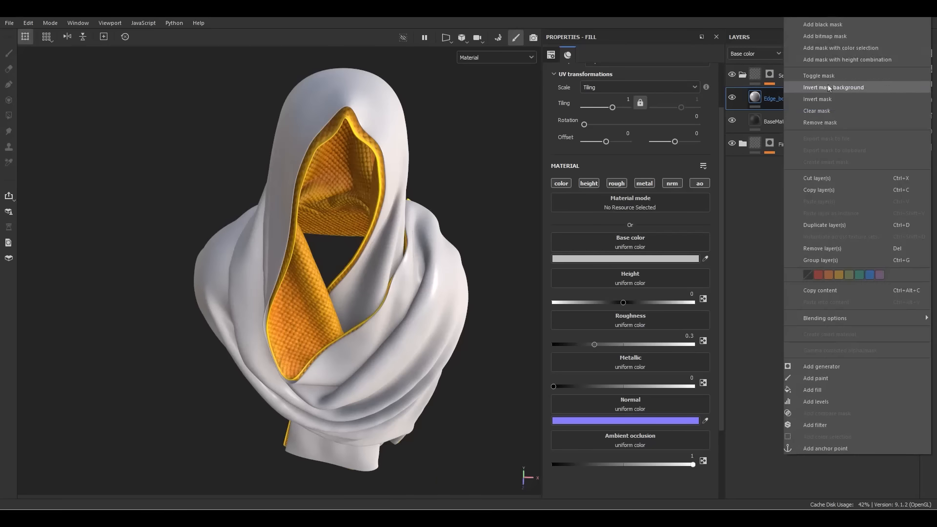
click(823, 24)
right_click(774, 99)
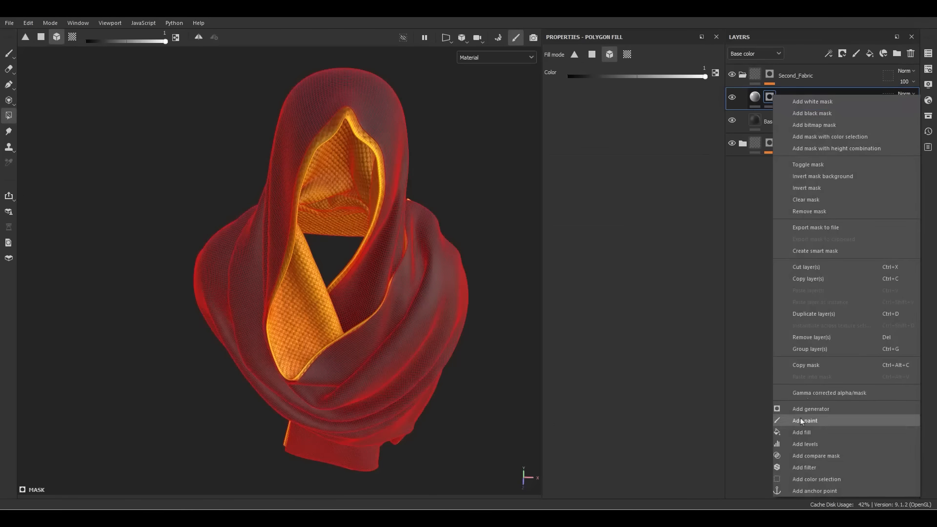
click(810, 431)
click(658, 193)
click(726, 197)
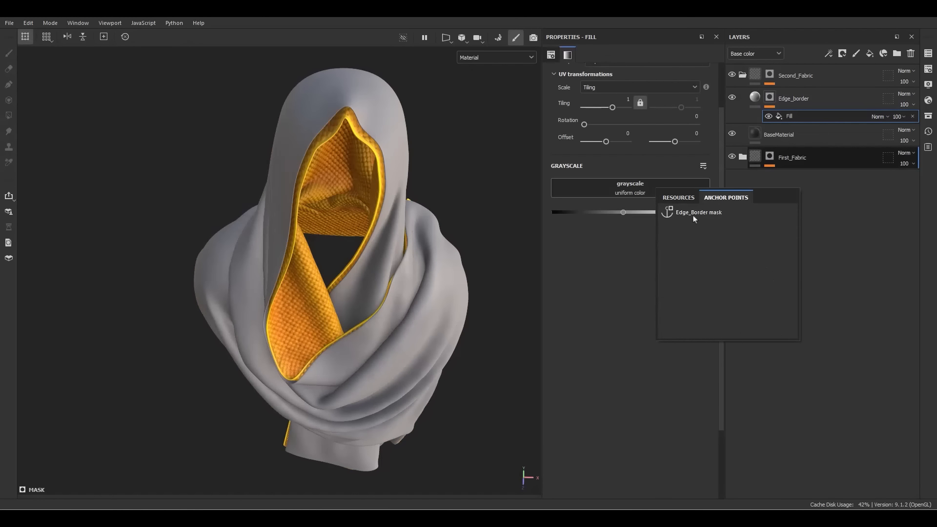
Source Edge_border's mask fill from the Edge_Border anchor with Levels 0.731 / 0.592, then frame the garment
click(696, 215)
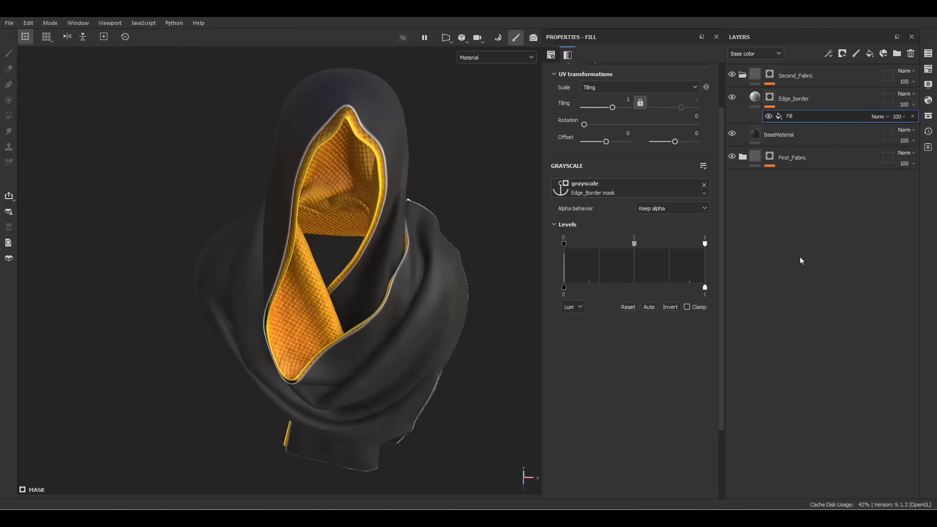
alt+click(769, 98)
alt+drag(445, 186, 505, 256)
alt+right_drag(504, 256, 424, 272)
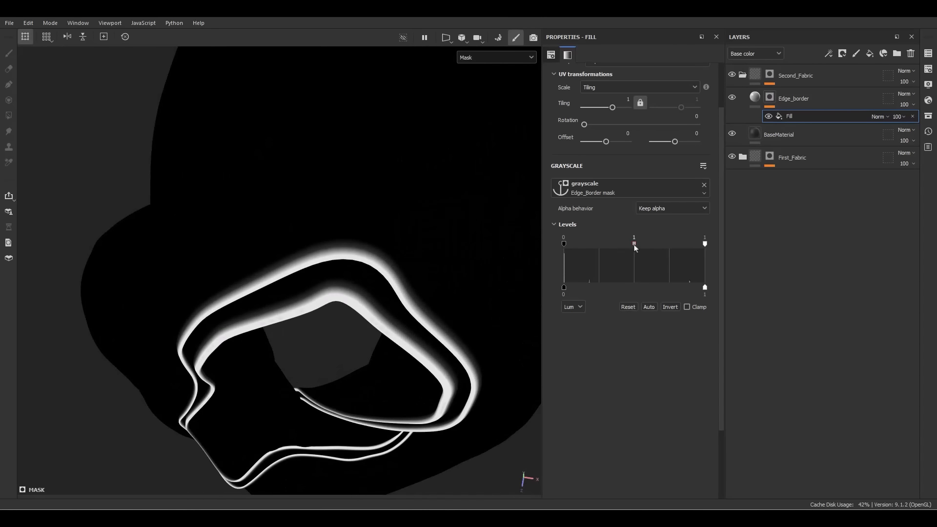
drag(635, 248, 615, 249)
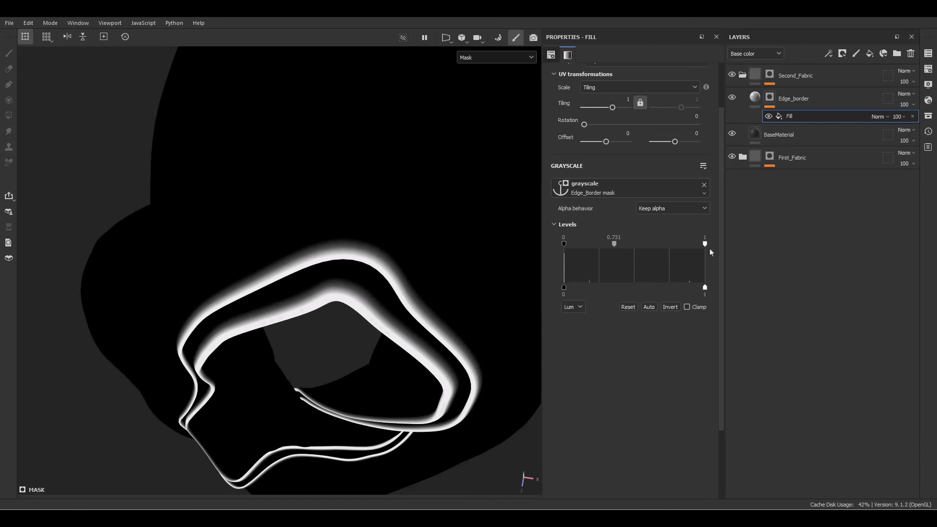
drag(705, 244, 647, 244)
key(m)
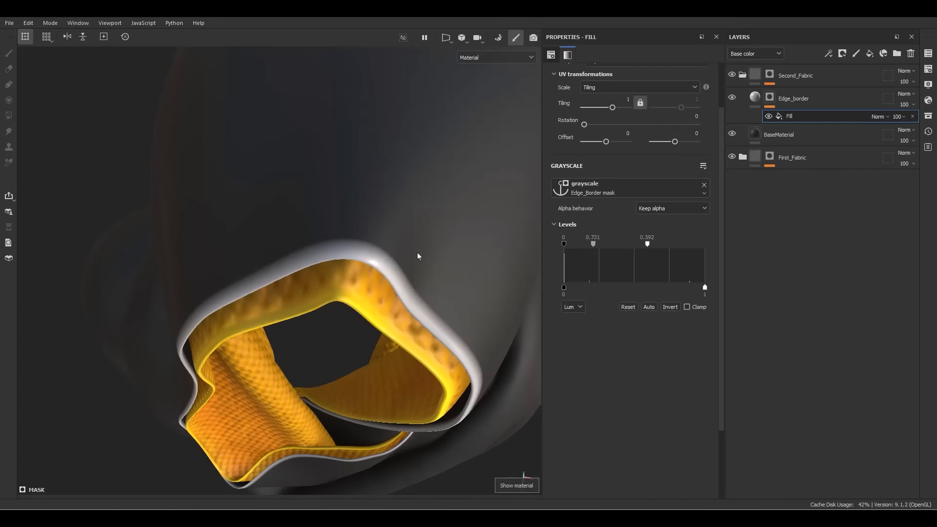
alt+drag(417, 256, 358, 198)
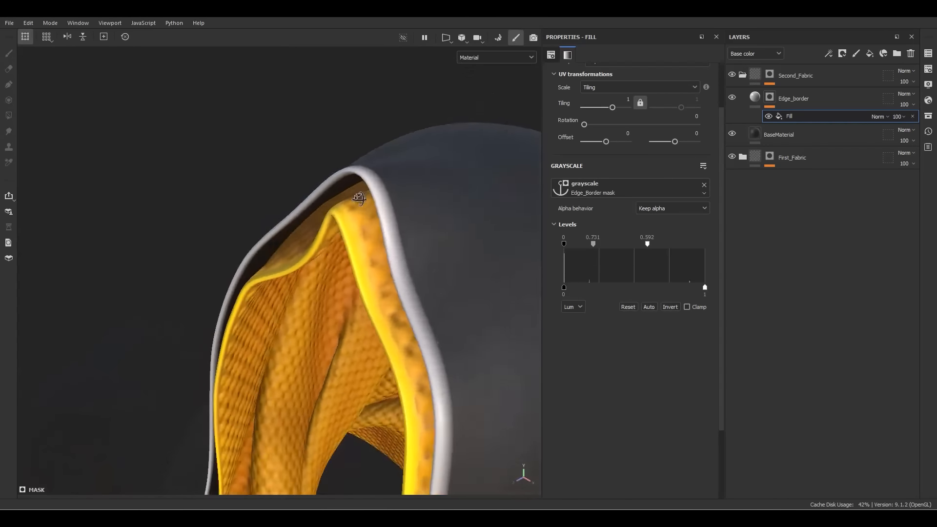
key(f)
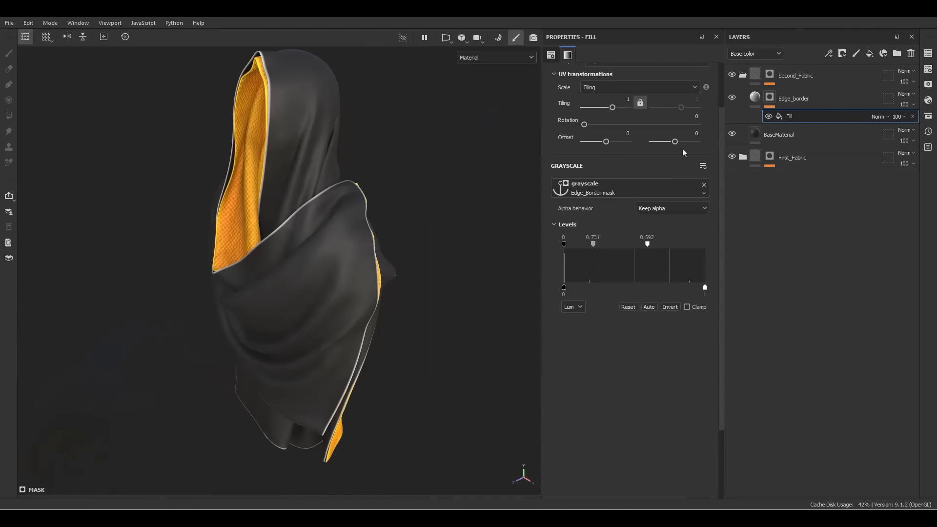
Add a new fill layer above Edge_border named Border
click(870, 53)
double_click(780, 99)
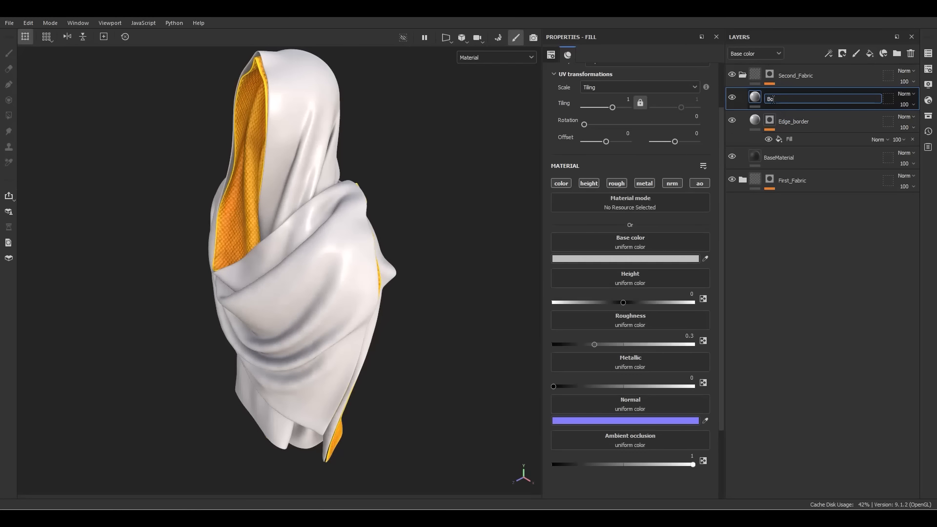
text(rde)
key(Return)
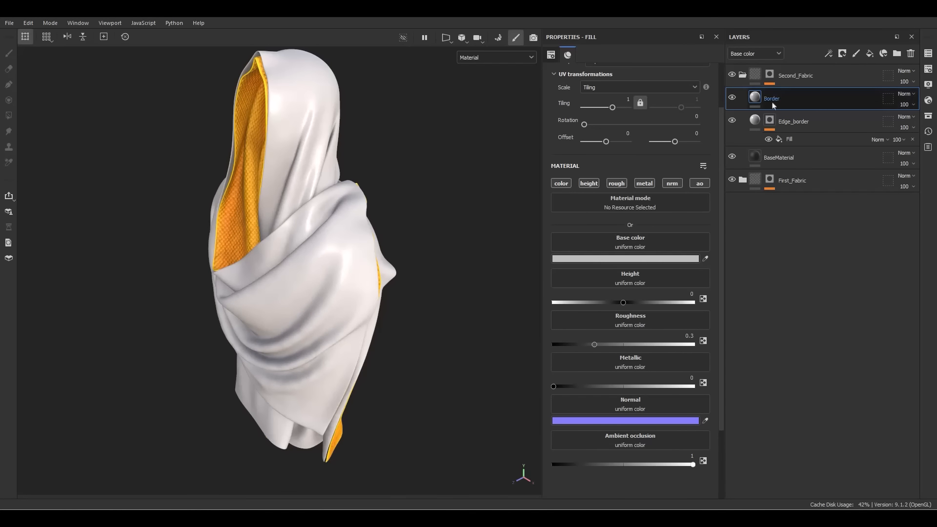
Give Border a black mask with a Fill effect set to UV Wrap None
right_click(775, 104)
click(794, 29)
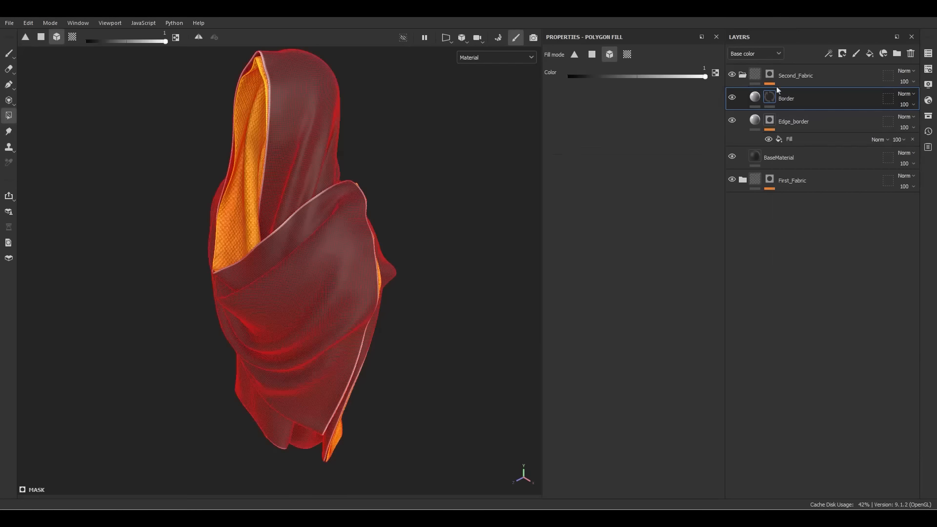
right_click(770, 96)
click(799, 434)
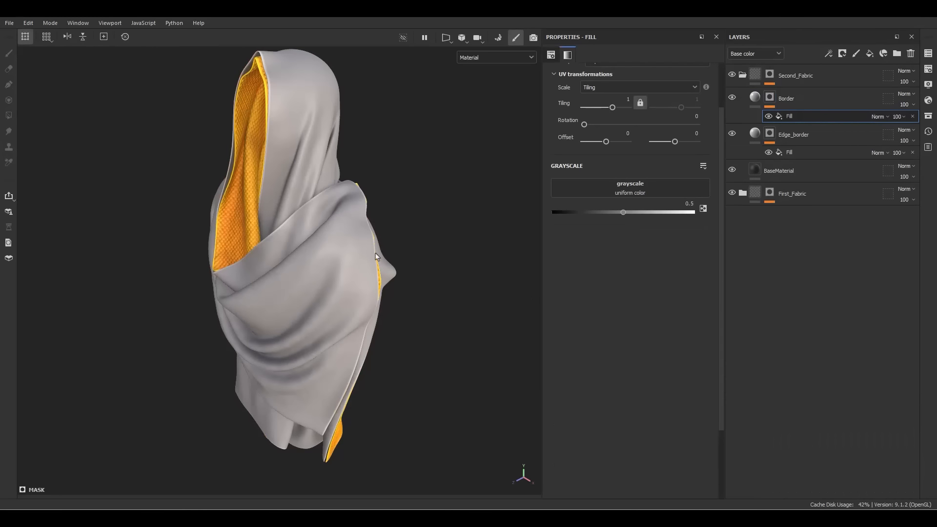
scroll(655, 144, up, 3)
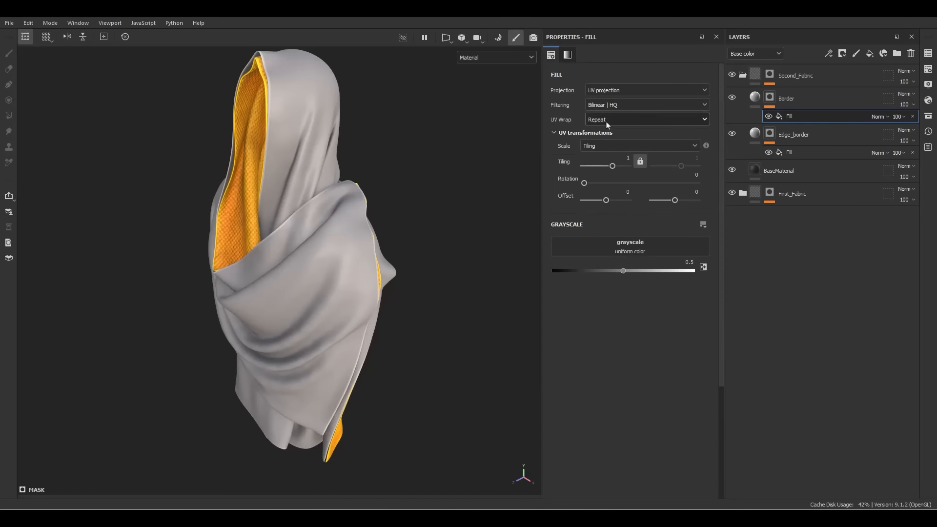
click(608, 120)
click(597, 163)
alt+drag(402, 237, 369, 222)
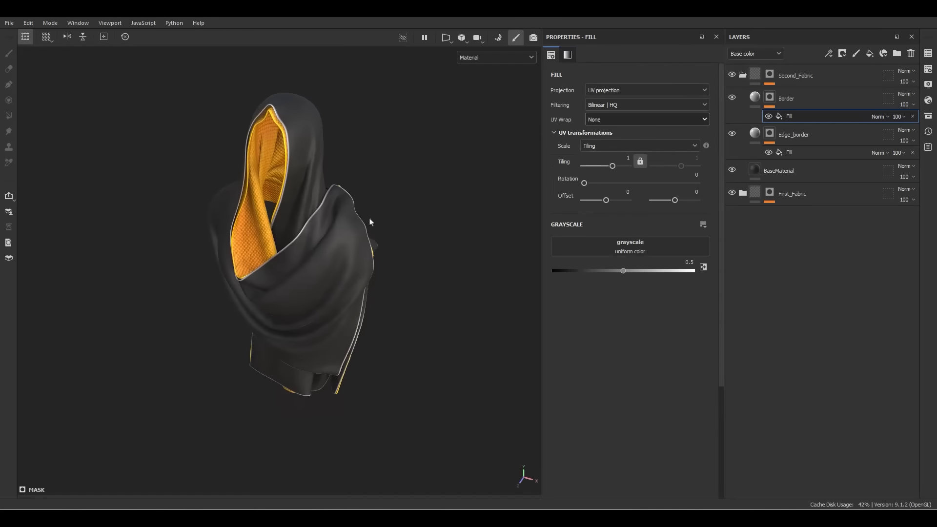
In the 2D view, unlock Tiling and set the Border mask fill's U tiling to 30
key(F3)
scroll(313, 241, up, 3)
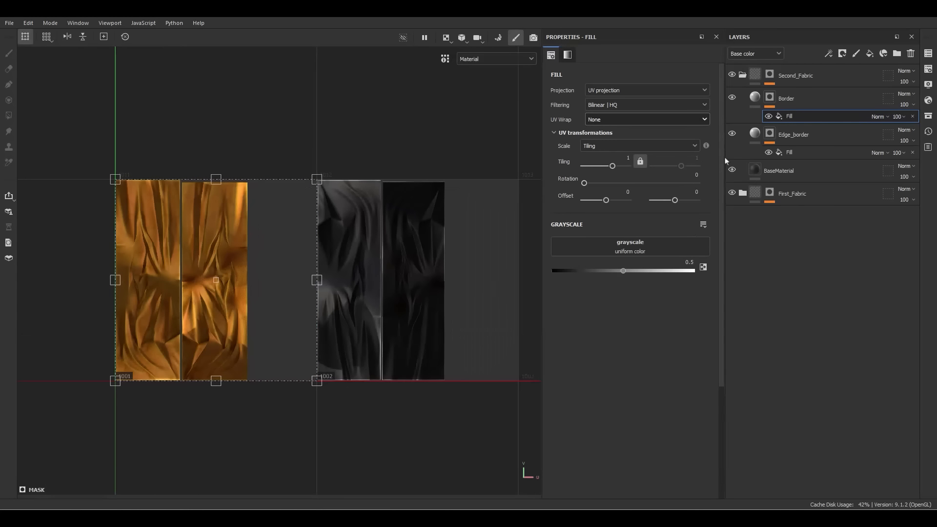
click(639, 162)
double_click(629, 166)
key(Return)
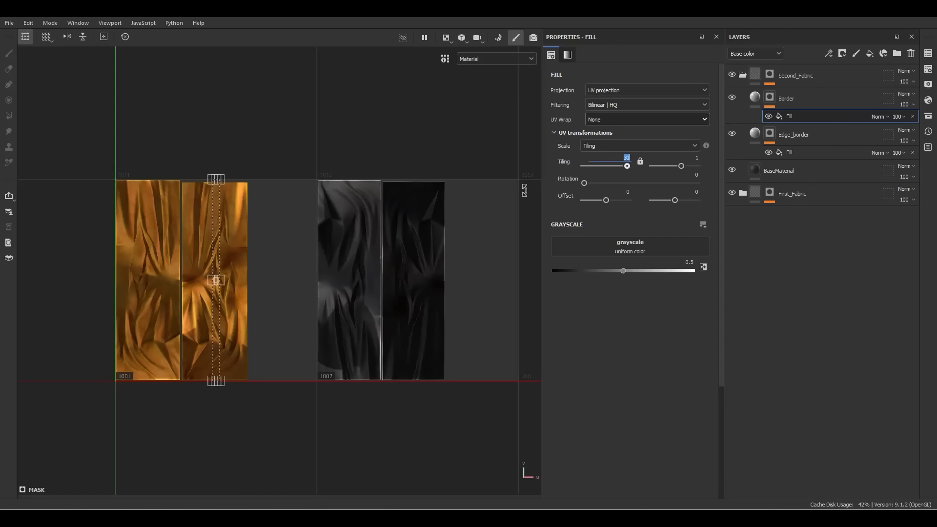
Move the mask strip onto the dark fabric tile's left edge
drag(215, 249, 320, 249)
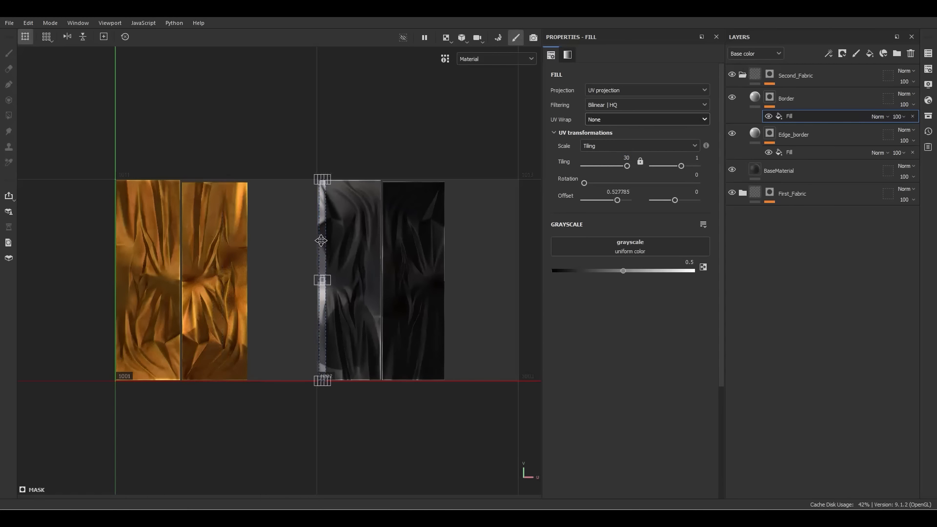
scroll(335, 176, up, 4)
scroll(320, 186, up, 4)
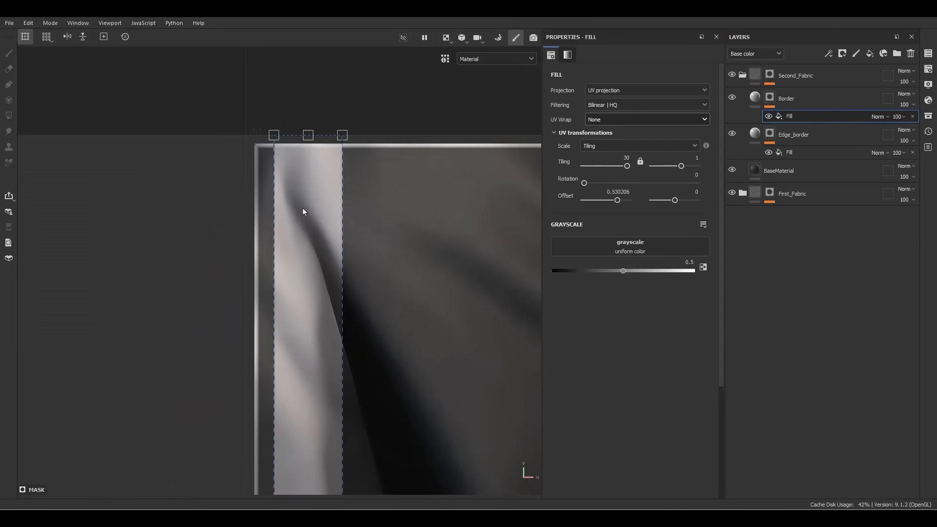
mouse_move(303, 208)
mouse_down()
mouse_move(297, 218)
mouse_move(317, 189)
mouse_move(335, 200)
mouse_move(307, 201)
mouse_move(329, 206)
mouse_move(317, 211)
mouse_up()
scroll(266, 165, up, 3)
scroll(265, 165, up, 2)
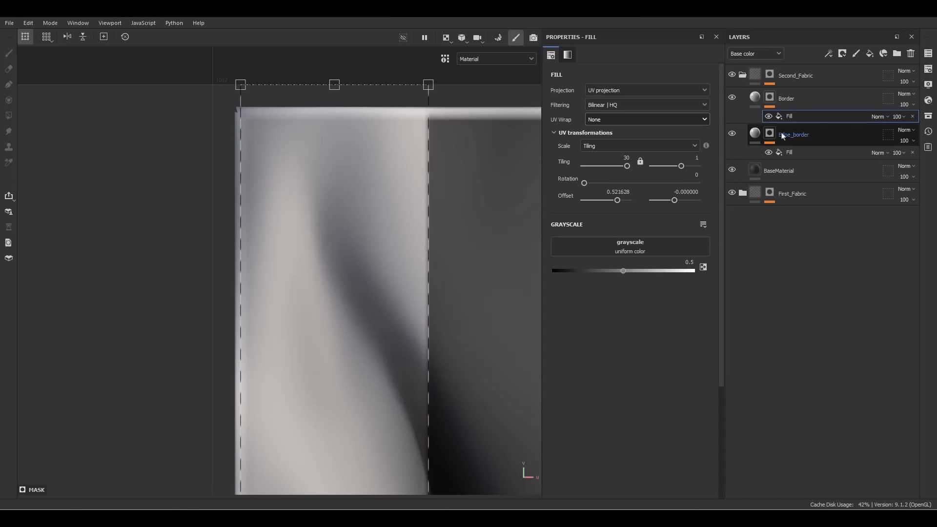
Trim the strip's bottom and top ends to fit the fabric tile
scroll(286, 186, down, 10)
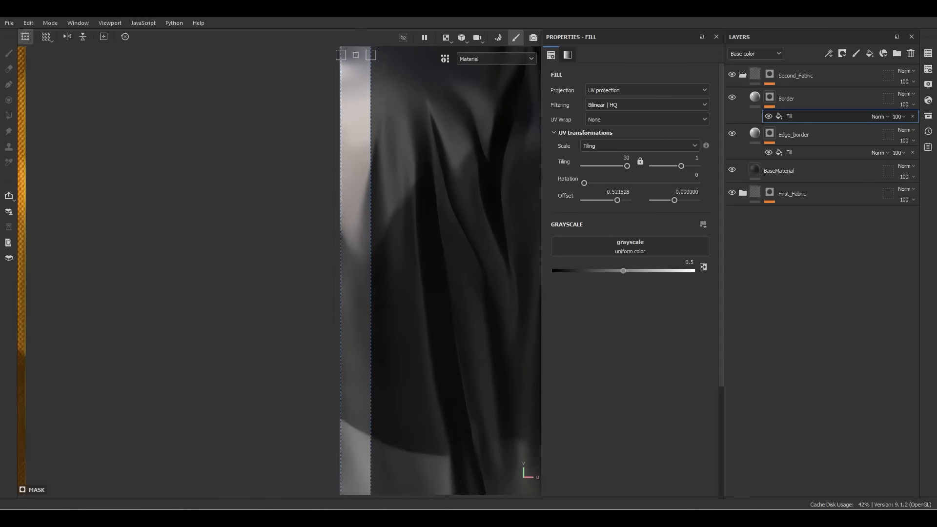
alt+middle_drag(372, 310, 370, 28)
scroll(356, 220, up, 7)
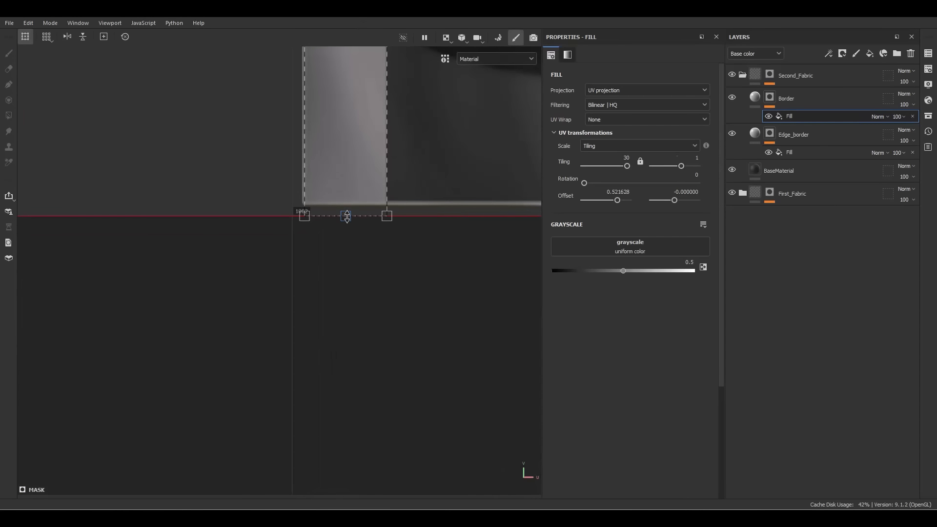
drag(346, 216, 344, 274)
scroll(376, 242, down, 5)
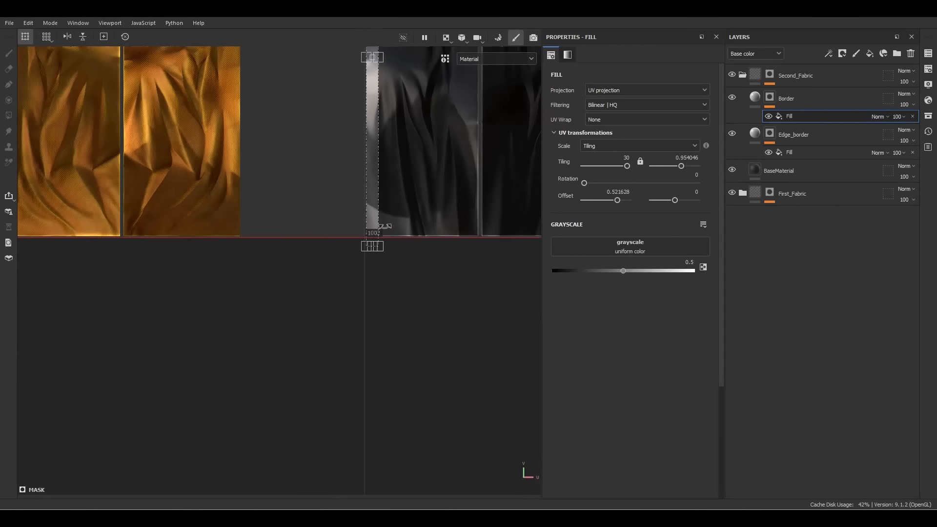
middle_drag(383, 226, 345, 475)
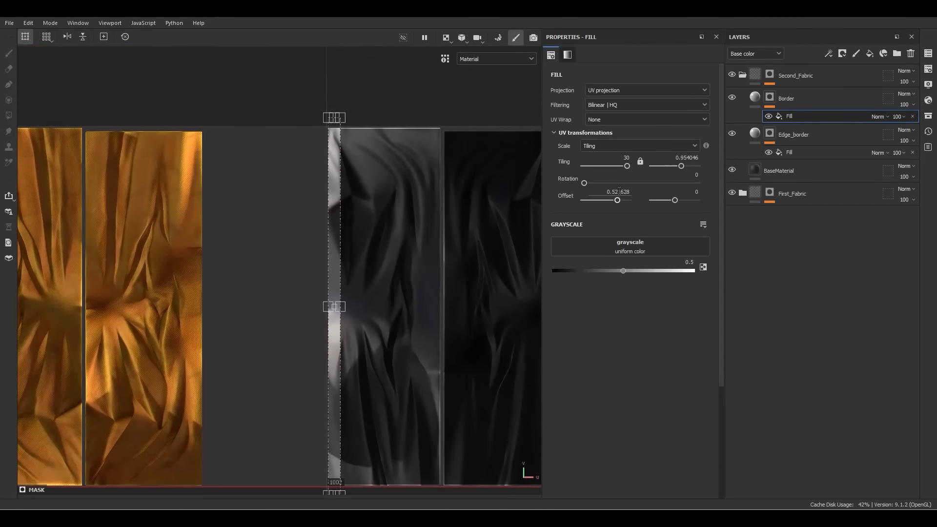
scroll(334, 118, up, 6)
drag(338, 119, 339, 144)
Set V tiling to 0.9 and select the Border mask's fill effect
click(668, 156)
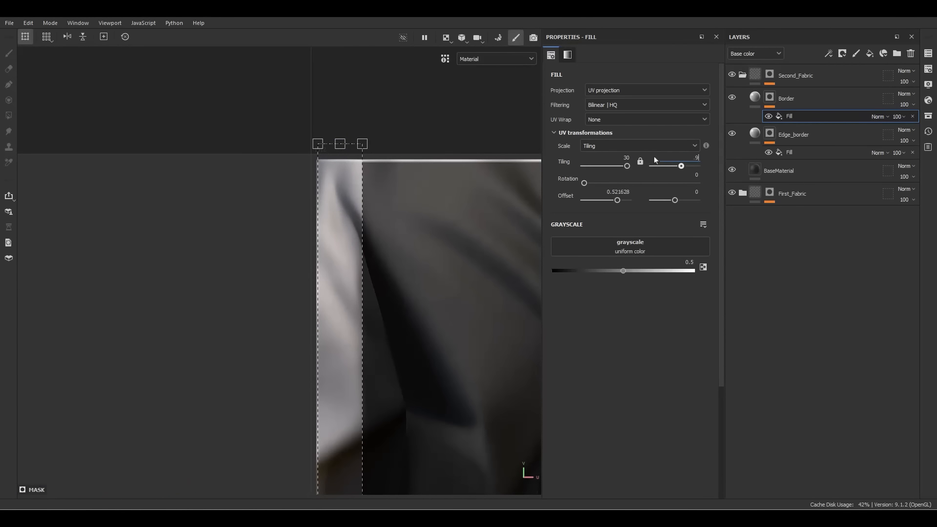
text(0.9)
key(Return)
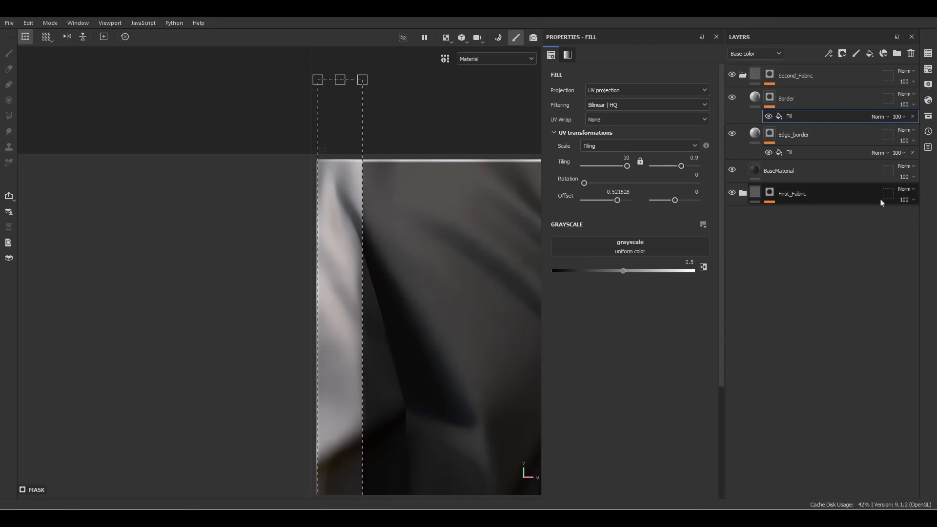
double_click(789, 117)
Duplicate the border strip fill and set both fills' blending to Linear Dodge (Add)
key(ctrl+d)
click(878, 116)
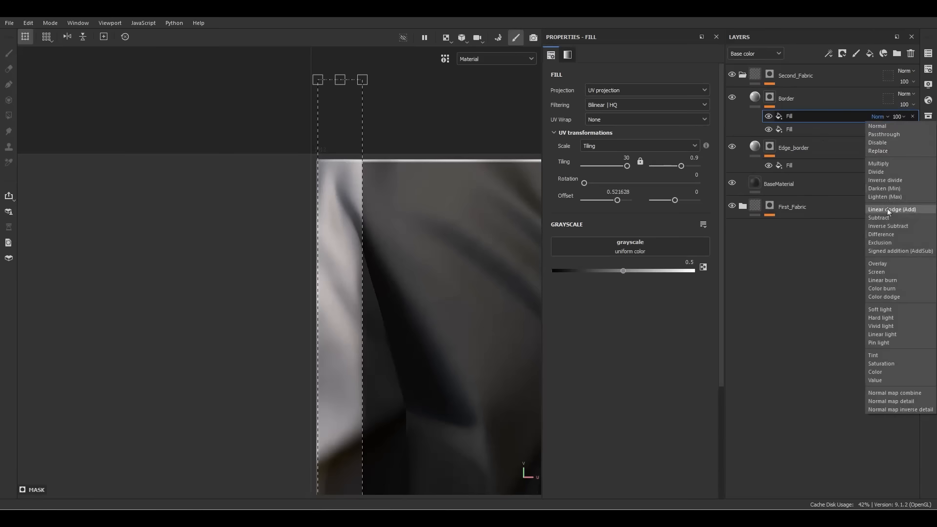
click(897, 213)
click(878, 129)
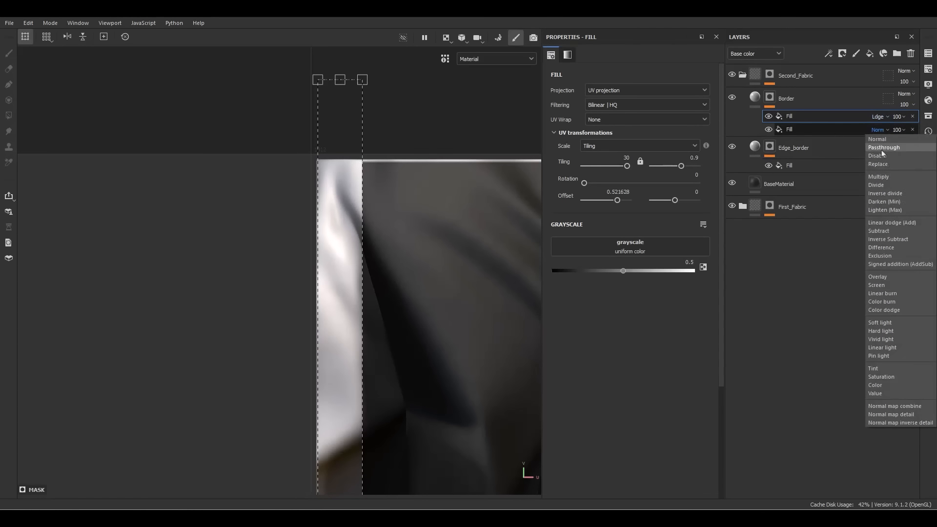
click(882, 226)
Move the copied strip to the fabric tile's right edge
scroll(345, 293, down, 1)
scroll(344, 293, down, 3)
alt+middle_drag(344, 293, 213, 215)
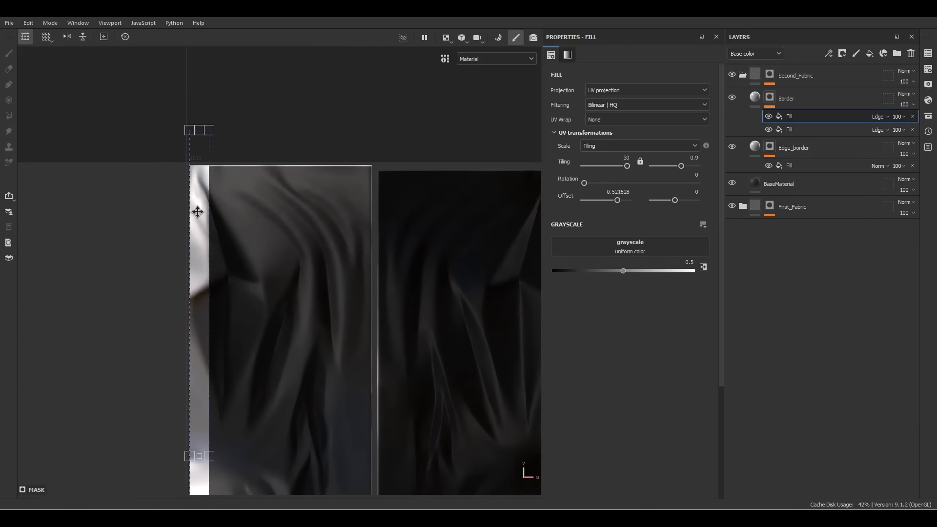
scroll(198, 209, up, 1)
shift+drag(199, 205, 406, 218)
scroll(390, 152, up, 6)
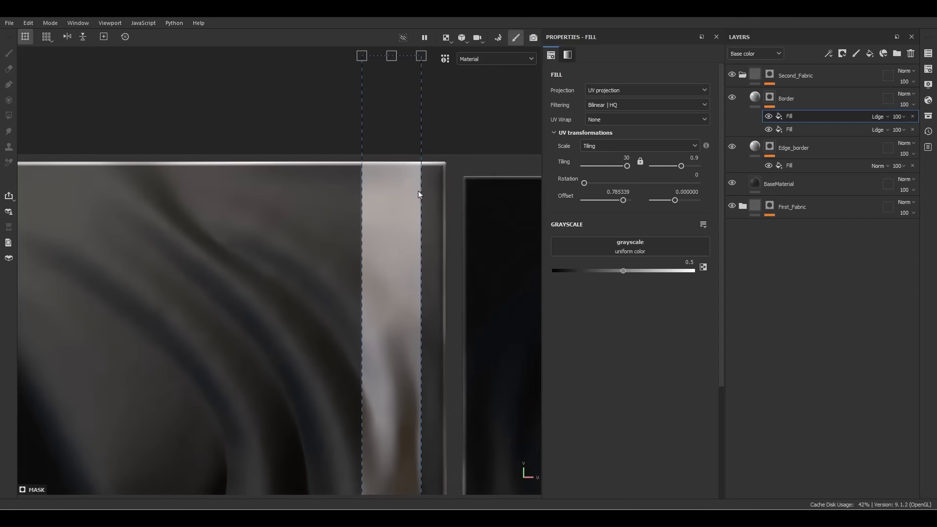
shift+drag(385, 177, 427, 175)
scroll(418, 178, up, 4)
scroll(427, 176, down, 8)
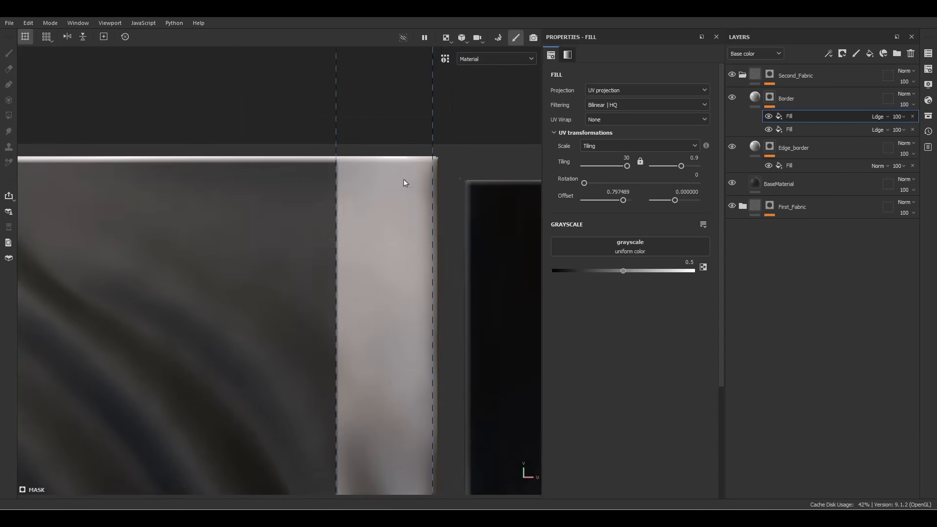
Add a Blur filter to the Border mask with Blur Intensity 0.2
right_click(794, 116)
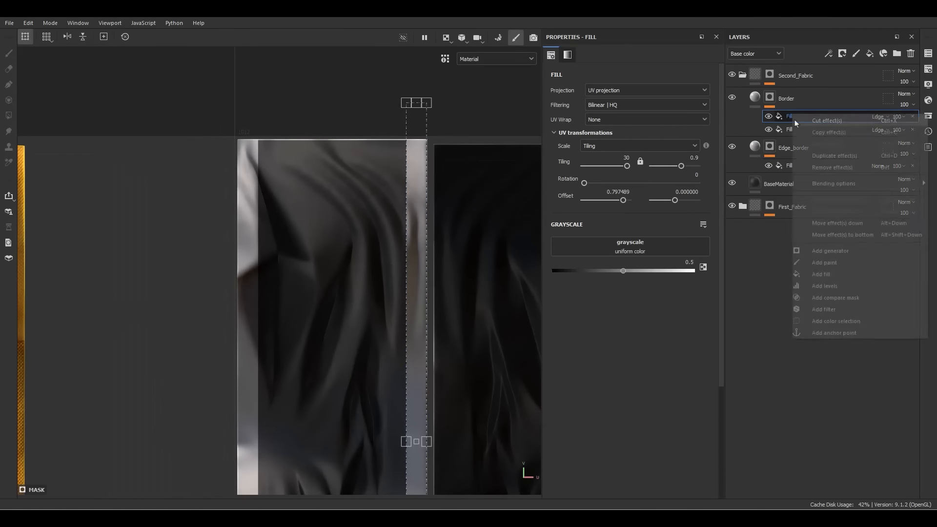
click(833, 309)
click(636, 85)
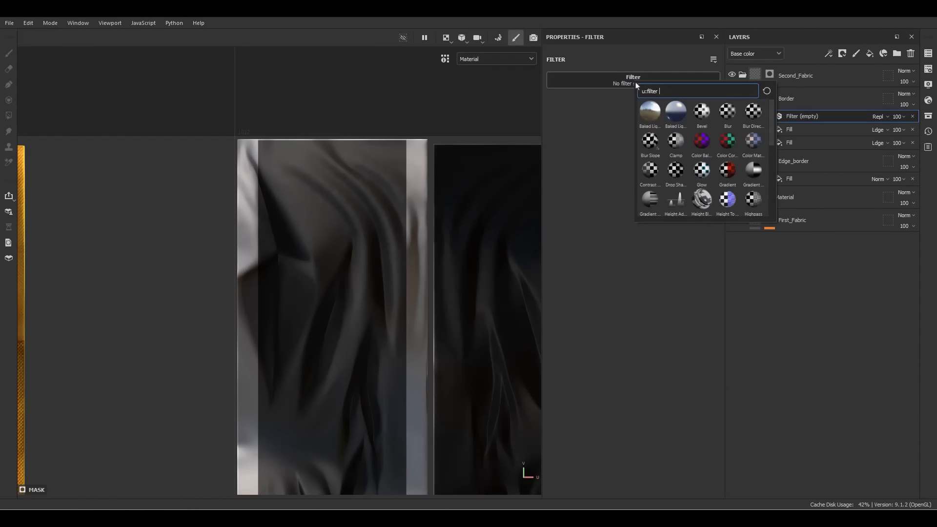
click(727, 113)
scroll(363, 135, up, 5)
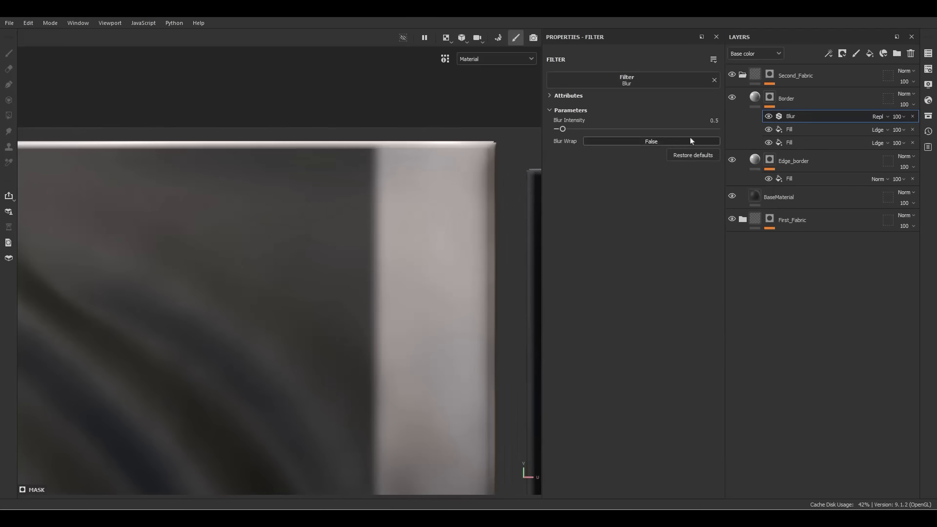
click(706, 122)
text(0.2)
key(Return)
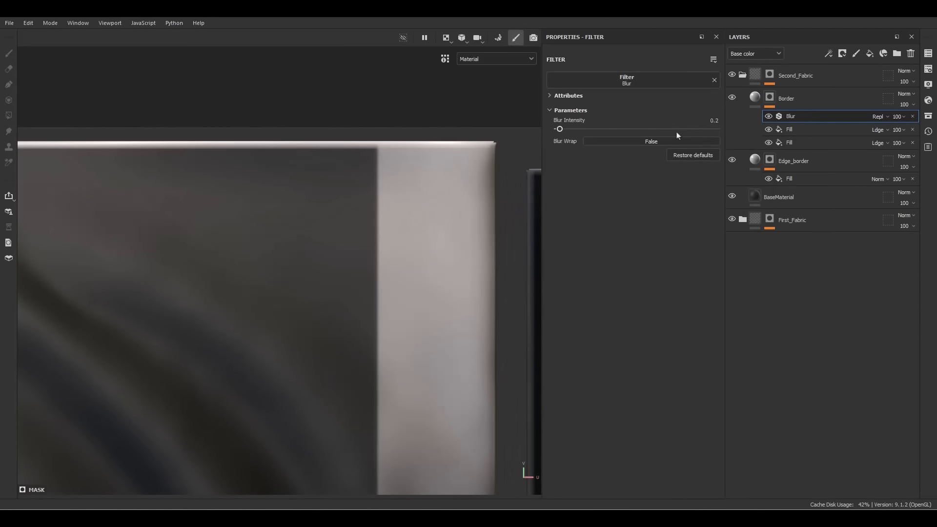
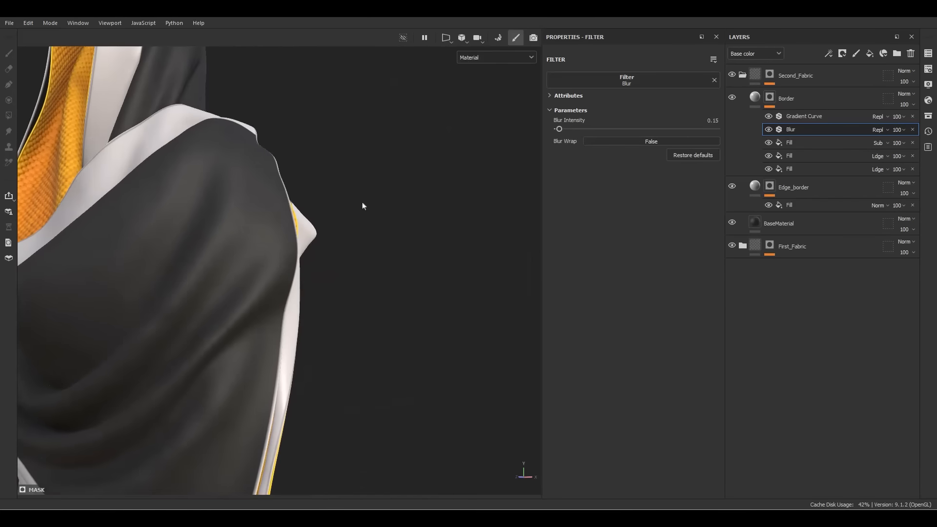
Reframe the view on the cloth and bring up the Border layer's fill settings
alt+right_drag(362, 205, 317, 234)
alt+middle_drag(317, 234, 360, 122)
alt+drag(359, 122, 415, 149)
click(755, 97)
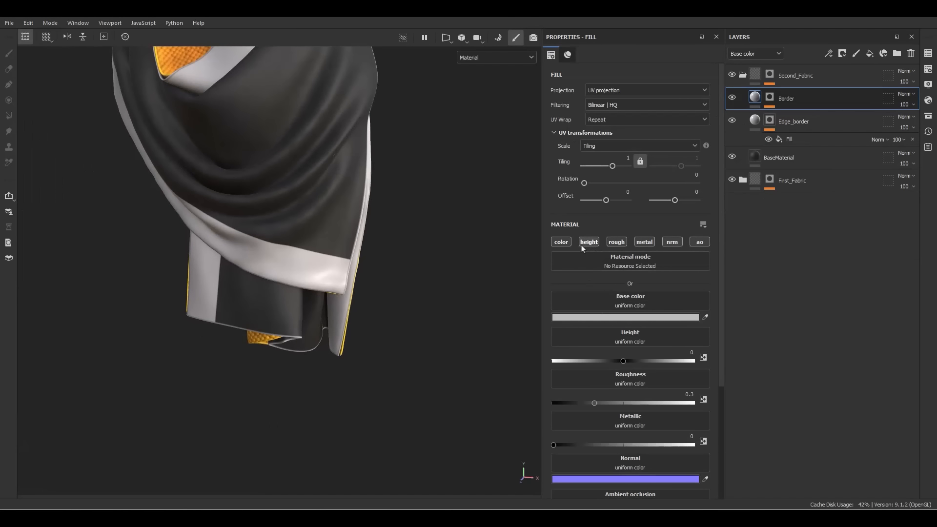
Enable color, height and roughness on Edge_border and set its Height to 0.1
click(792, 121)
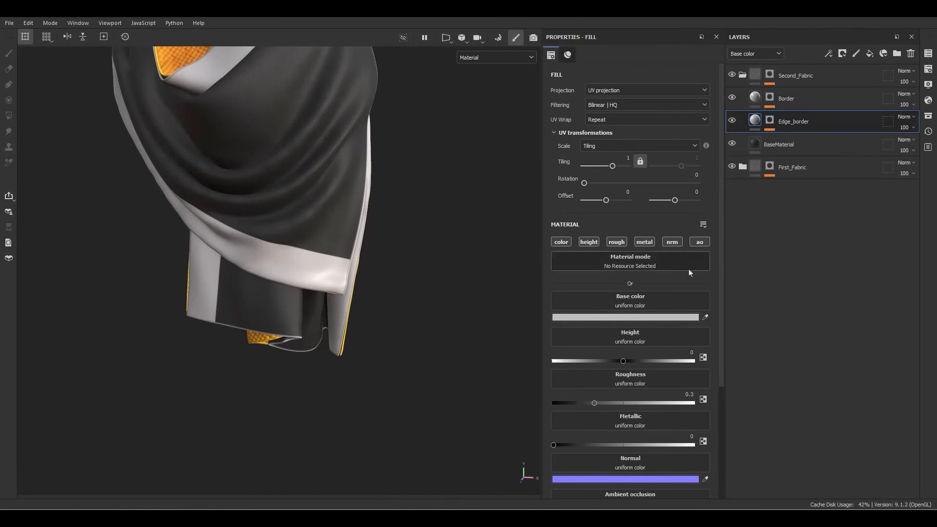
alt+click(589, 242)
alt+right_drag(333, 271, 364, 276)
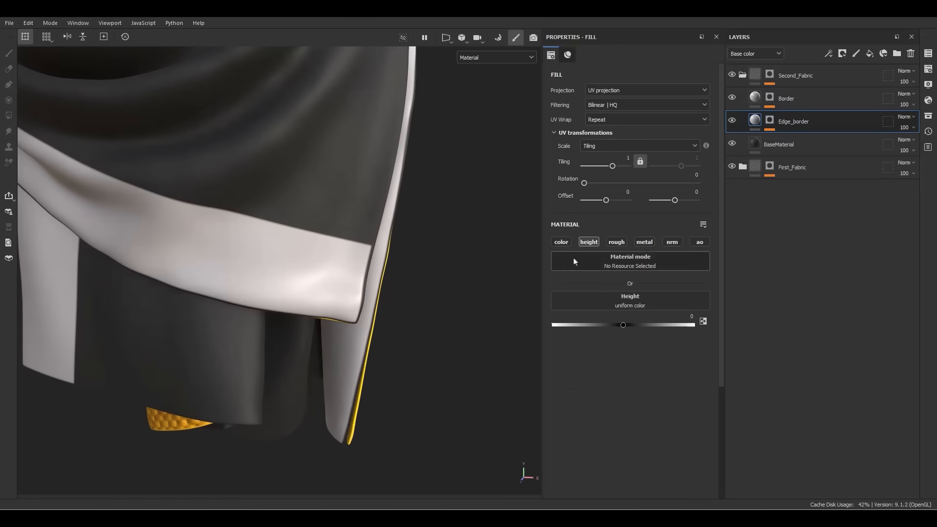
click(561, 242)
click(616, 242)
scroll(349, 311, up, 3)
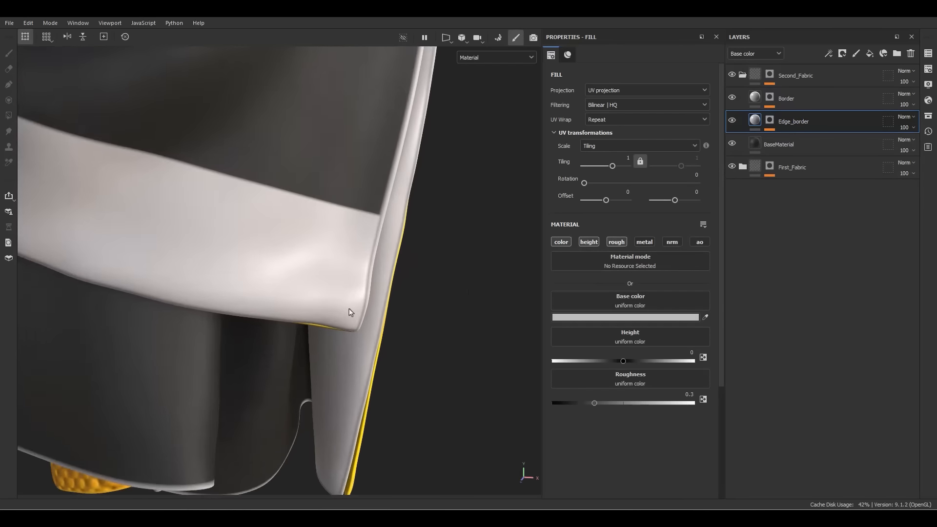
alt+drag(350, 308, 298, 264)
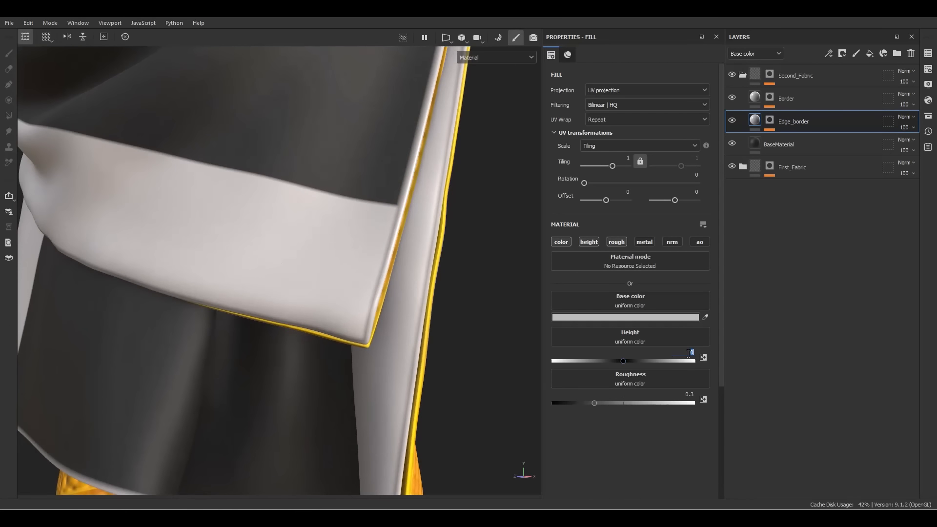
key(Return)
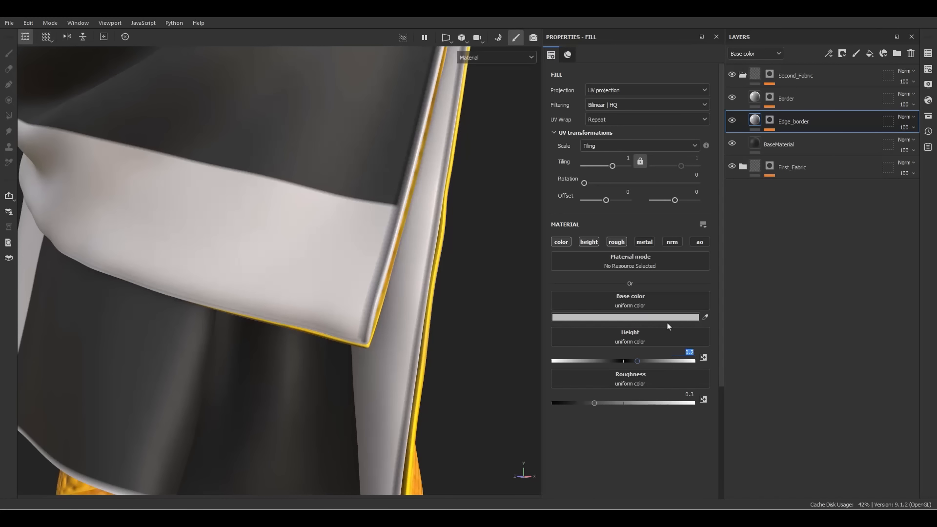
text(.1)
key(Return)
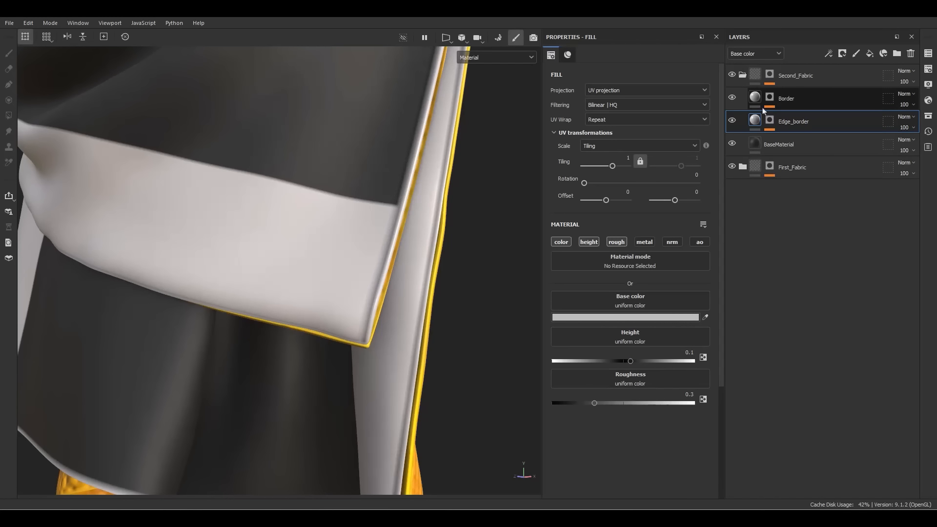
Set the Border layer's Height to 0.08 and inspect the raised band
click(800, 99)
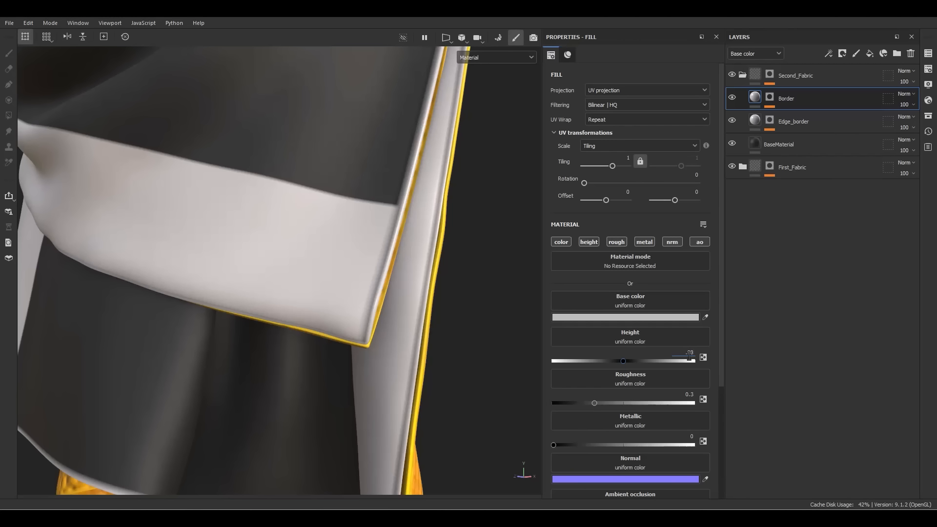
key(Return)
alt+drag(481, 188, 595, 268)
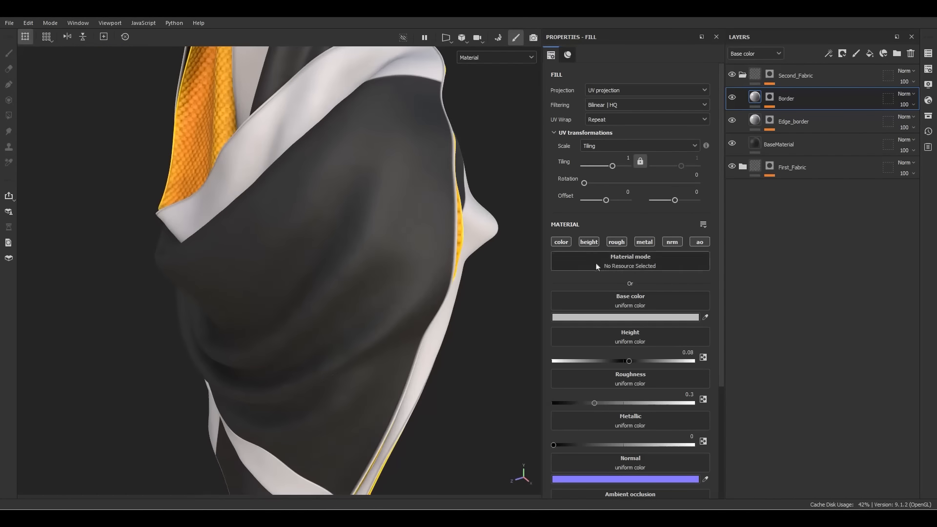
Re-enable height and roughness on the Border fill and inspect the upper chest
click(561, 242)
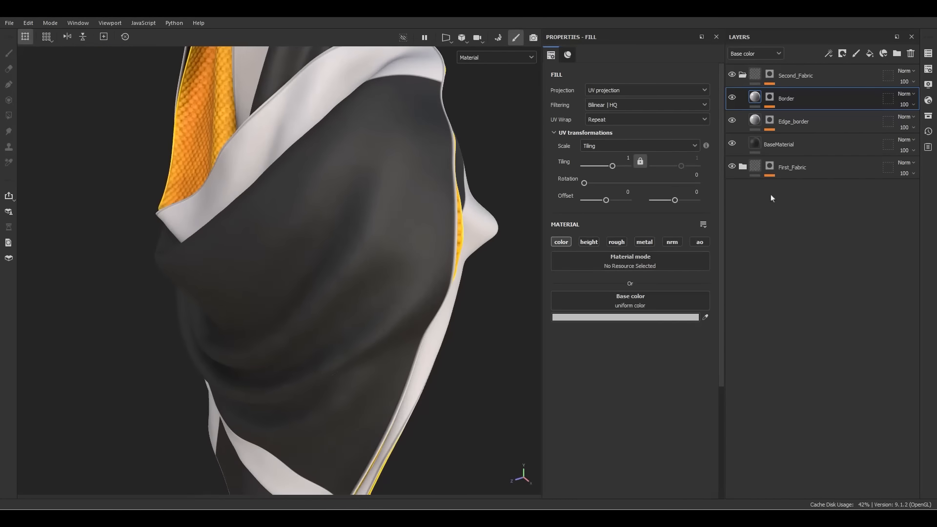
click(588, 242)
click(616, 242)
alt+drag(404, 344, 368, 308)
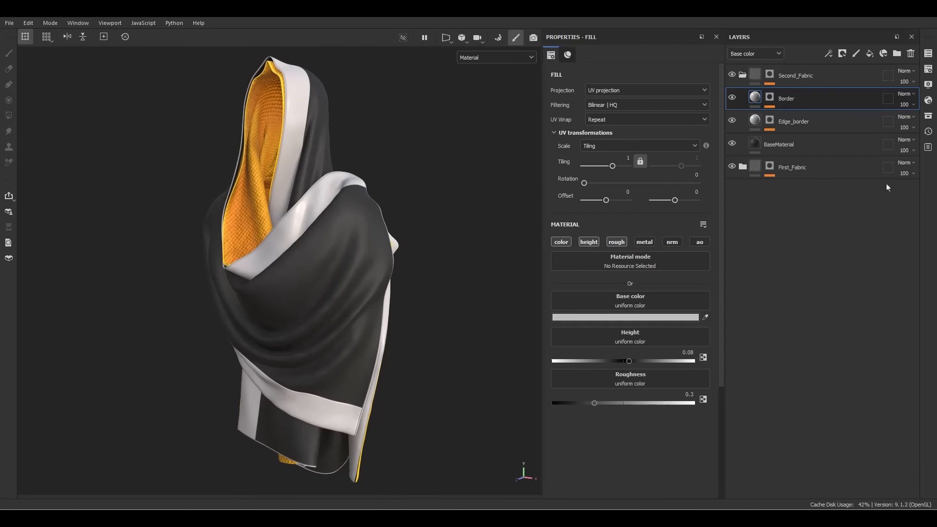
alt+right_drag(262, 211, 388, 219)
alt+drag(388, 219, 373, 237)
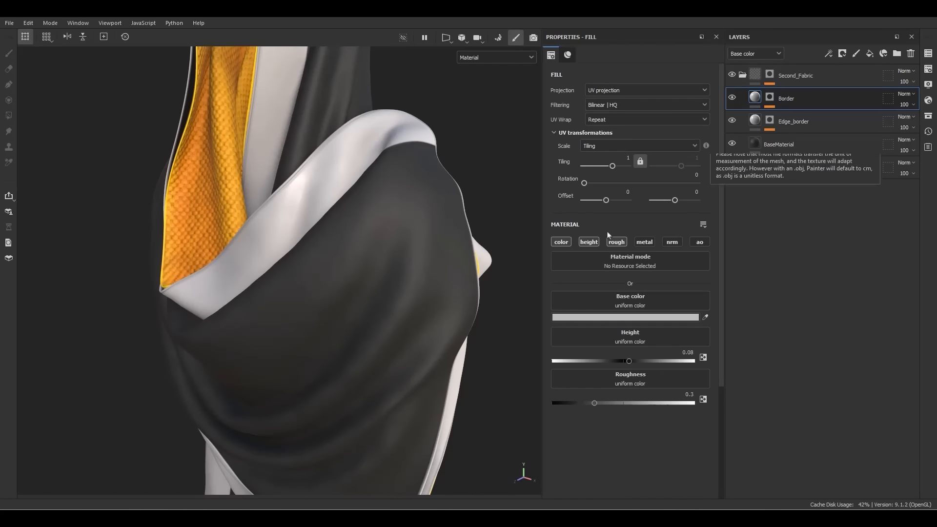
Turn off the Border fill's color channel and check the now-dark band around the hood
click(556, 242)
alt+drag(437, 232, 591, 254)
alt+drag(488, 234, 359, 219)
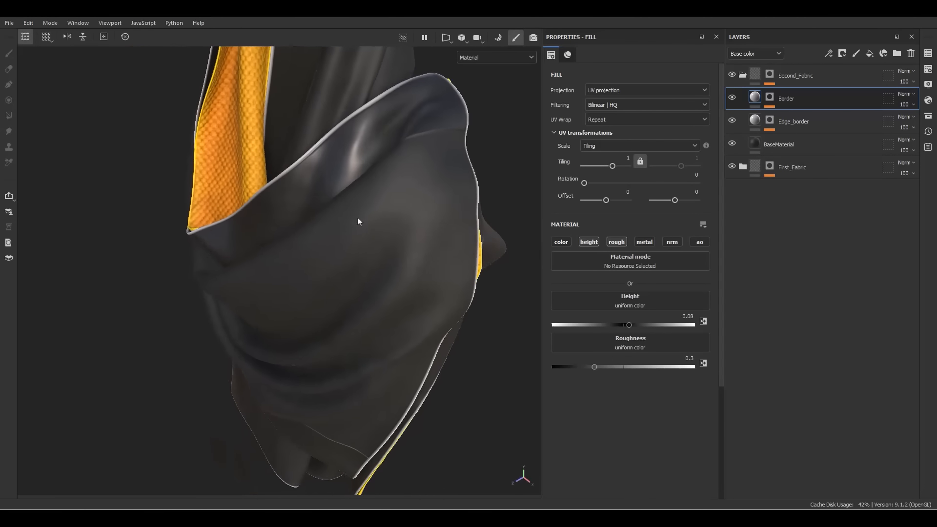
alt+drag(484, 163, 340, 192)
alt+middle_drag(398, 168, 355, 246)
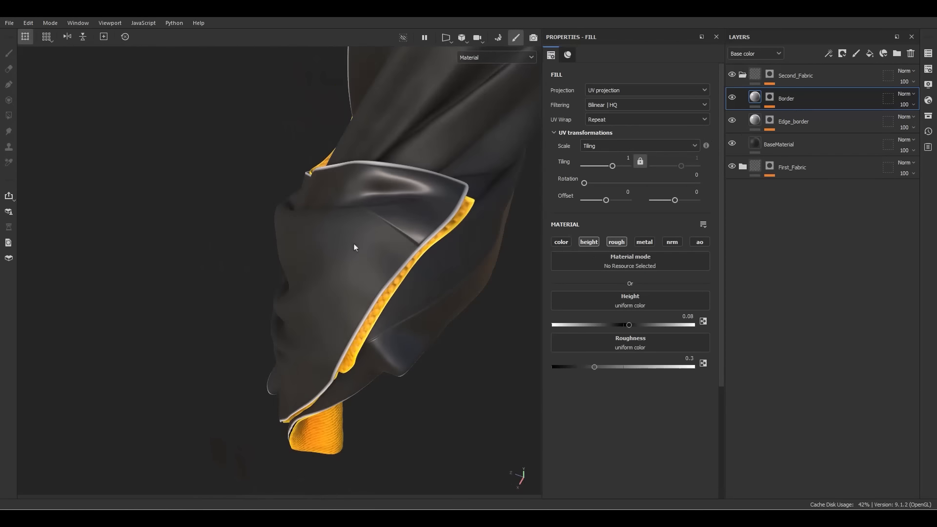
scroll(431, 209, up, 5)
alt+drag(271, 228, 442, 202)
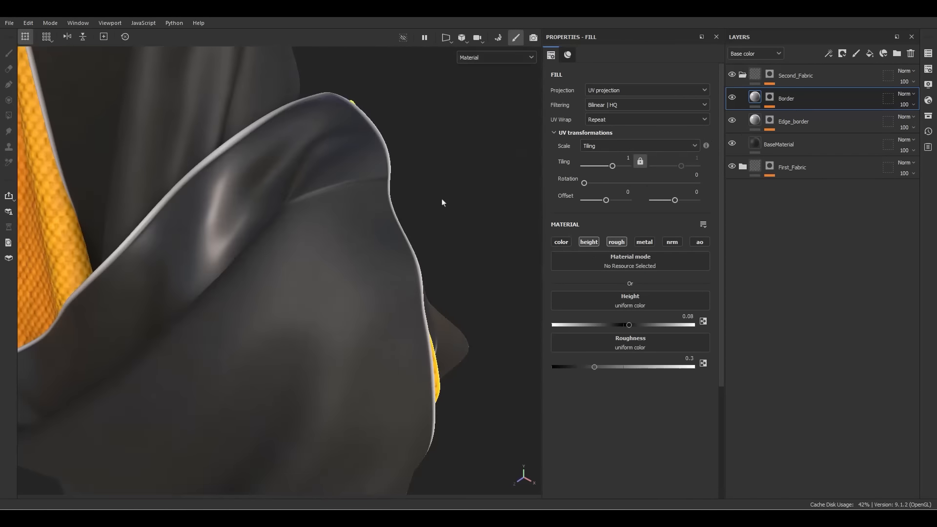
scroll(418, 204, down, 5)
alt+middle_drag(295, 261, 329, 204)
alt+drag(330, 204, 415, 193)
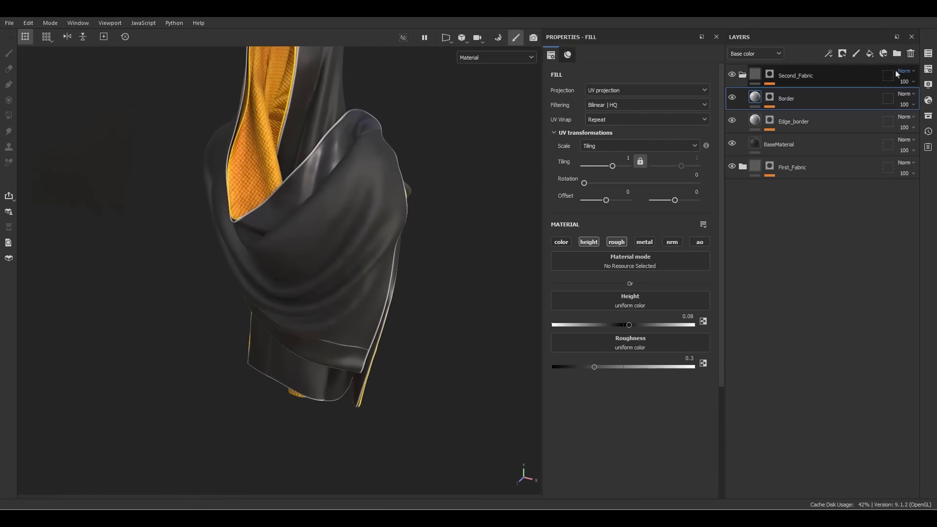
Add MK Fabric Pattern Vol9 14 and Vol9 16 from the fabric assets as layers
click(928, 115)
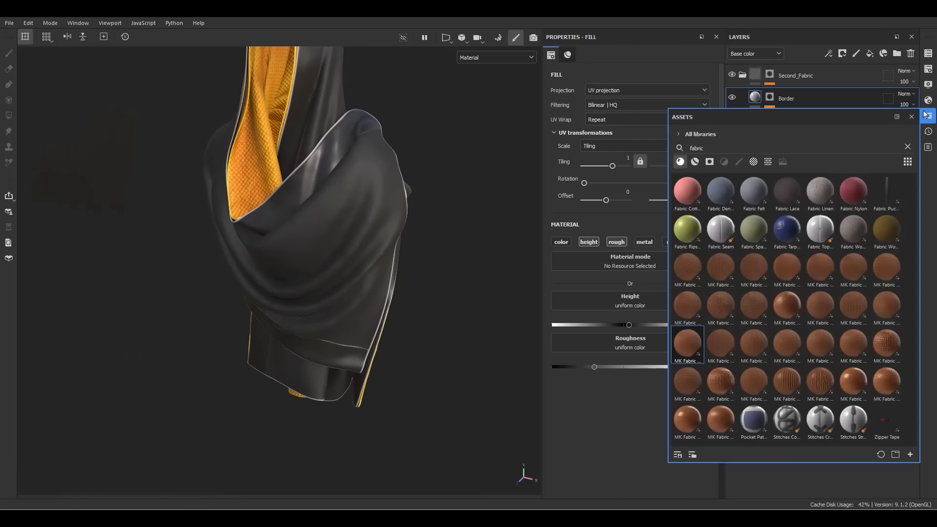
drag(783, 120, 396, 106)
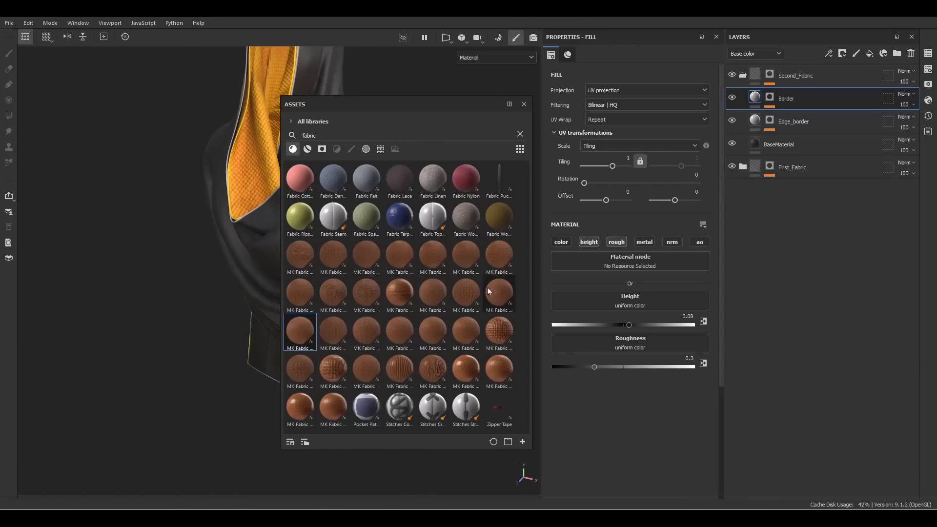
drag(492, 291, 804, 92)
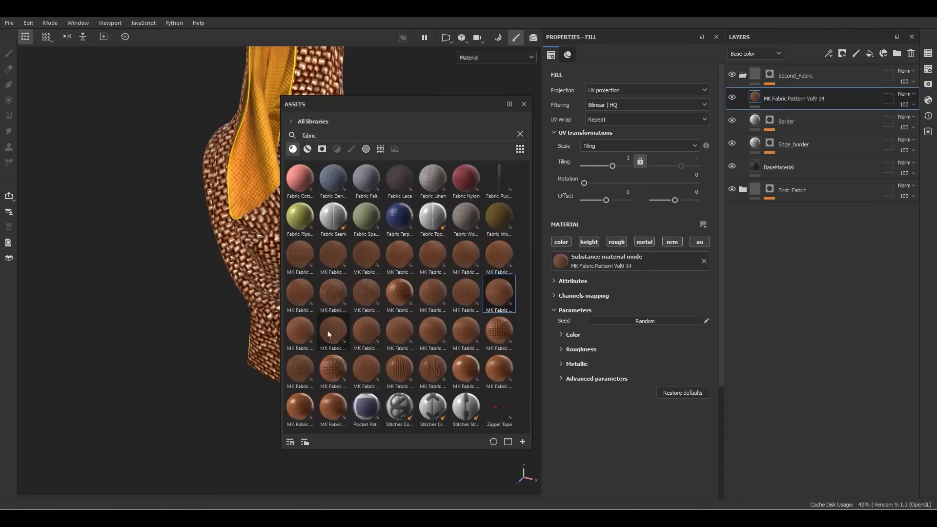
drag(328, 334, 836, 86)
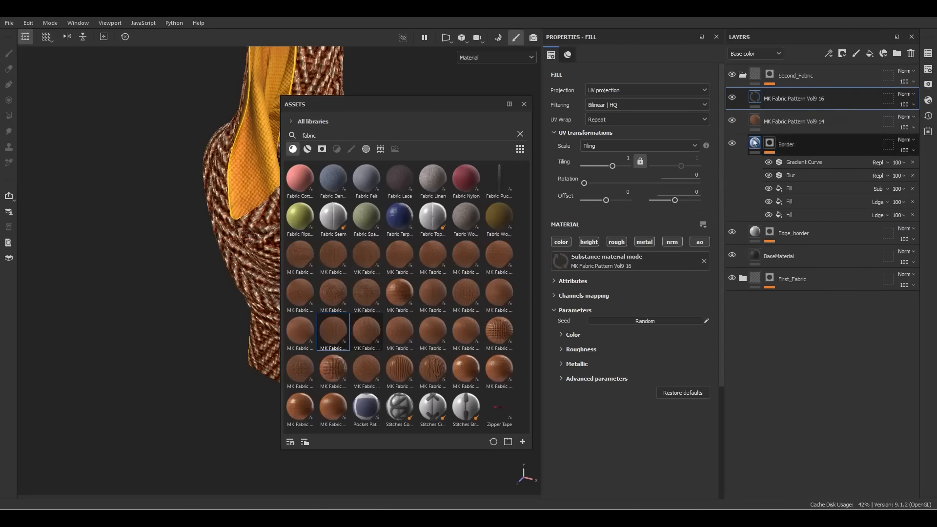
click(524, 104)
mouse_move(243, 197)
alt+mouse_down()
mouse_move(366, 180)
mouse_move(250, 190)
alt+mouse_up()
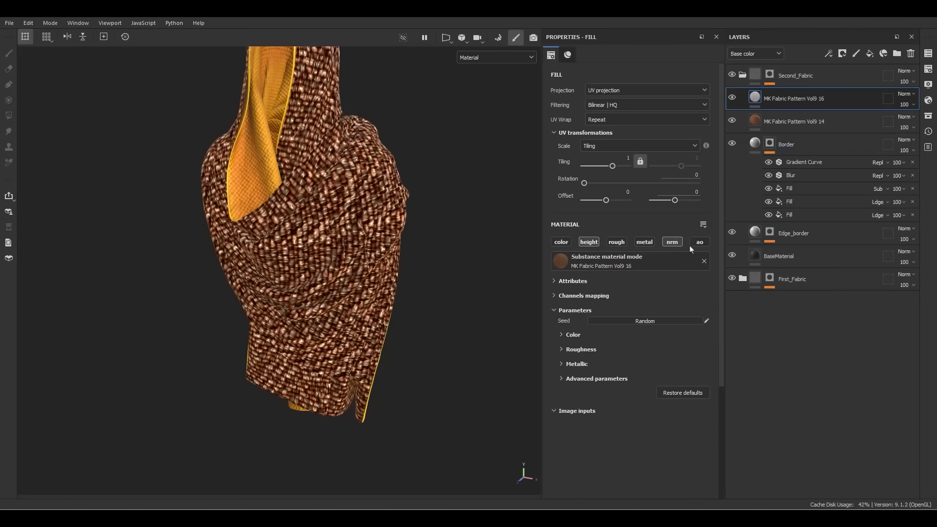
Limit Vol9 14 to height, normal and AO channels and hide the Vol9 16 layer
click(771, 124)
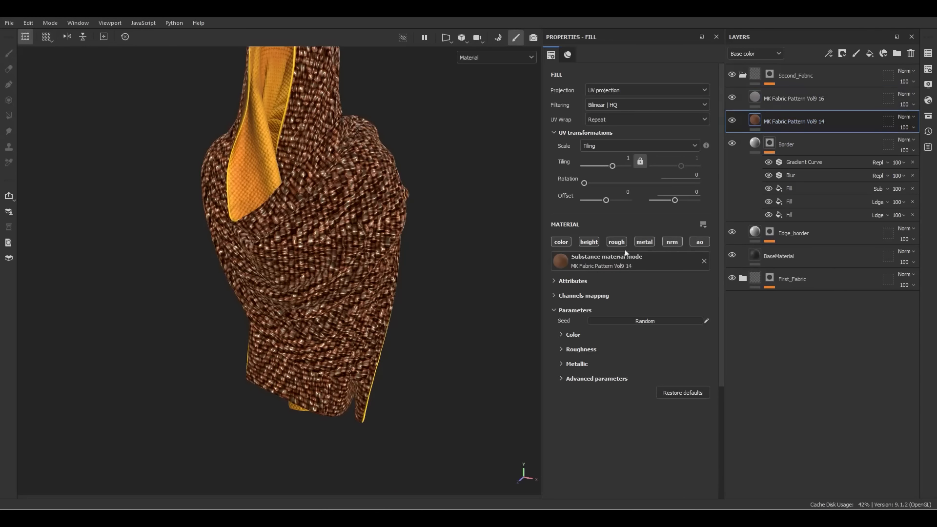
alt+click(582, 242)
click(672, 242)
click(699, 242)
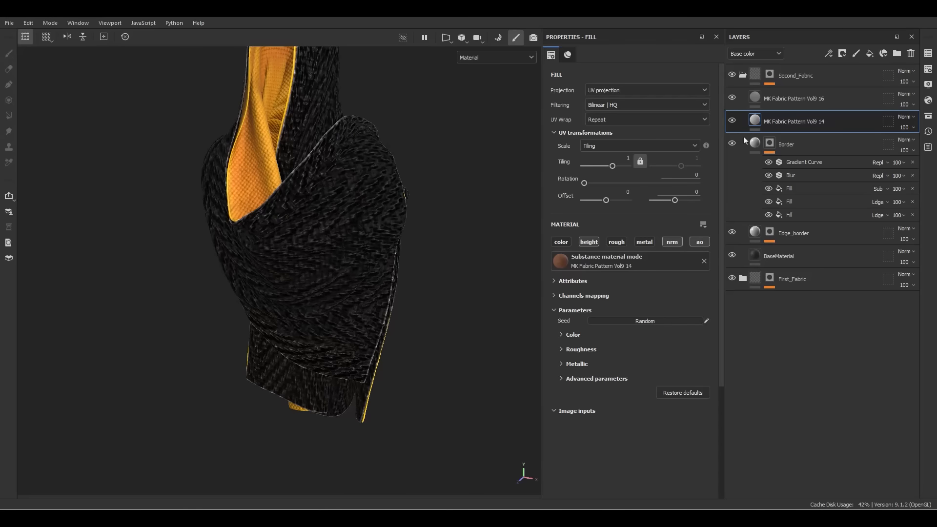
click(732, 122)
click(734, 122)
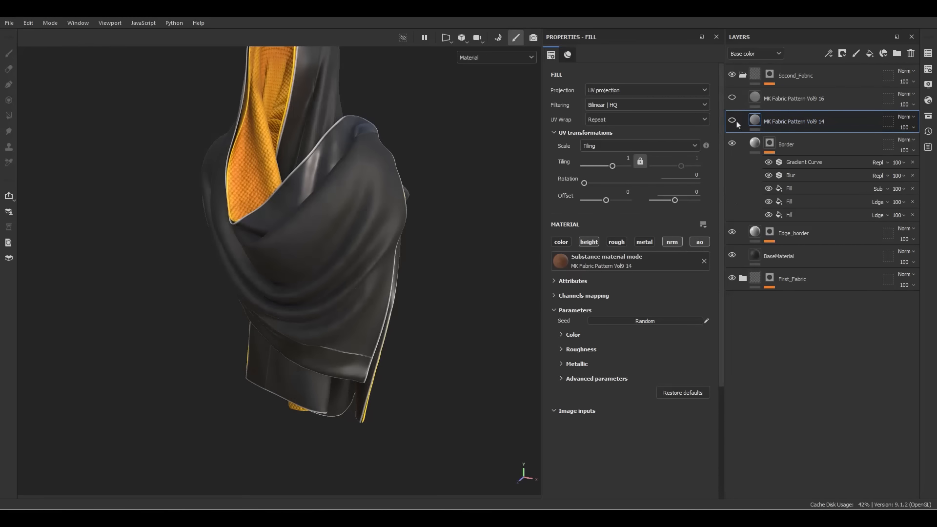
scroll(391, 201, up, 5)
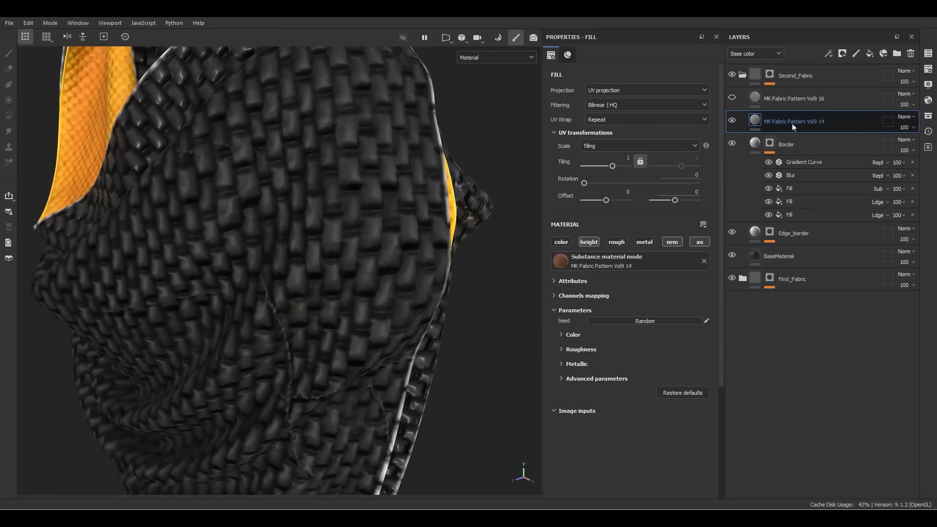
scroll(491, 215, down, 6)
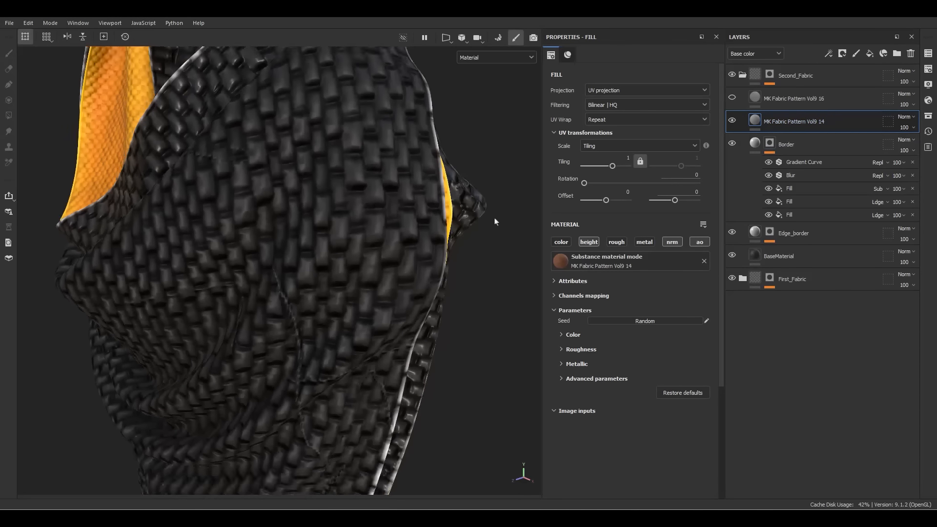
alt+drag(436, 292, 360, 136)
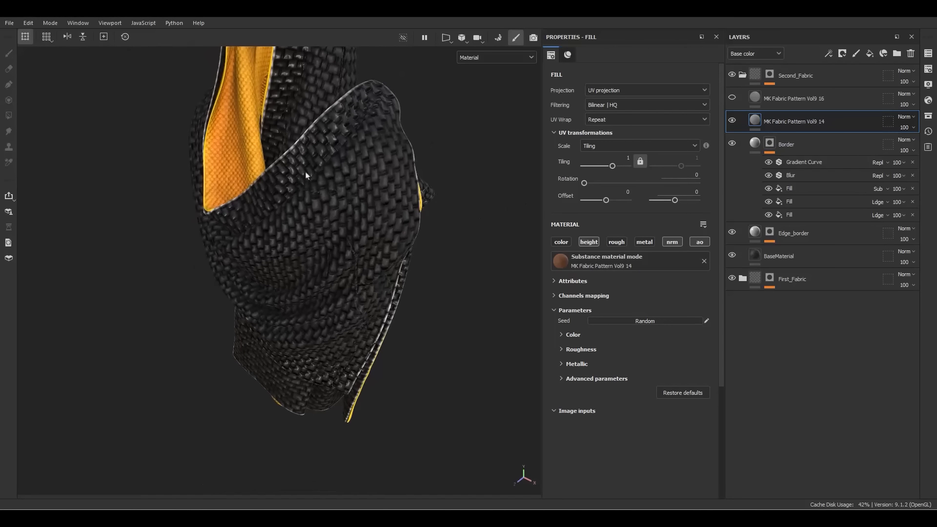
right_click(795, 166)
Add an anchor point to the Border mask and a height-combination mask to Vol9 14
click(826, 381)
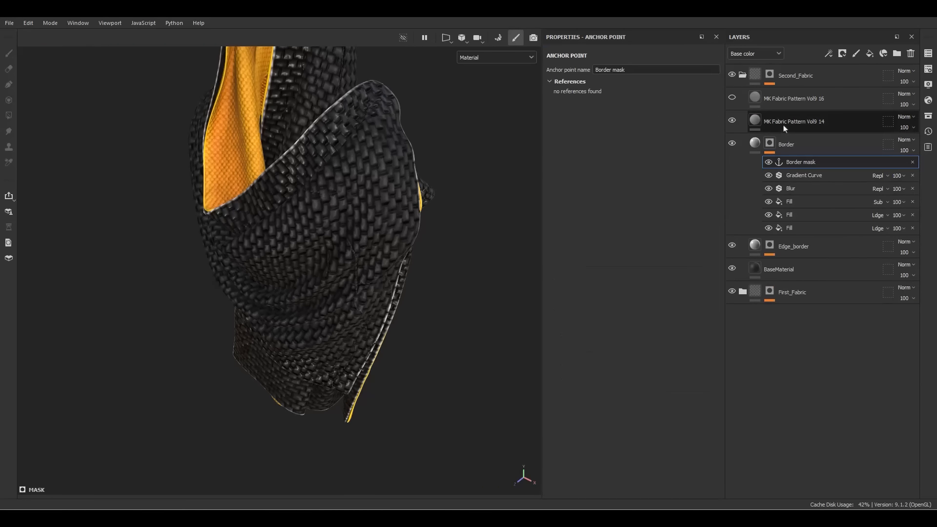
right_click(783, 122)
click(811, 60)
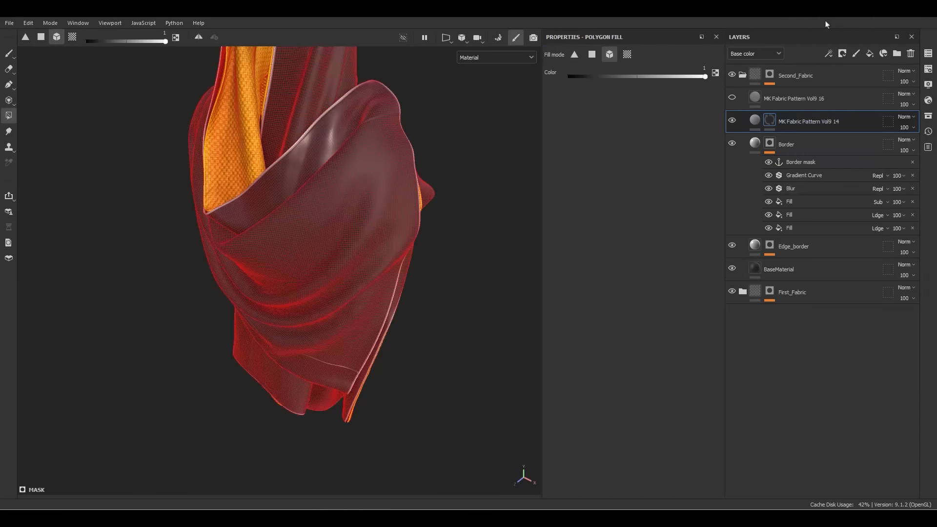
Fill the Vol9 14 mask's grayscale with the Border mask anchor to confine the weave
right_click(770, 120)
click(788, 452)
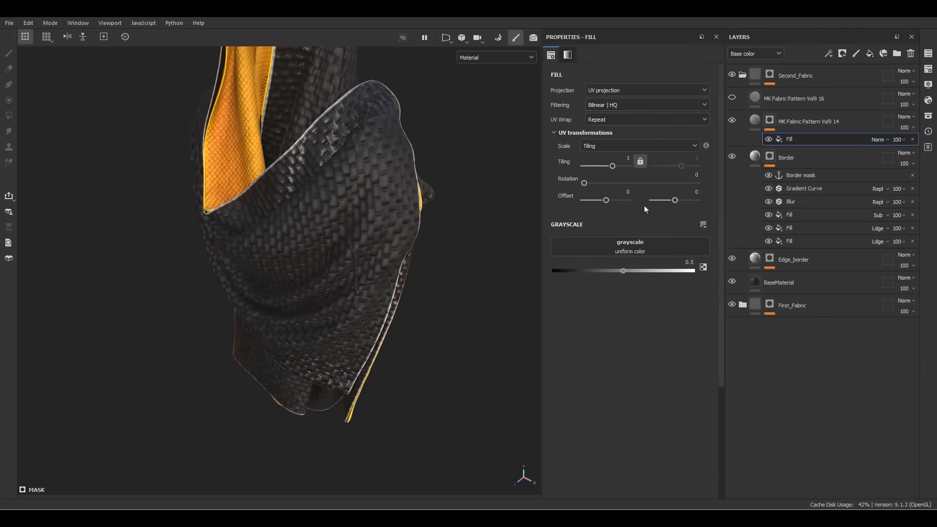
click(648, 249)
click(717, 257)
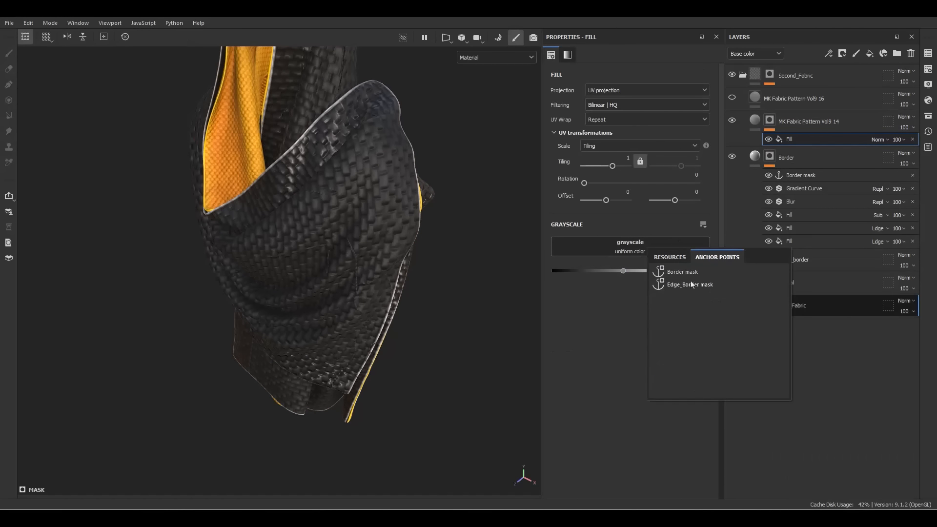
click(682, 272)
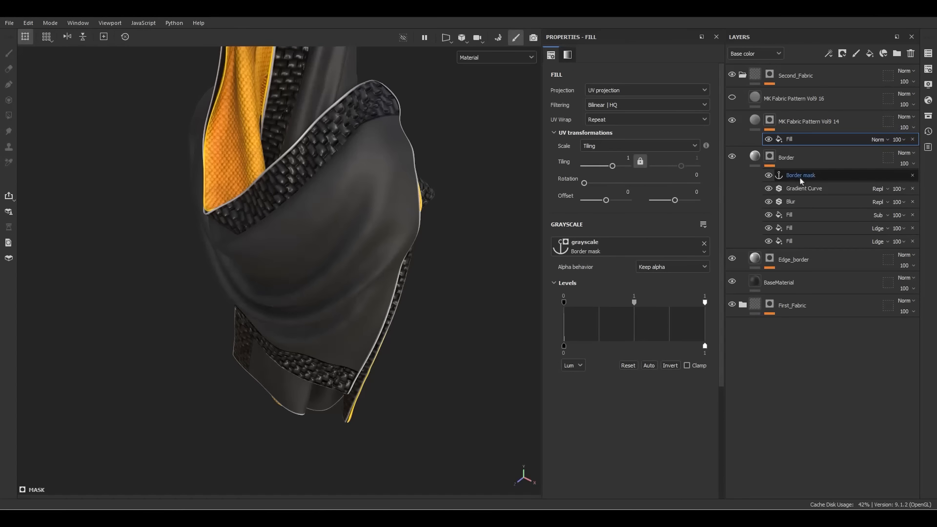
alt+drag(422, 150, 283, 259)
alt+right_drag(282, 259, 452, 223)
alt+drag(452, 223, 554, 205)
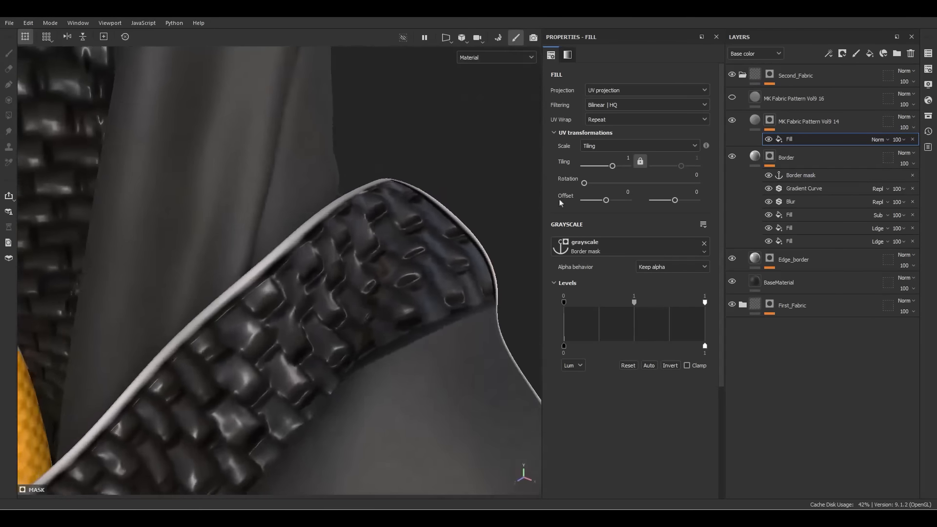
click(755, 120)
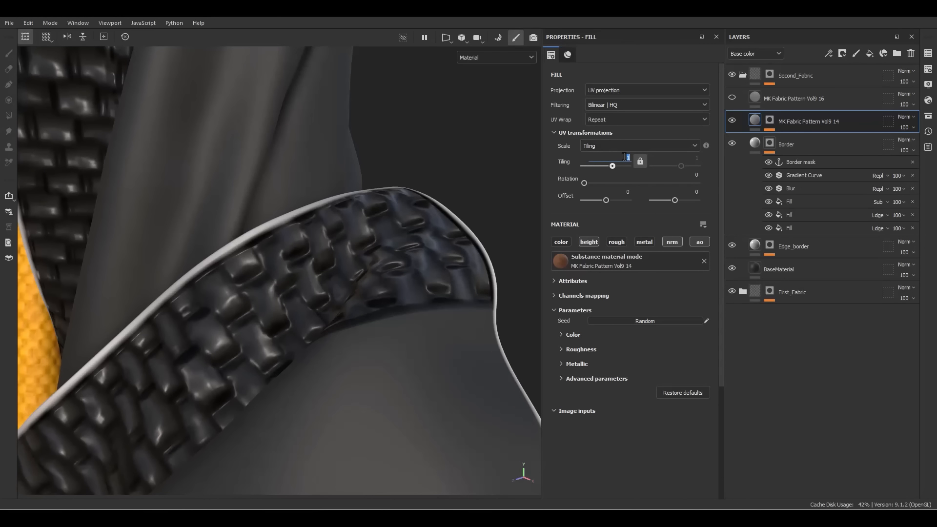
Set the weave's Tiling to 12 and its Normal Format to DirectX
key(Return)
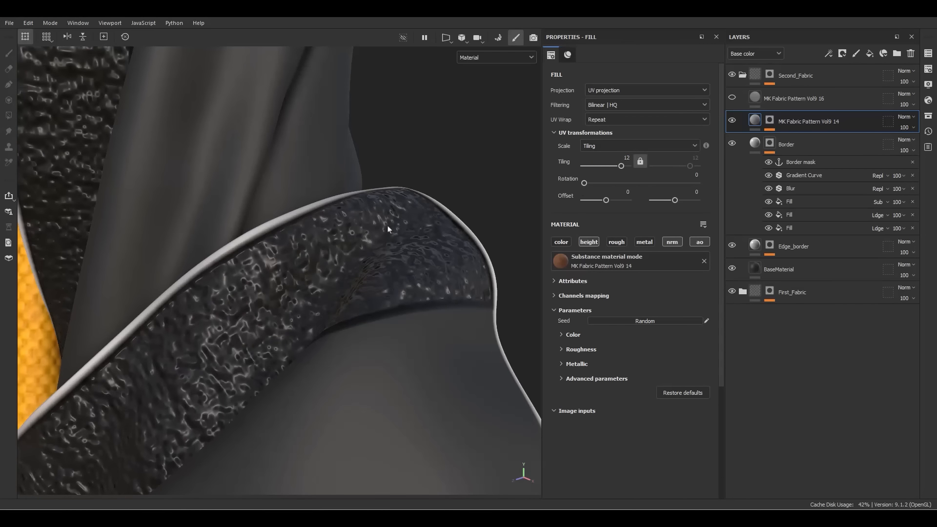
alt+drag(388, 228, 717, 296)
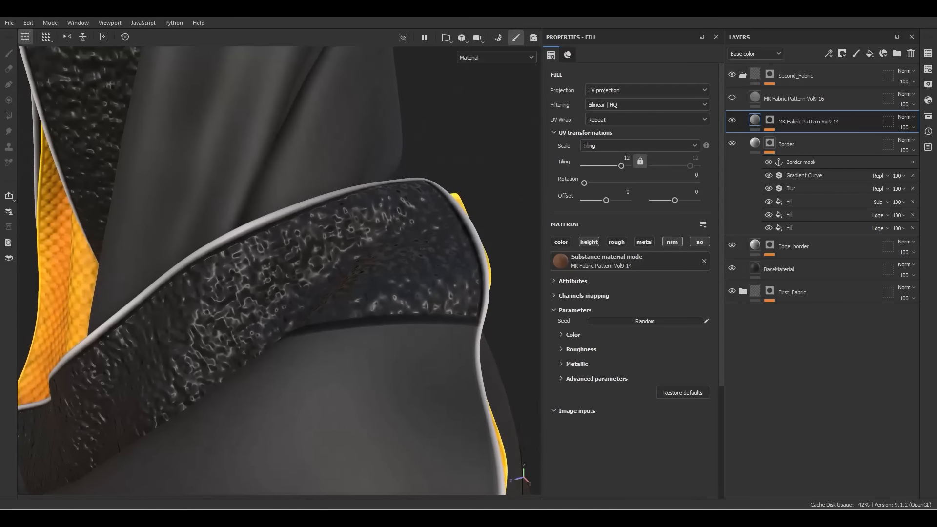
click(587, 243)
click(590, 379)
scroll(590, 382, down, 2)
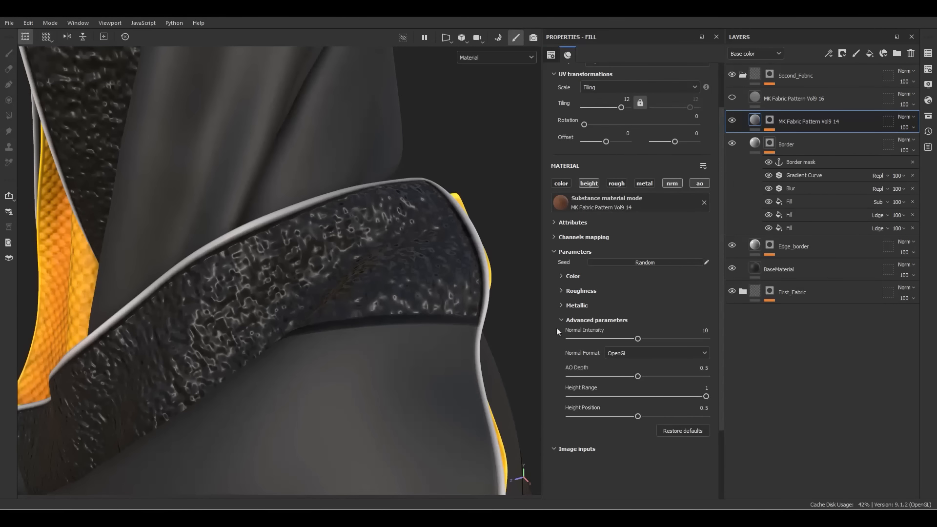
click(636, 356)
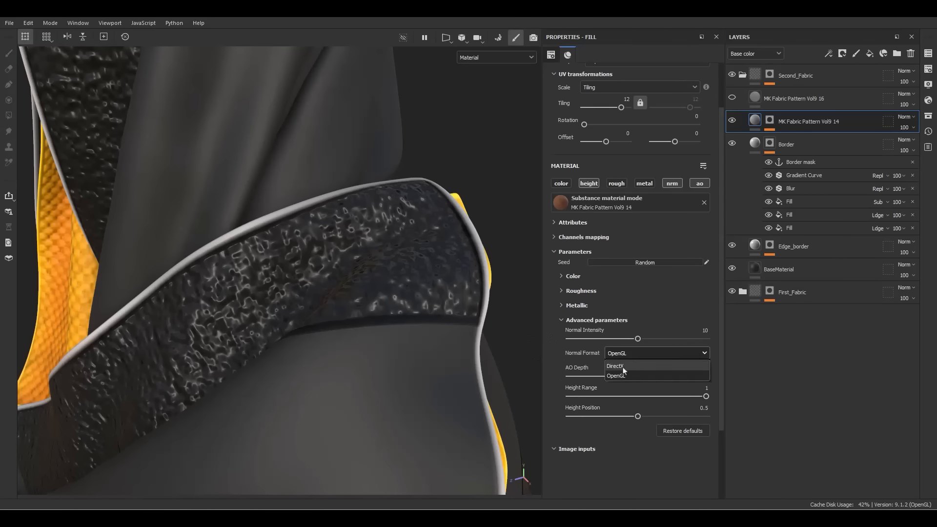
click(623, 372)
Weaken the weave with Normal Intensity 2, Height Range 0.005 and AO Depth 0.005
click(702, 331)
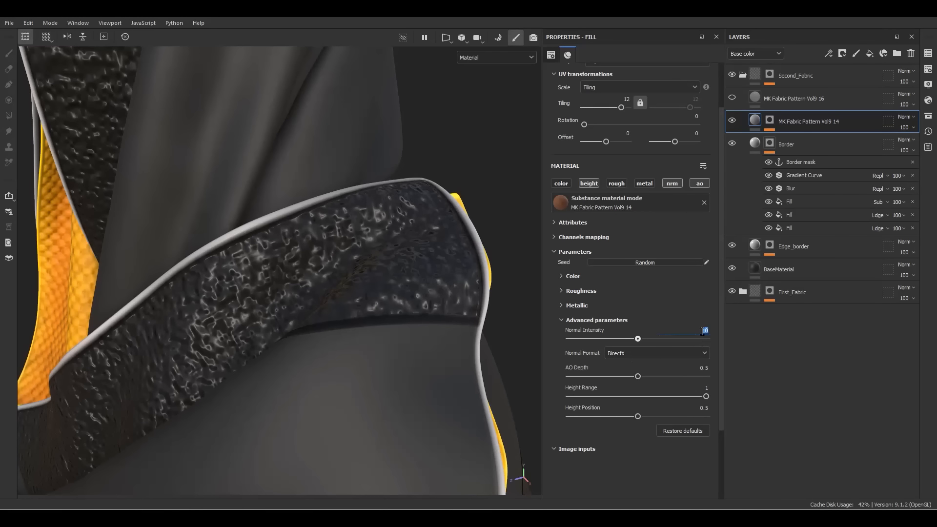
key(Return)
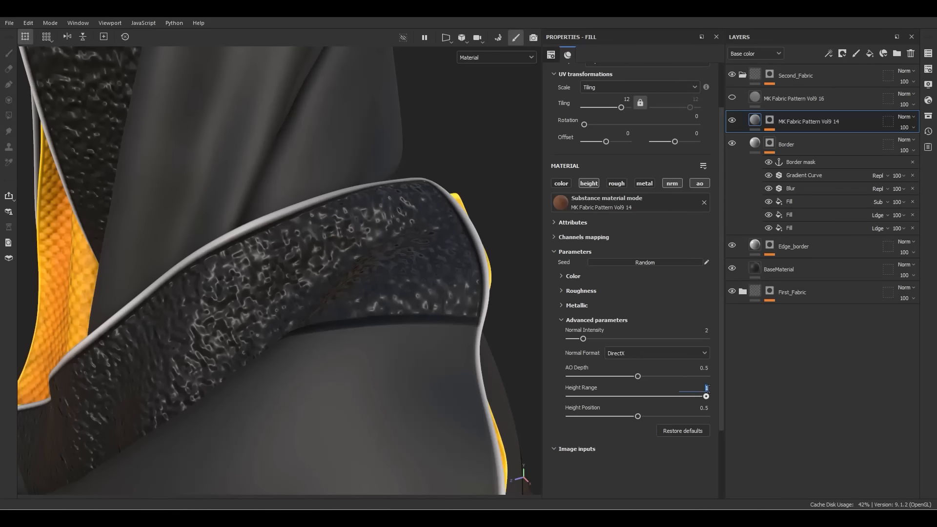
click(708, 389)
text(.005)
key(Return)
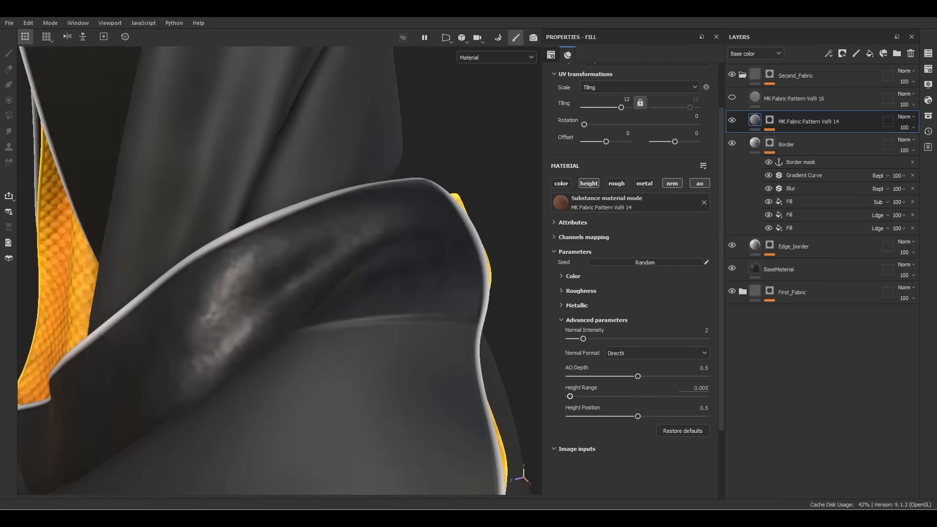
alt+drag(460, 355, 356, 246)
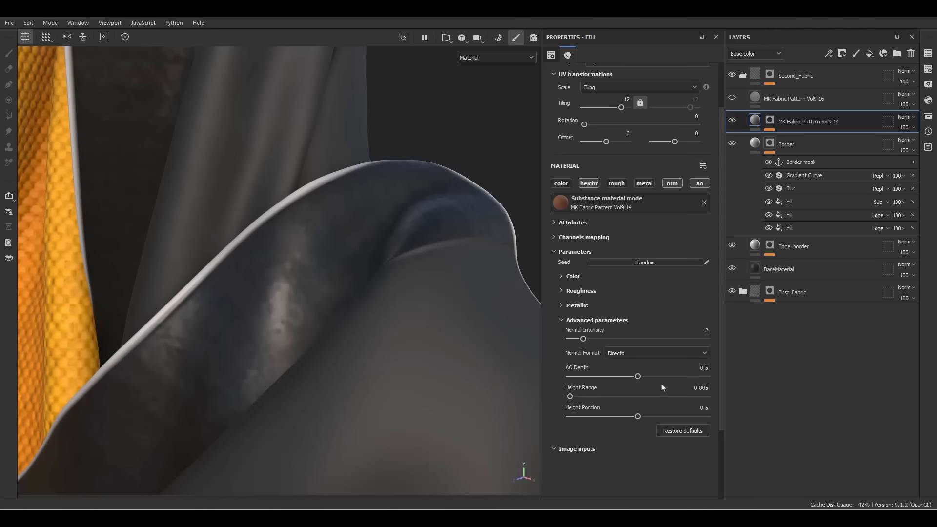
click(688, 367)
text(.005)
key(Return)
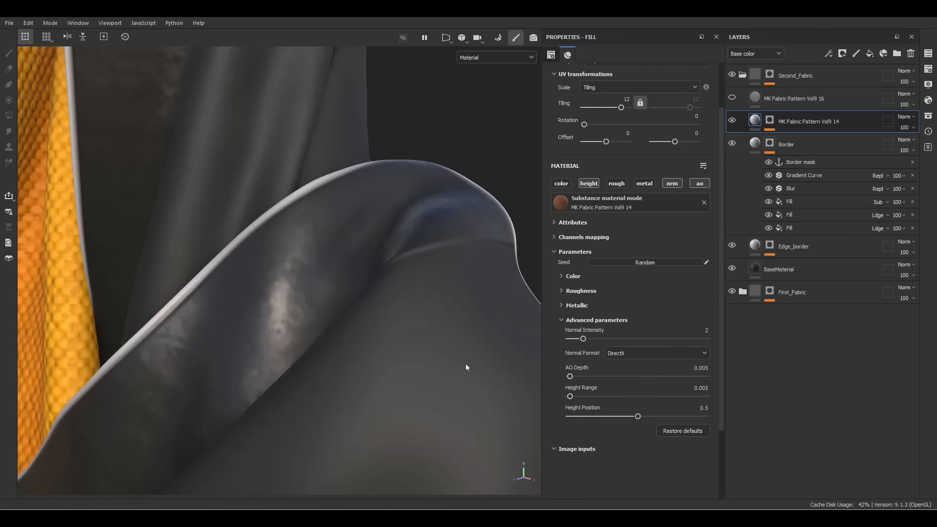
alt+drag(465, 367, 361, 166)
alt+right_drag(446, 324, 337, 215)
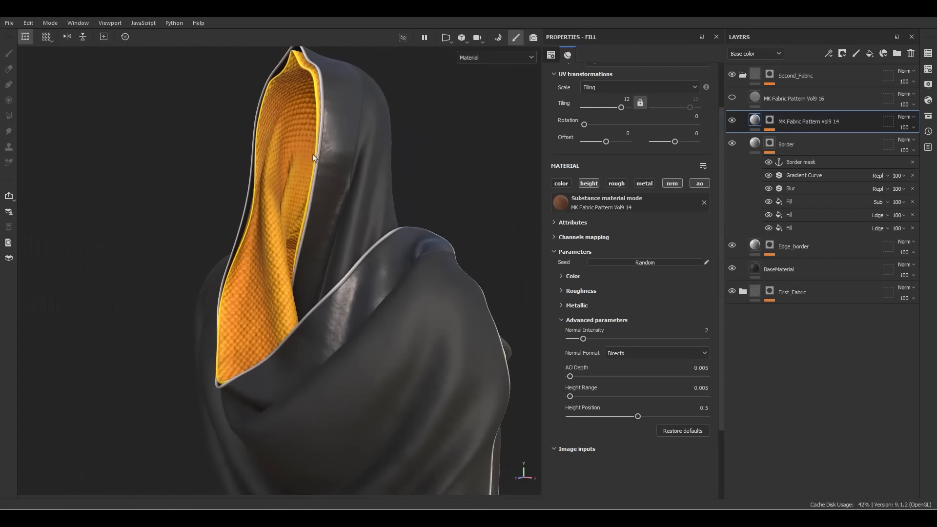
alt+drag(336, 215, 309, 177)
alt+right_drag(310, 177, 316, 231)
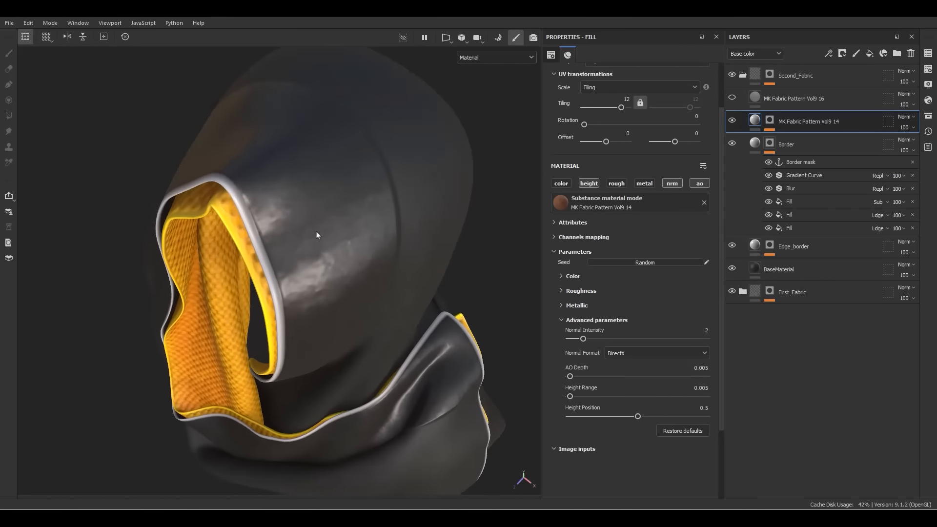
alt+drag(318, 187, 346, 142)
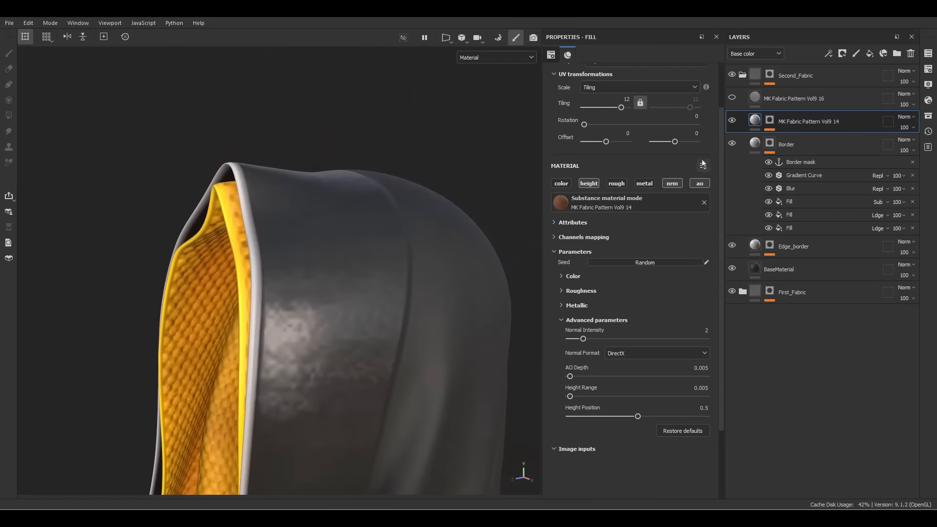
Raise the Scarf texture set resolution from 1024 to 2048
click(928, 69)
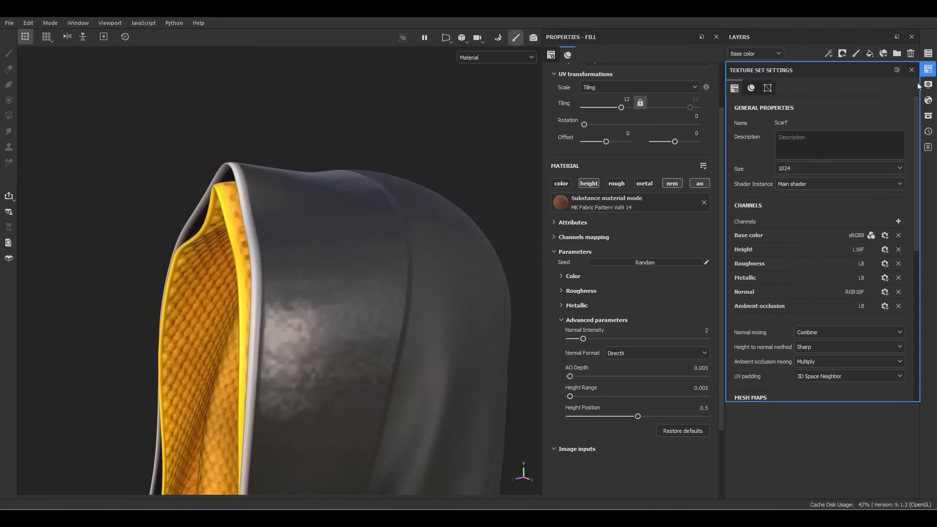
click(797, 168)
click(782, 221)
alt+drag(416, 270, 390, 147)
alt+drag(375, 295, 370, 233)
alt+right_drag(369, 233, 296, 169)
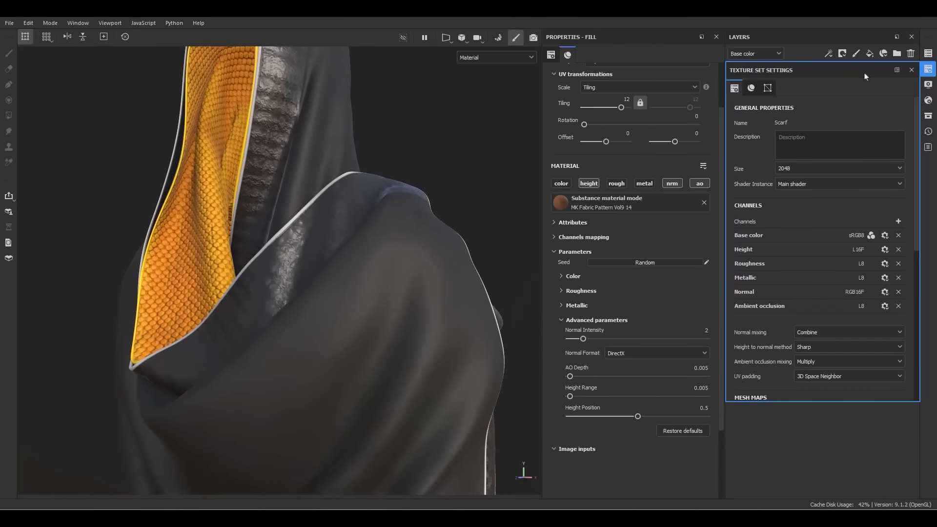
click(911, 70)
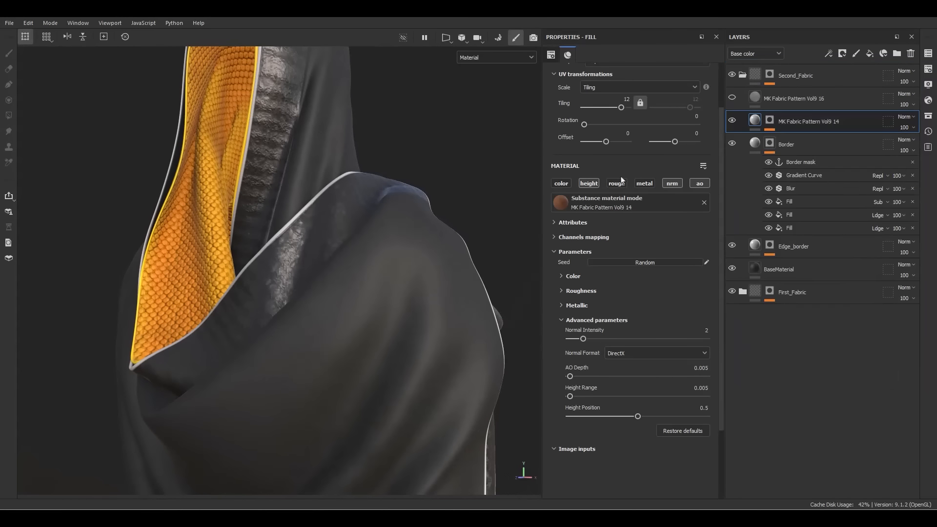
Add a Creases Soft fill effect to Vol9 14, limited to the height channel
right_click(754, 122)
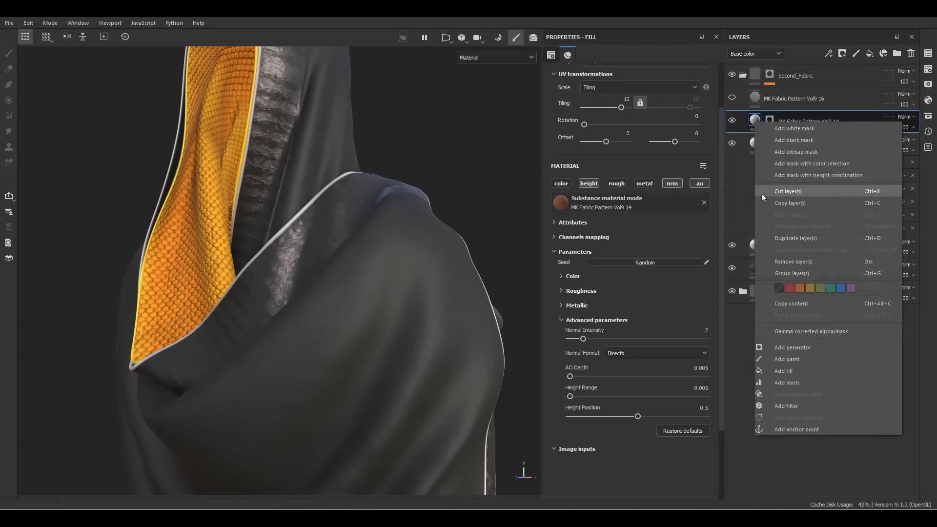
click(769, 374)
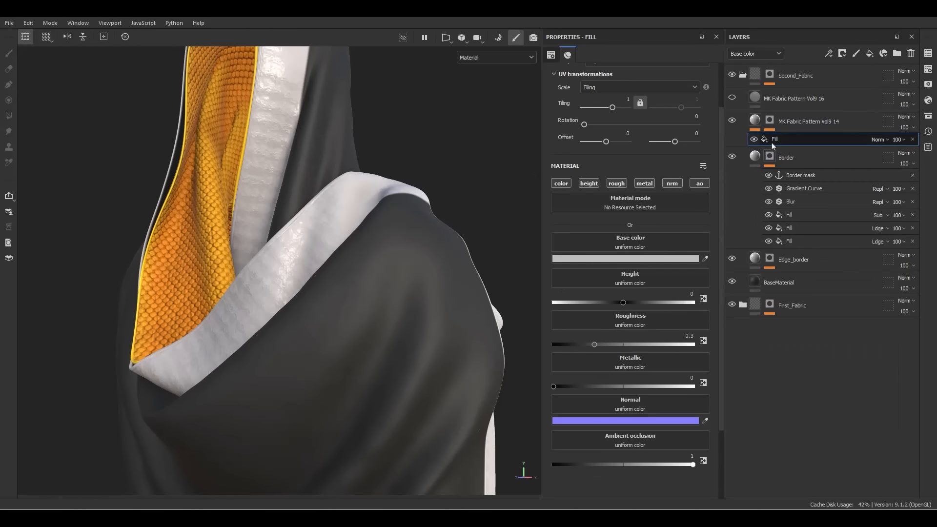
click(629, 279)
text(cre)
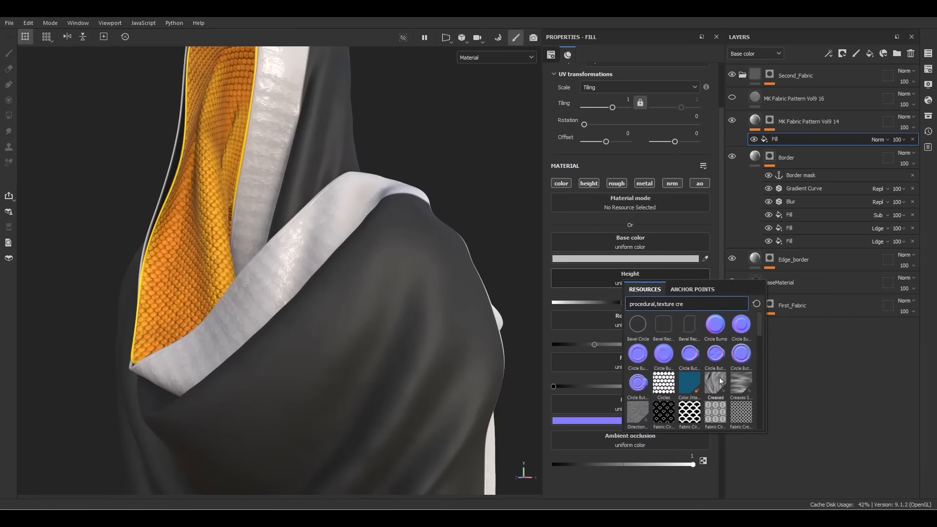
click(737, 385)
alt+drag(397, 289, 343, 260)
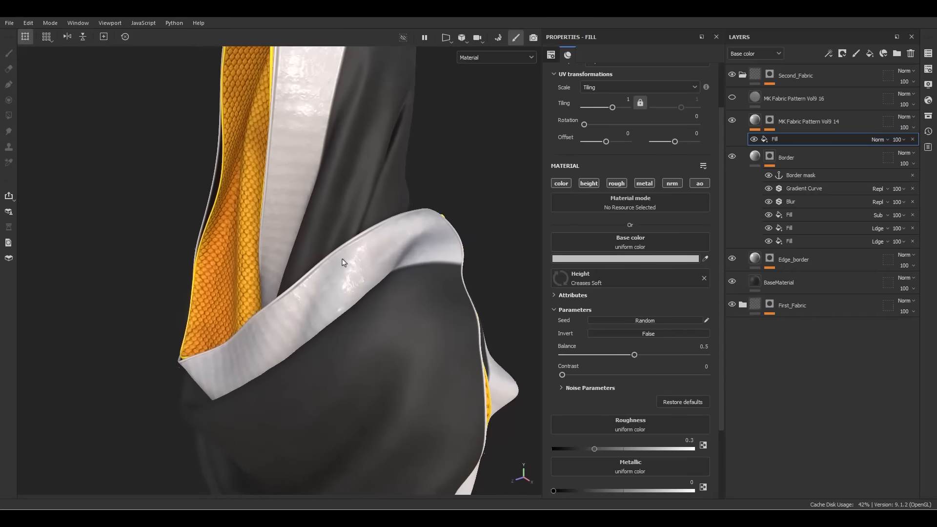
alt+click(588, 184)
Try crease tilings of 5 and then 10 while viewing the border
alt+right_drag(291, 272, 377, 262)
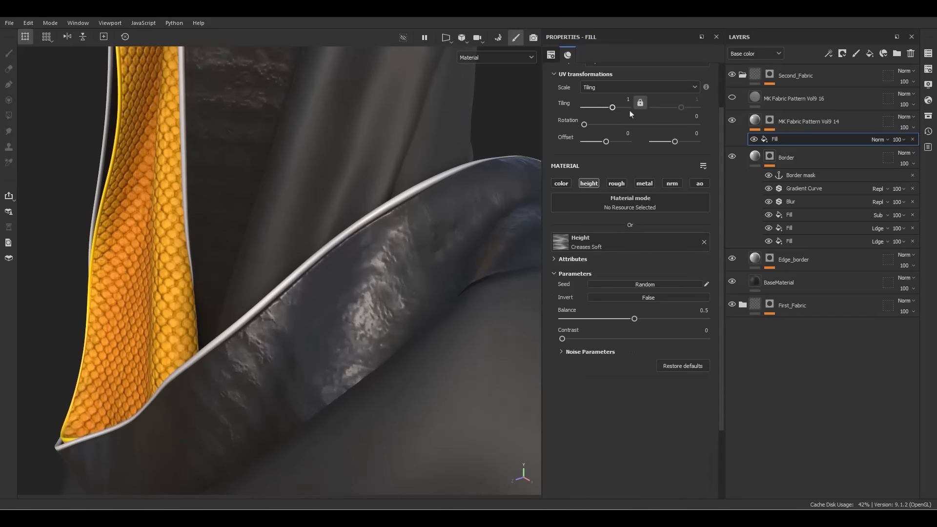
text(5)
key(Return)
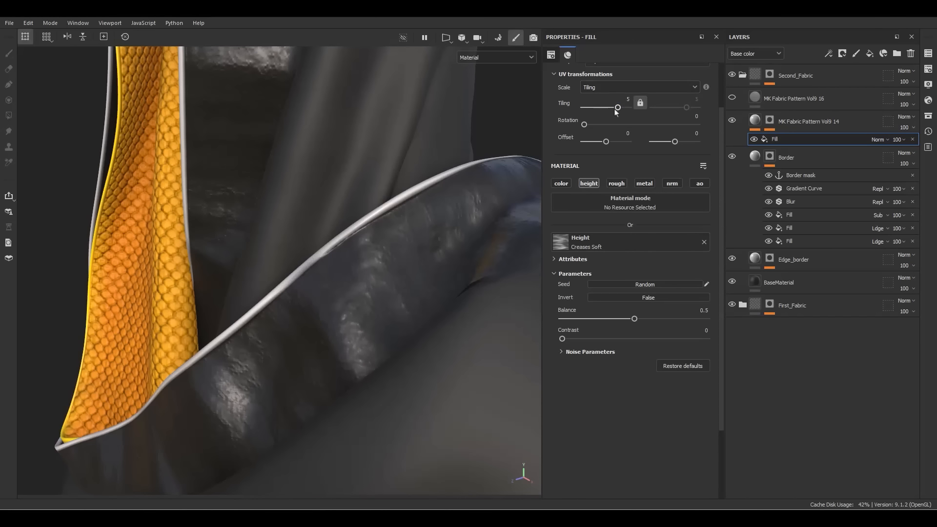
key(Return)
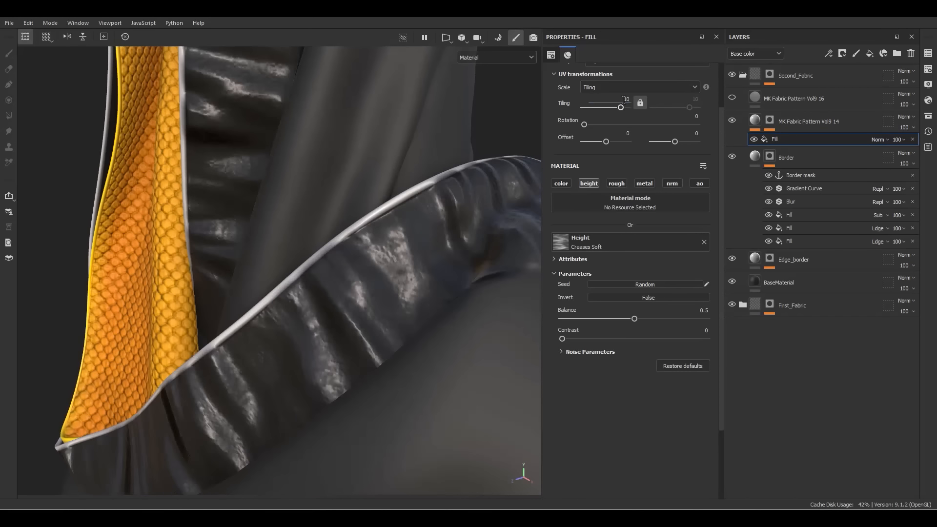
alt+right_drag(390, 234, 273, 254)
alt+drag(288, 251, 355, 222)
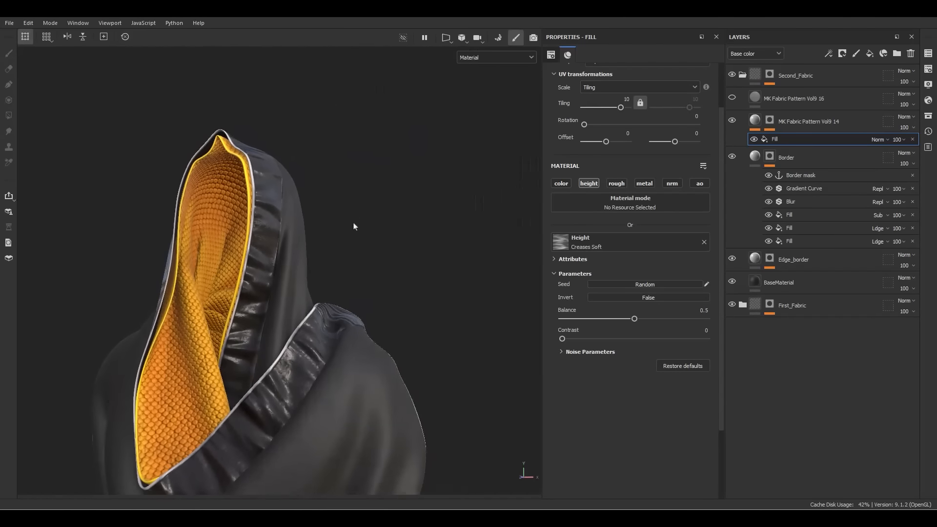
alt+middle_drag(287, 425, 312, 313)
alt+right_drag(312, 314, 353, 270)
Show the Height channel in Layers and lower the crease fill's opacity to about 25
click(751, 54)
click(743, 76)
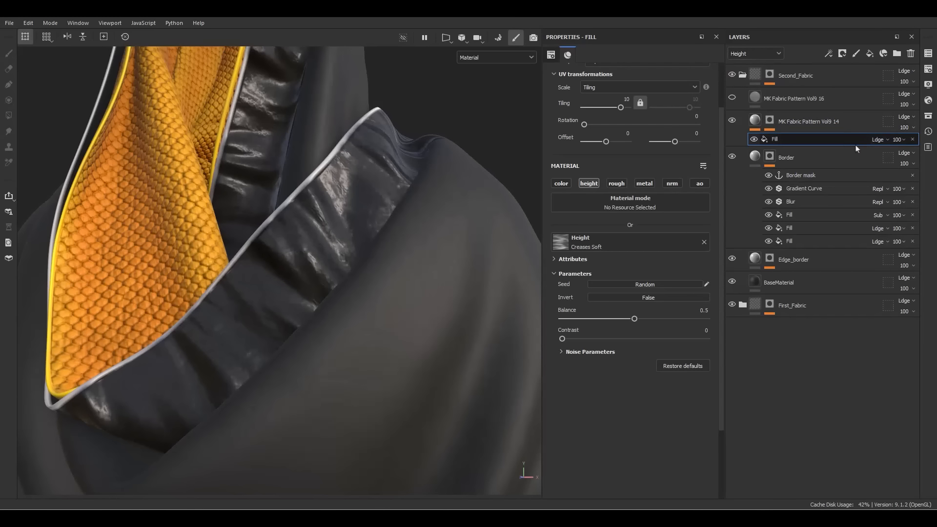
click(897, 140)
drag(913, 158, 892, 161)
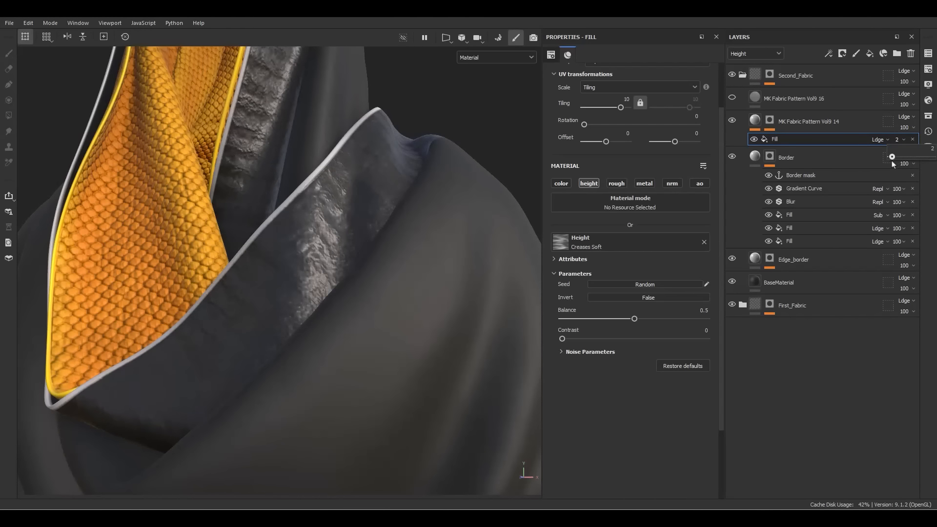
alt+drag(398, 213, 287, 306)
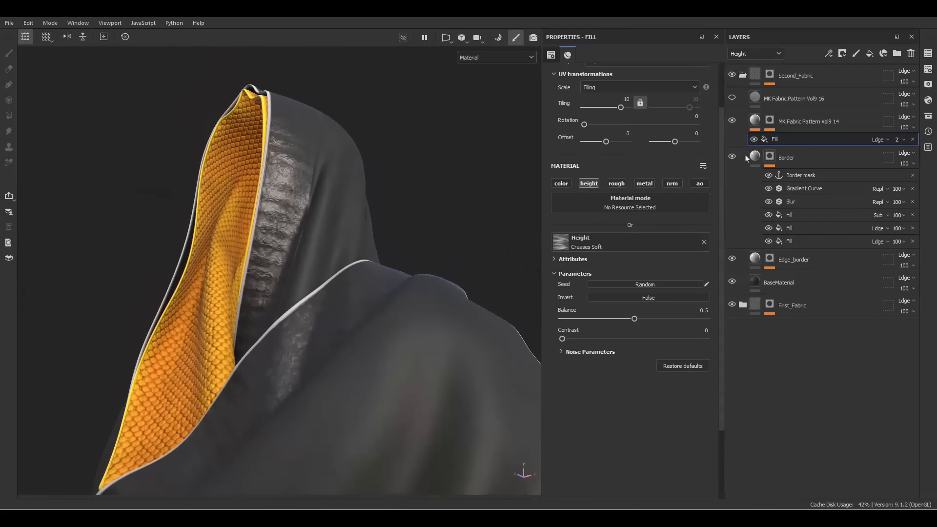
double_click(776, 140)
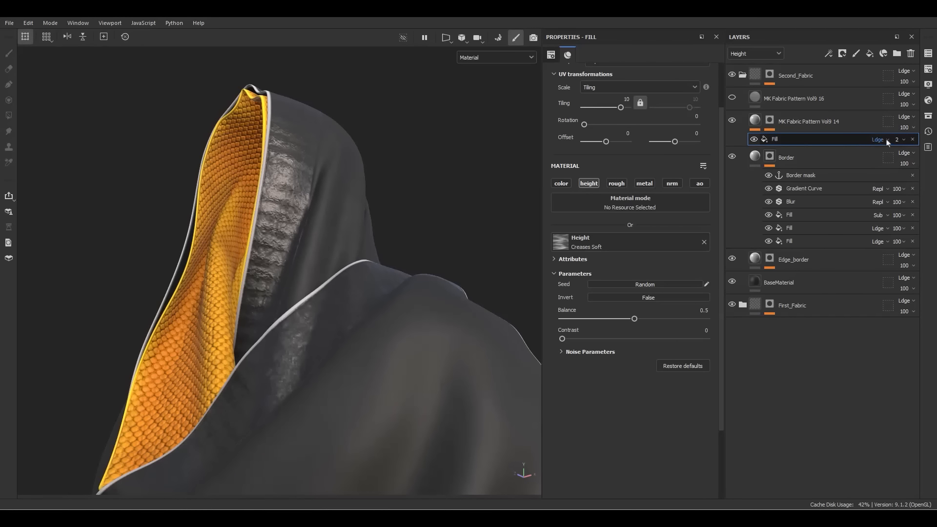
drag(899, 155, 902, 155)
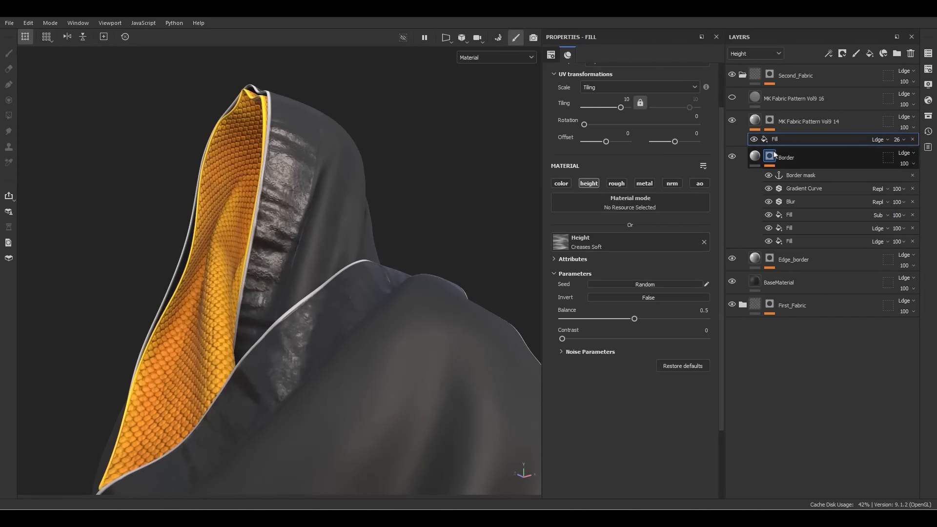
click(756, 140)
click(757, 140)
click(755, 140)
click(755, 140)
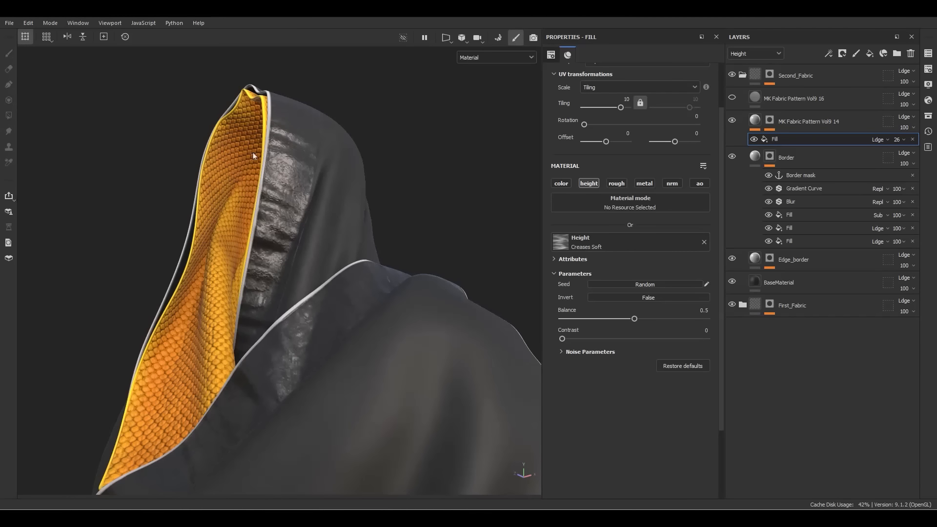
Randomize the crease Seed, set the fill's opacity to 15 and tiling to 11
alt+drag(253, 152, 275, 256)
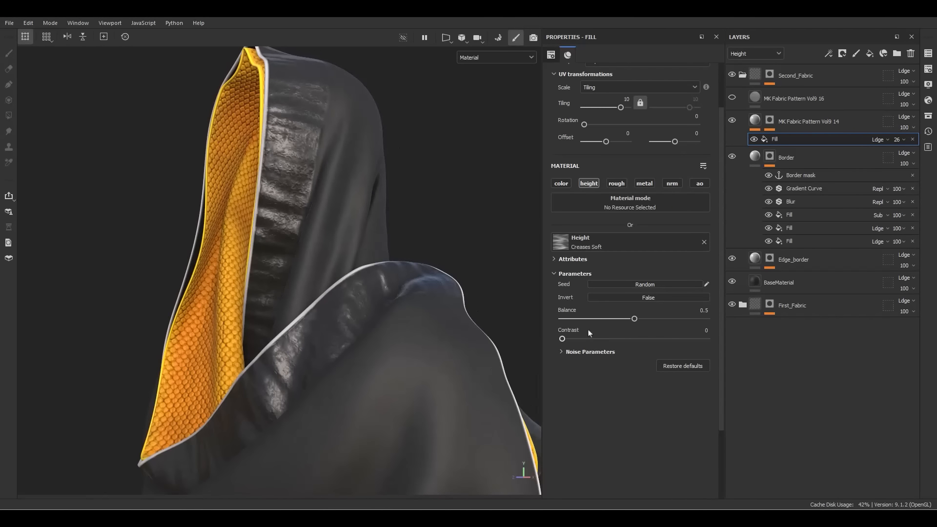
click(646, 285)
click(646, 284)
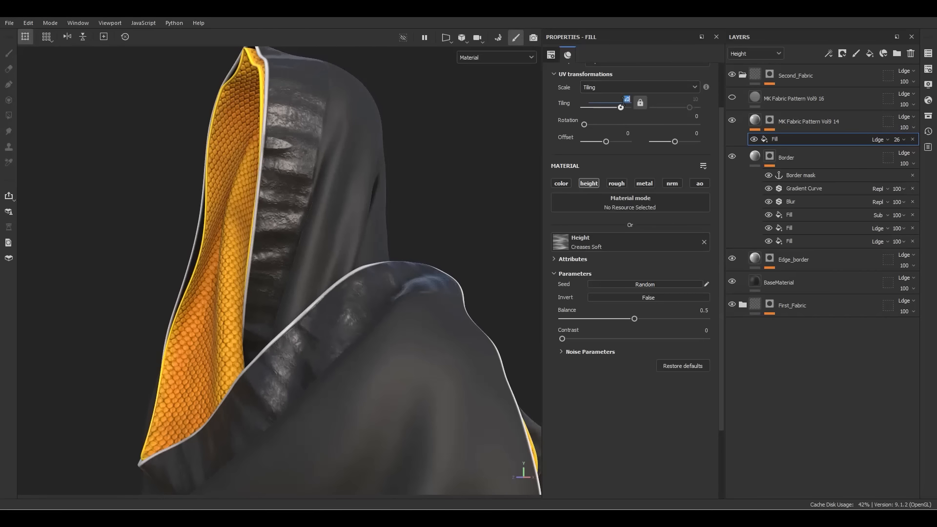
text(15)
key(Return)
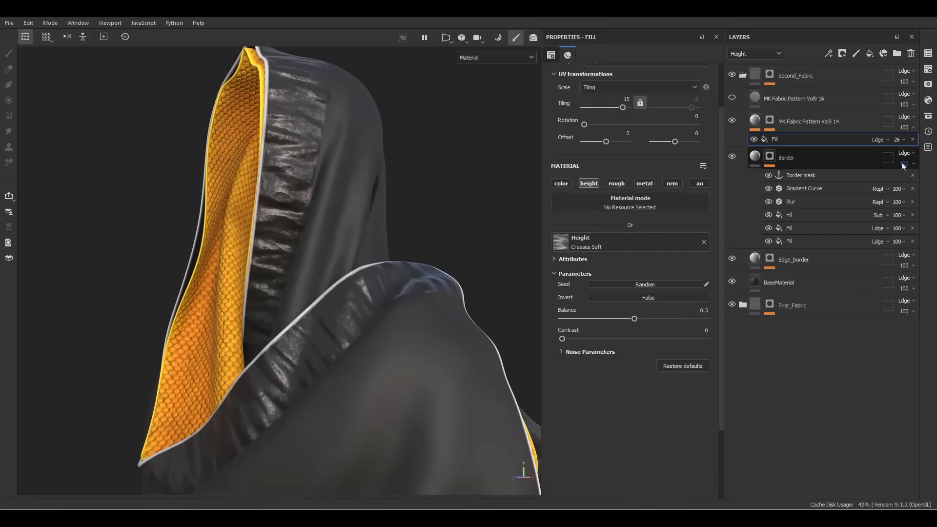
text(1)
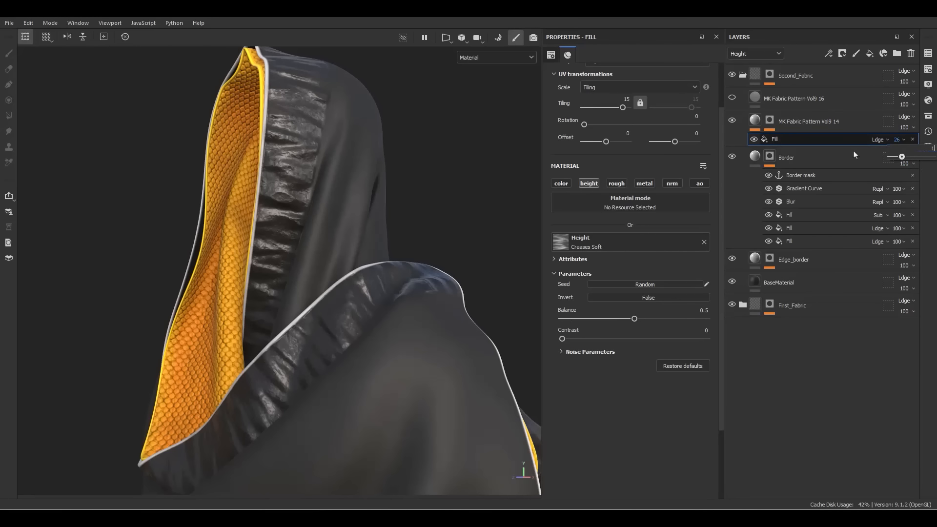
text(5)
key(Return)
alt+drag(449, 271, 390, 317)
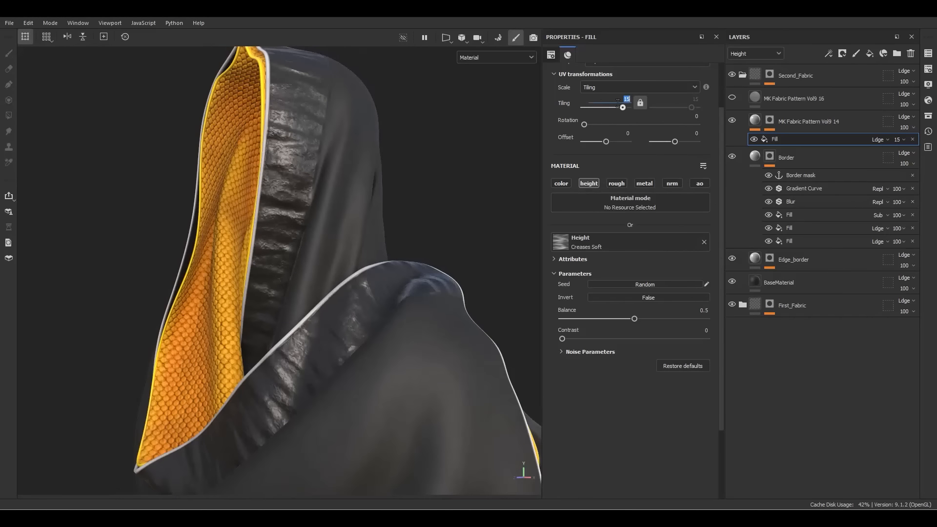
key(Return)
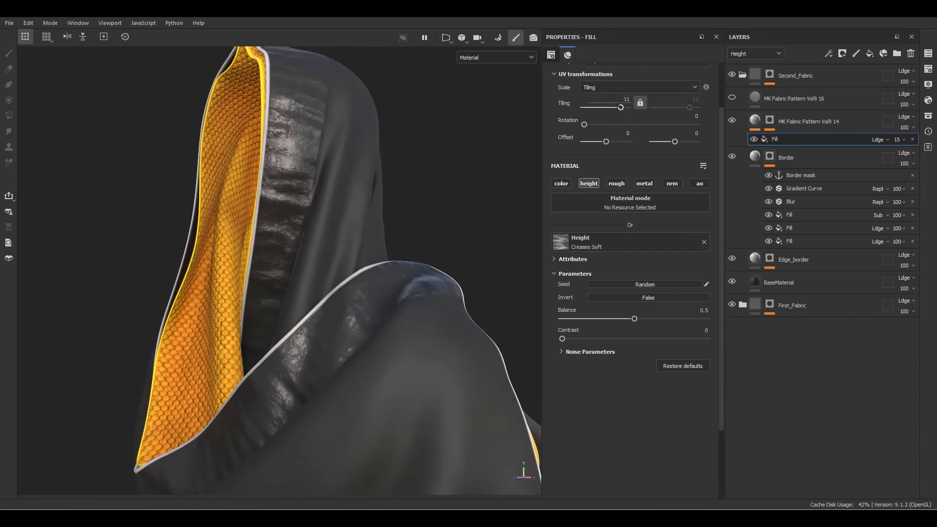
alt+drag(375, 213, 385, 161)
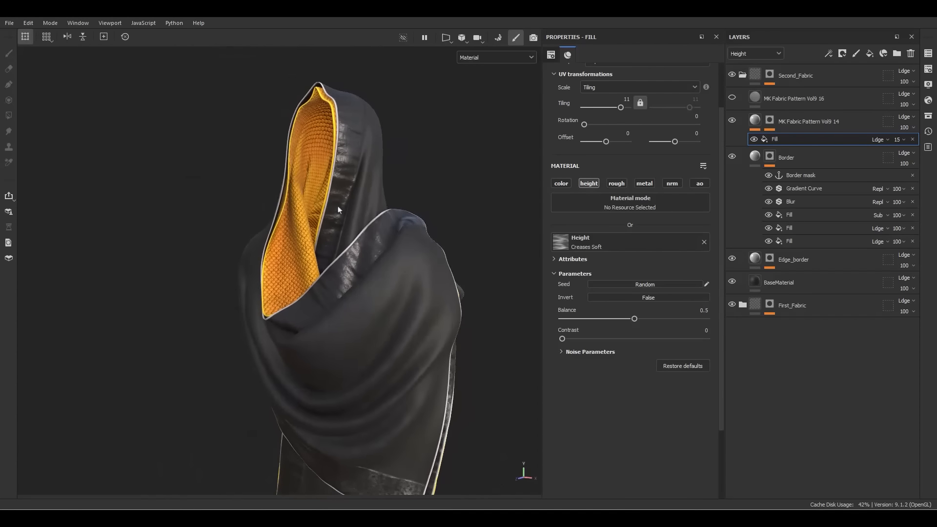
click(751, 155)
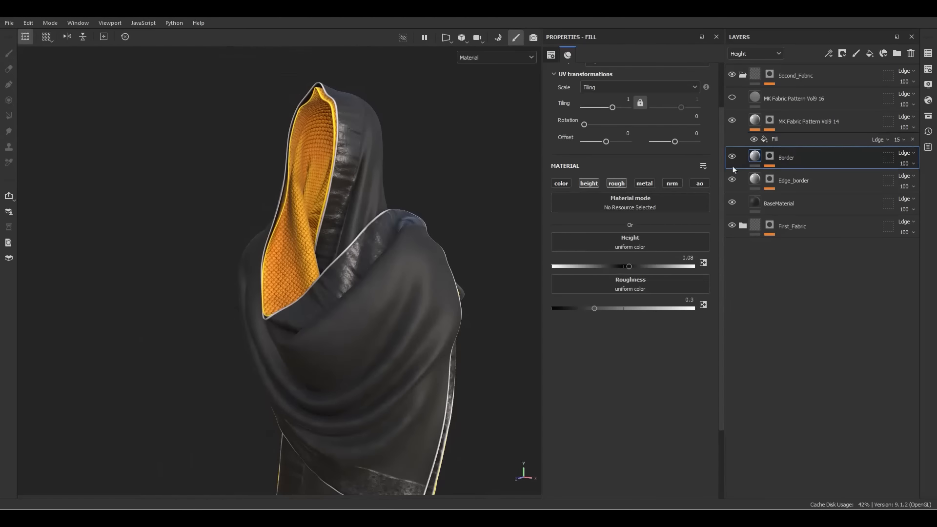
Change the Border fill's roughness from 0.3 to 0.5 for a less glossy trim
alt+drag(380, 261, 333, 326)
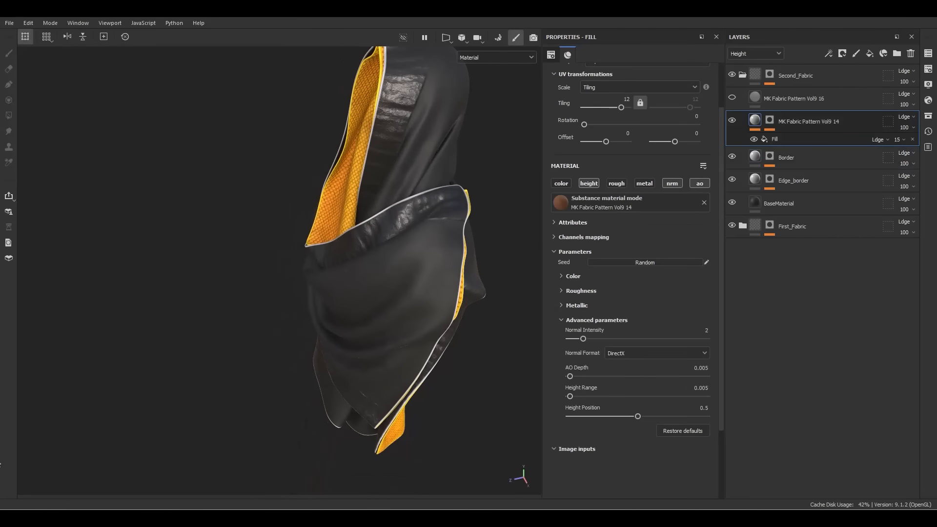
alt+drag(325, 378, 405, 310)
alt+right_drag(312, 222, 409, 191)
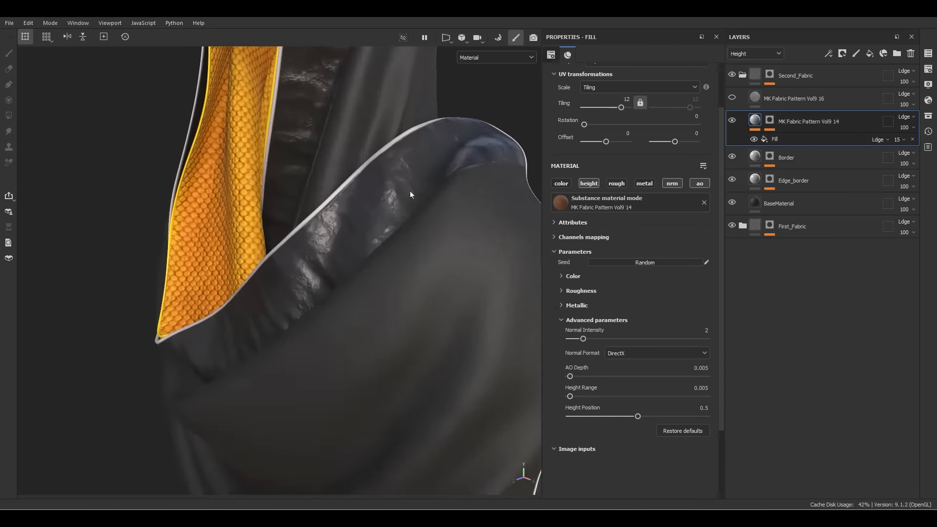
alt+drag(410, 191, 378, 195)
click(805, 157)
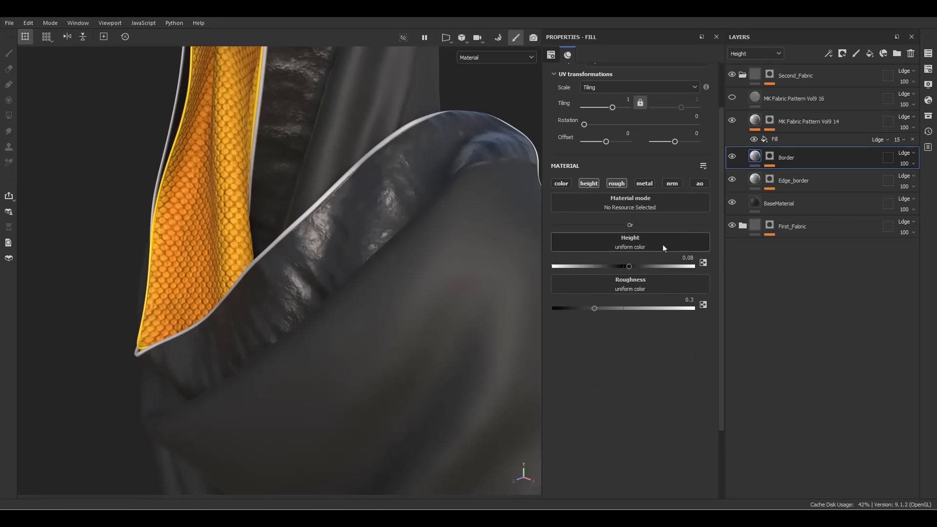
click(674, 303)
text(.5)
key(Return)
scroll(167, 305, down, 5)
alt+drag(167, 304, 371, 286)
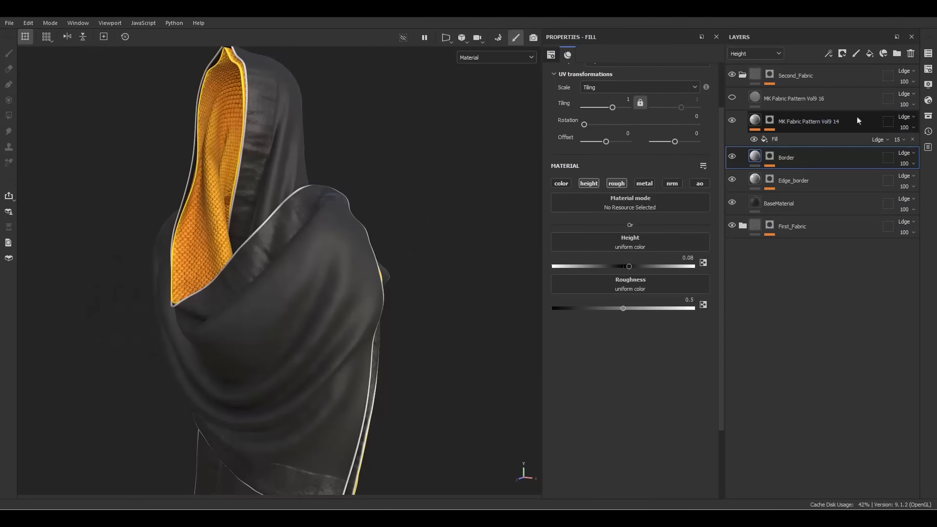
click(812, 129)
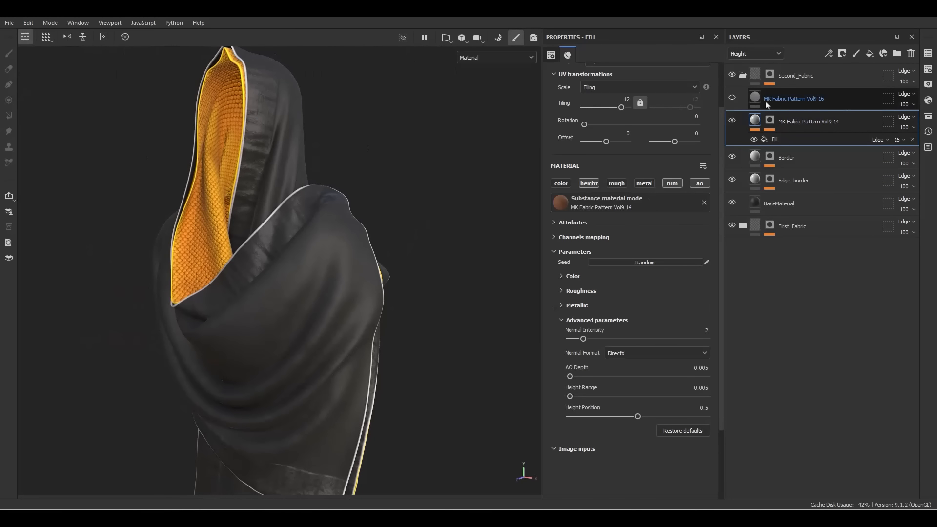
Unhide and select the MK Fabric Pattern Vol9 16 layer, framing the cloak in view
click(732, 97)
click(785, 100)
alt+middle_drag(379, 287, 449, 242)
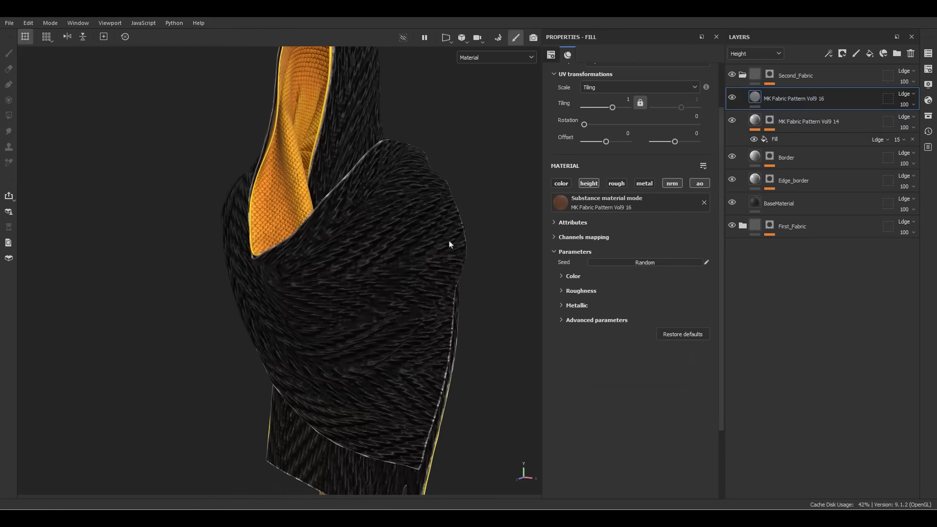
alt+right_drag(449, 242, 497, 229)
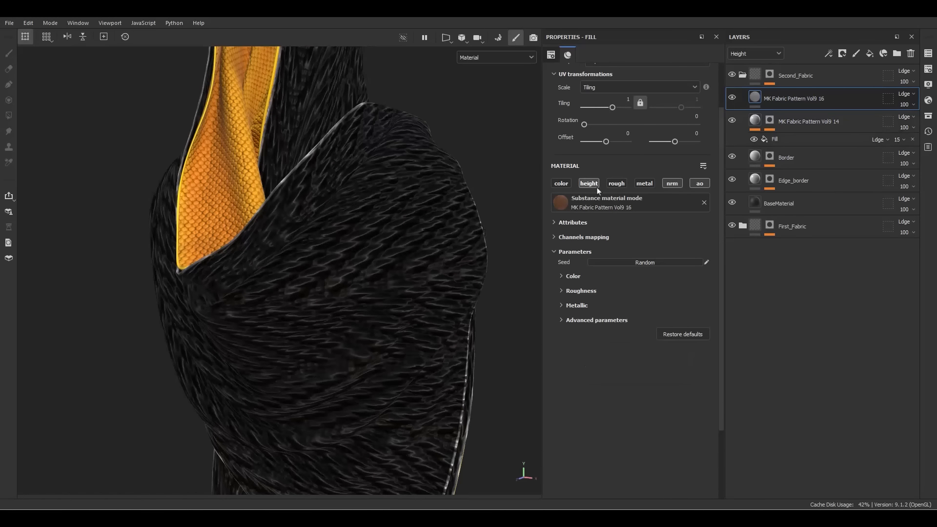
In the pattern's advanced parameters, edit Height Range and switch the normal format to DirectX
click(593, 320)
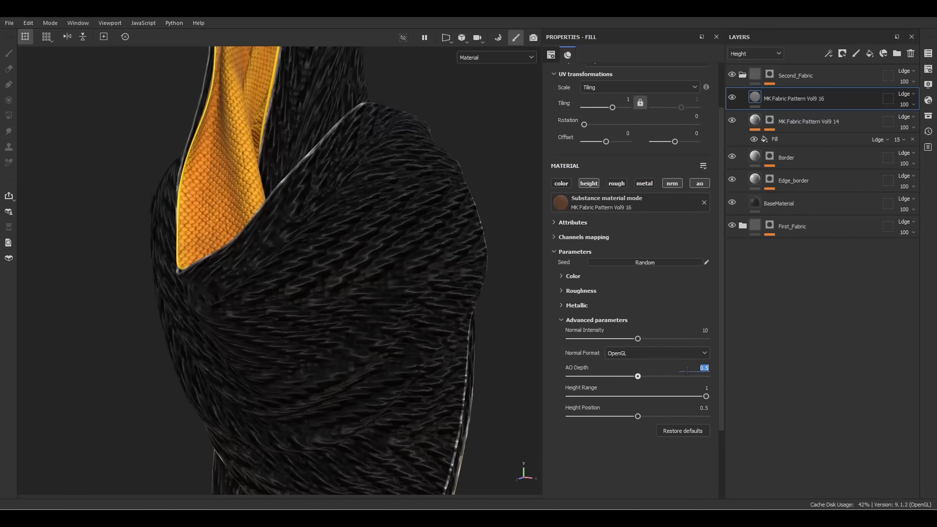
click(698, 387)
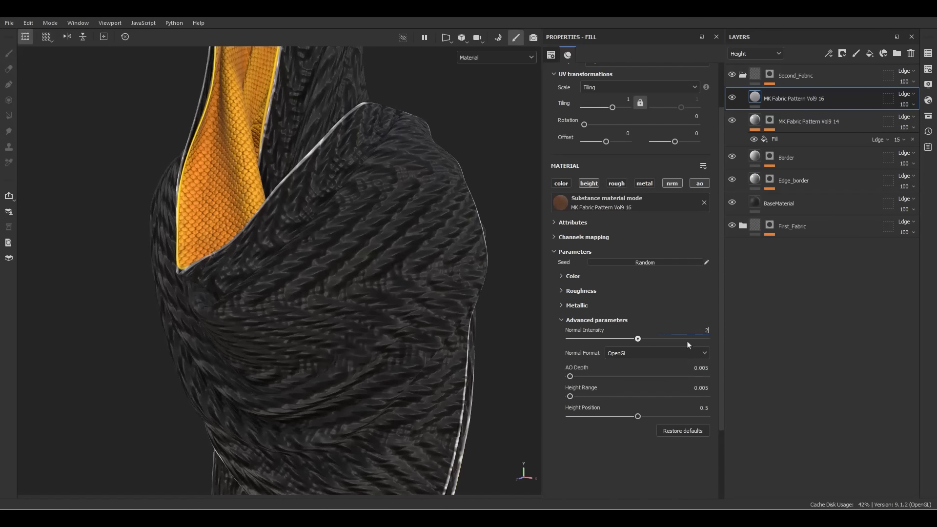
click(636, 360)
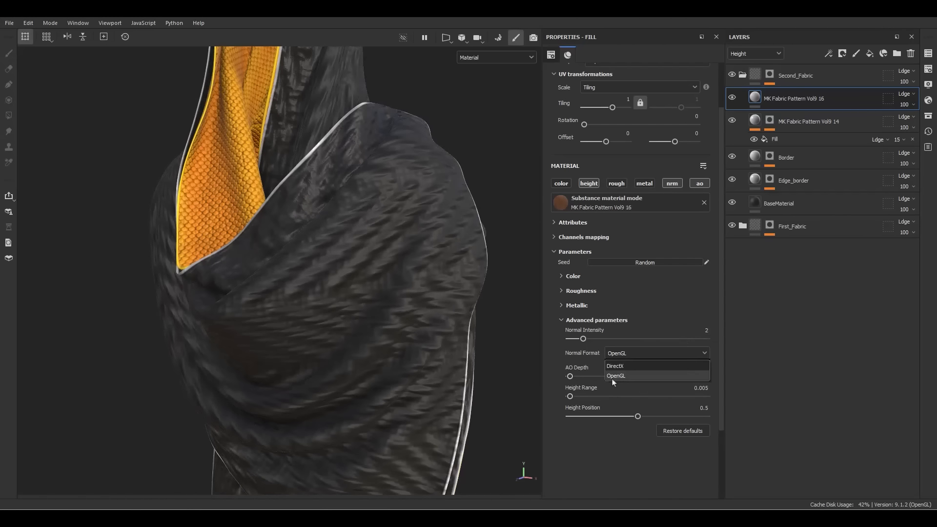
click(618, 373)
alt+drag(295, 316, 272, 307)
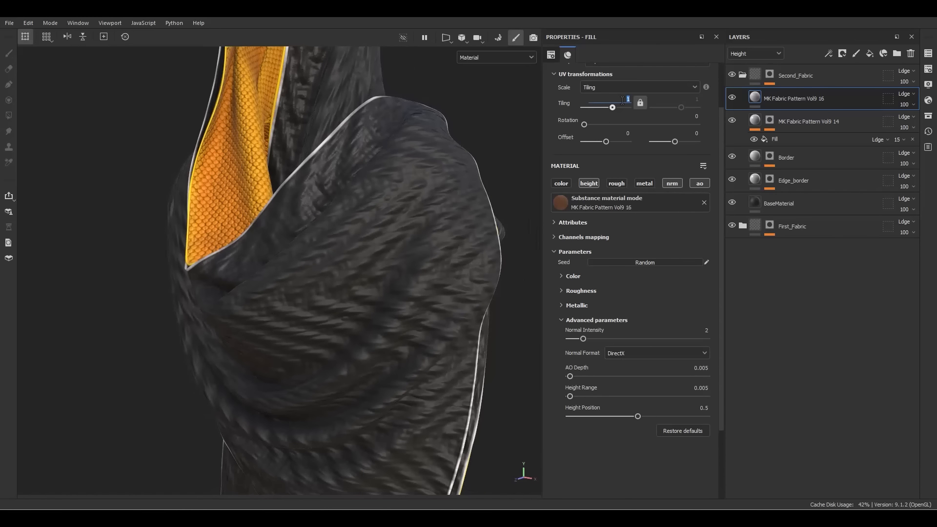
Set the weave's tiling to 10 for a finer herringbone
text(10)
key(Return)
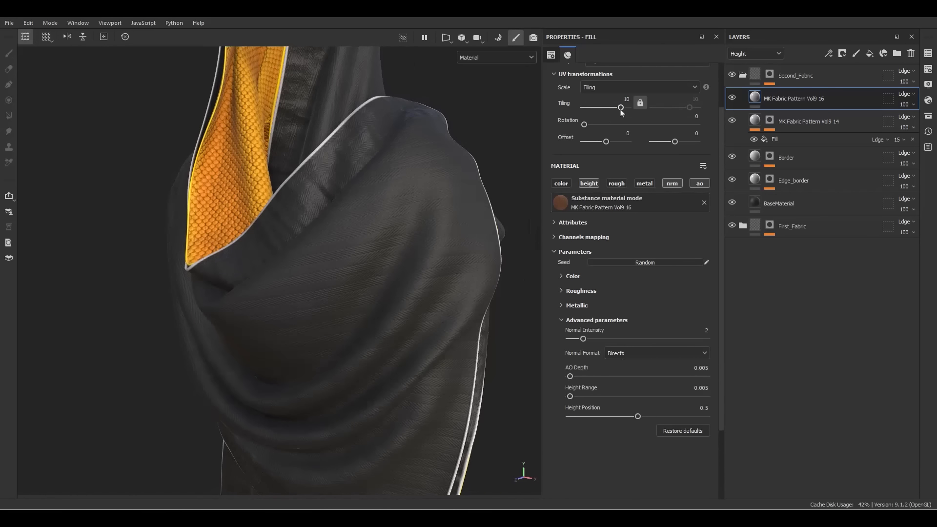
click(569, 276)
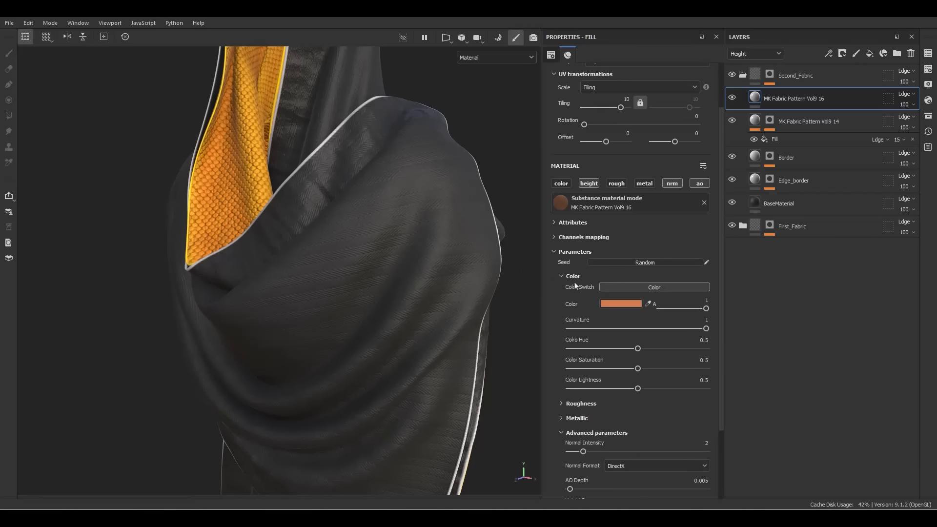
click(573, 276)
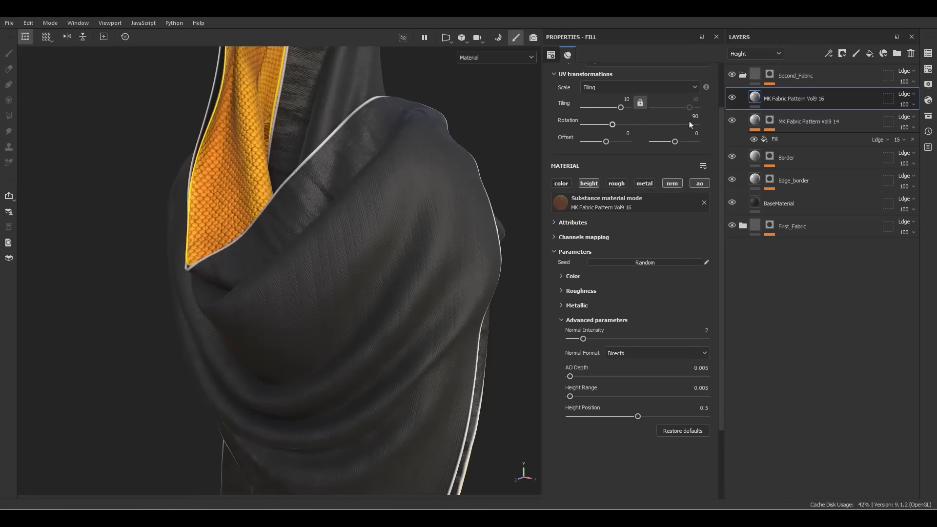
Orbit and zoom around the collar and hood to inspect the weave
scroll(588, 108, up, 3)
alt+drag(368, 150, 432, 223)
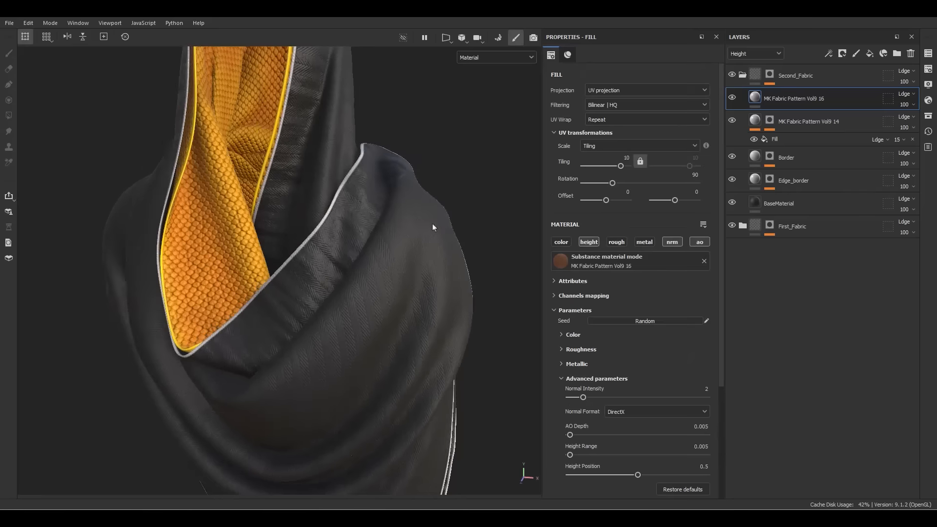
scroll(348, 214, up, 5)
alt+drag(374, 153, 306, 192)
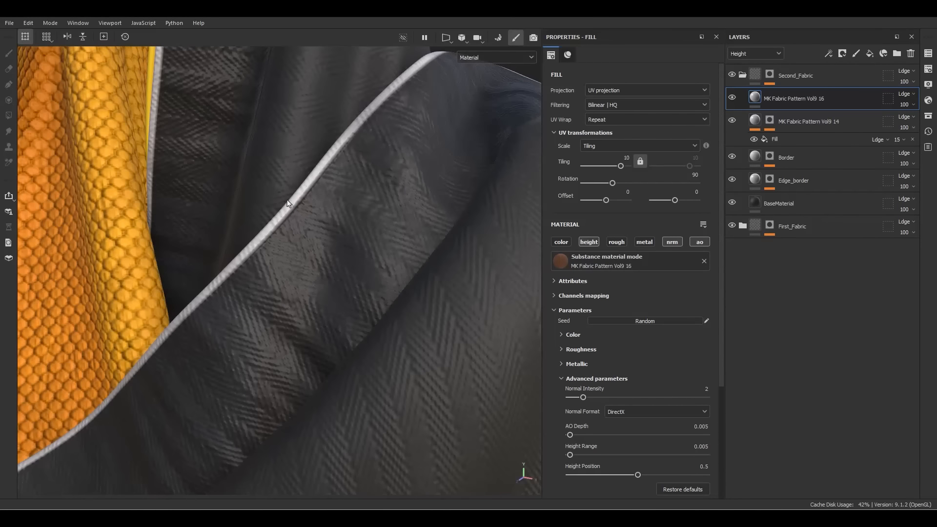
alt+drag(363, 226, 380, 214)
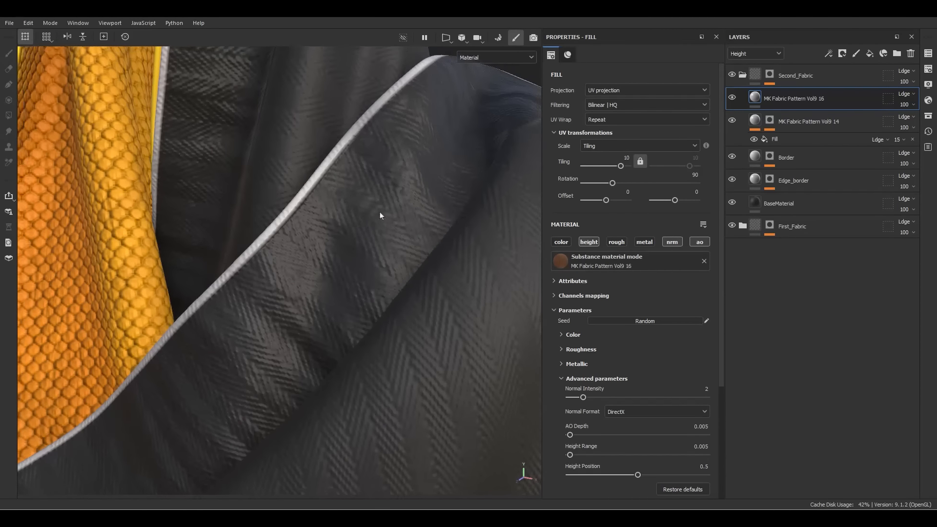
scroll(385, 196, down, 5)
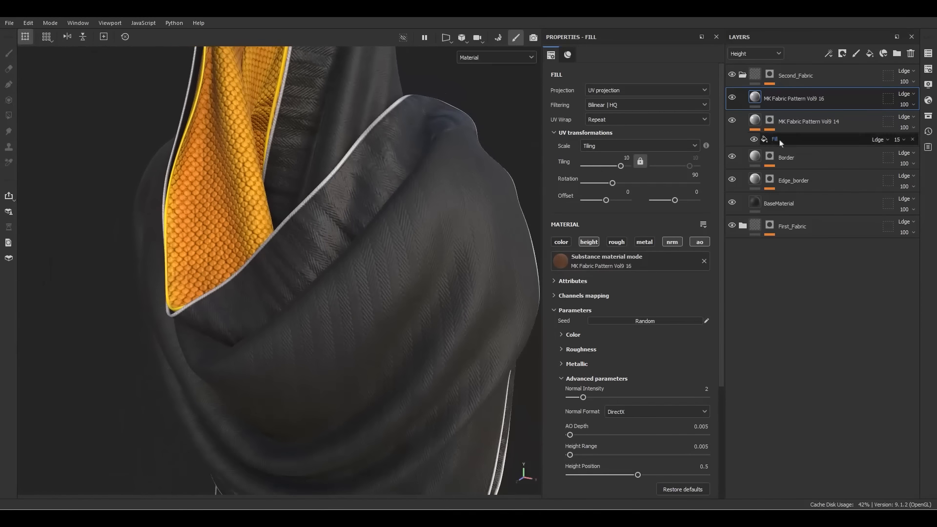
Give the weave layer a black mask with a fill effect, viewing the mask alone
right_click(823, 98)
click(832, 28)
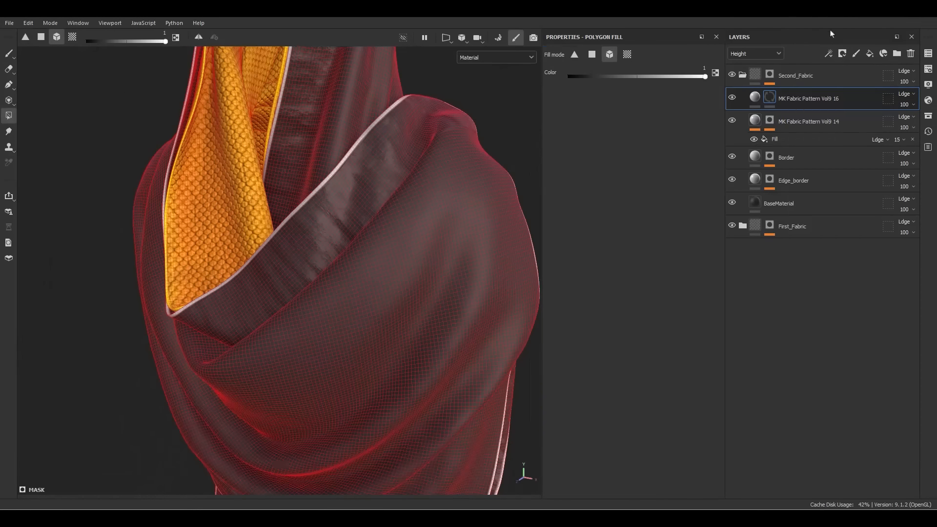
right_click(771, 97)
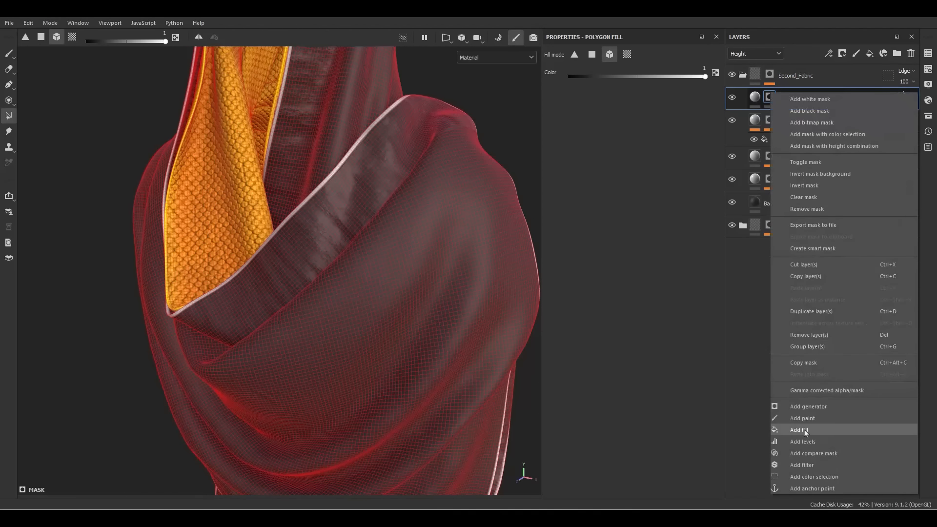
click(803, 430)
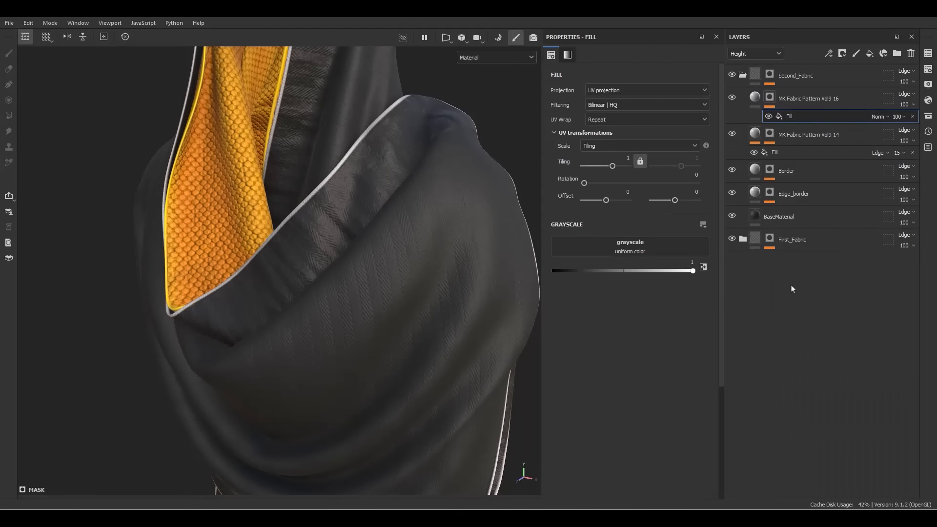
alt+click(769, 97)
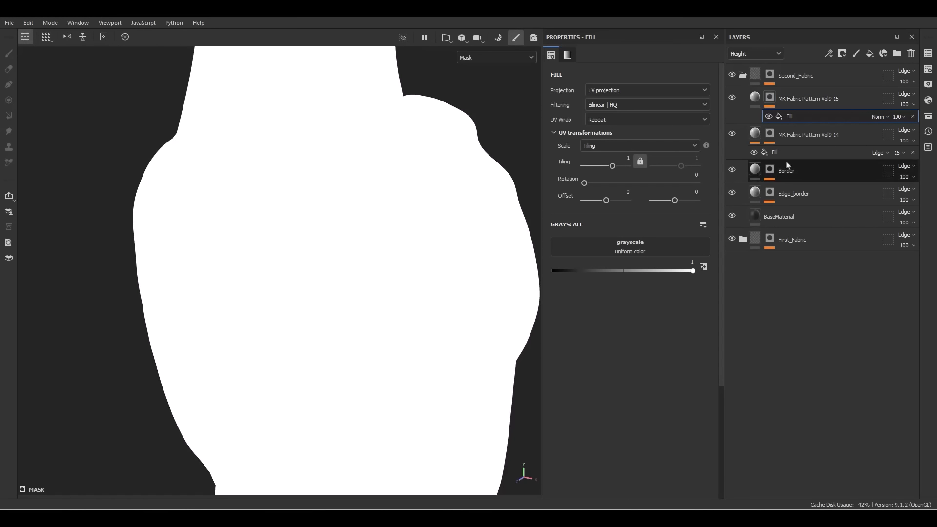
Add two mask fills sourced from the Edge_Border and Border mask anchor points
right_click(800, 116)
click(830, 276)
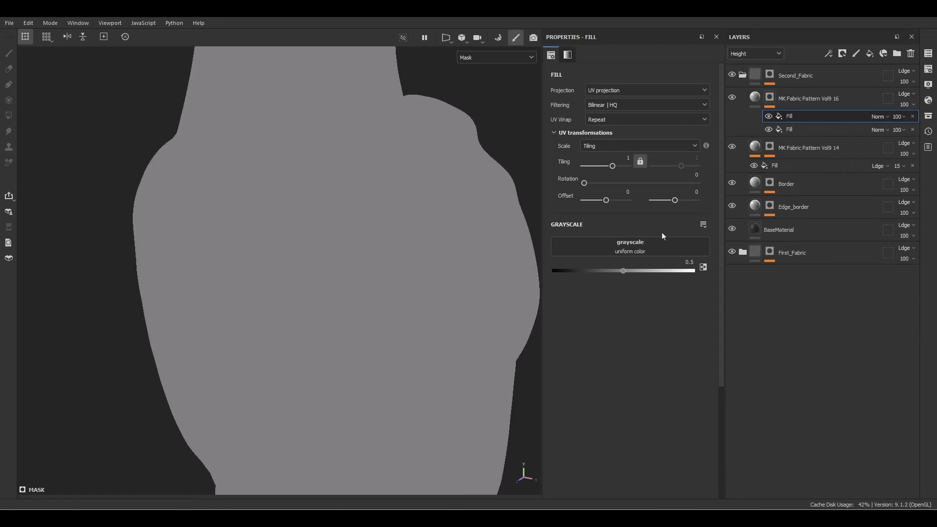
click(662, 241)
click(711, 255)
click(684, 288)
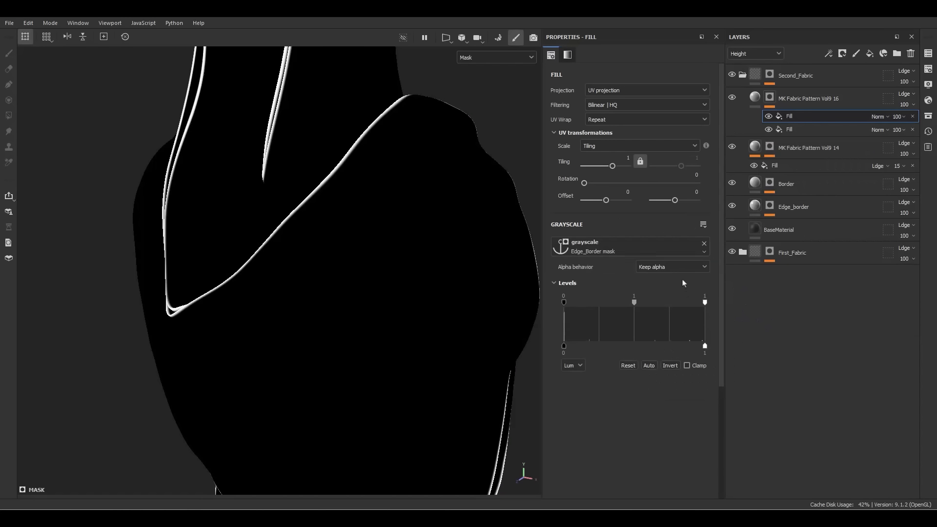
key(ctrl+d)
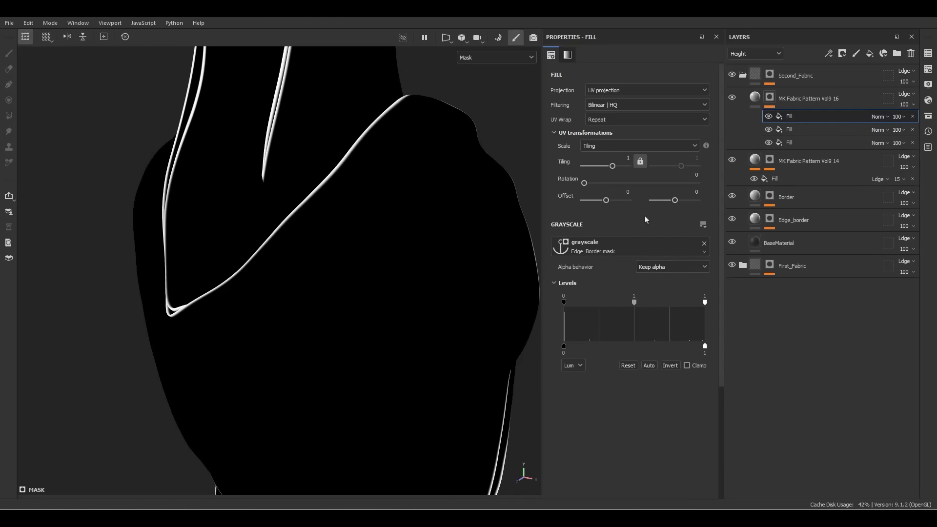
click(631, 252)
click(667, 277)
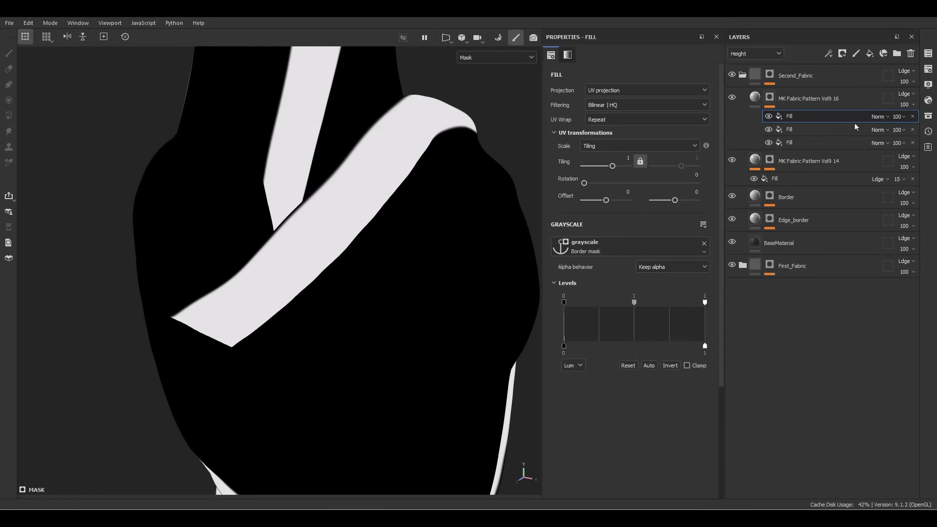
Set both anchor-point fills to Subtract blending
click(878, 116)
click(881, 218)
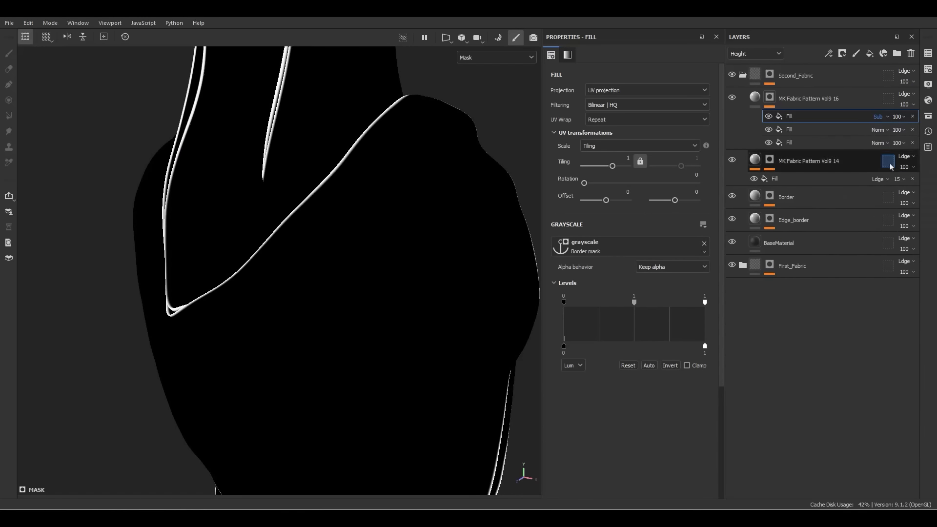
click(878, 129)
click(878, 230)
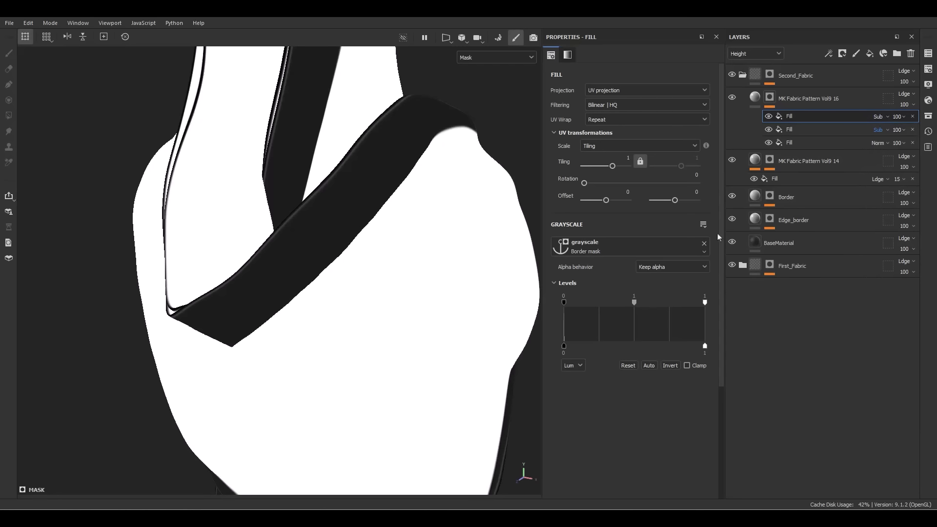
Level the Border mask fill to a 0.374 midtone with a lowered white point
scroll(341, 156, up, 5)
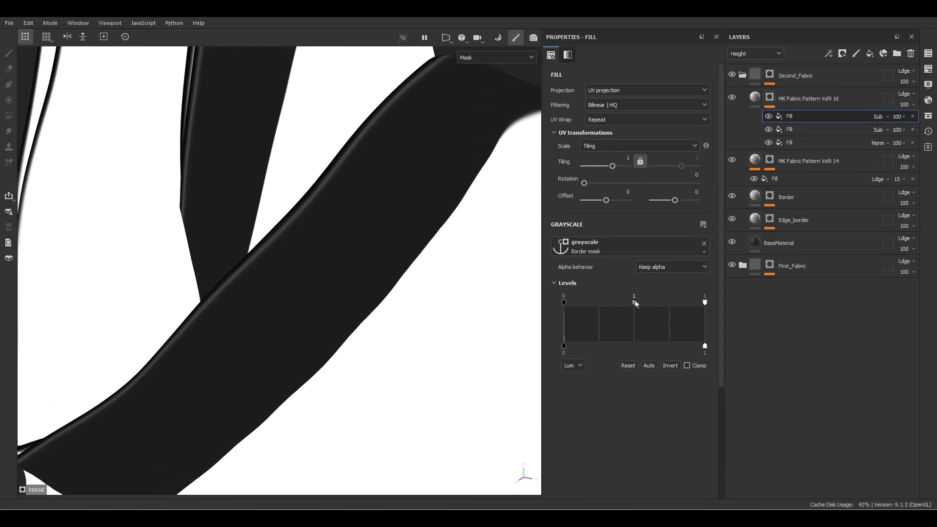
drag(634, 302, 587, 309)
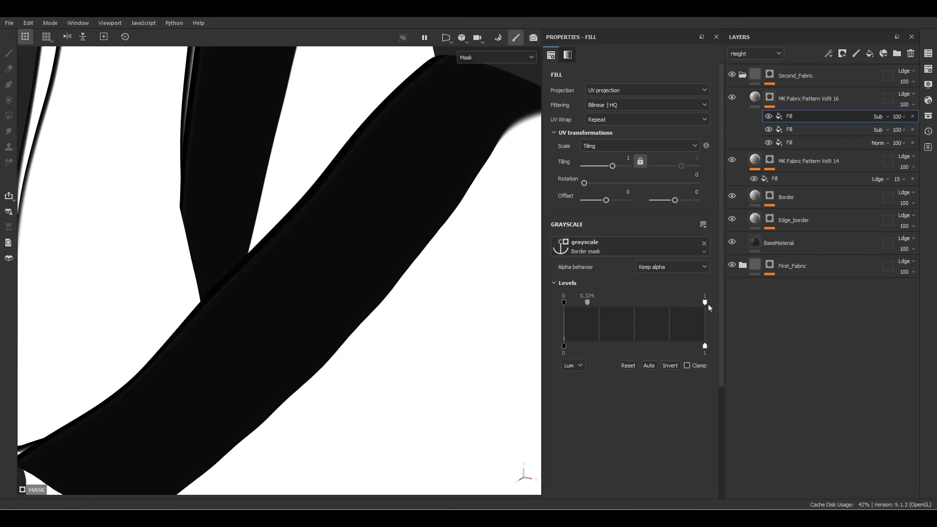
drag(707, 303, 609, 310)
Orbit to check the mask, then return to the full material view over the hood
alt+right_drag(353, 304, 301, 24)
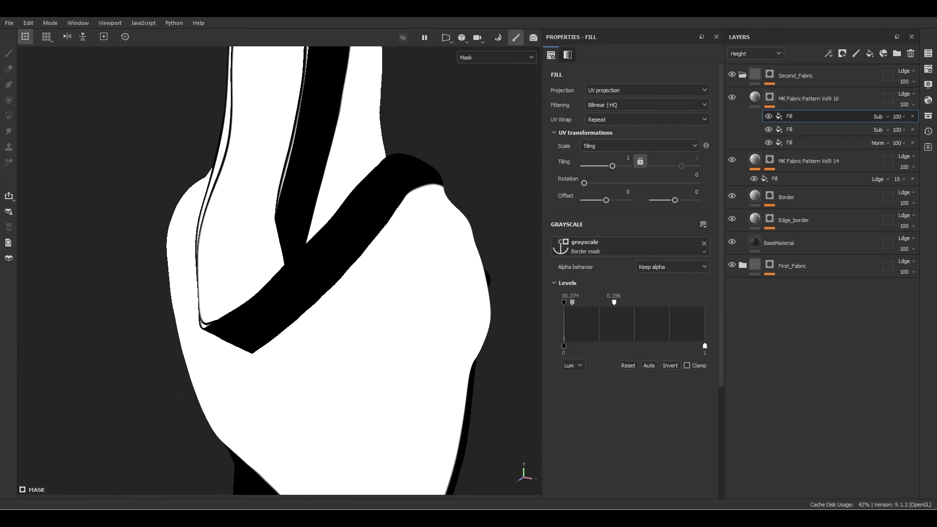
alt+drag(332, 154, 313, 161)
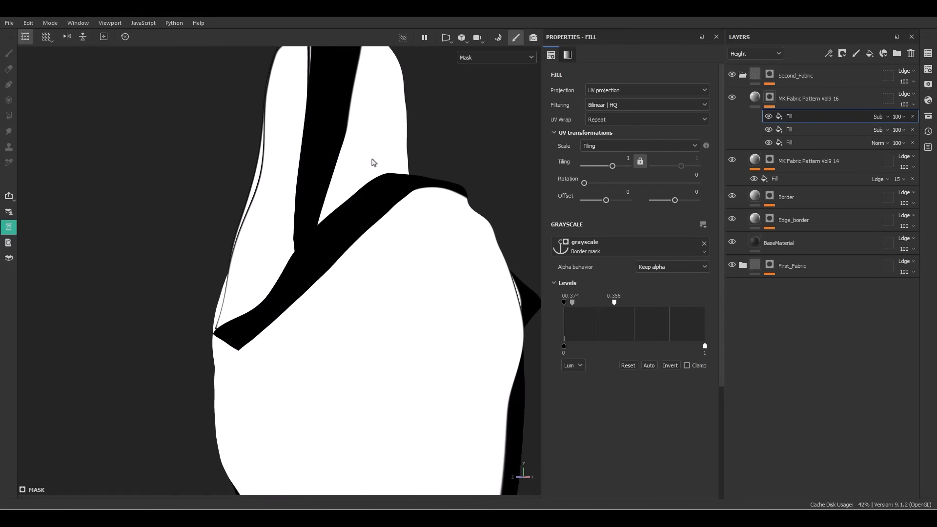
key(m)
alt+right_drag(373, 168, 418, 265)
alt+drag(418, 266, 355, 305)
Orbit and zoom around the hooded cloth, from inside the hood to the hem
alt+right_drag(355, 305, 367, 275)
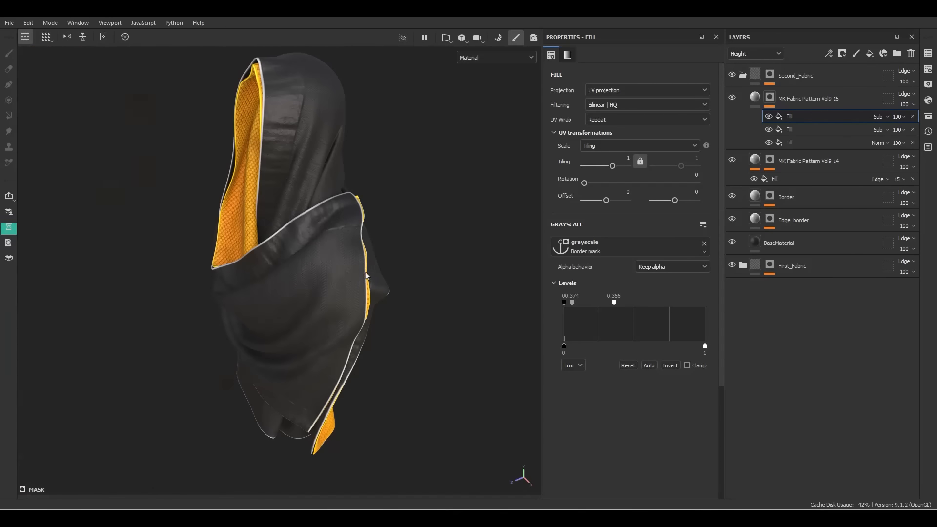
alt+drag(366, 276, 326, 286)
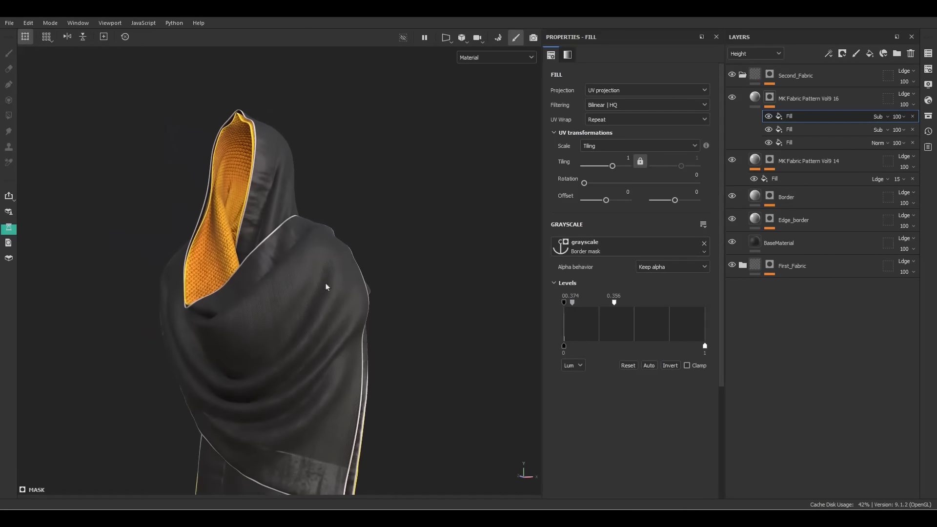
alt+middle_drag(326, 286, 341, 254)
alt+right_drag(341, 254, 356, 264)
mouse_move(356, 264)
alt+mouse_down()
mouse_move(336, 218)
mouse_move(367, 262)
mouse_move(359, 258)
alt+mouse_up()
alt+right_drag(359, 258, 348, 253)
Tag the MK Fabric Pattern Vol9 16 and Vol9 14 weave layers green
click(754, 100)
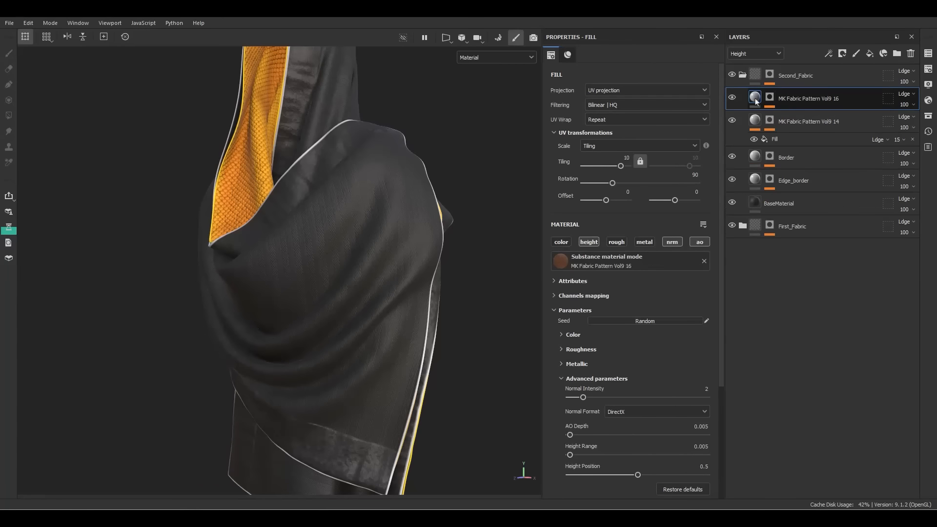
ctrl+click(798, 123)
right_click(796, 123)
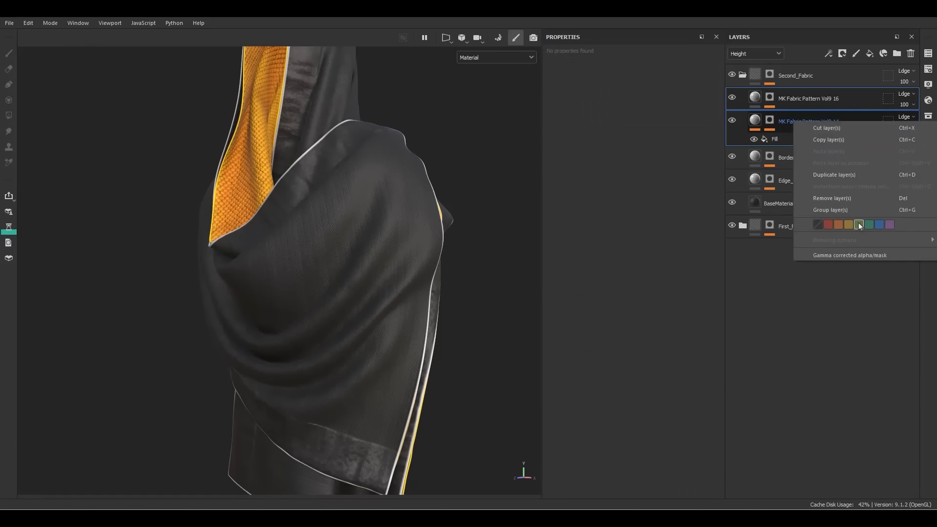
click(858, 225)
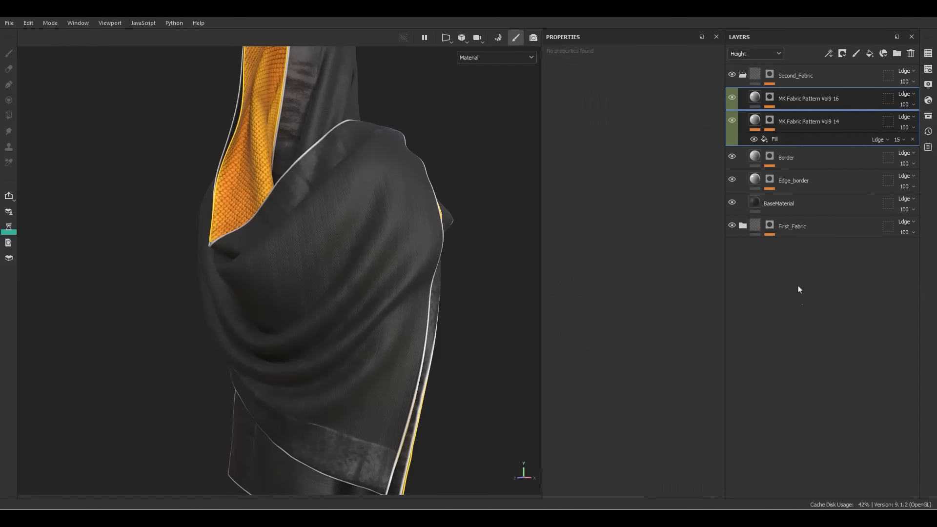
Tag the Border and Edge_border layers blue
click(803, 161)
ctrl+click(795, 180)
right_click(793, 185)
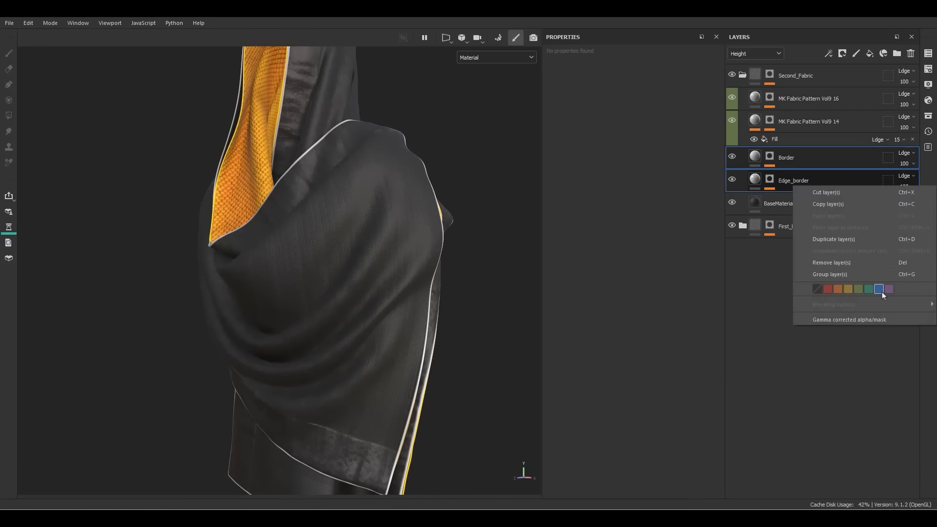
click(881, 291)
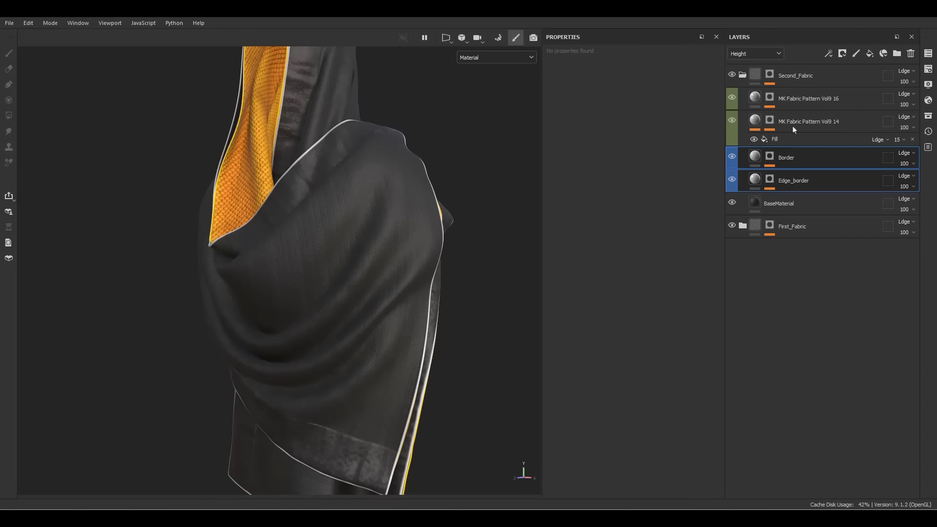
Orbit the draped fabric, then add a new layer folder above MK Fabric Pattern Vol9 16
scroll(359, 188, up, 3)
alt+drag(320, 131, 359, 174)
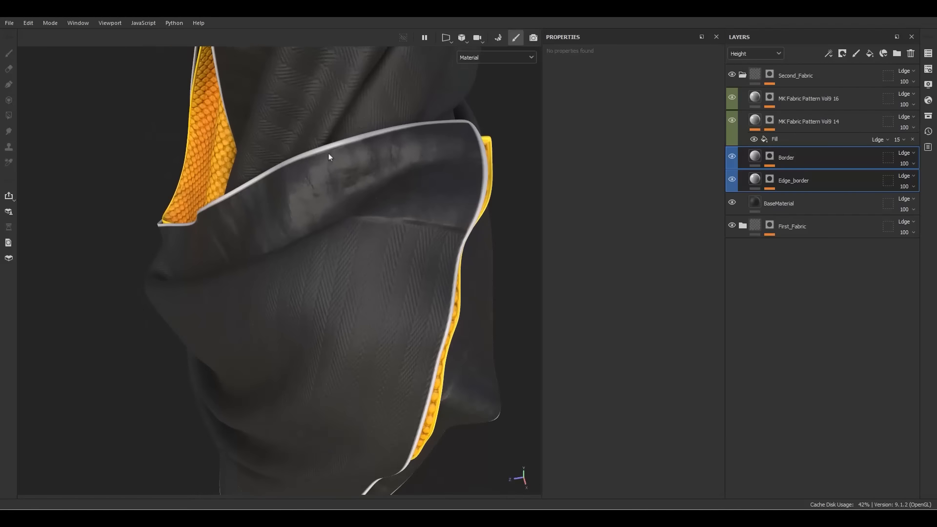
alt+drag(258, 207, 248, 248)
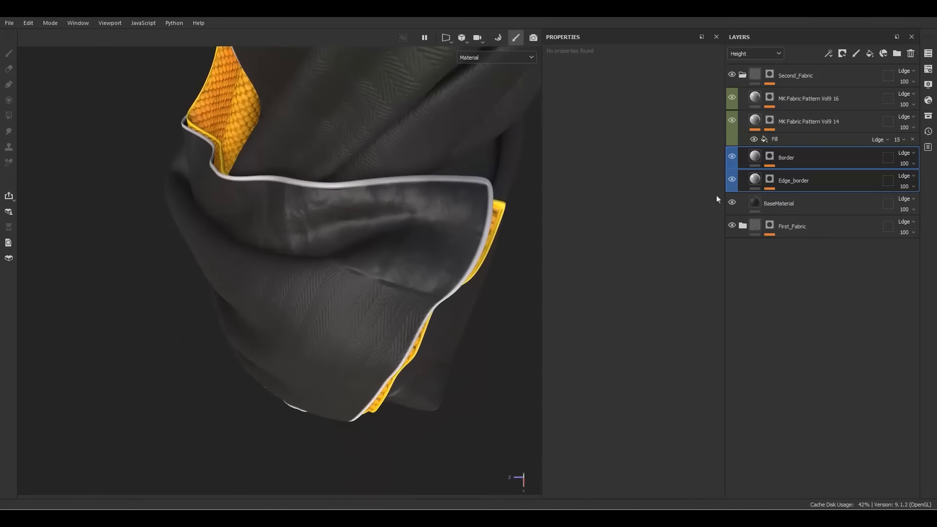
click(792, 159)
click(829, 98)
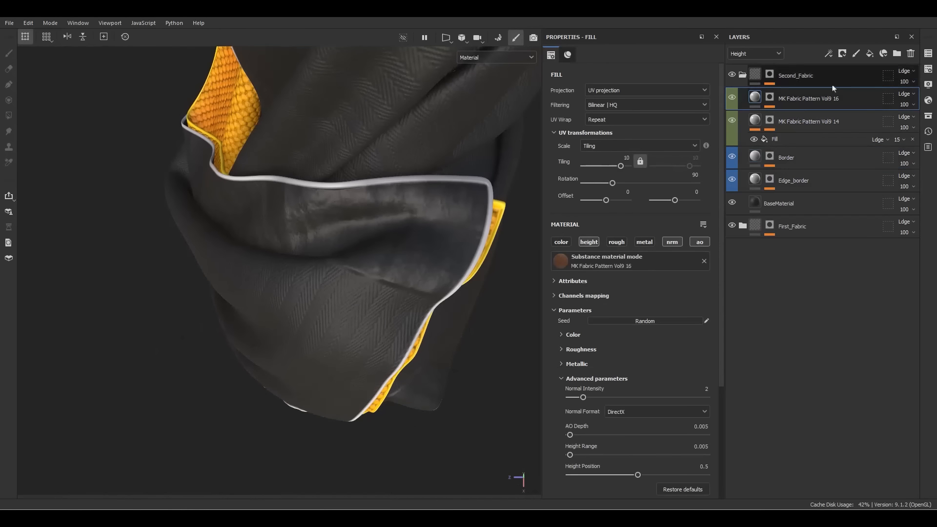
click(896, 54)
Name the new folder 'Stitches'
double_click(792, 98)
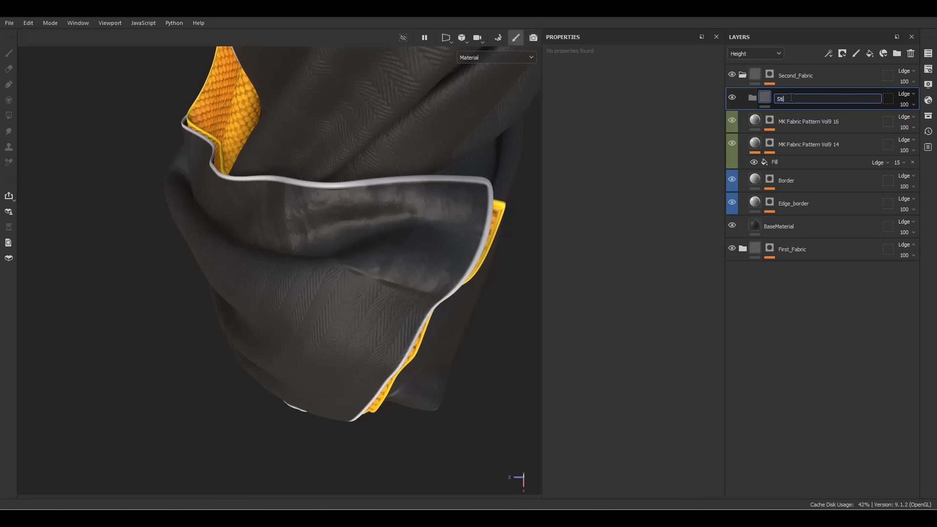
text(Stitches)
key(Return)
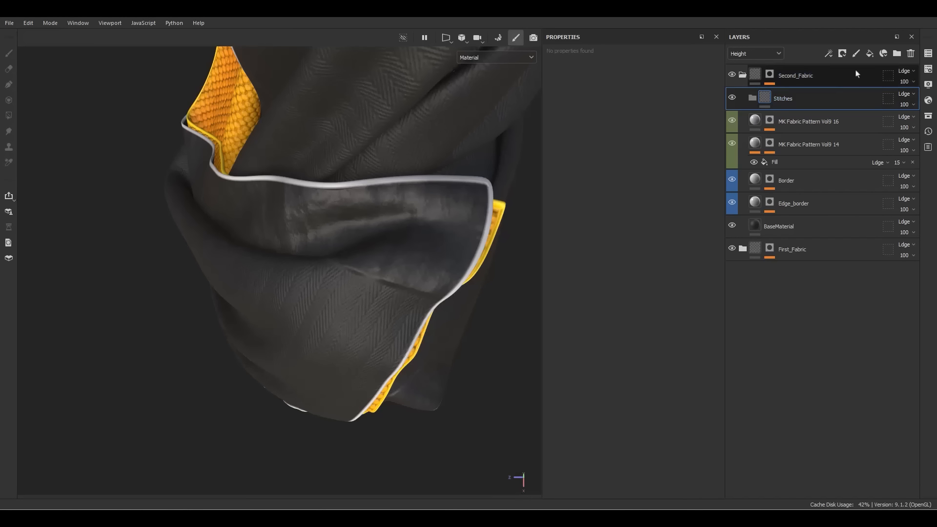
Add a TopStitching fill layer inside Stitches and search 'tops' for the Fabric Topstitching material
click(869, 54)
double_click(790, 123)
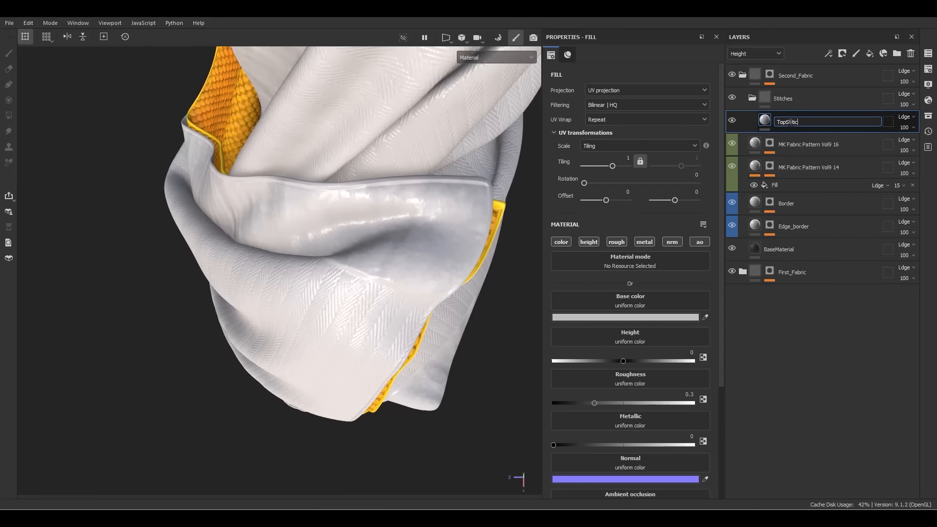
key(Return)
click(656, 264)
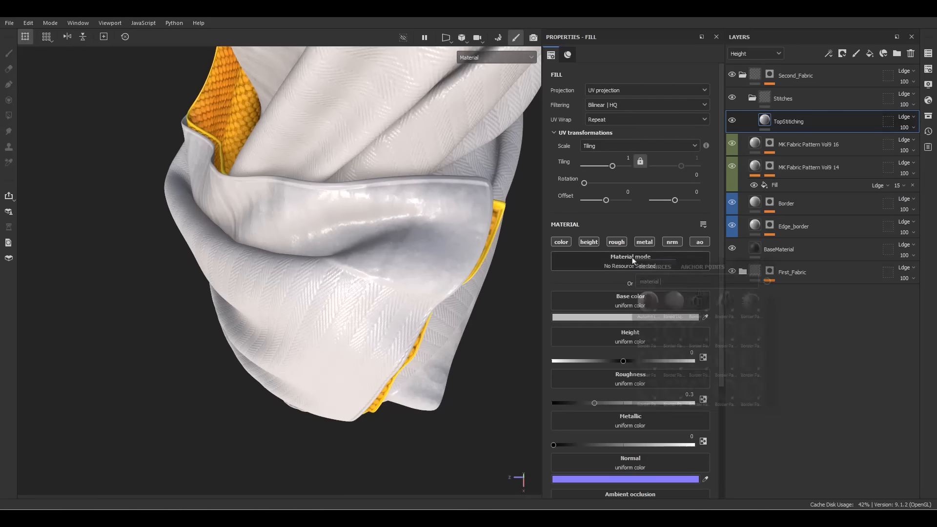
text(t)
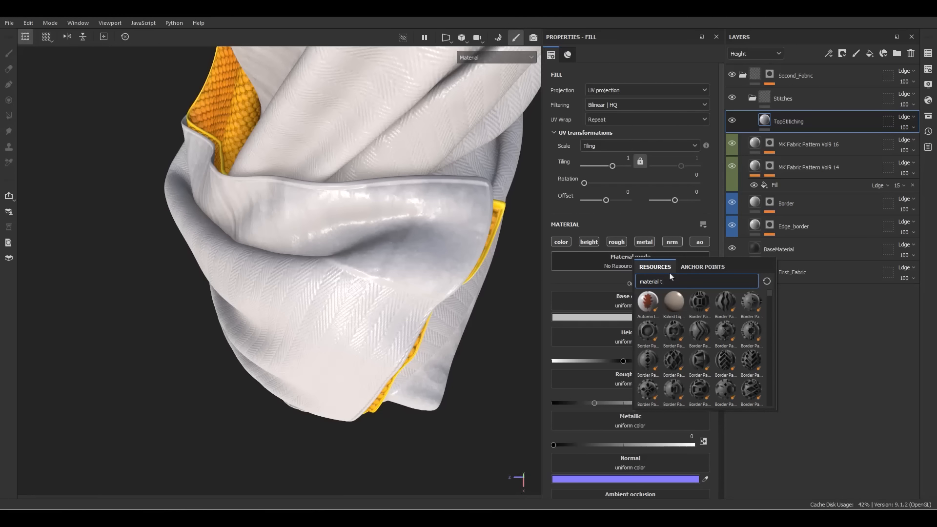
text(ops)
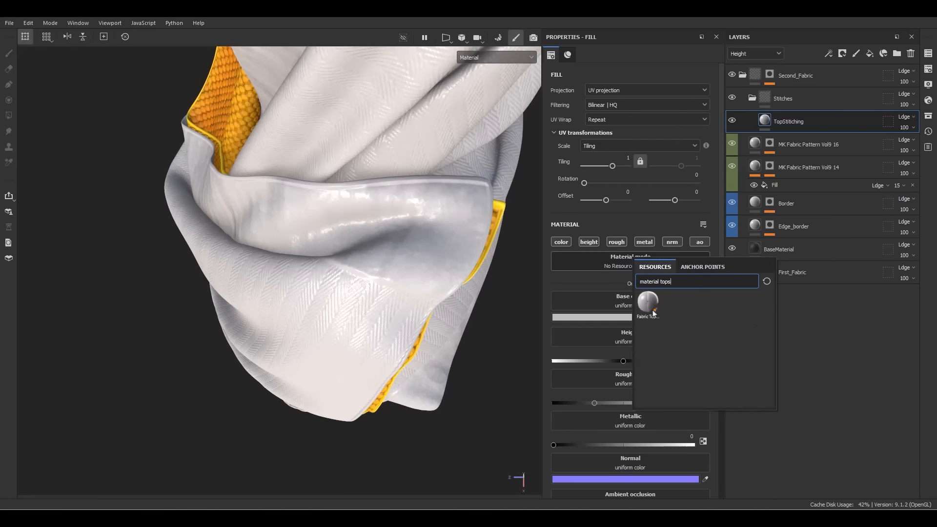
scroll(408, 265, down, 6)
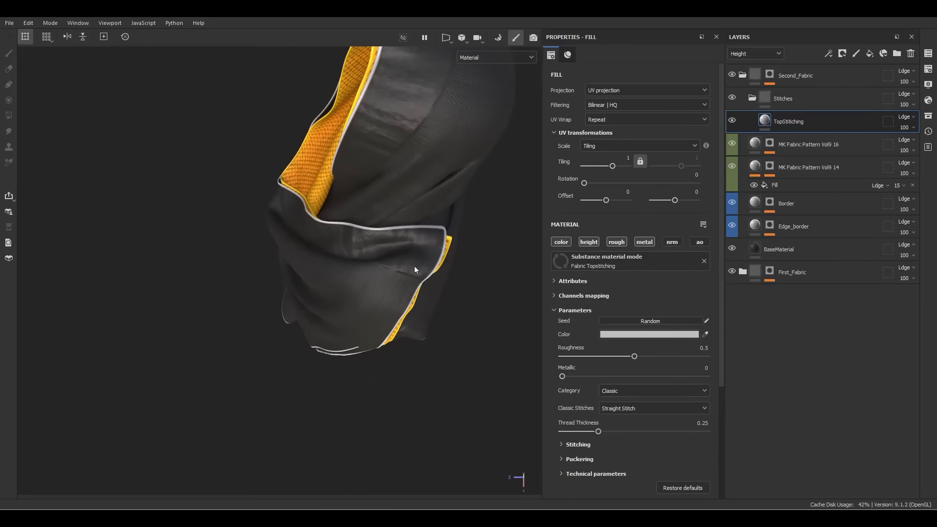
alt+drag(416, 268, 538, 245)
scroll(440, 252, down, 3)
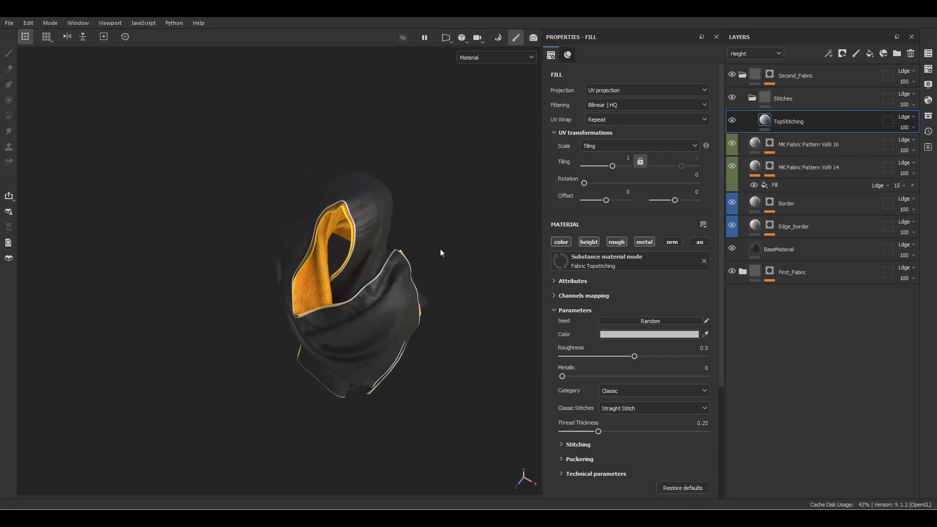
Switch to the 2D/3D split view and set the fill's UV Wrap to Repeat vertically
key(F1)
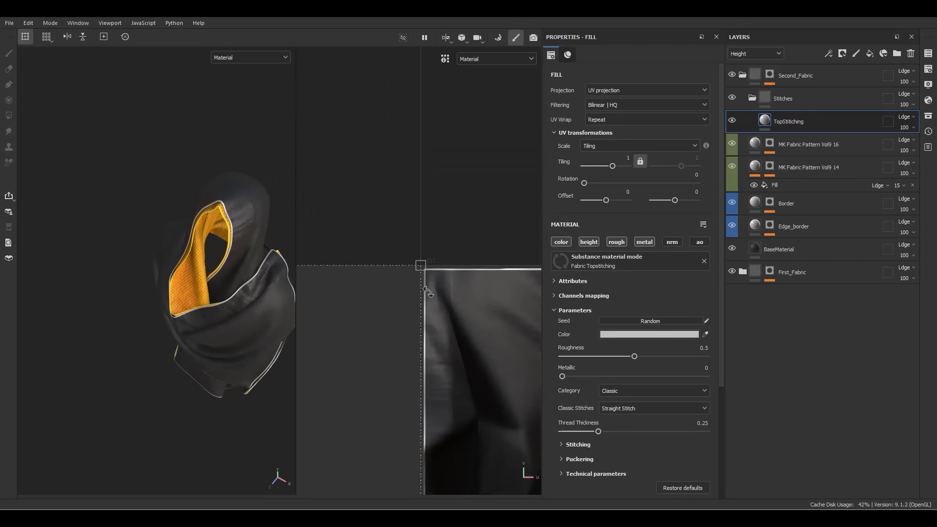
scroll(413, 319, down, 2)
alt+middle_drag(412, 319, 477, 211)
scroll(397, 302, down, 5)
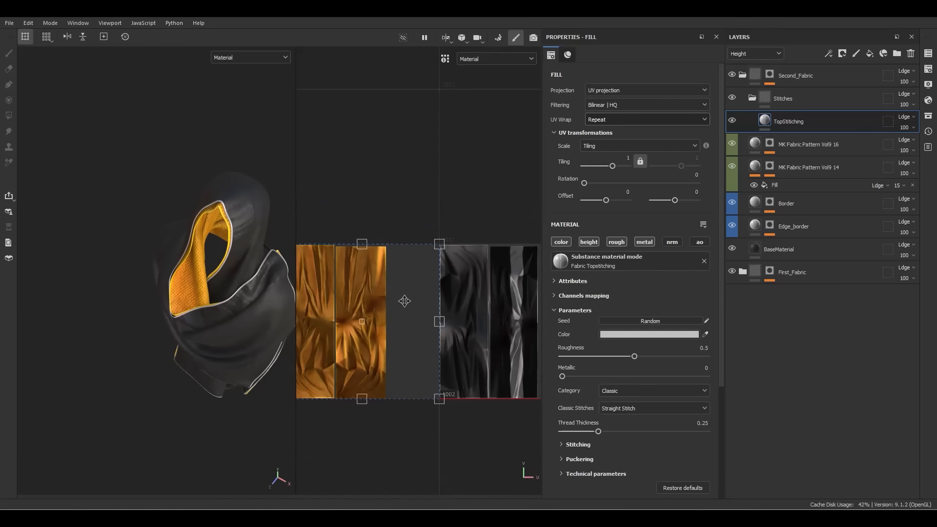
alt+middle_drag(401, 309, 412, 285)
click(596, 123)
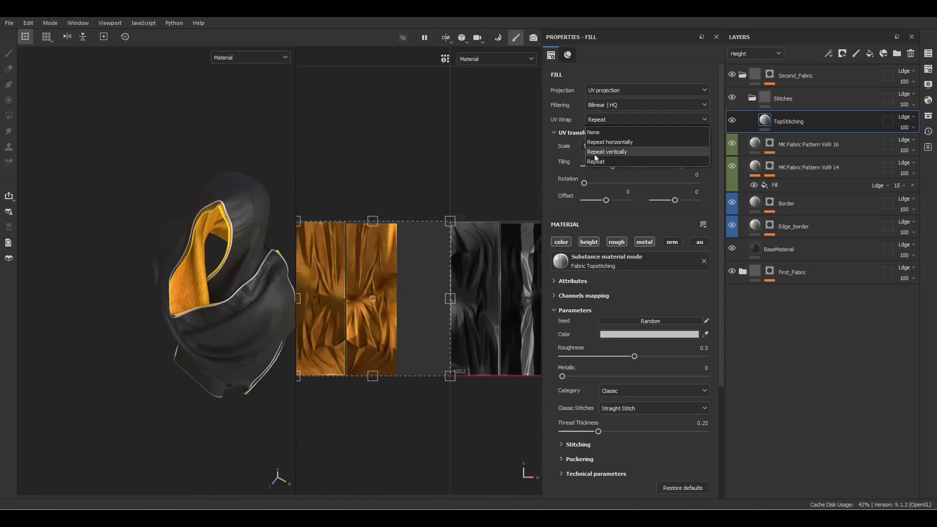
click(596, 152)
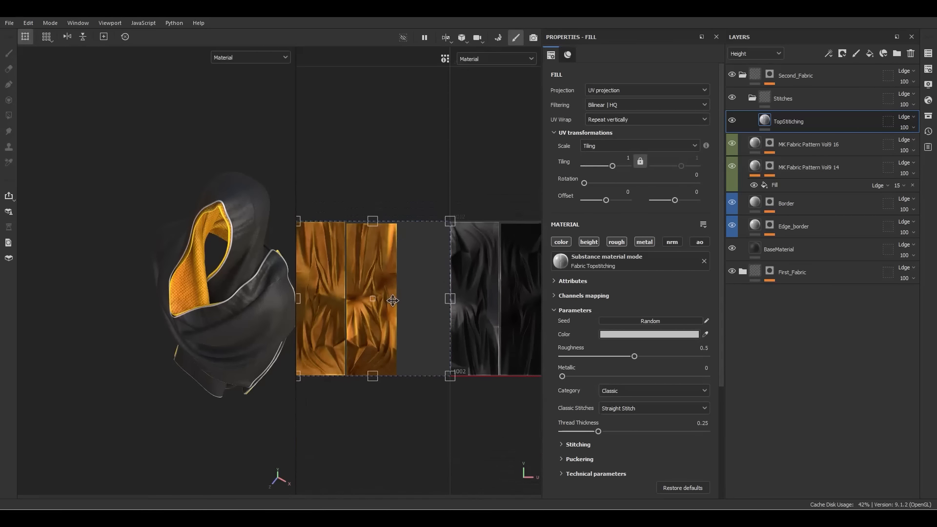
Shift and shrink the stitch fill in UV space, undoing an accidental side resize
drag(393, 301, 493, 295)
alt+middle_drag(452, 288, 391, 280)
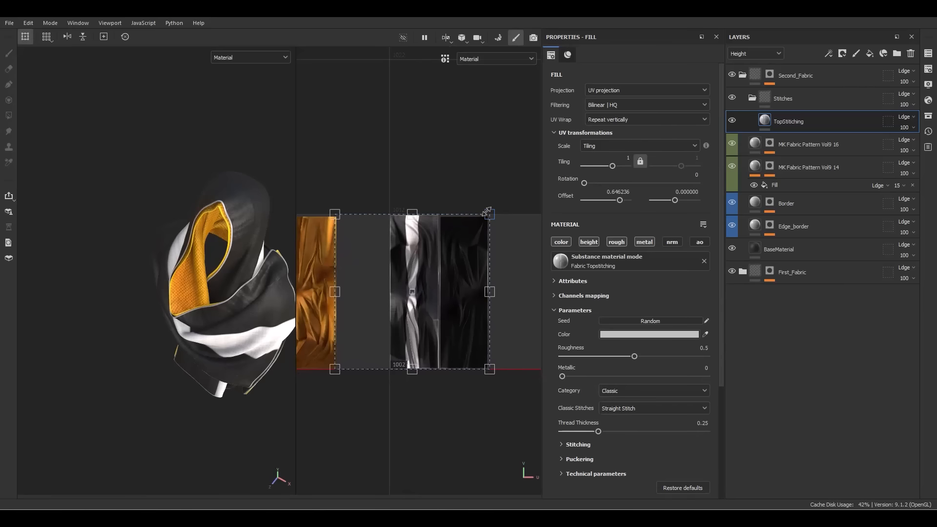
drag(487, 211, 421, 274)
alt+right_drag(421, 274, 461, 268)
drag(454, 267, 406, 310)
alt+right_drag(411, 320, 425, 320)
drag(406, 327, 337, 145)
key(ctrl+z)
Scale the stitch fill to about 18.7 tiling and align its line onto the border seam
alt+middle_drag(337, 144, 475, 349)
drag(486, 350, 454, 207)
alt+right_drag(453, 204, 489, 179)
drag(490, 177, 466, 174)
alt+right_drag(457, 167, 483, 149)
drag(484, 146, 443, 165)
alt+right_drag(415, 208, 436, 207)
drag(436, 208, 417, 200)
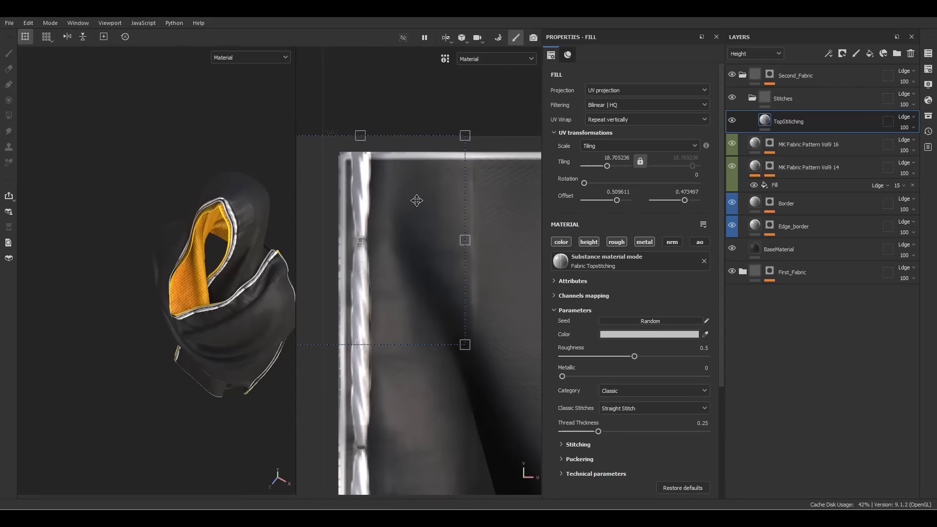
Give Stitches a black mask with a fill driven by the Border mask anchor point
right_click(784, 104)
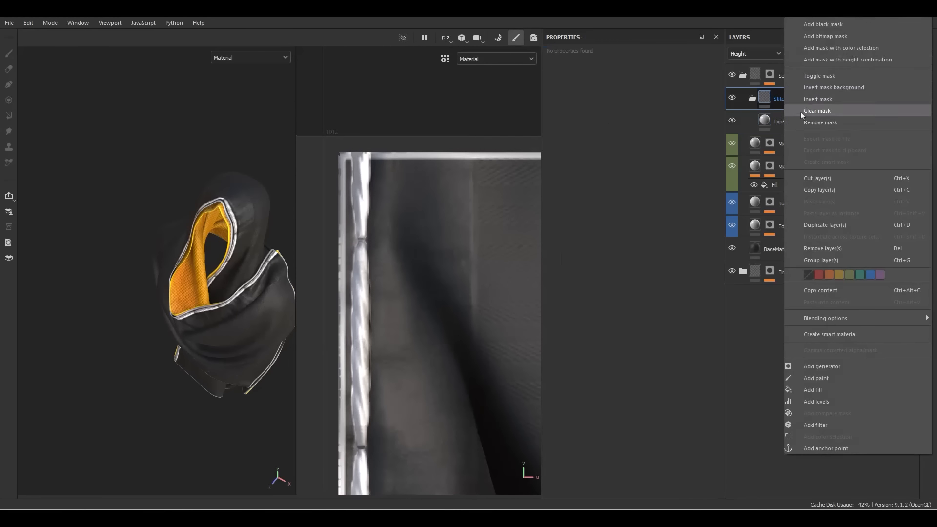
click(828, 25)
right_click(790, 89)
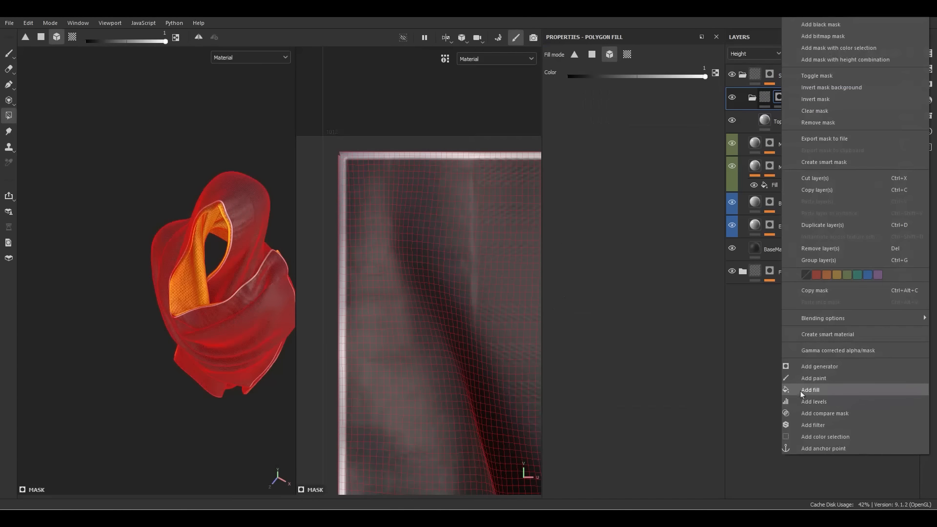
click(800, 391)
click(650, 248)
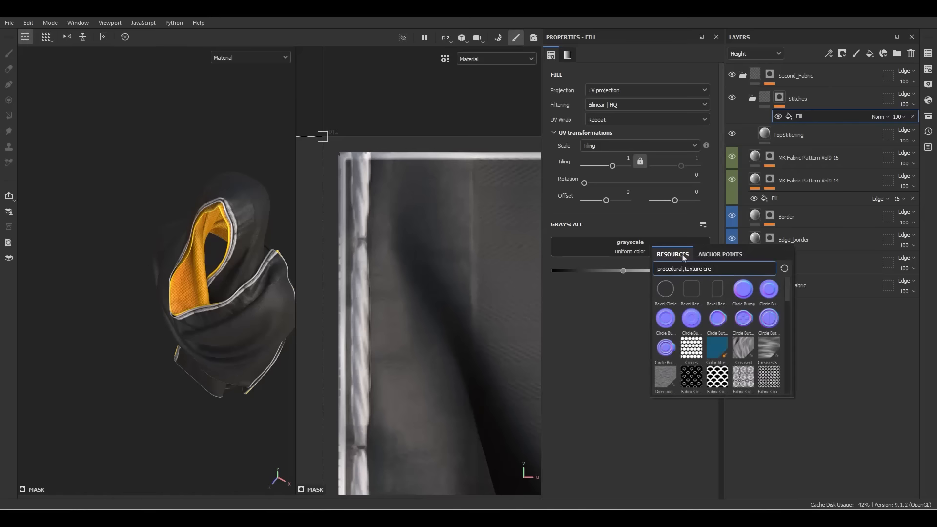
click(720, 253)
click(682, 269)
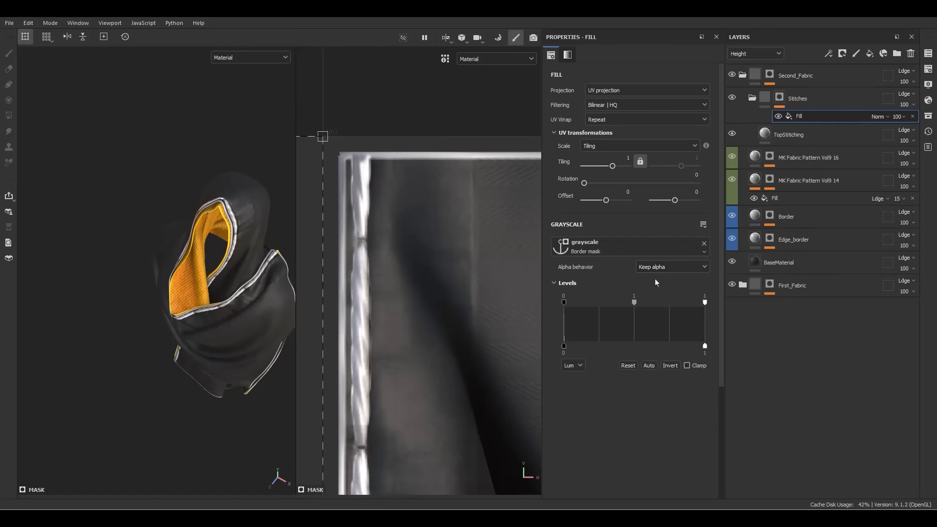
alt+click(777, 101)
Adjust the mask Levels, brightening midtones and lowering the white point
alt+right_drag(446, 159, 478, 179)
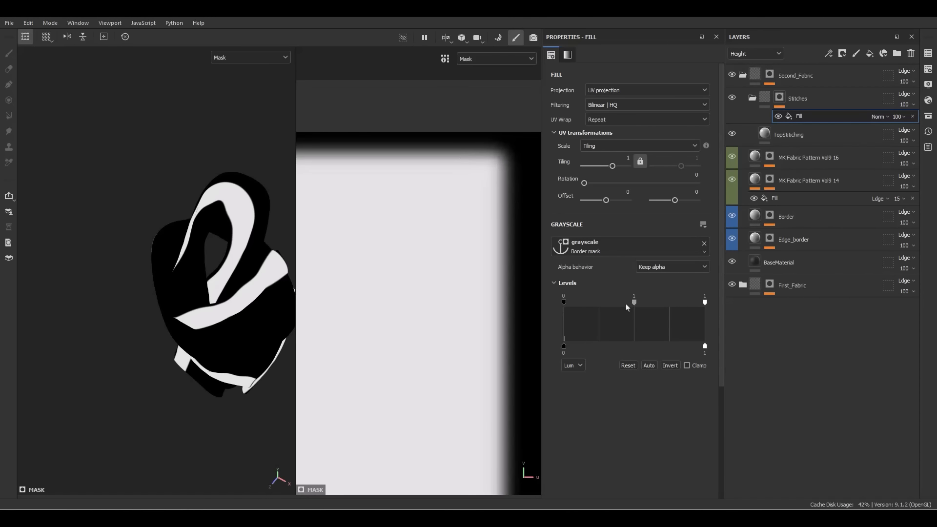
drag(634, 303, 589, 303)
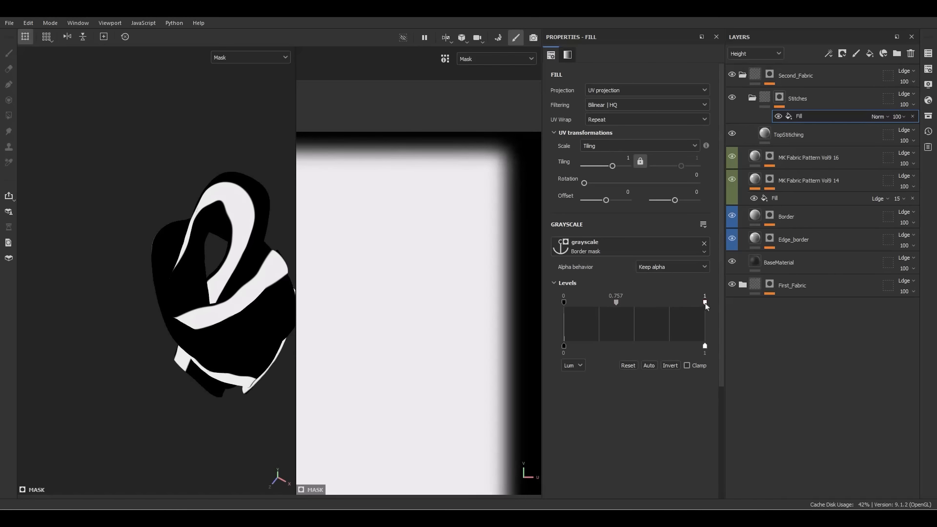
drag(705, 303, 611, 309)
Back in material view, push the mask midtones to narrow the stitch band
key(m)
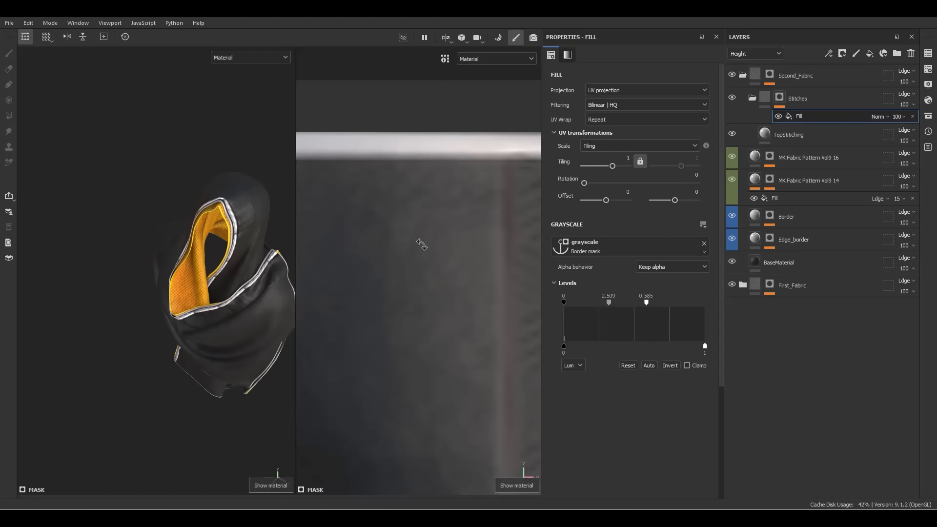
alt+right_drag(422, 244, 414, 229)
alt+middle_drag(414, 230, 455, 239)
scroll(452, 223, up, 2)
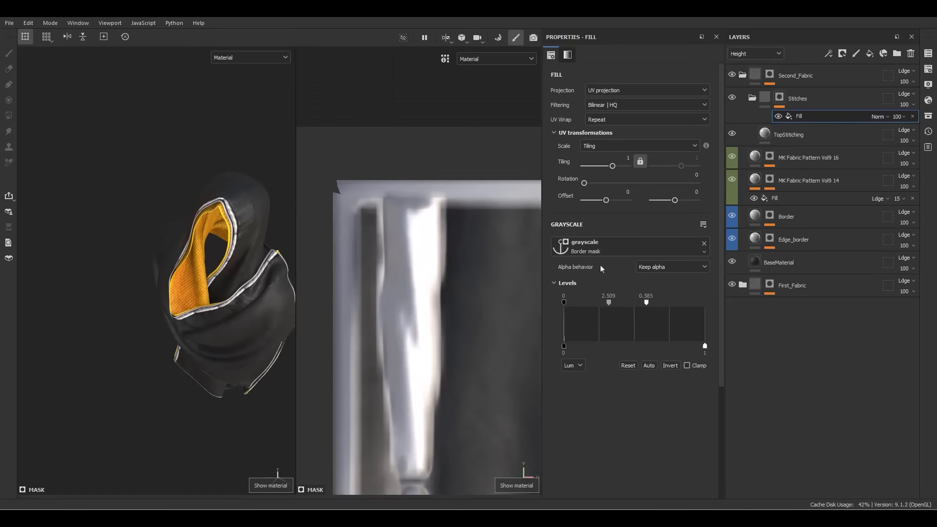
drag(609, 304, 679, 306)
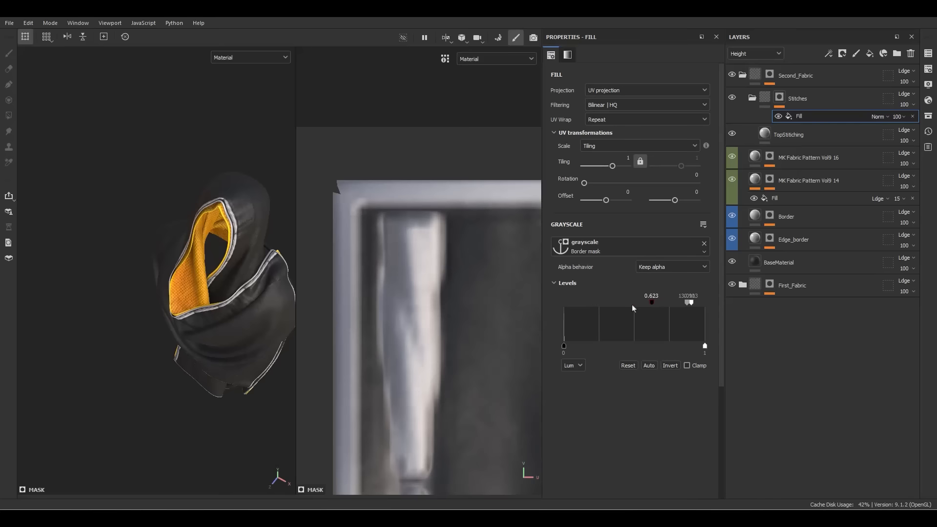
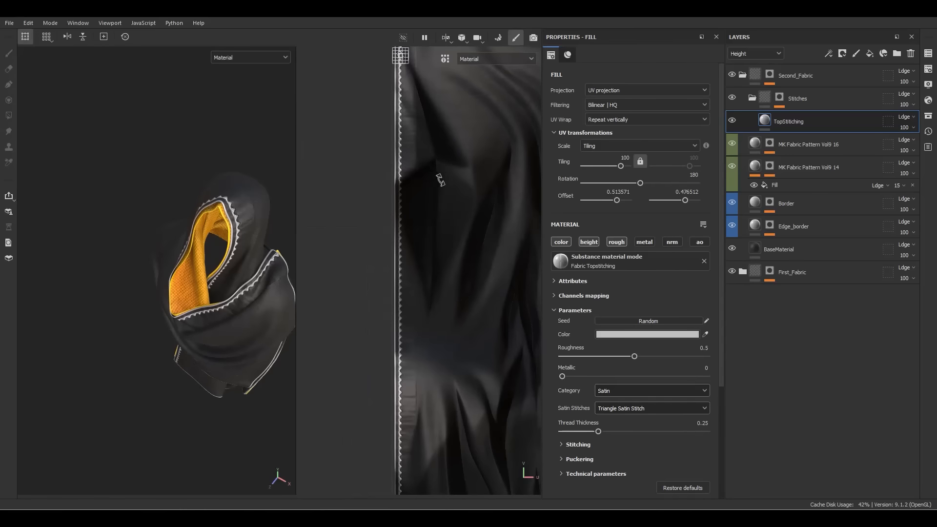
Add an anchor point to TopStitching and a fill referencing the TopStitching anchor
alt+middle_drag(440, 180, 451, 287)
scroll(416, 222, up, 3)
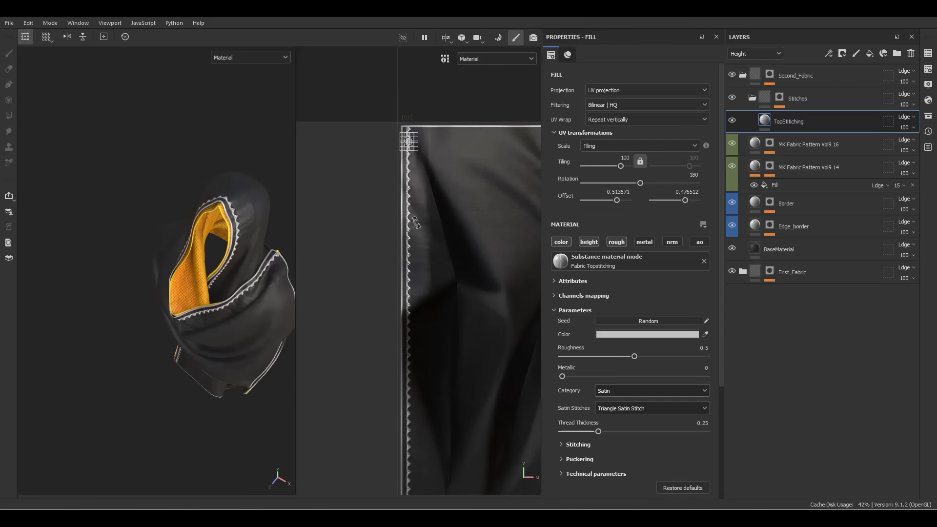
scroll(415, 223, up, 2)
right_click(781, 122)
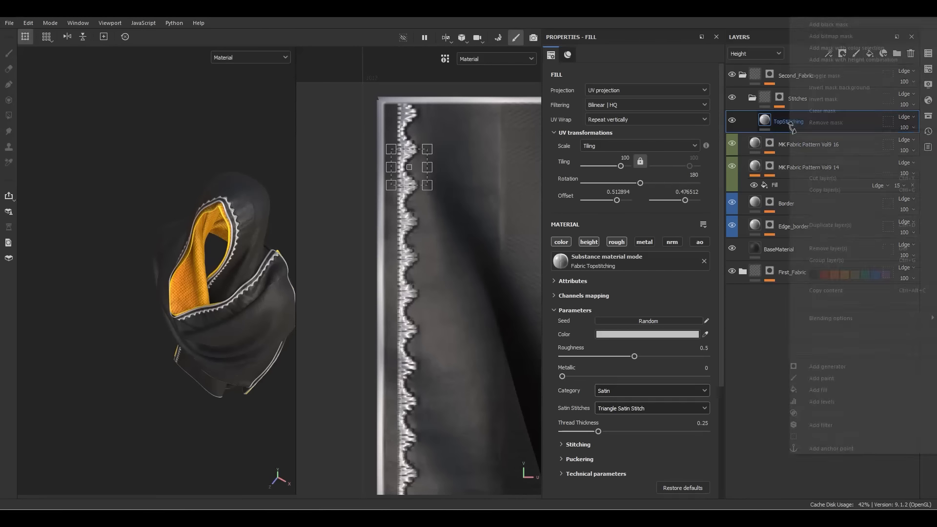
click(804, 449)
right_click(793, 141)
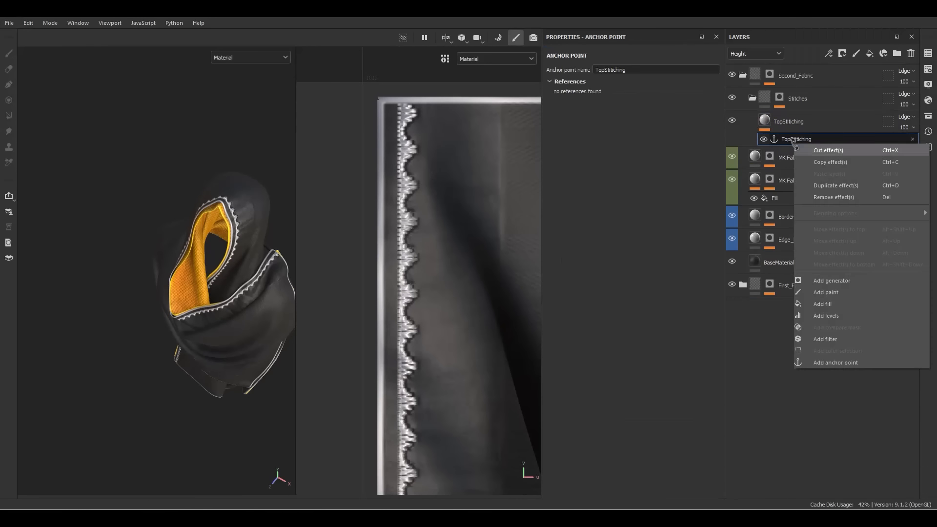
click(820, 305)
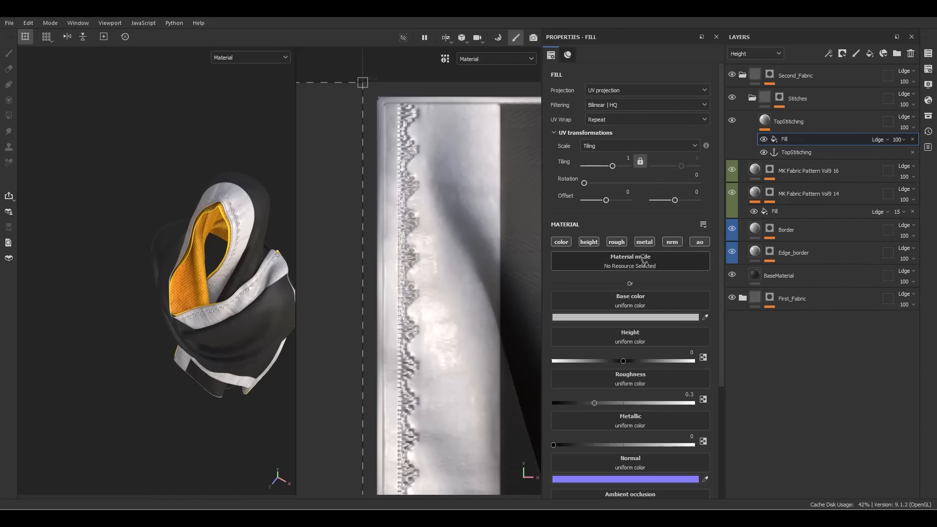
click(627, 260)
click(712, 270)
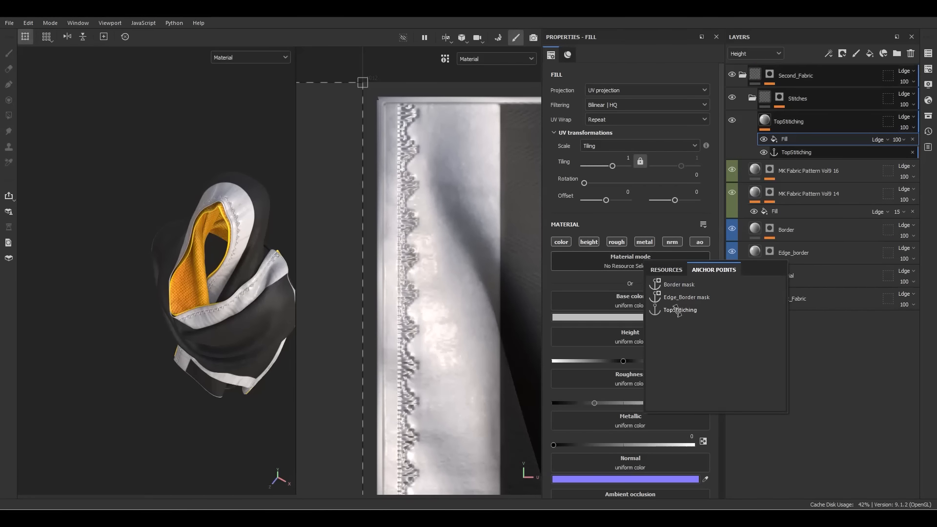
click(677, 311)
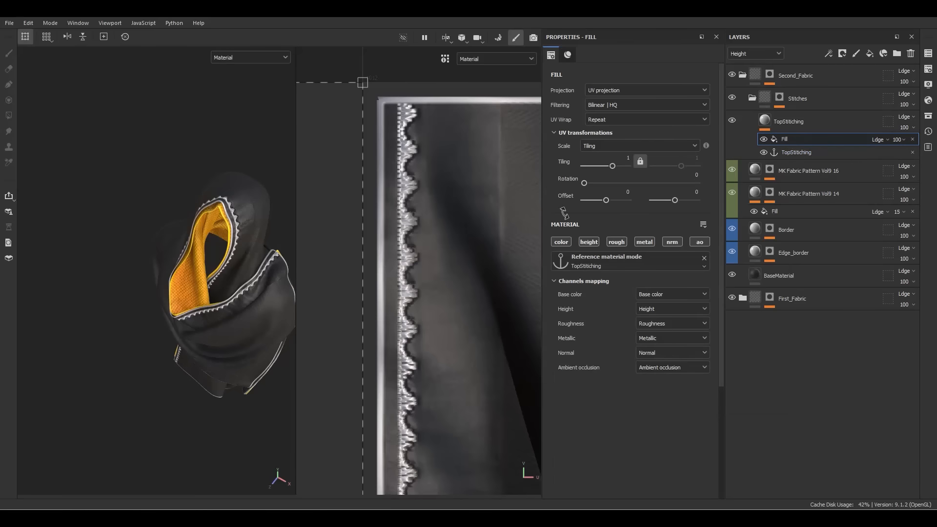
Set the fill's UV Wrap to None, rotate it 180 and offset it 0.045 beside the stitches
scroll(398, 224, down, 5)
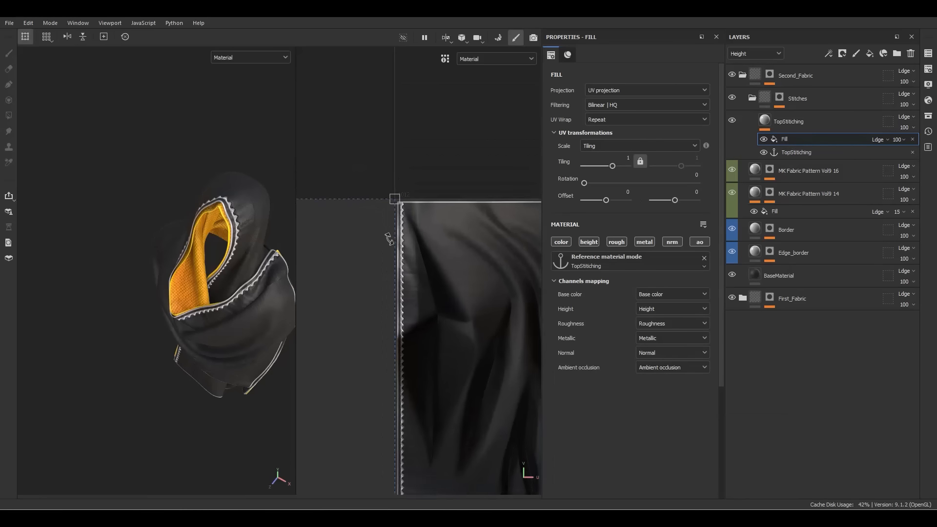
click(607, 121)
click(605, 126)
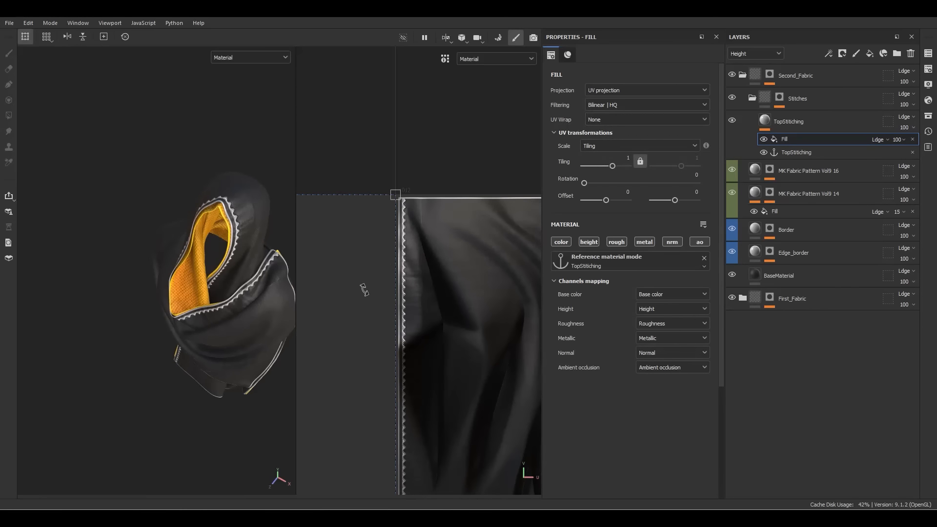
drag(364, 290, 594, 293)
shift+drag(411, 293, 572, 303)
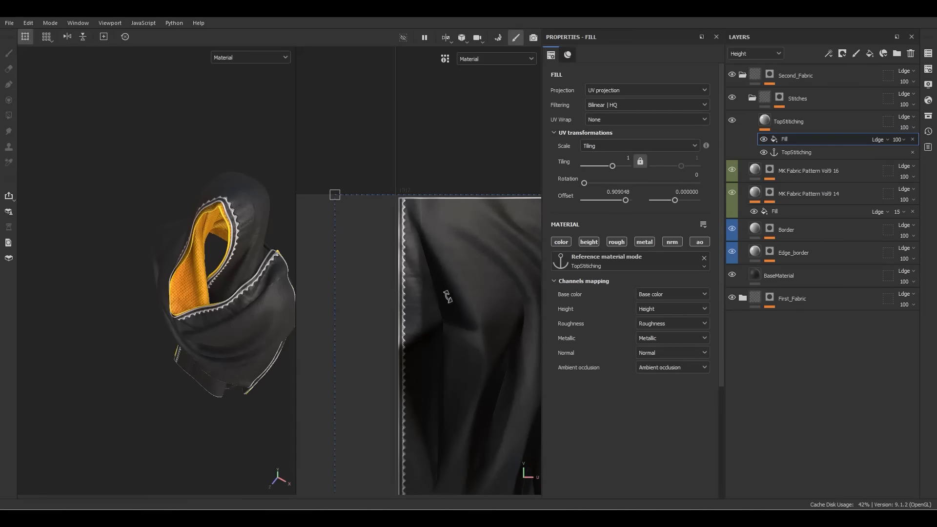
shift+drag(445, 293, 502, 297)
alt+right_drag(421, 225, 463, 174)
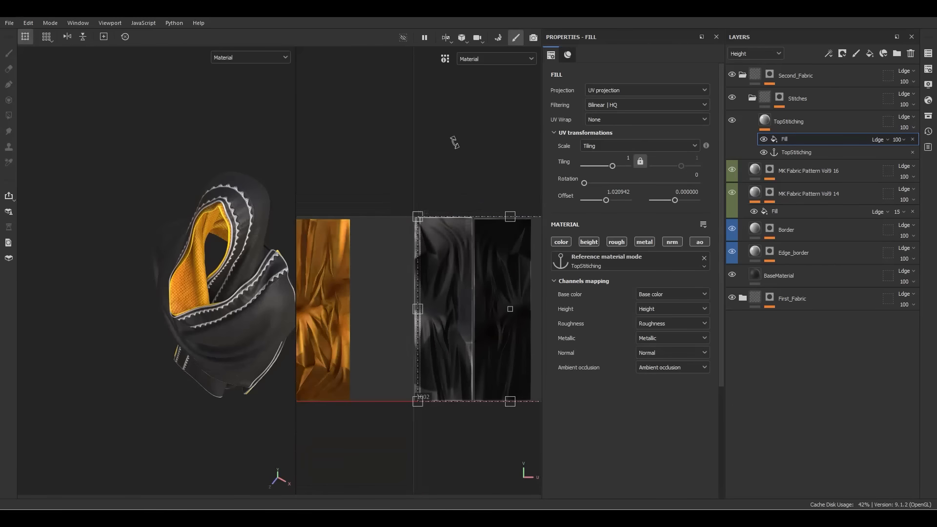
drag(464, 140, 530, 353)
shift+drag(492, 258, 317, 250)
alt+right_drag(367, 197, 450, 232)
shift+drag(449, 232, 466, 237)
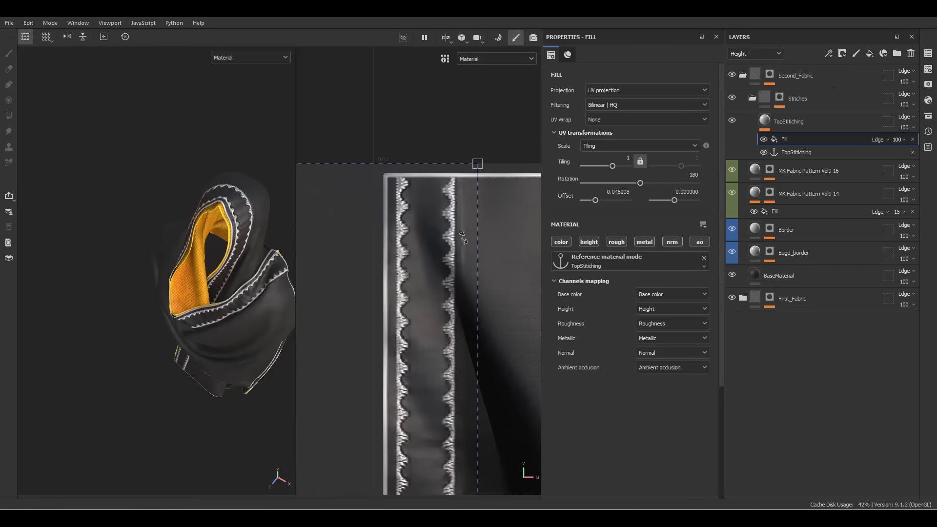
Try a red thread colour and Satin Blanket Stitch on TopStitching
click(789, 124)
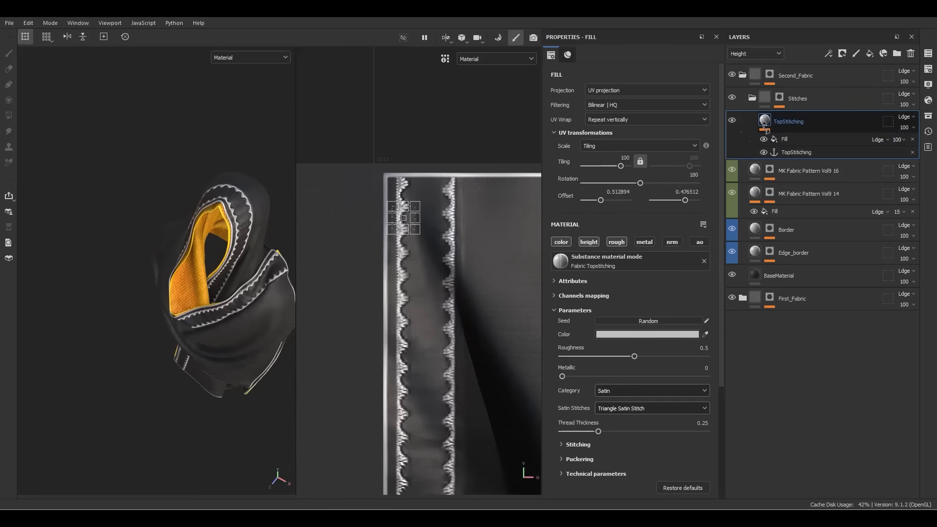
click(663, 334)
drag(505, 267, 531, 193)
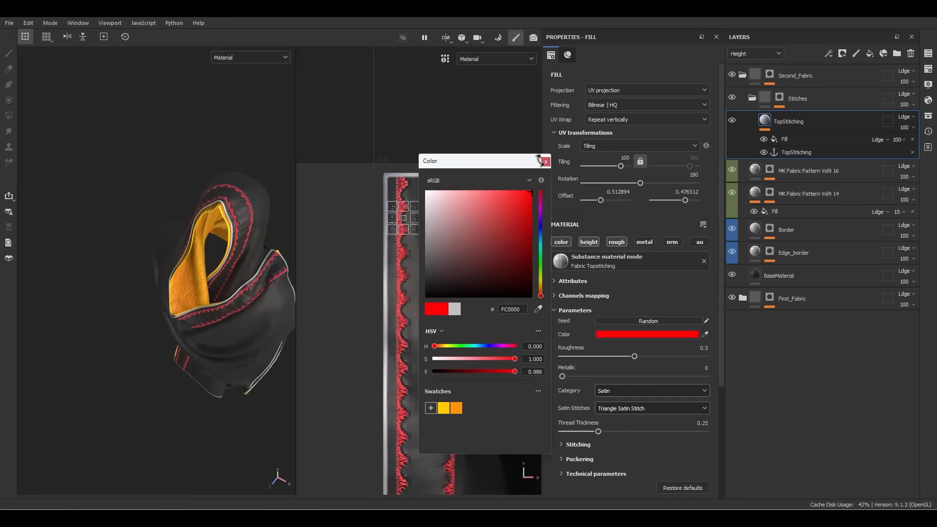
click(544, 161)
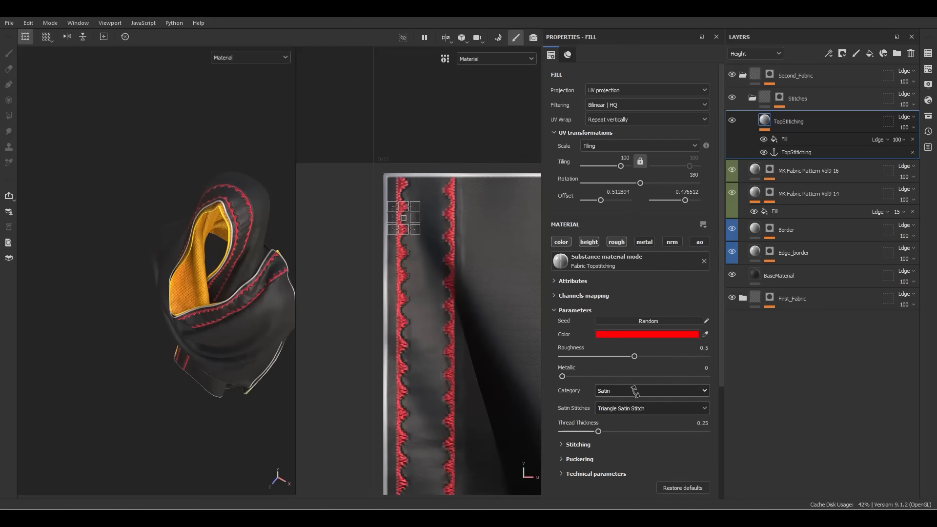
click(649, 408)
click(612, 447)
scroll(404, 220, up, 2)
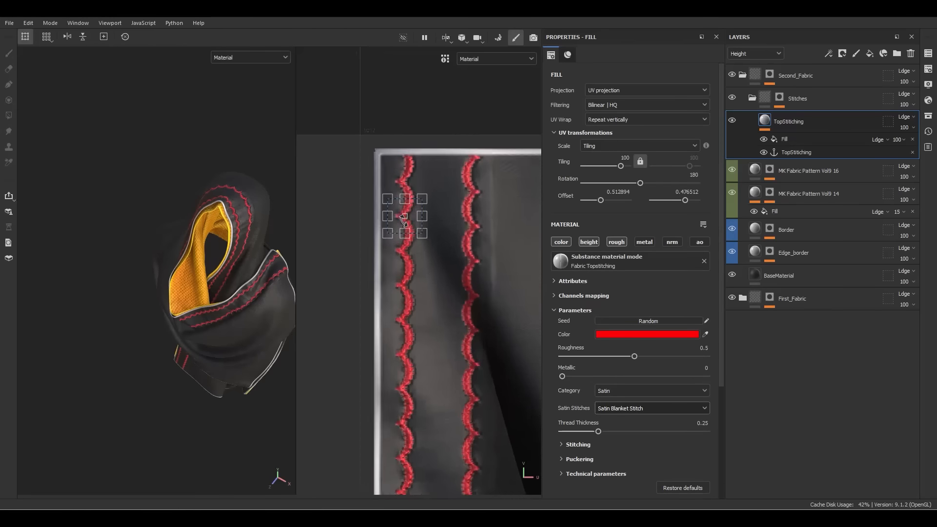
scroll(404, 221, up, 1)
Undo back to light grey Triangle Satin Stitch and show Base color in the viewports
key(ctrl+z)
key(ctrl+z)
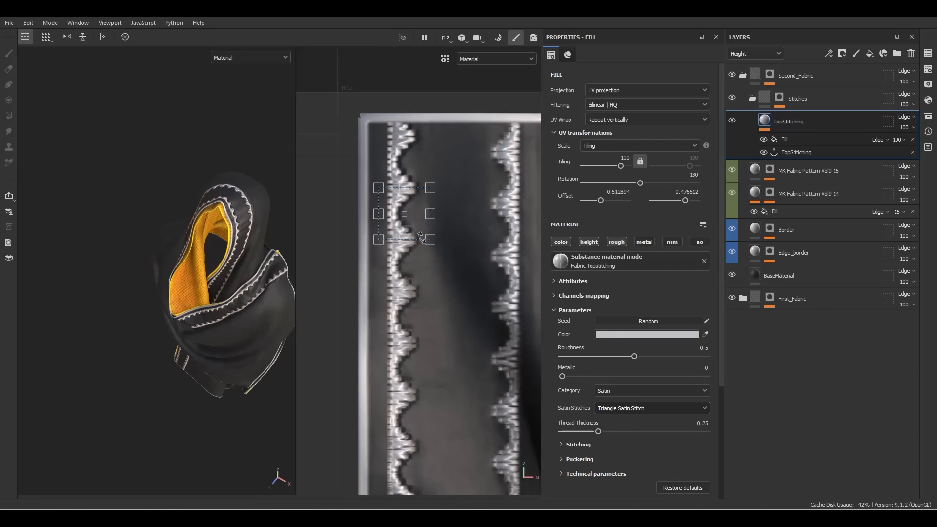
scroll(410, 223, up, 2)
scroll(420, 216, down, 4)
scroll(458, 189, up, 1)
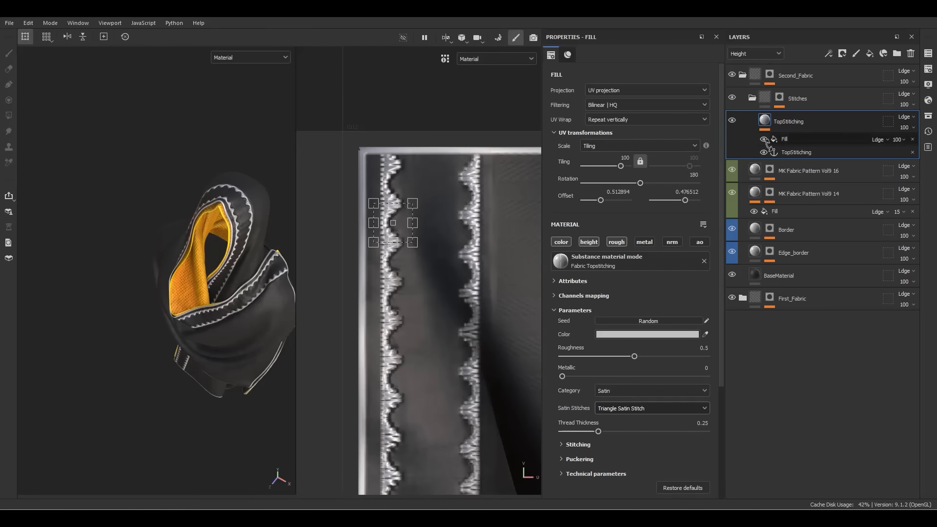
key(c)
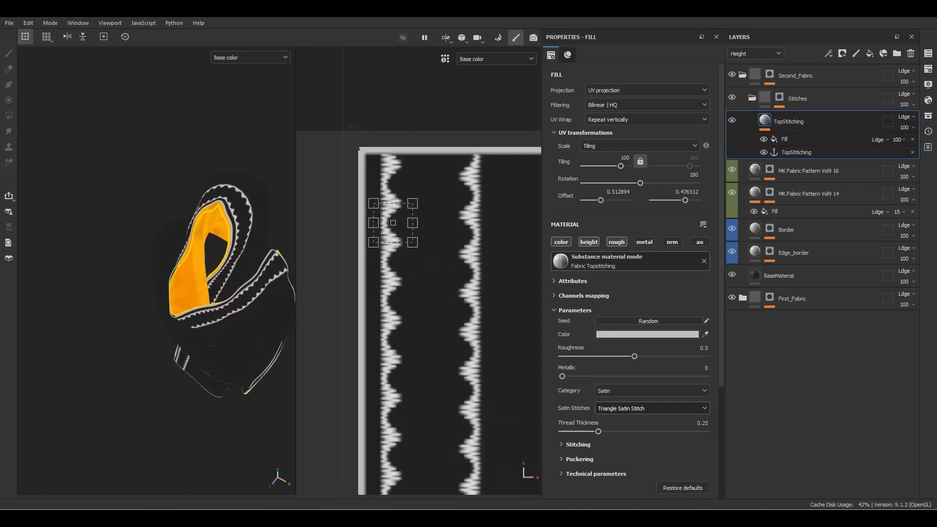
Search Assets for 'border' and add MK Beadwork Embroidery 020 as a layer named Golden_stitches
click(928, 116)
drag(817, 126, 422, 139)
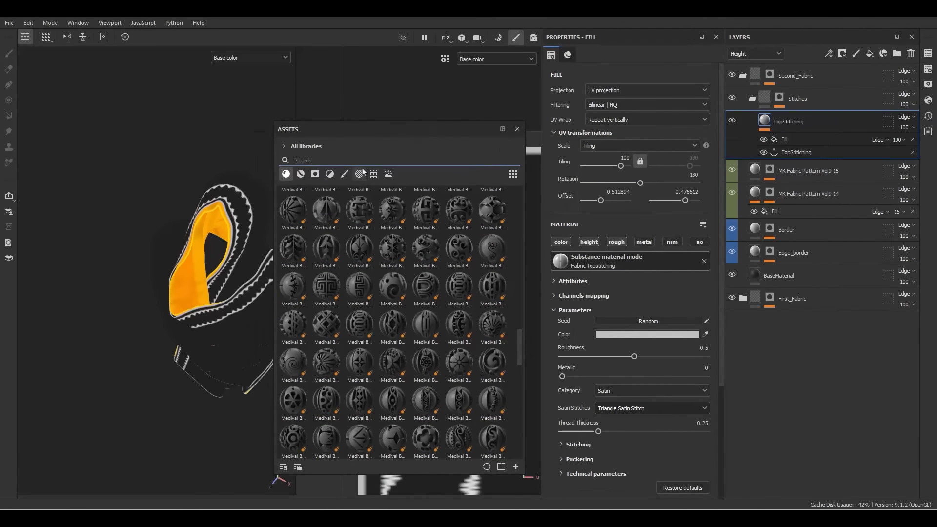
text(border)
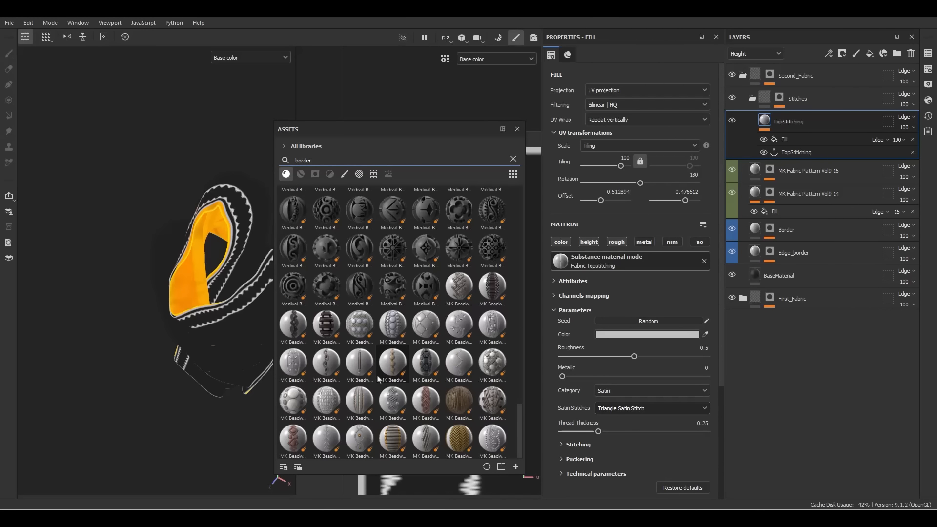
mouse_move(379, 378)
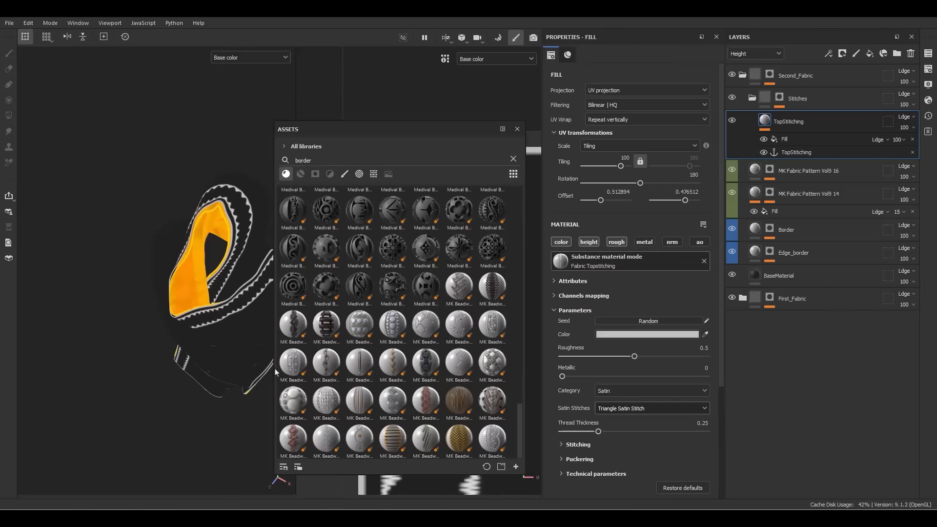
drag(379, 376, 794, 117)
double_click(794, 123)
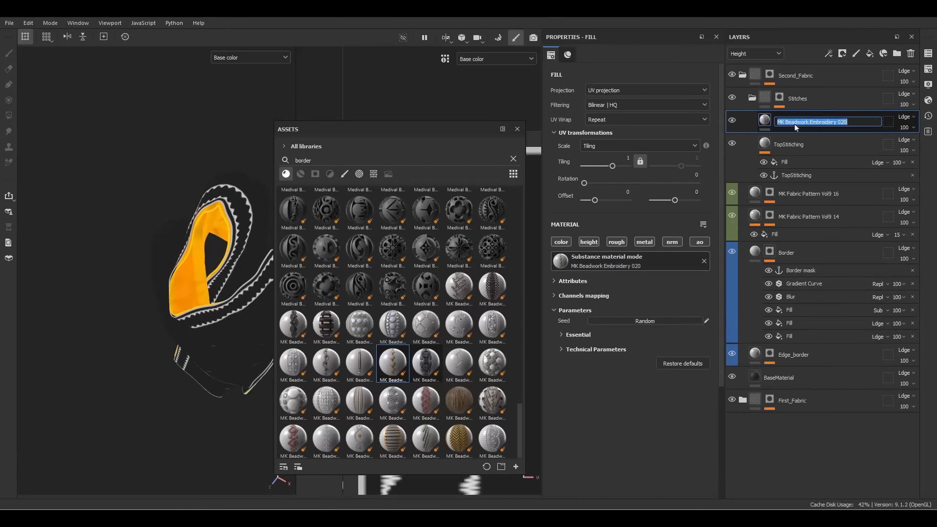
text(Golden_stitches)
key(Return)
Set the beadwork UV Wrap to repeat vertically and shrink it into a narrow strip
click(518, 128)
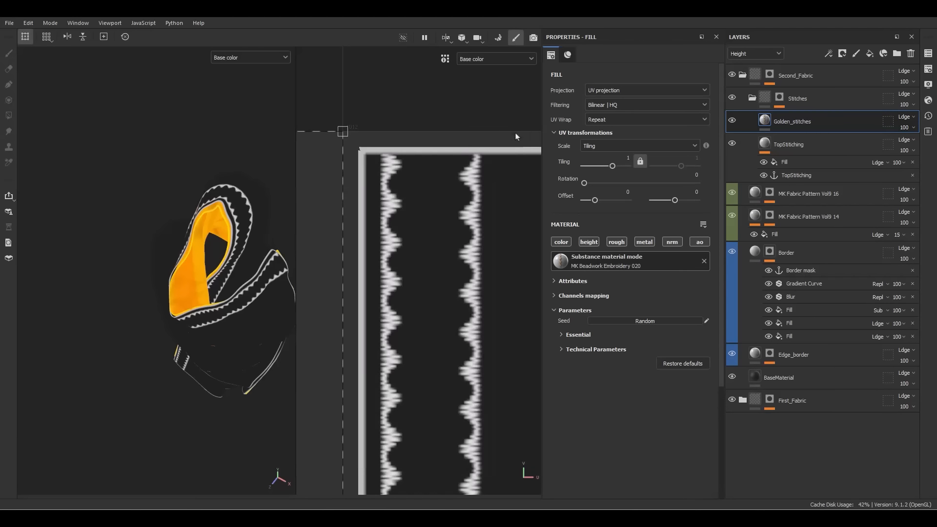
click(609, 121)
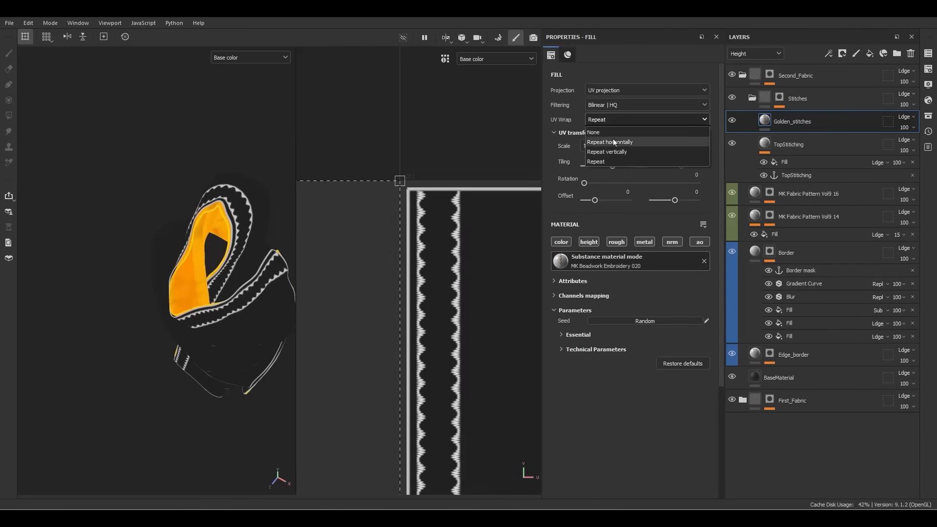
click(608, 150)
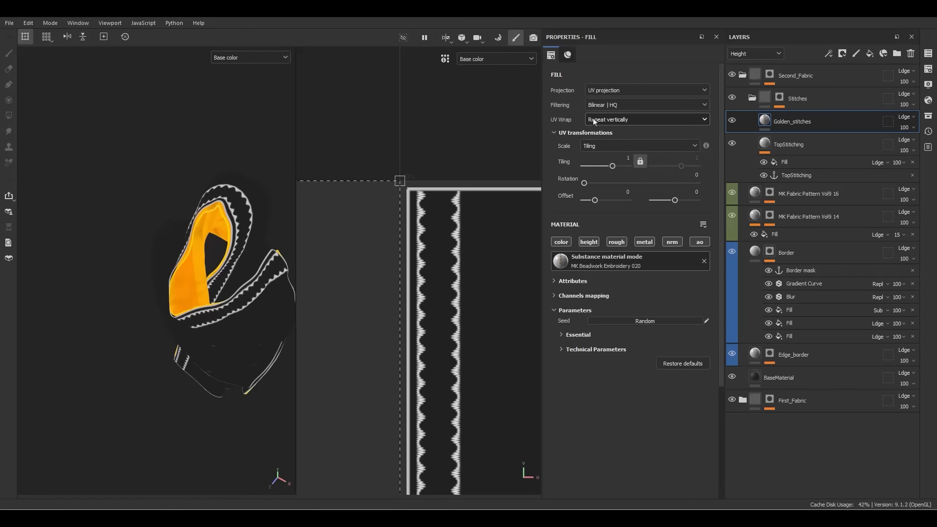
scroll(471, 220, down, 10)
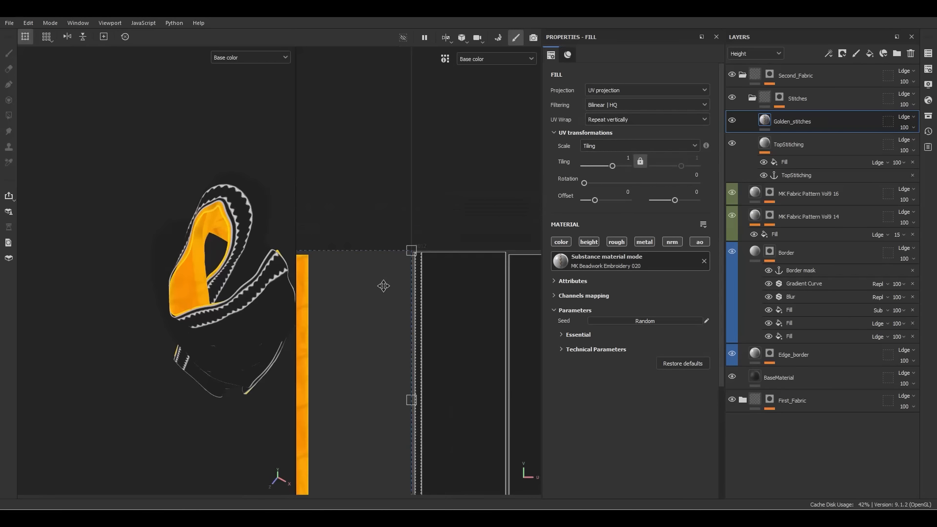
drag(380, 316, 476, 308)
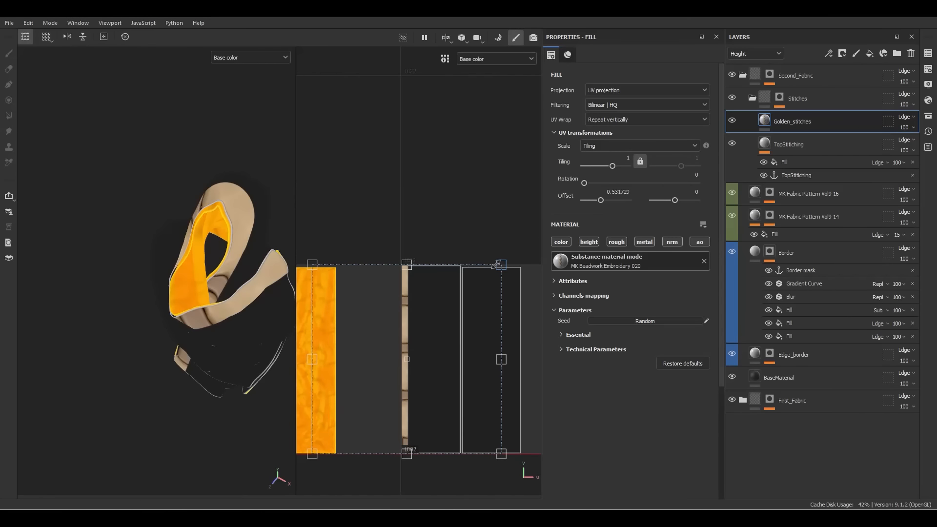
drag(497, 264, 403, 117)
scroll(408, 362, up, 8)
alt+middle_drag(403, 120, 420, 297)
drag(427, 240, 436, 214)
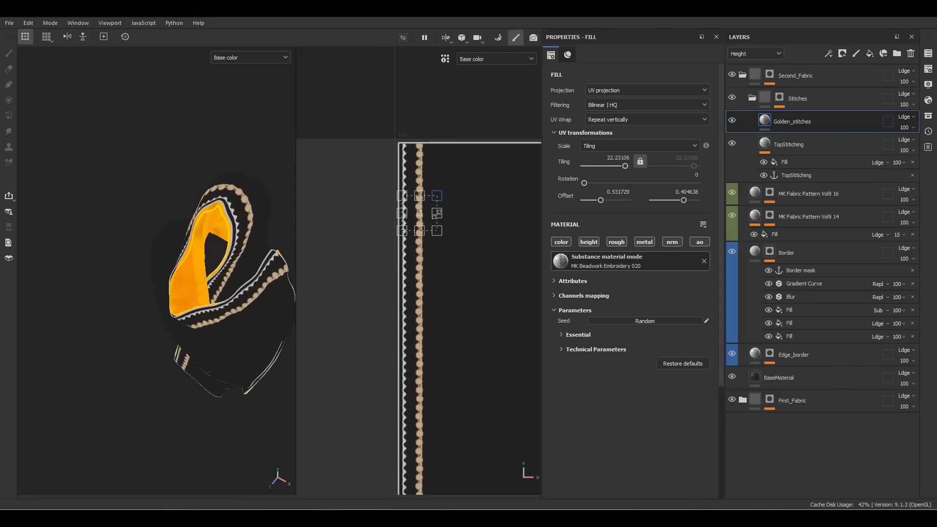
Set tiling to 100, then 95, and line the bead row up beside the stitching
double_click(613, 159)
text(100)
key(Return)
scroll(422, 278, up, 3)
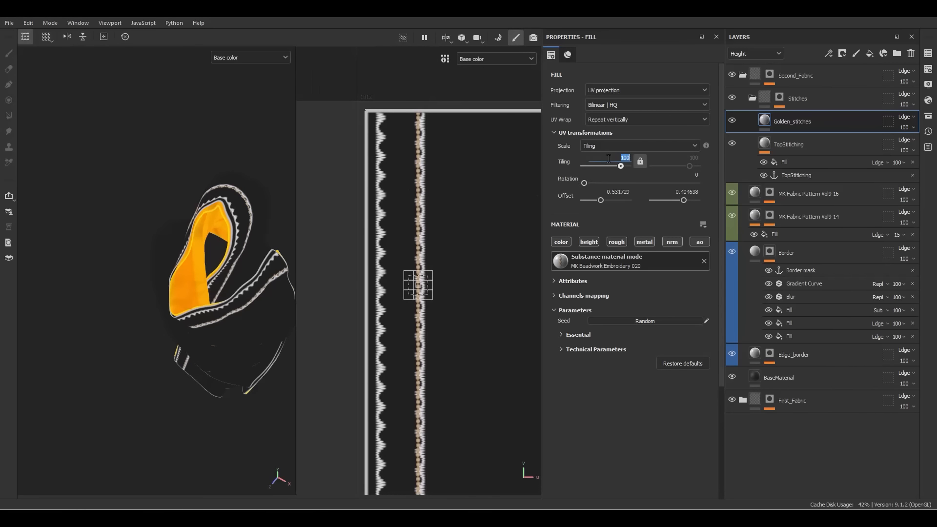
key(Return)
scroll(403, 303, up, 4)
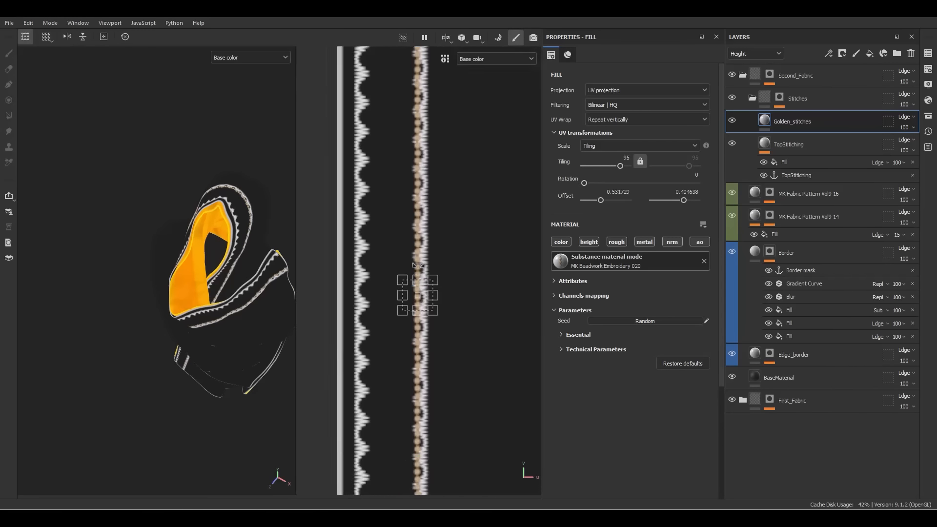
drag(468, 375, 384, 128)
scroll(111, 198, up, 10)
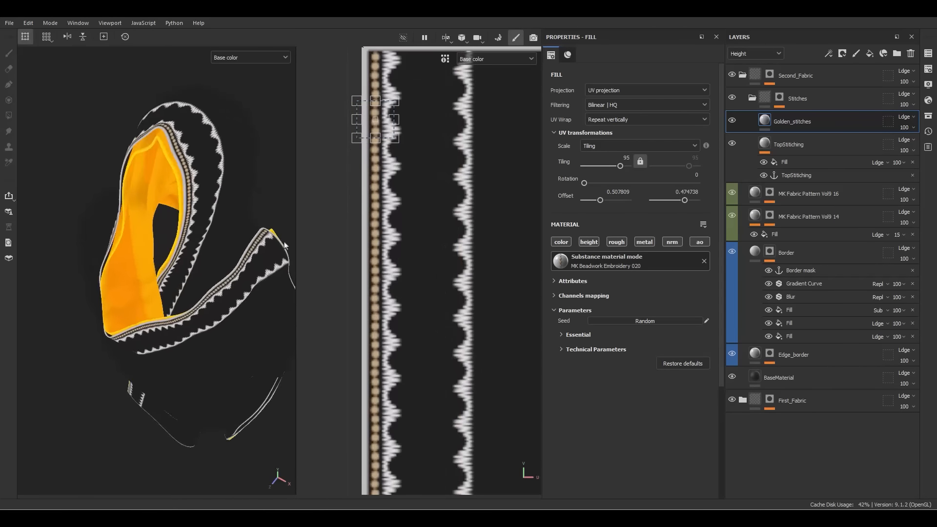
alt+drag(111, 198, 113, 174)
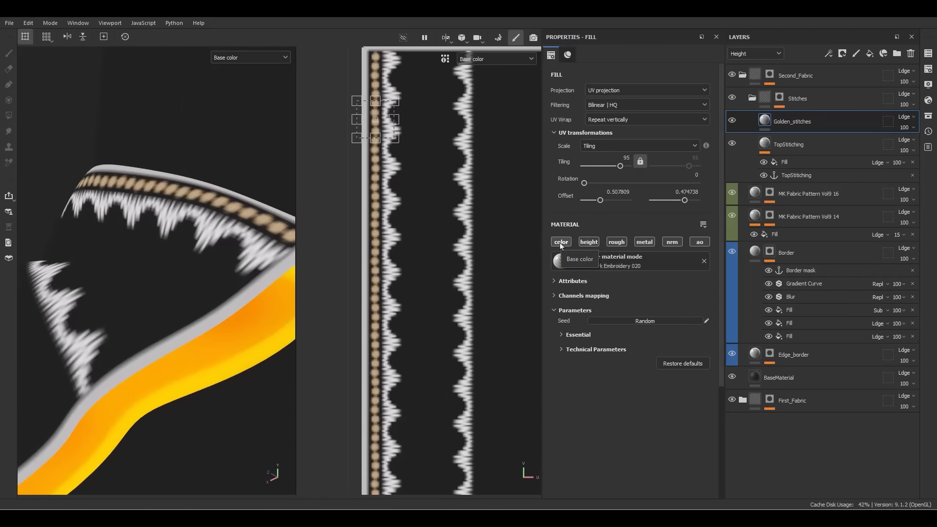
Set the beadwork's Metallic to 1 in Essential parameters and view the full material
click(585, 349)
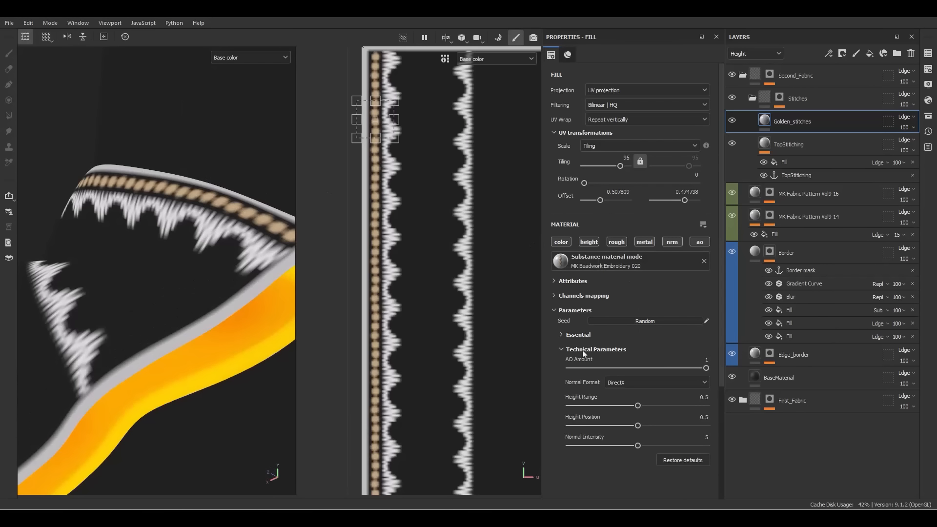
click(578, 335)
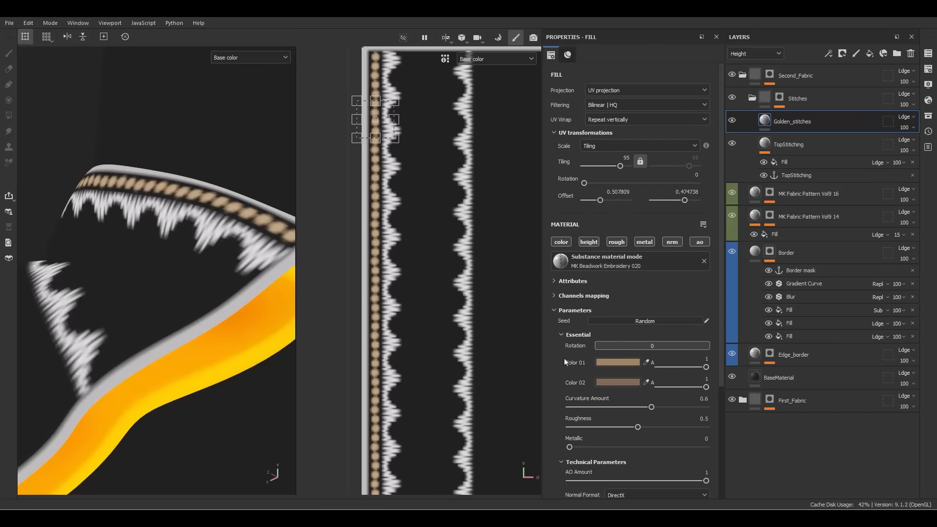
drag(579, 446, 819, 461)
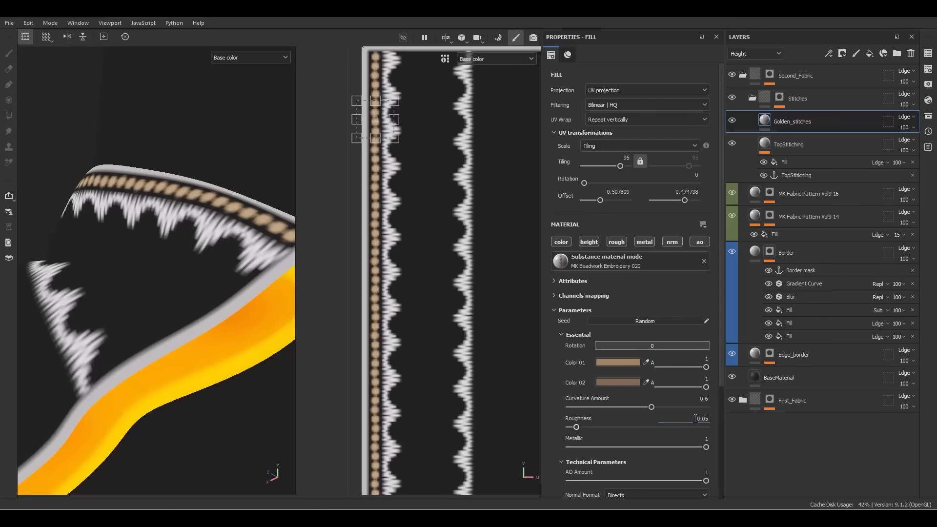
alt+drag(305, 289, 273, 243)
key(m)
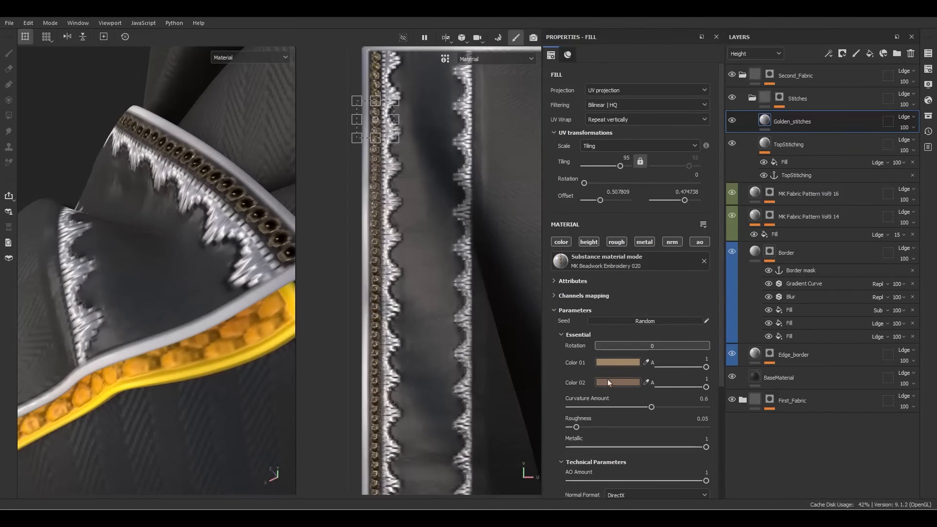
Set the first bead colour to gold CAA84B
click(624, 362)
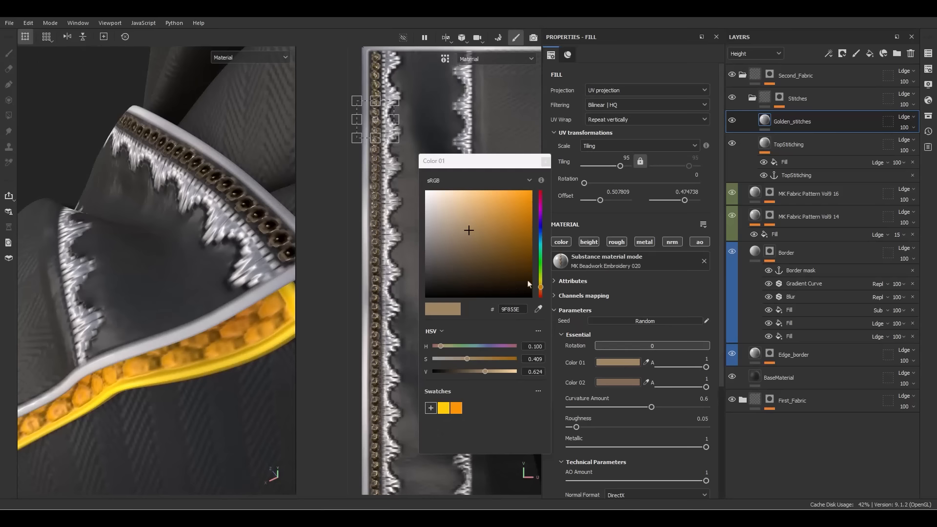
click(495, 370)
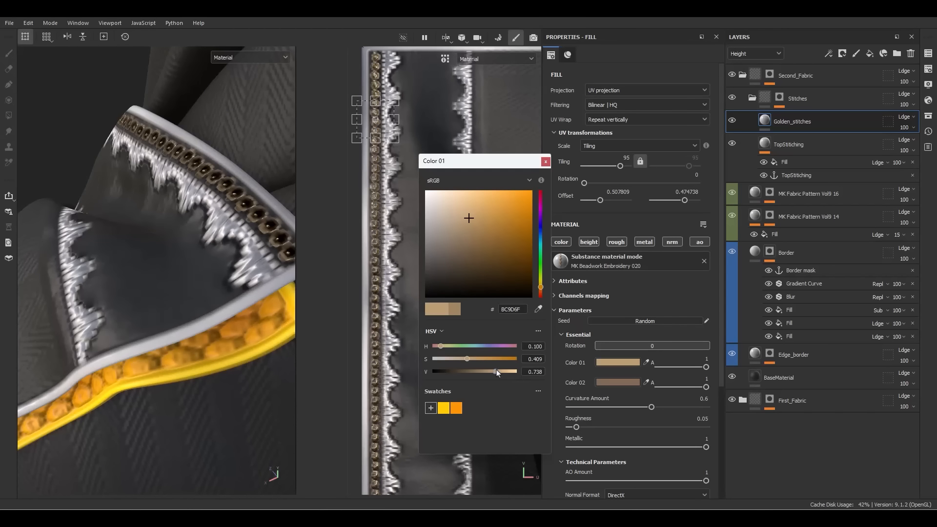
click(499, 370)
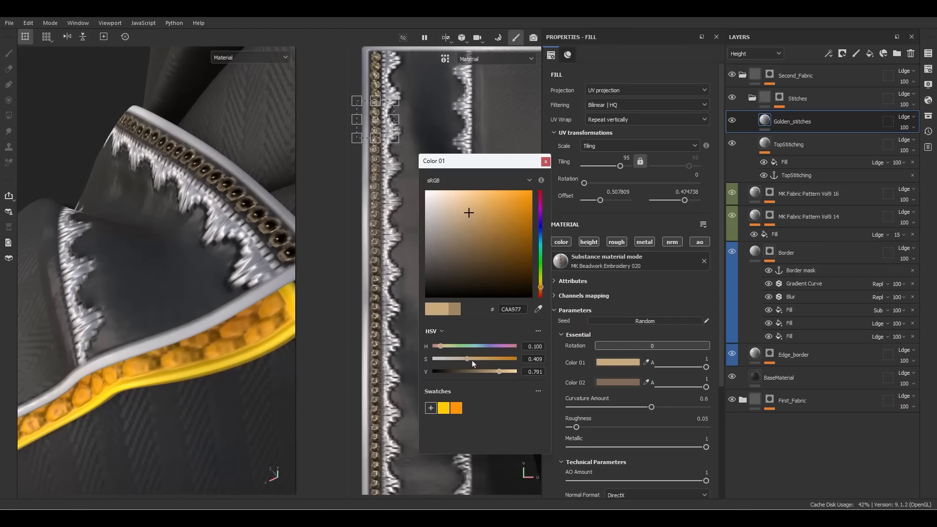
drag(474, 363, 485, 363)
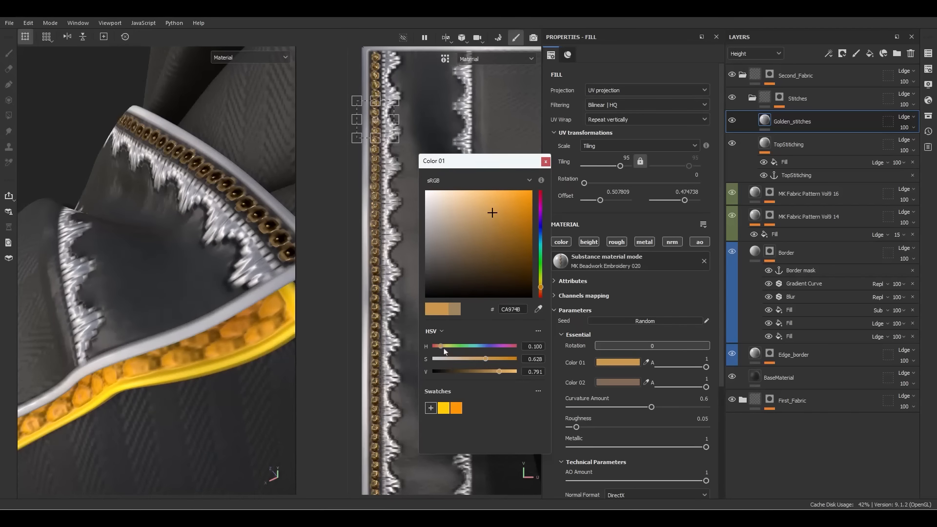
click(443, 346)
click(443, 347)
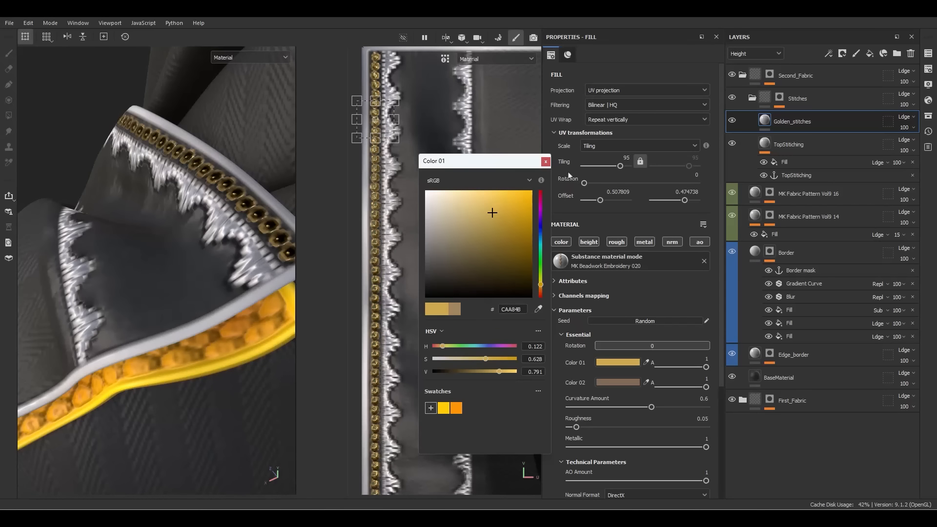
click(545, 162)
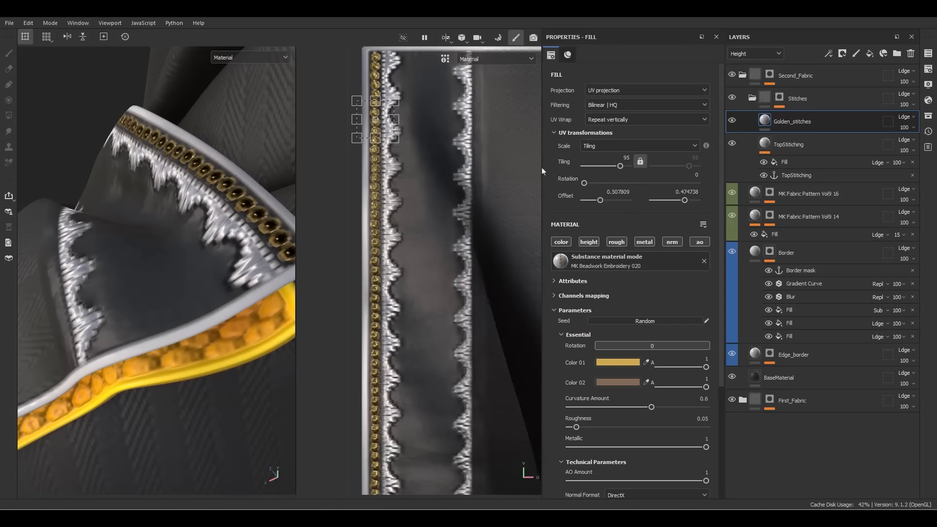
Set the second bead colour to yellow FFCB00 and inspect the gold beads in full material view
click(608, 380)
click(443, 408)
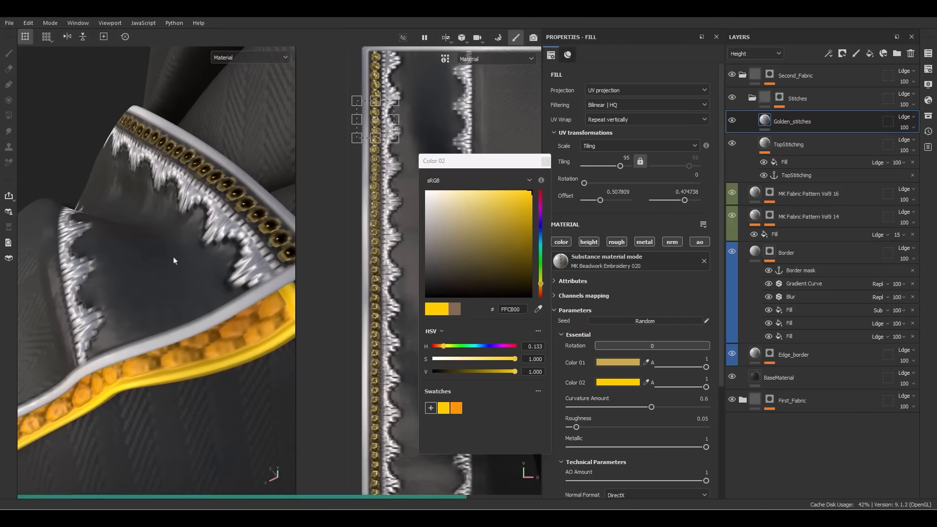
alt+drag(174, 260, 342, 222)
click(546, 162)
key(c)
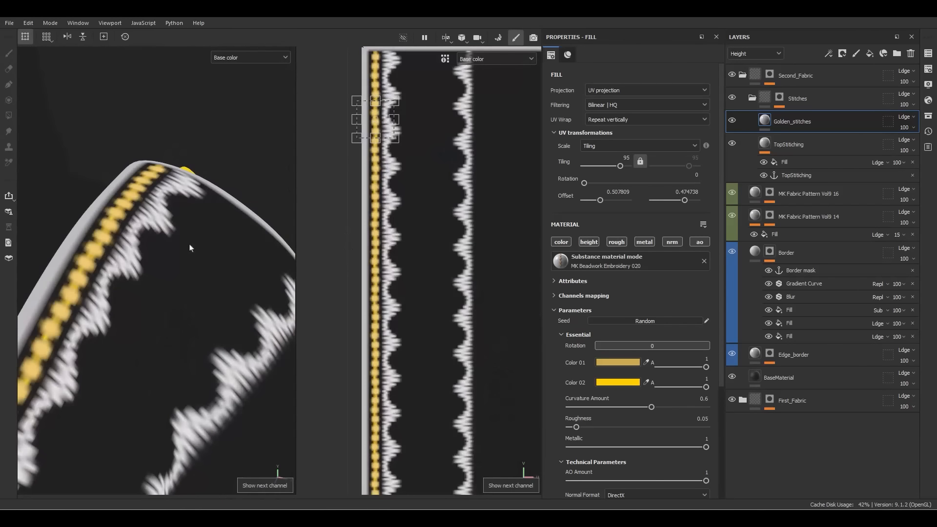
scroll(193, 259, down, 3)
key(m)
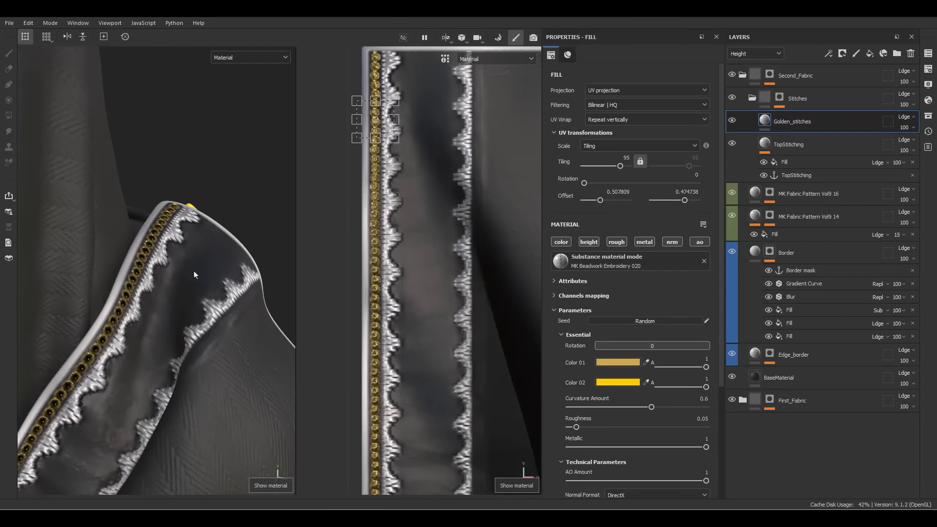
alt+drag(148, 301, 215, 220)
scroll(219, 229, up, 5)
alt+drag(218, 274, 201, 236)
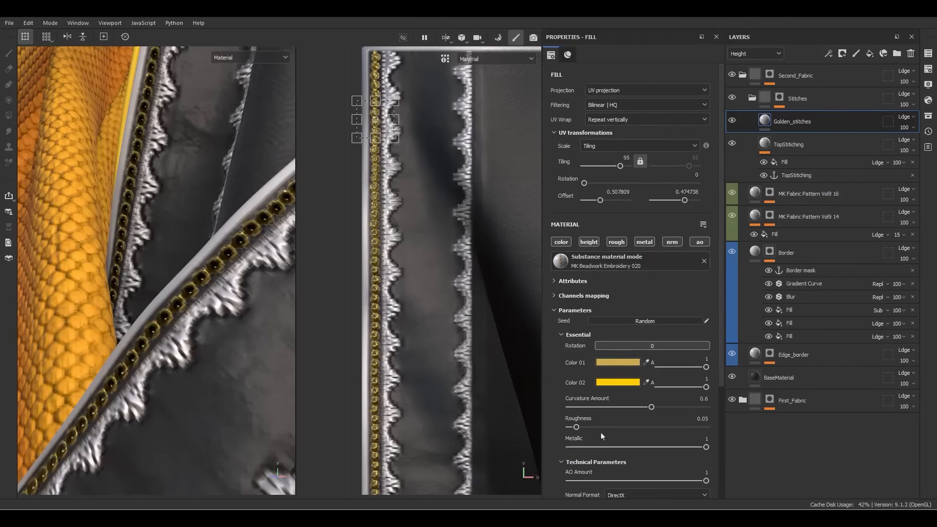
scroll(595, 341, down, 2)
scroll(604, 401, down, 2)
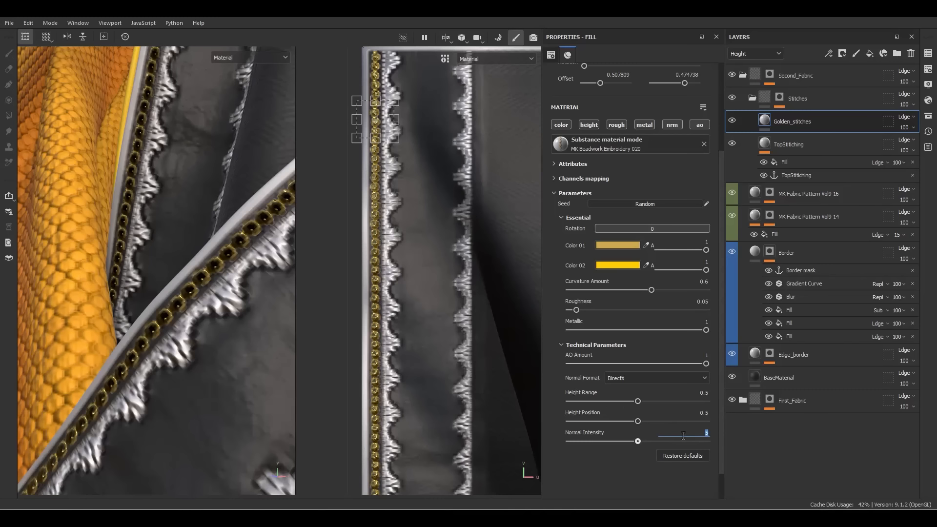
Set Normal Intensity to 2 and lower Height Range to 0.02, then 0.05
key(Return)
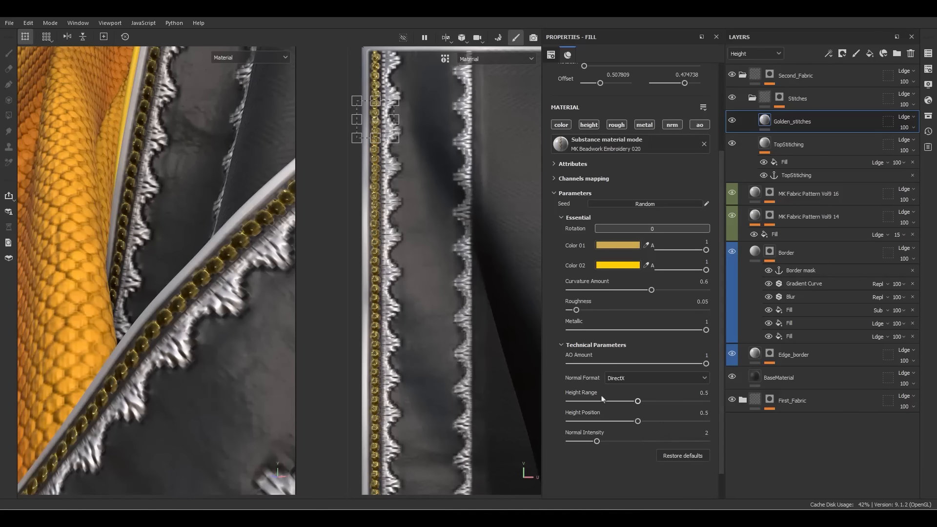
click(685, 391)
text(.02)
key(Return)
alt+drag(142, 297, 225, 279)
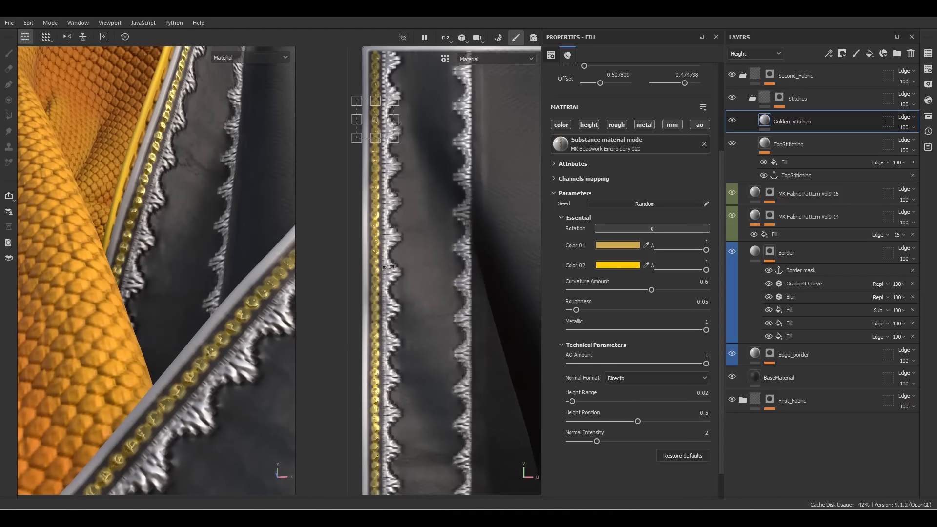
click(688, 392)
alt+drag(127, 342, 194, 269)
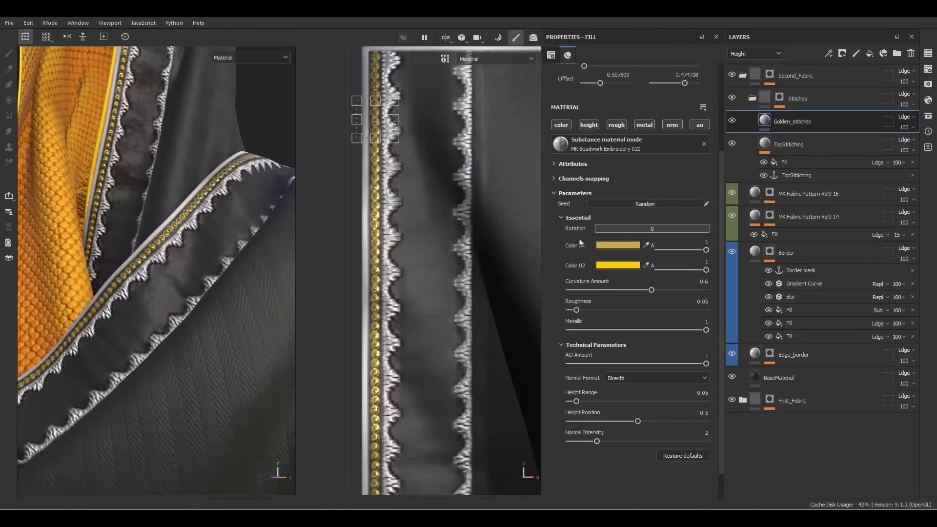
Add a Golden_stitches anchor point and a fill referencing that anchor
right_click(789, 129)
click(826, 451)
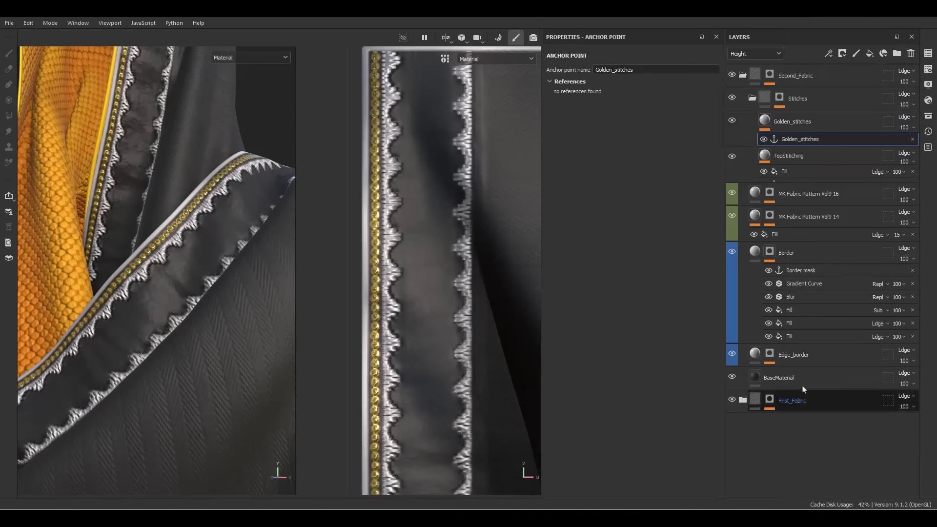
right_click(787, 140)
click(823, 302)
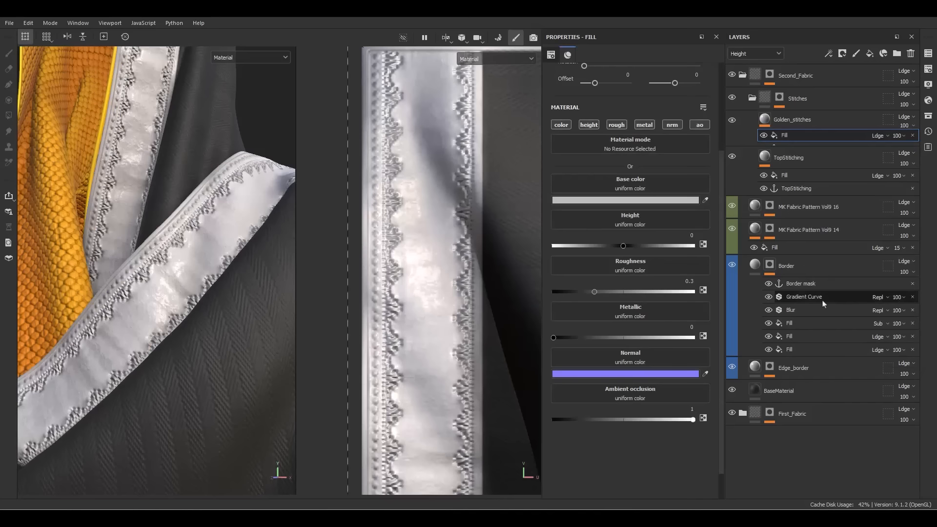
click(663, 146)
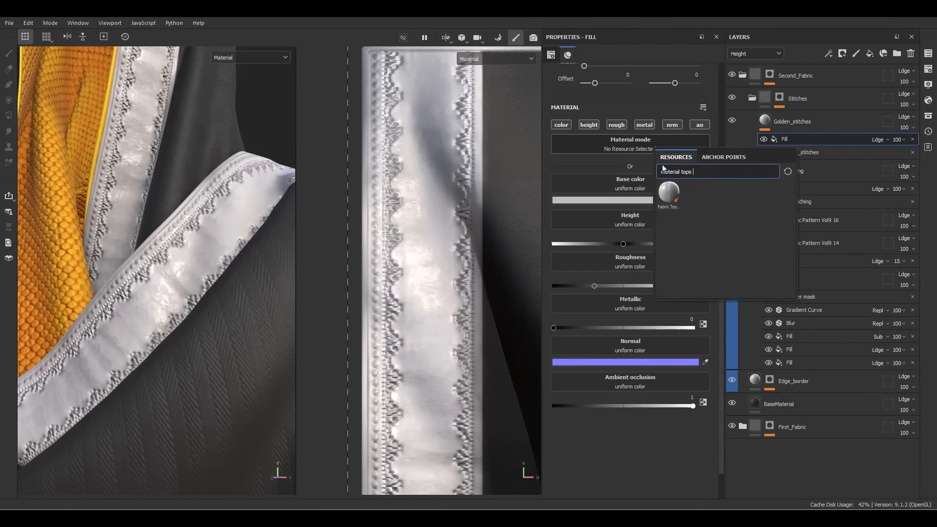
click(724, 156)
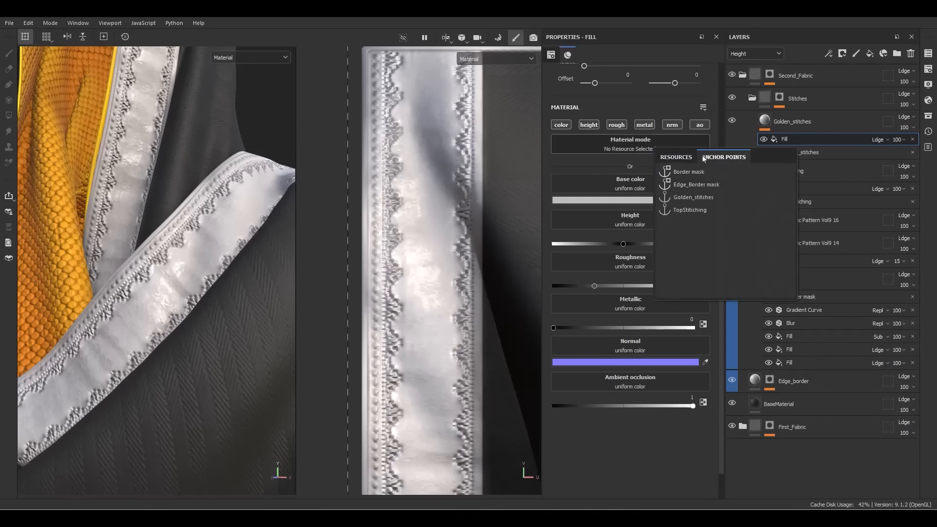
click(693, 198)
Set the fill's UV Wrap to None and offset the copied bead row sideways into a new row
scroll(379, 273, down, 3)
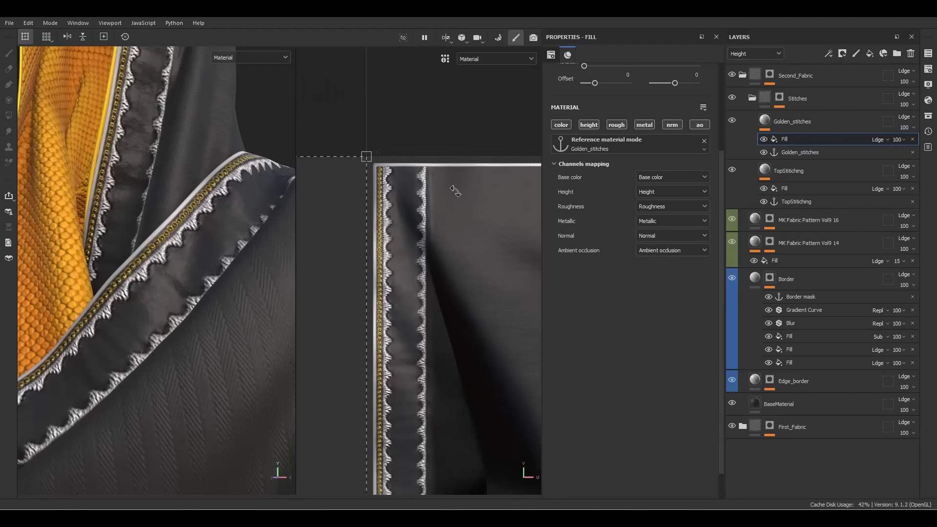
scroll(589, 135, up, 3)
click(615, 120)
click(605, 132)
scroll(463, 211, down, 6)
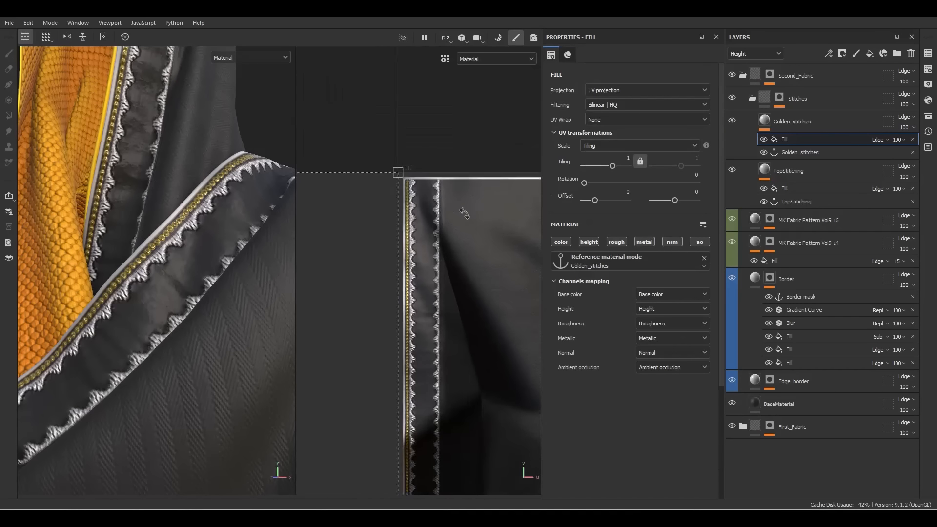
drag(414, 290, 541, 282)
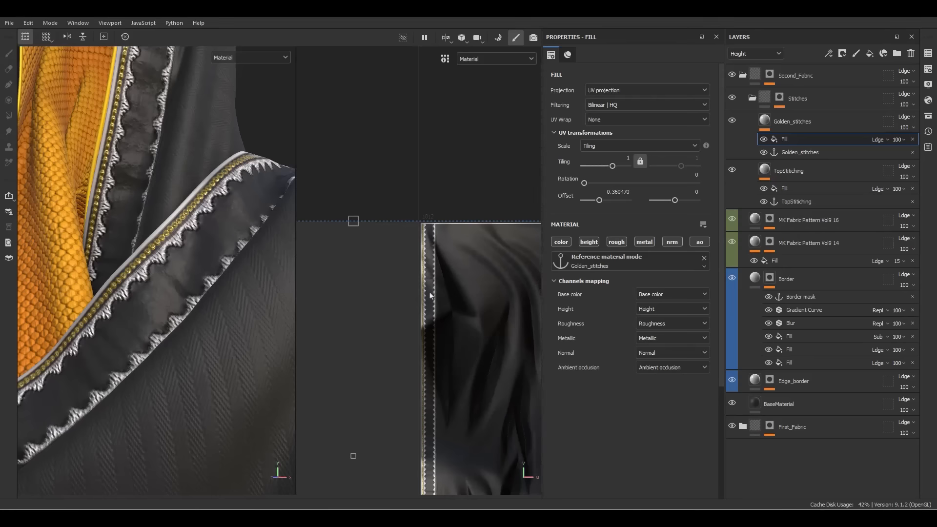
drag(429, 293, 561, 294)
scroll(416, 254, up, 5)
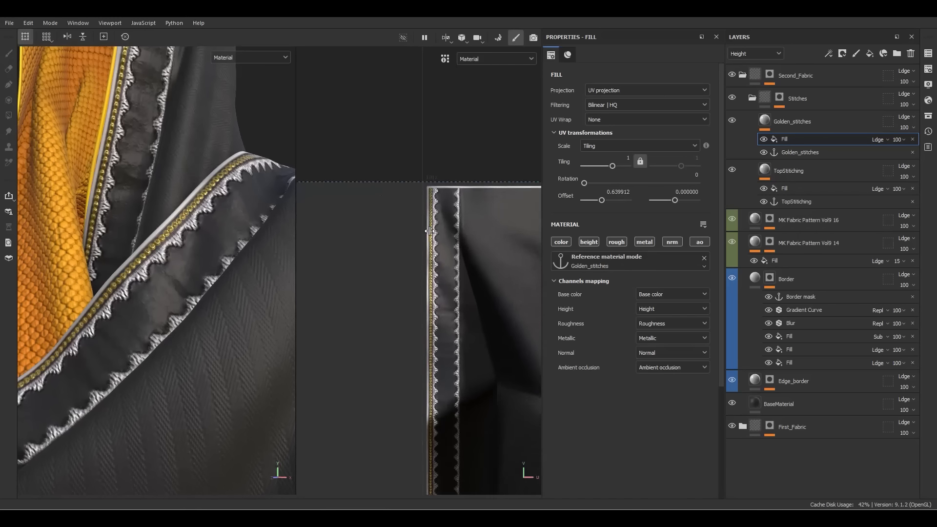
scroll(429, 231, up, 2)
drag(431, 235, 507, 240)
drag(603, 243, 754, 253)
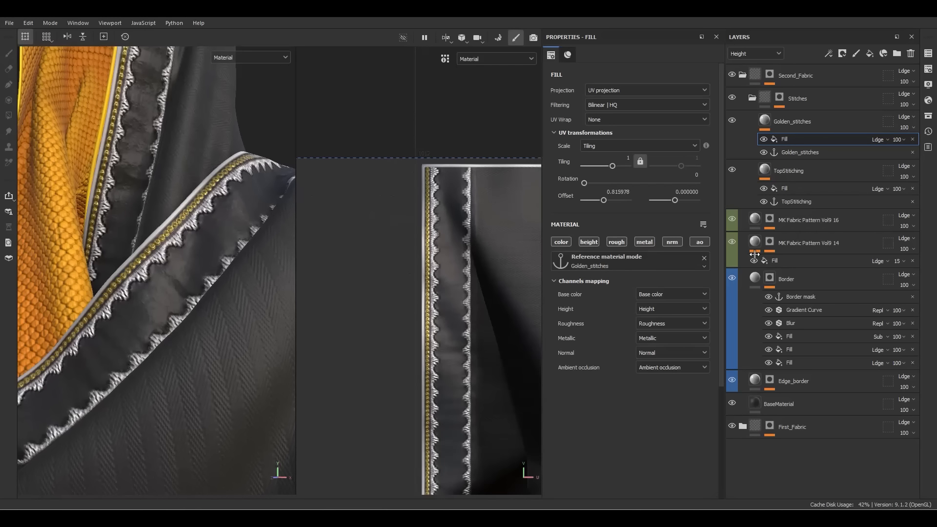
scroll(460, 245, down, 6)
drag(473, 309, 376, 309)
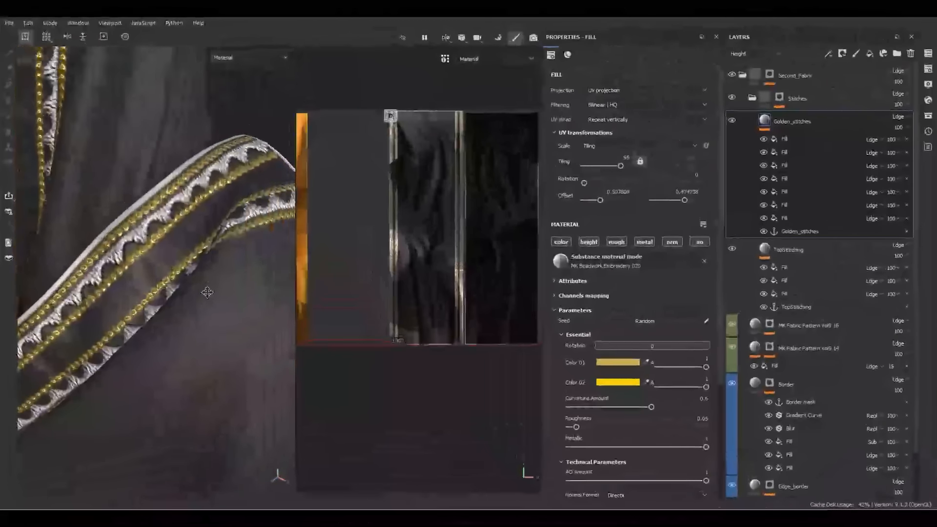
scroll(128, 296, up, 5)
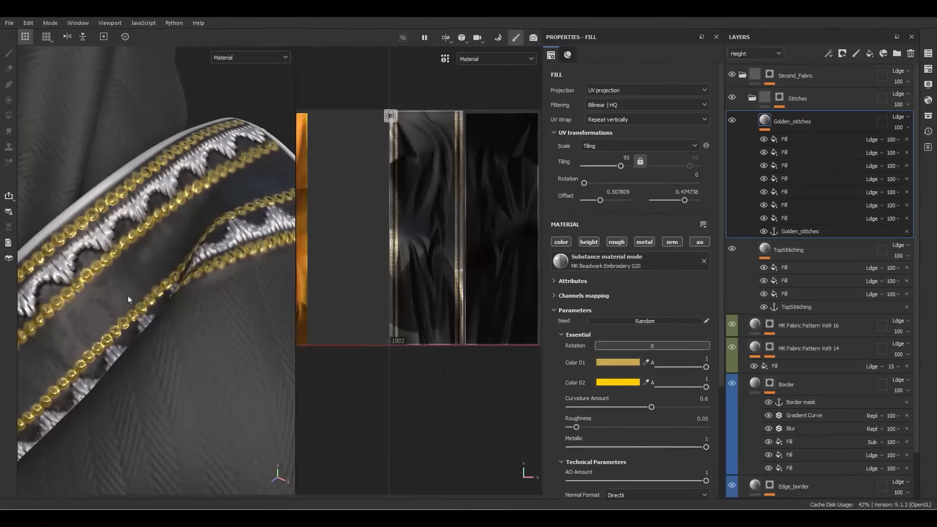
Add MK Beadwork Embroidery 017 from Assets as a layer named MMiddle stitches
click(928, 115)
drag(750, 127, 414, 130)
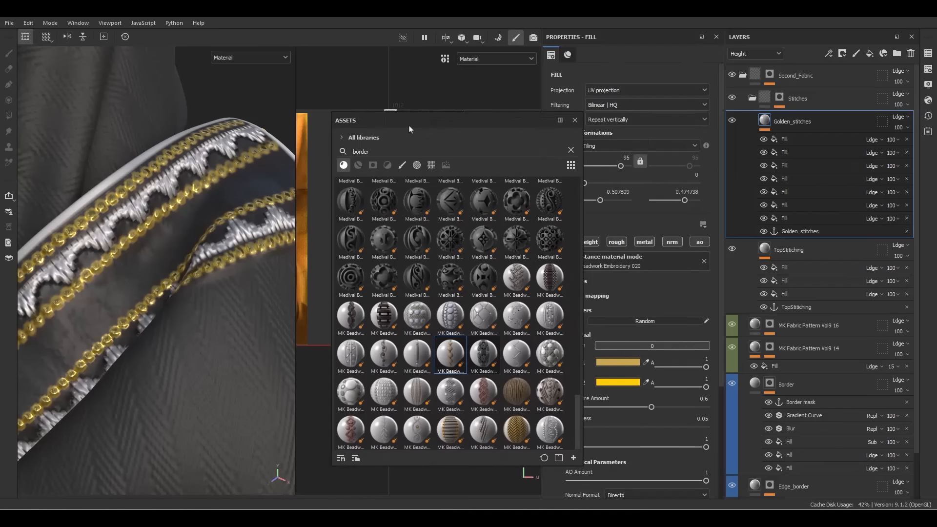
drag(559, 319, 816, 122)
double_click(834, 123)
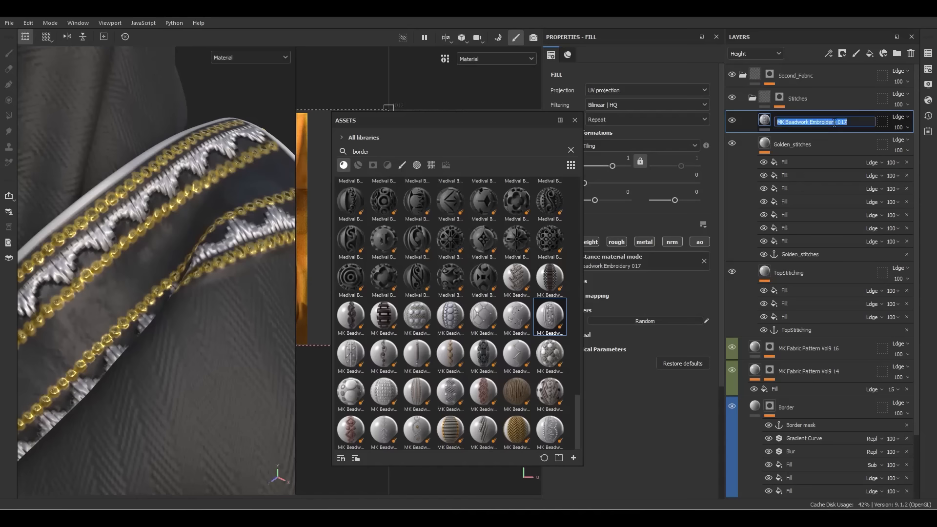
text(MMiddle)
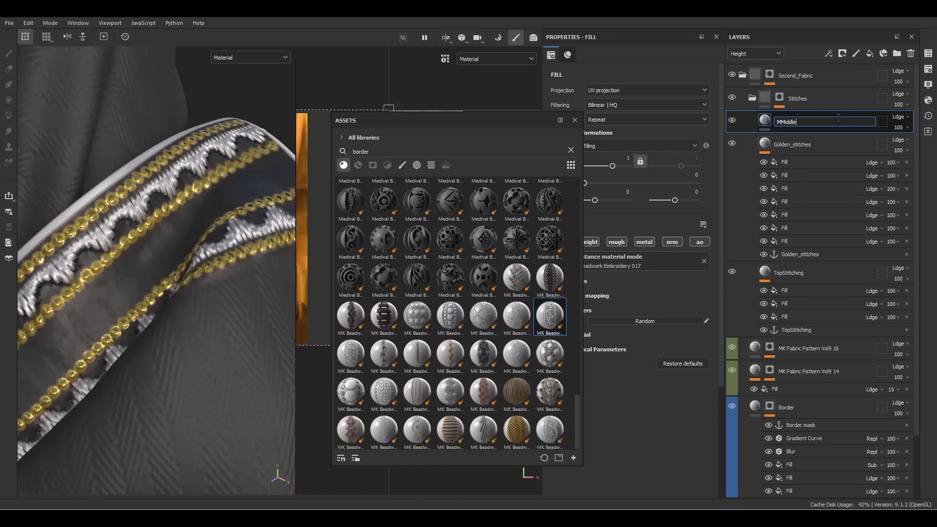
text( stitches)
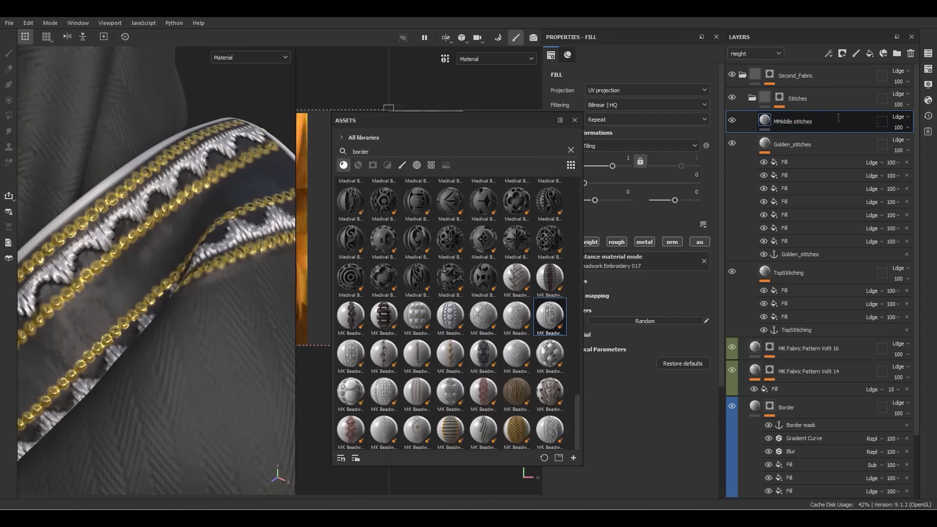
key(Return)
Set the MMiddle stitches UV Wrap to None and reframe the 2D view
click(574, 120)
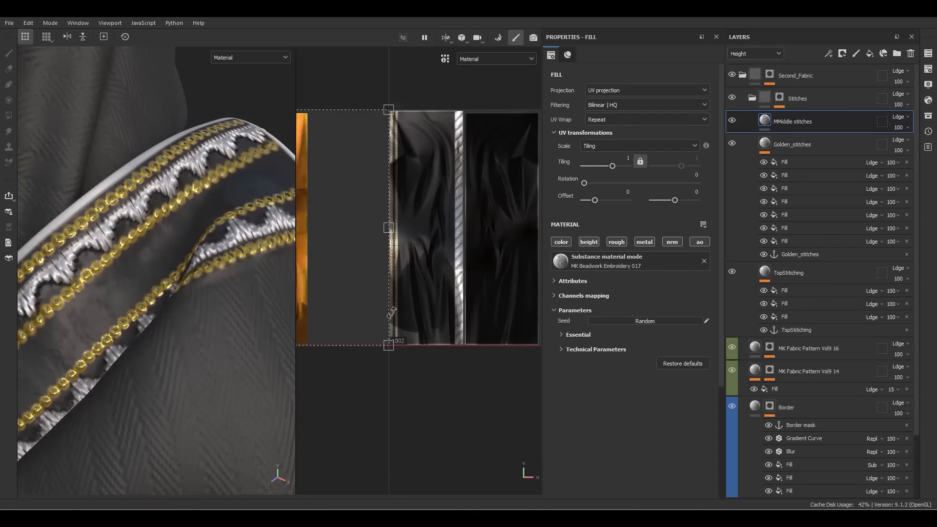
click(632, 122)
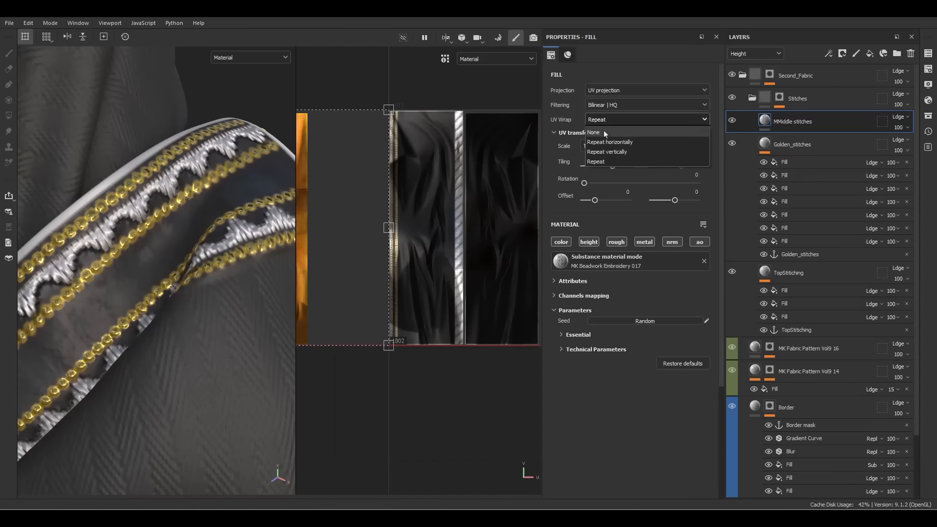
click(605, 132)
alt+right_drag(501, 149, 478, 188)
alt+middle_drag(479, 188, 550, 177)
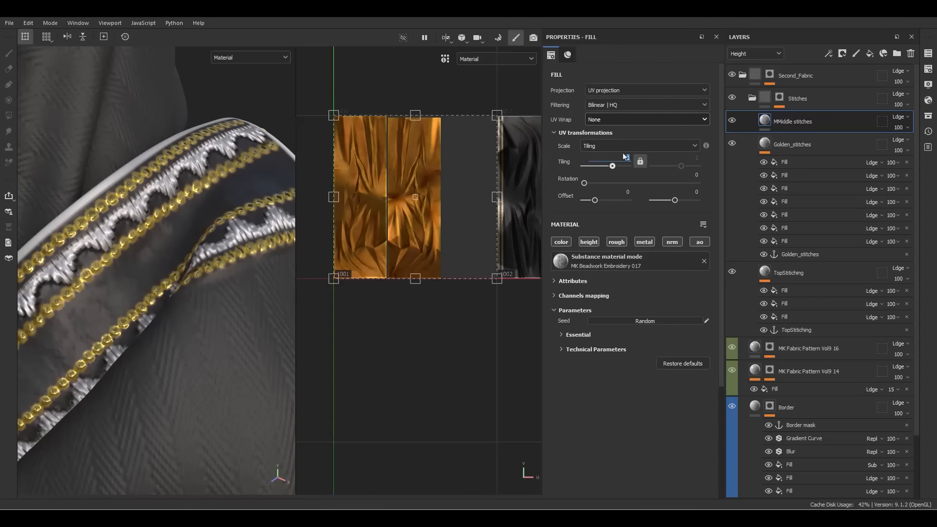
Set the embroidery tiling to 50 and drag the pattern over the border's middle band
text(50)
key(Return)
alt+right_drag(450, 223, 382, 155)
drag(382, 155, 460, 65)
scroll(385, 143, down, 10)
scroll(464, 74, up, 2)
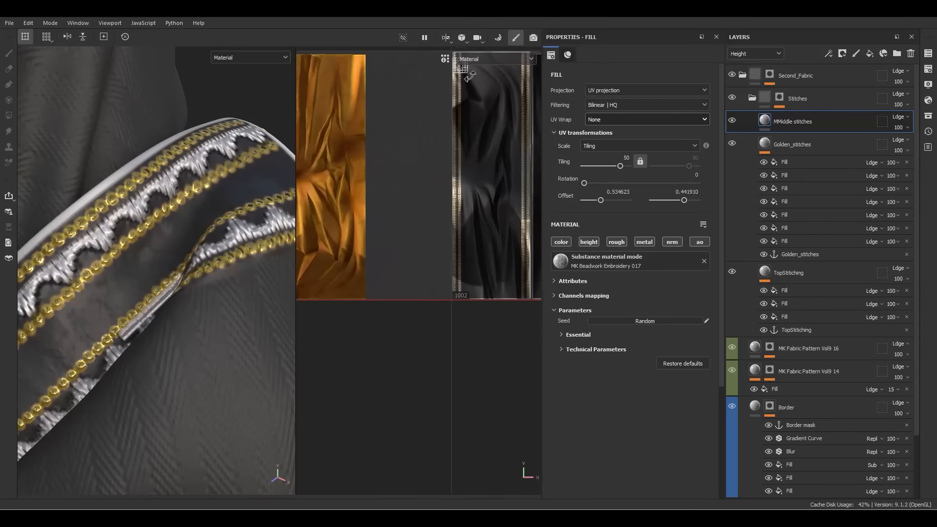
alt+middle_drag(470, 76, 489, 239)
scroll(487, 221, up, 6)
scroll(489, 217, up, 5)
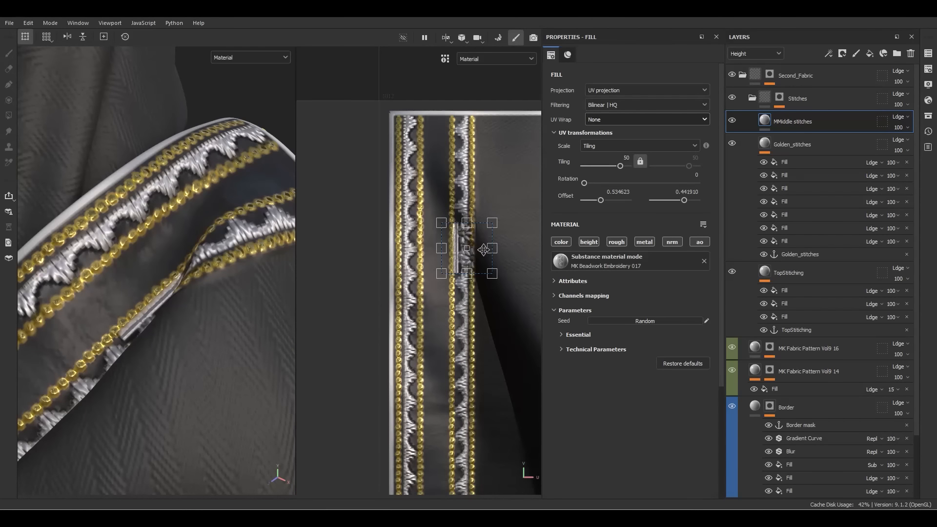
drag(483, 250, 449, 139)
scroll(443, 142, up, 2)
scroll(443, 141, up, 2)
Set UV Wrap so the beadwork embroidery repeats only vertically
click(643, 119)
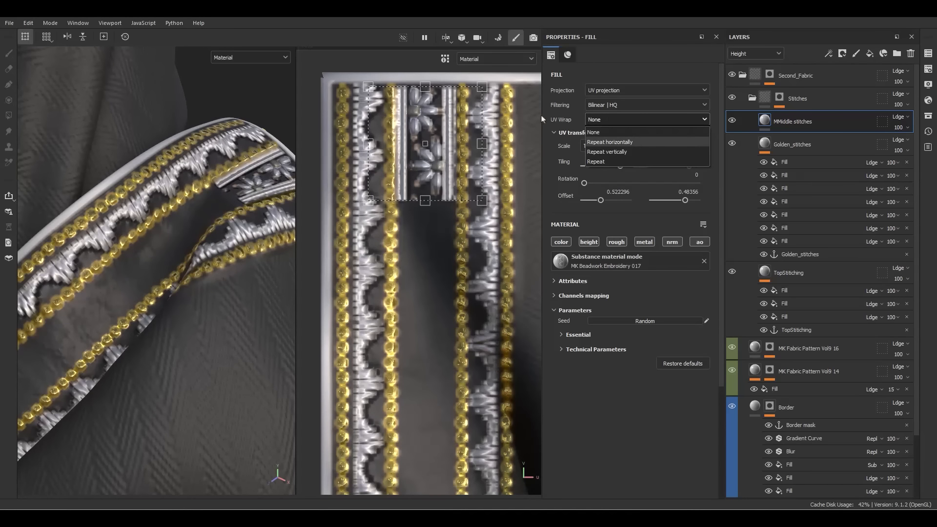
click(606, 152)
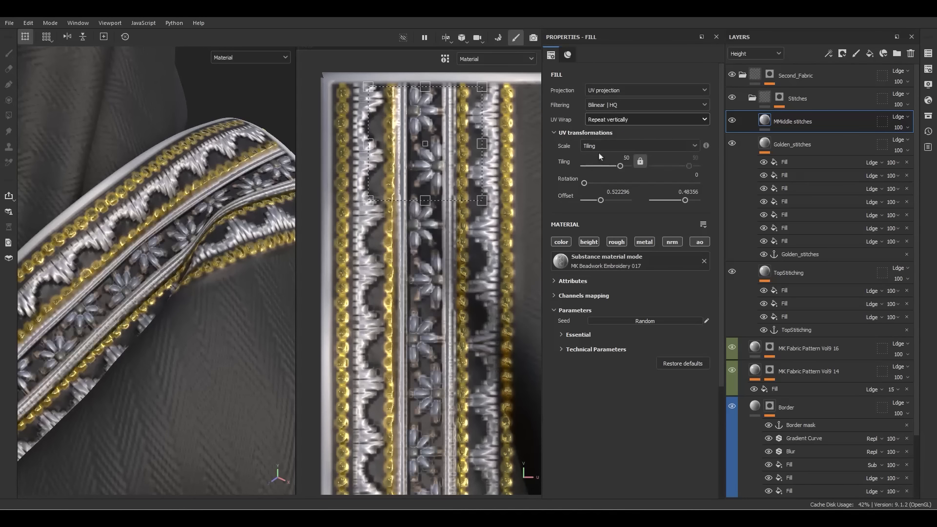
scroll(228, 215, down, 5)
alt+drag(228, 214, 117, 274)
scroll(258, 228, up, 3)
scroll(258, 229, up, 1)
scroll(341, 222, up, 2)
alt+middle_drag(391, 209, 362, 274)
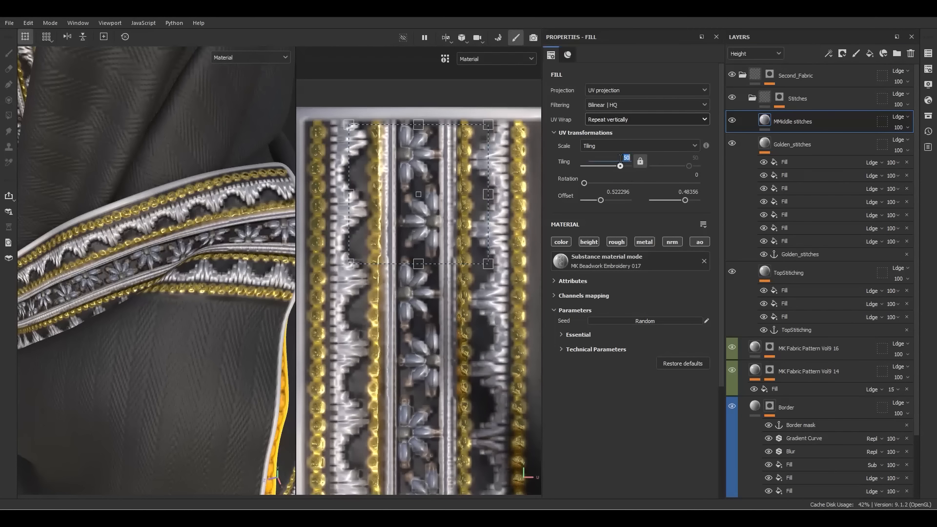
Rescale the embroidery strip to tiling 62 and nudge it slightly to the right
drag(620, 159, 619, 159)
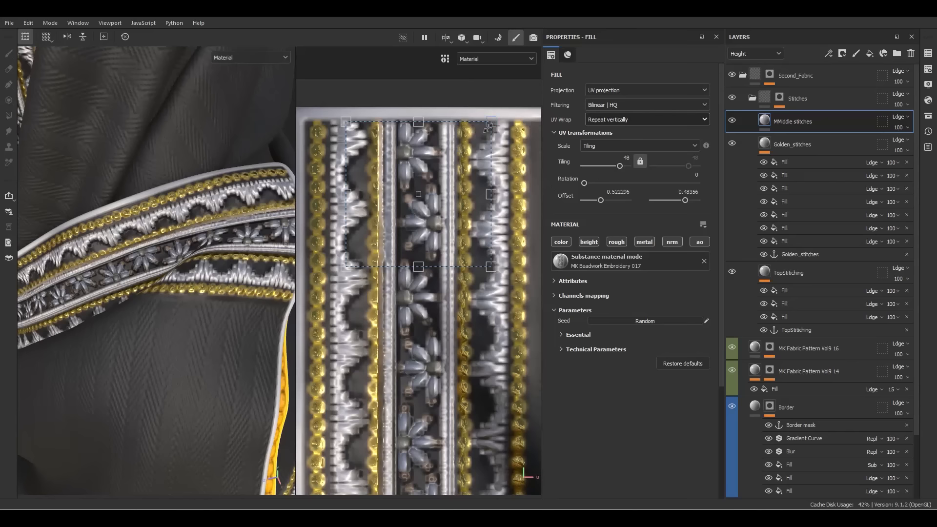
drag(487, 128, 475, 147)
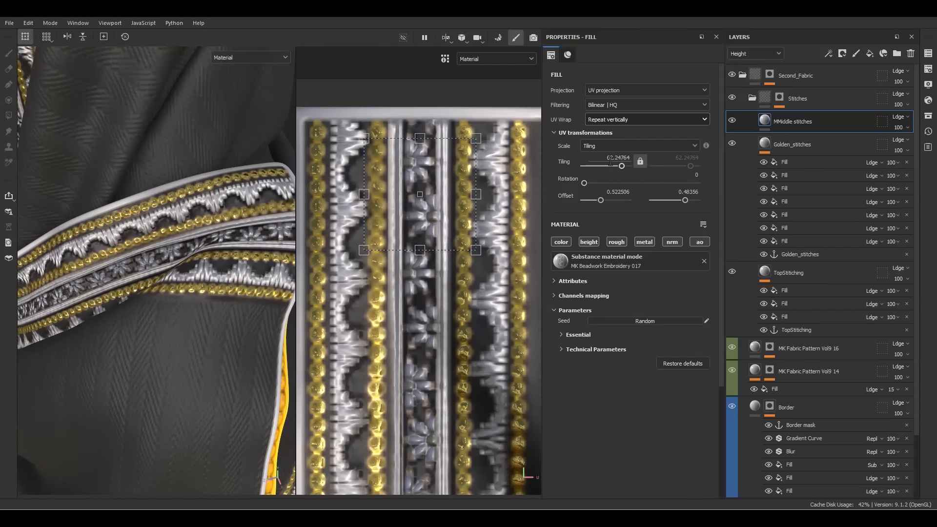
text(62)
key(Return)
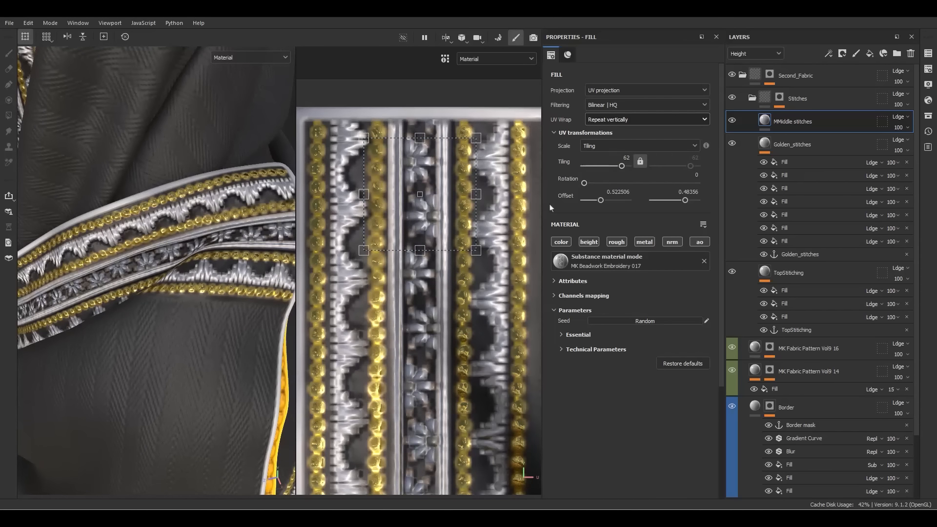
drag(434, 231, 435, 232)
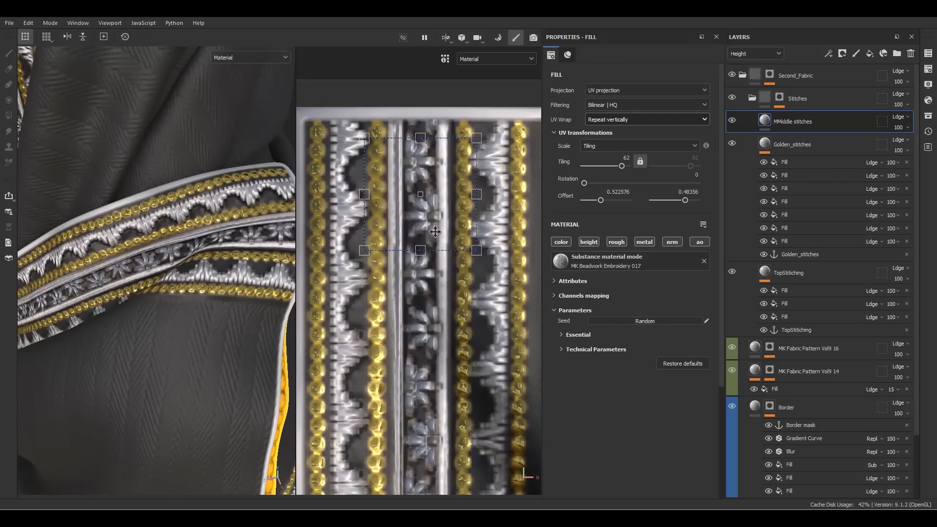
alt+drag(138, 246, 449, 296)
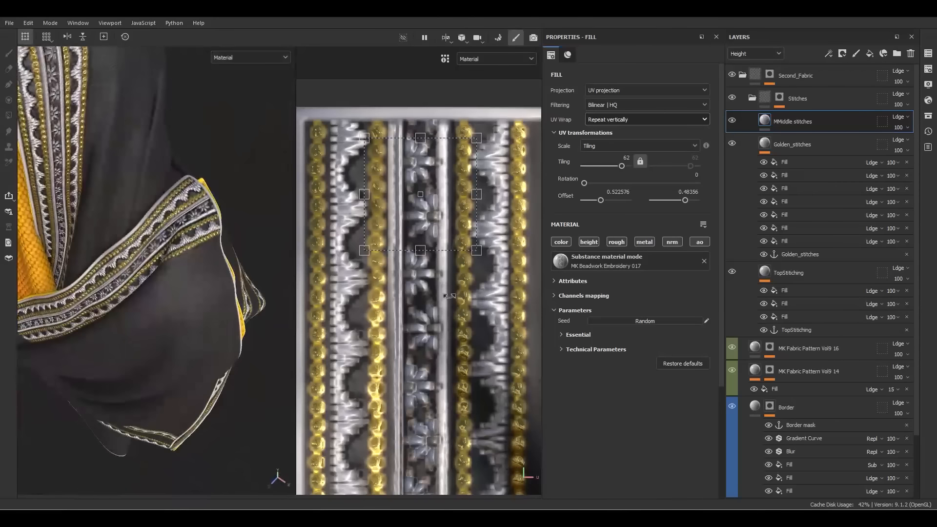
Expand Essential and Technical Parameters, then set Normal Intensity 2 and Height Range 0.1
click(599, 348)
click(576, 335)
scroll(576, 339, down, 5)
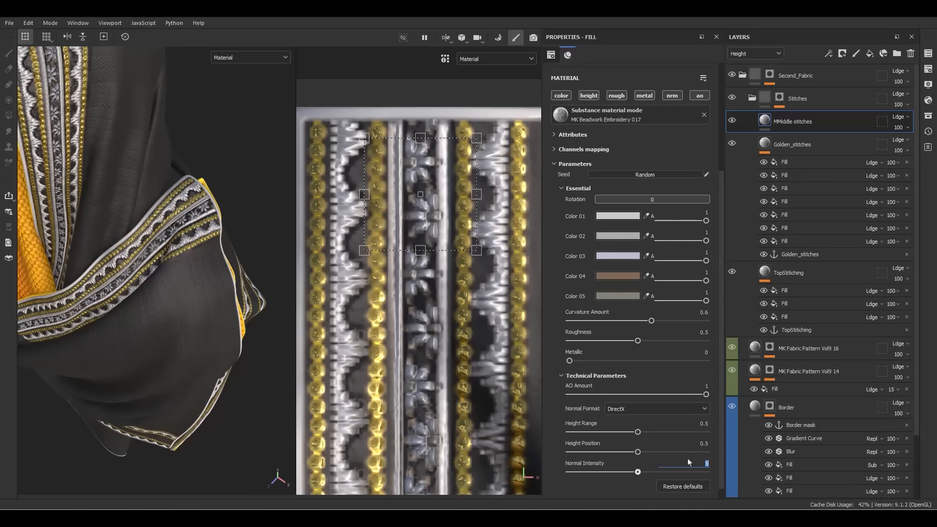
key(Return)
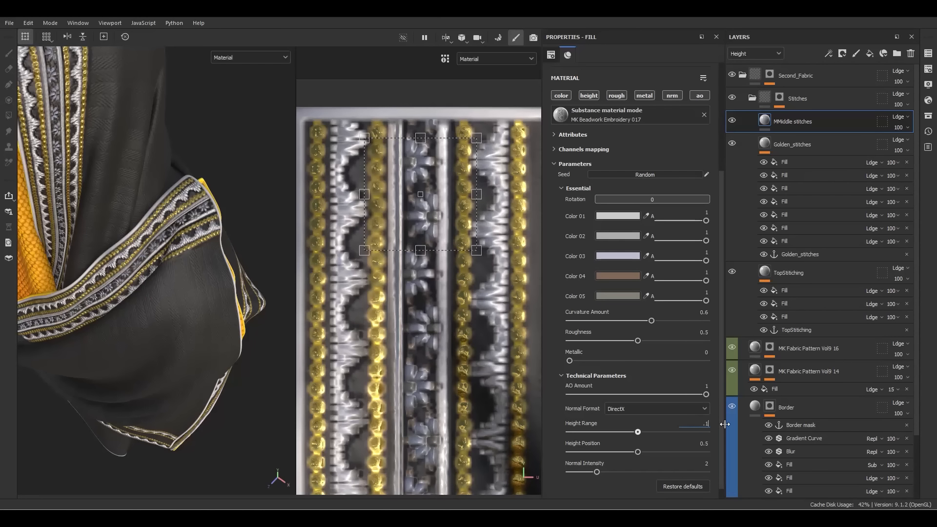
key(Return)
scroll(212, 196, up, 5)
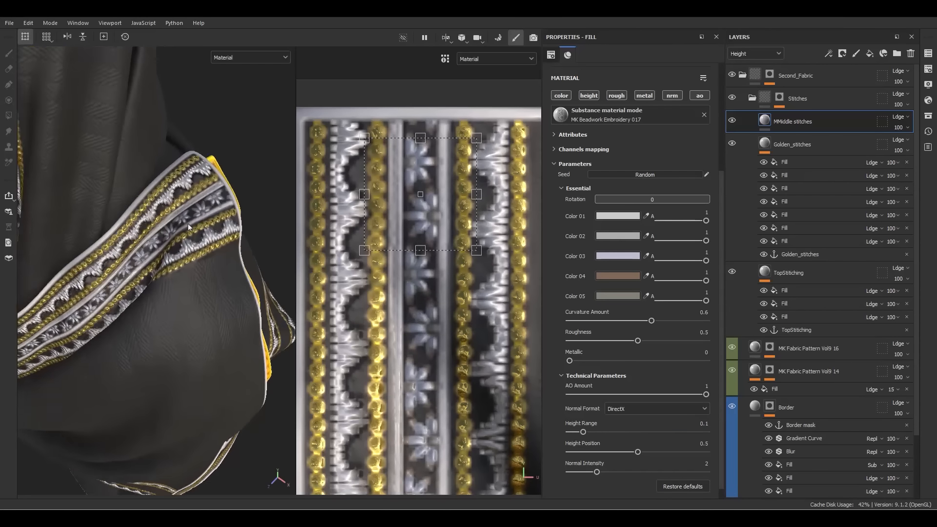
alt+drag(212, 196, 223, 240)
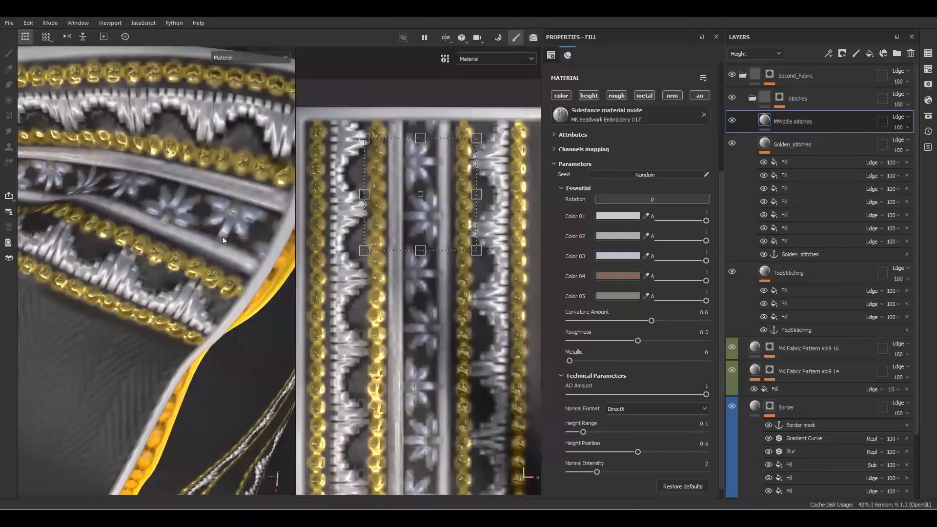
scroll(183, 211, down, 5)
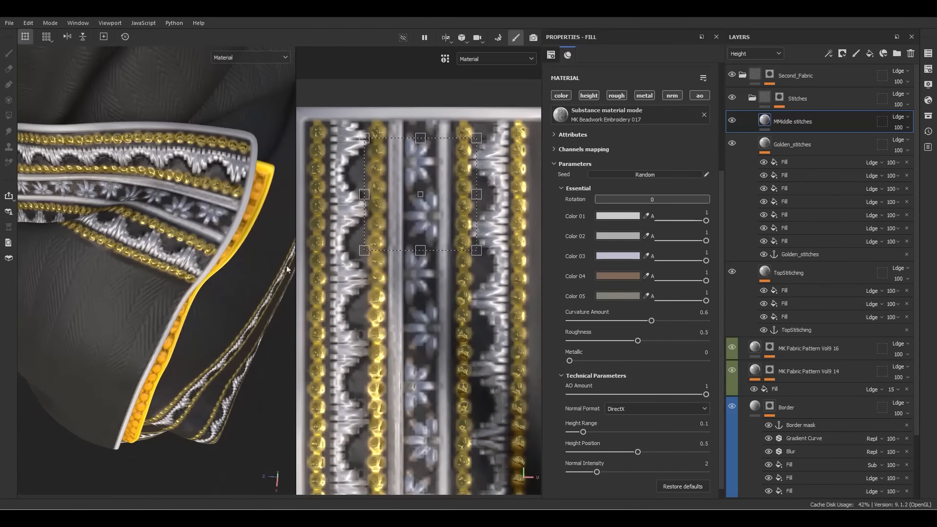
scroll(216, 203, up, 5)
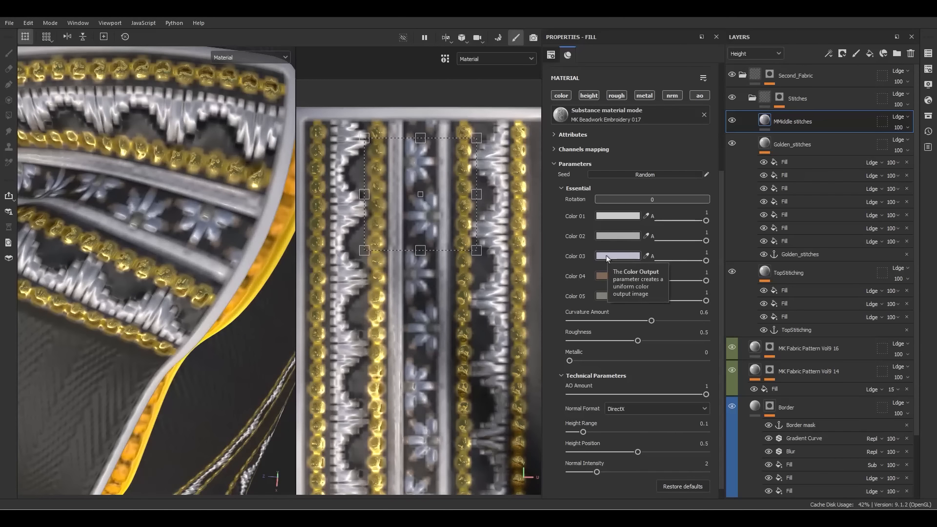
scroll(214, 262, down, 7)
alt+drag(212, 262, 156, 184)
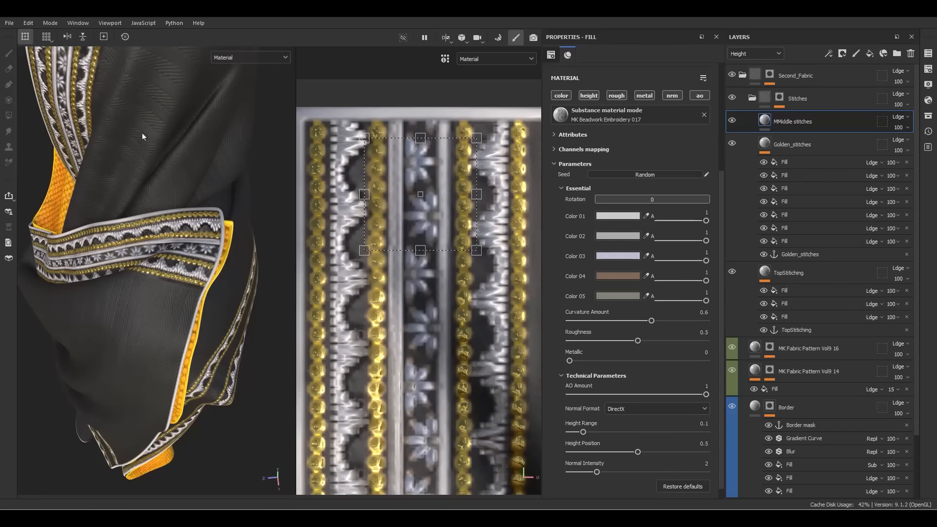
Change Color 03 of the flowers to blue #0085FF
click(617, 257)
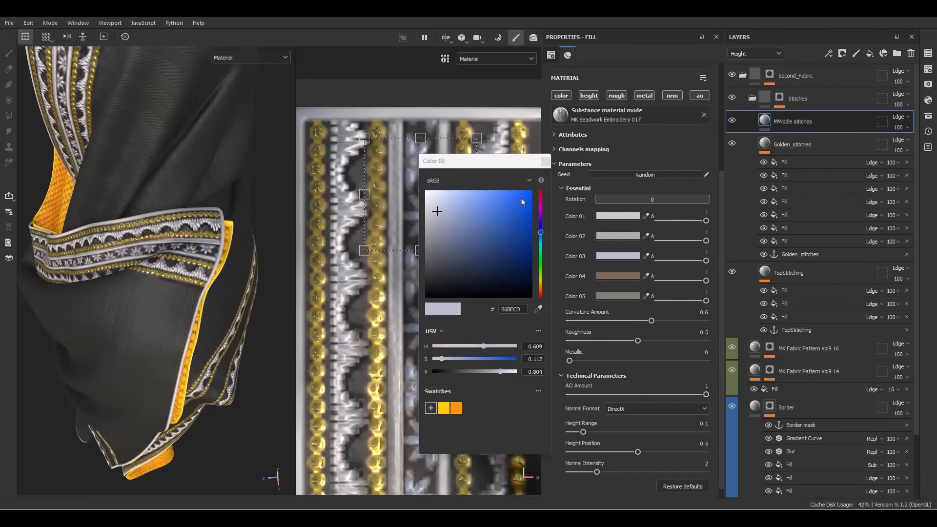
drag(523, 199, 538, 184)
scroll(140, 214, up, 3)
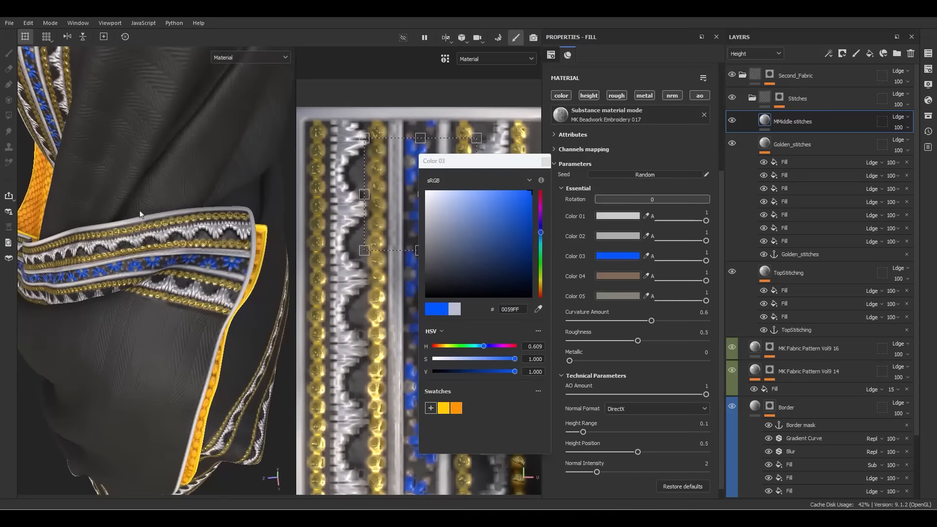
scroll(140, 213, up, 5)
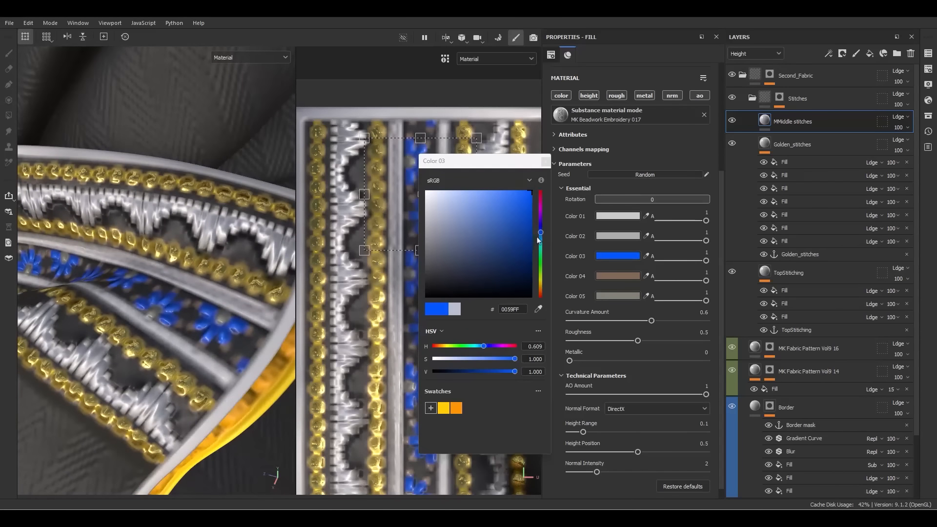
drag(540, 237, 540, 239)
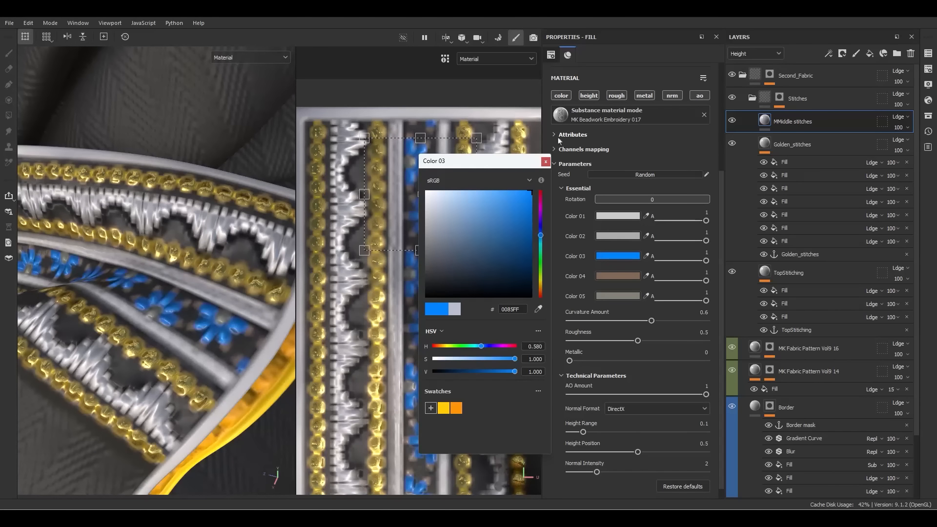
click(545, 160)
scroll(227, 295, down, 6)
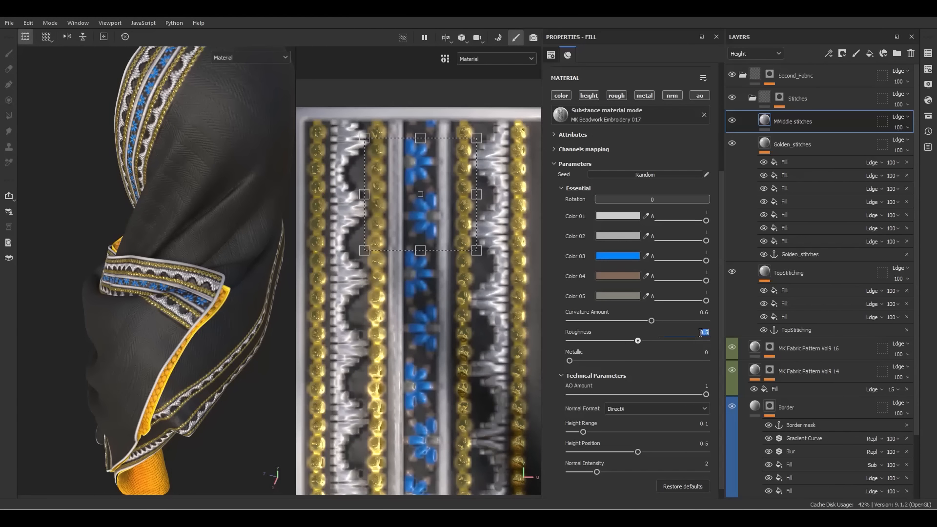
Lower the embroidery's roughness to 0.1 and frame the whole shawl to review it
text(0.1)
key(Return)
scroll(218, 229, up, 6)
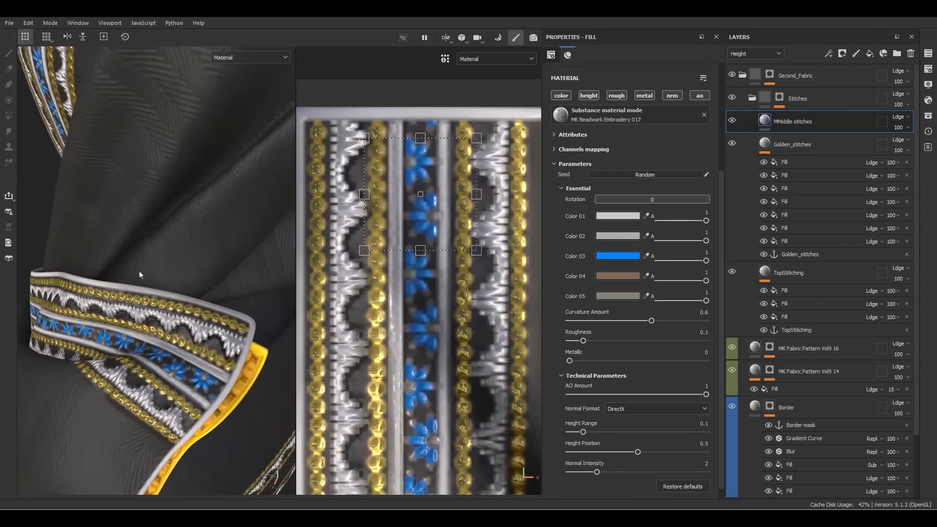
alt+drag(178, 260, 266, 175)
key(f)
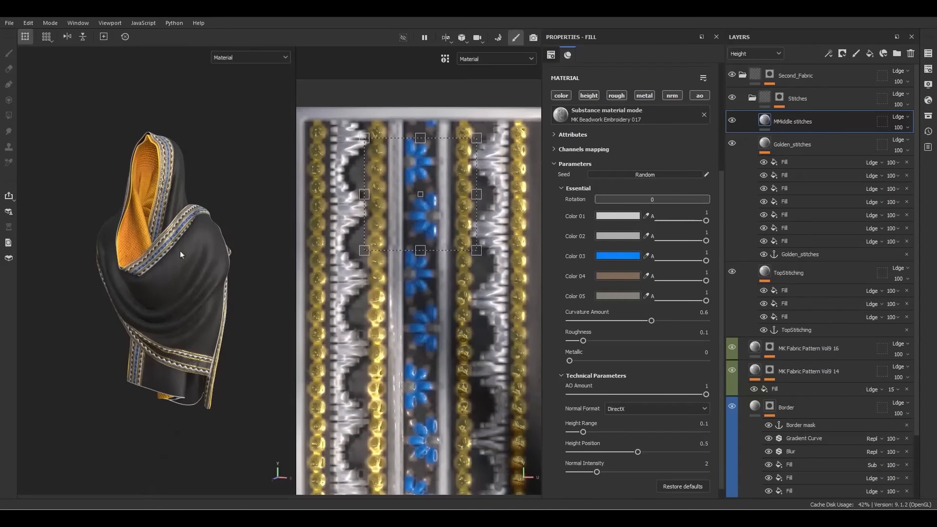
scroll(181, 254, up, 5)
right_click(773, 122)
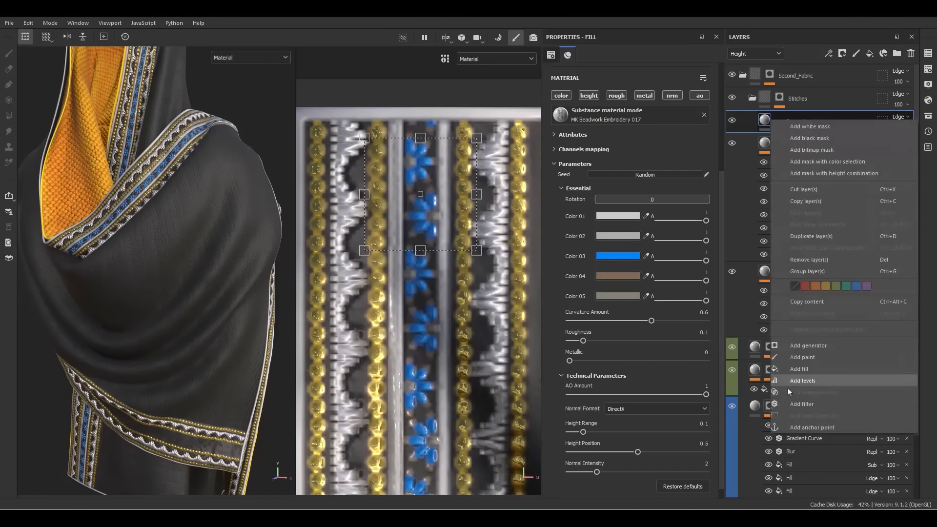
Anchor MMiddle stitches and add a fill layer that uses the MMiddle stitches anchor as its material
click(812, 427)
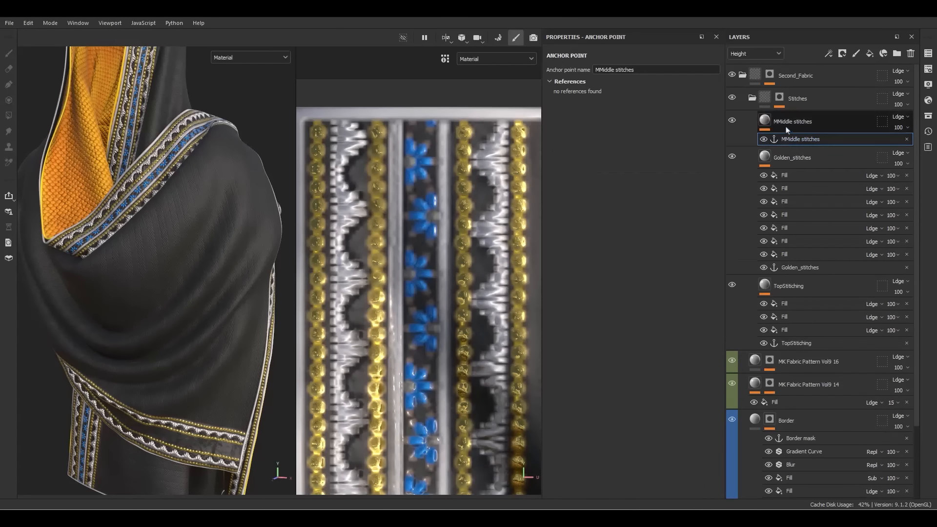
right_click(792, 140)
click(827, 308)
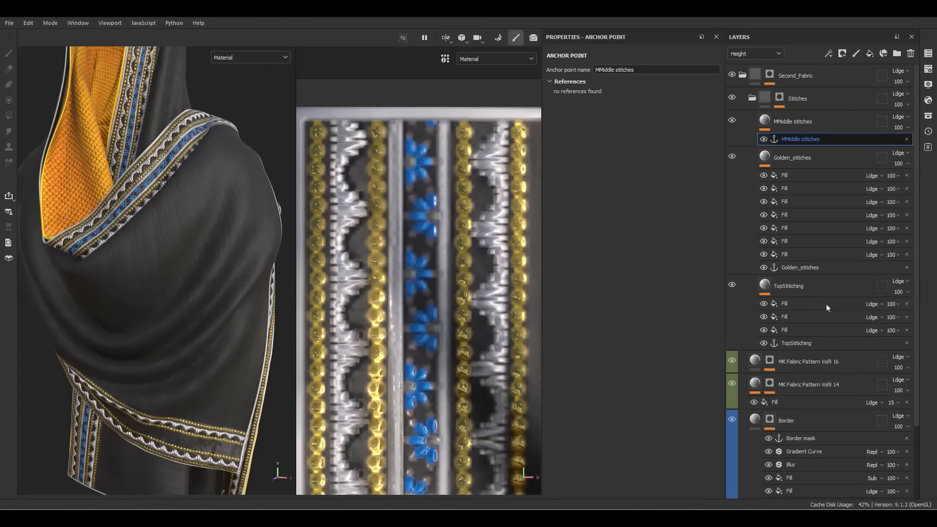
click(634, 118)
click(705, 127)
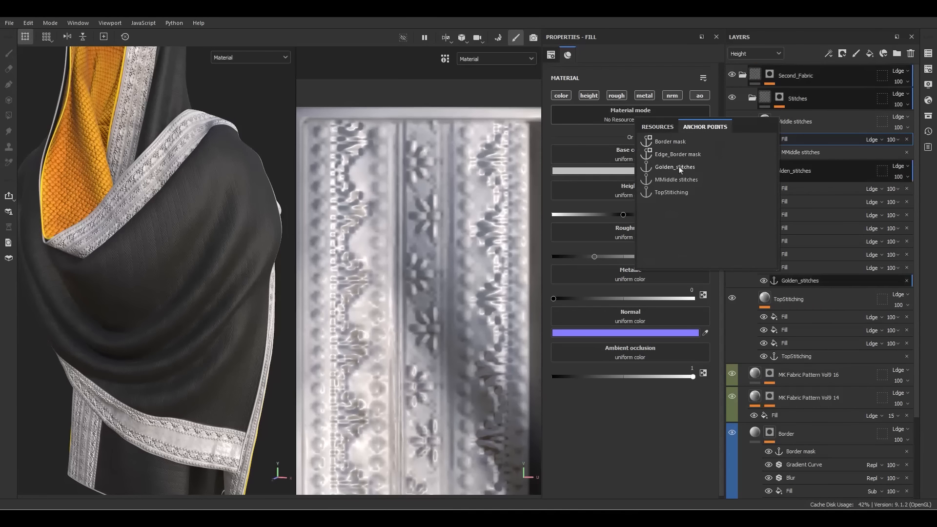
click(675, 180)
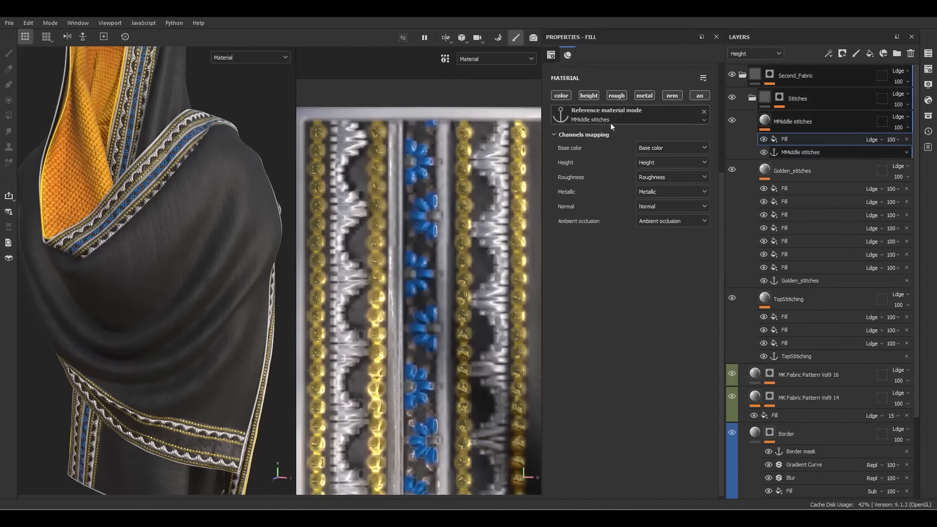
Set the fill's UV Wrap to None and slide the stitch tile sideways to Offset X about 1.27
scroll(611, 126, up, 4)
click(610, 90)
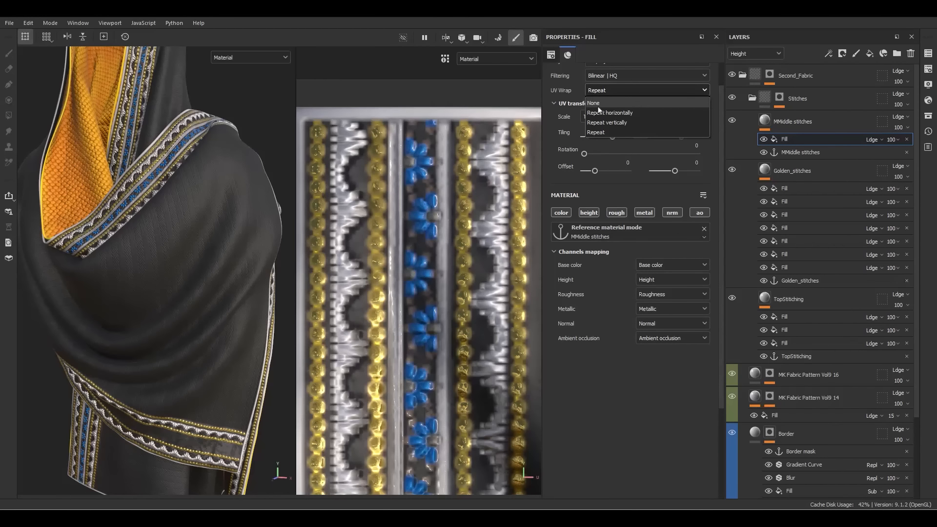
click(600, 104)
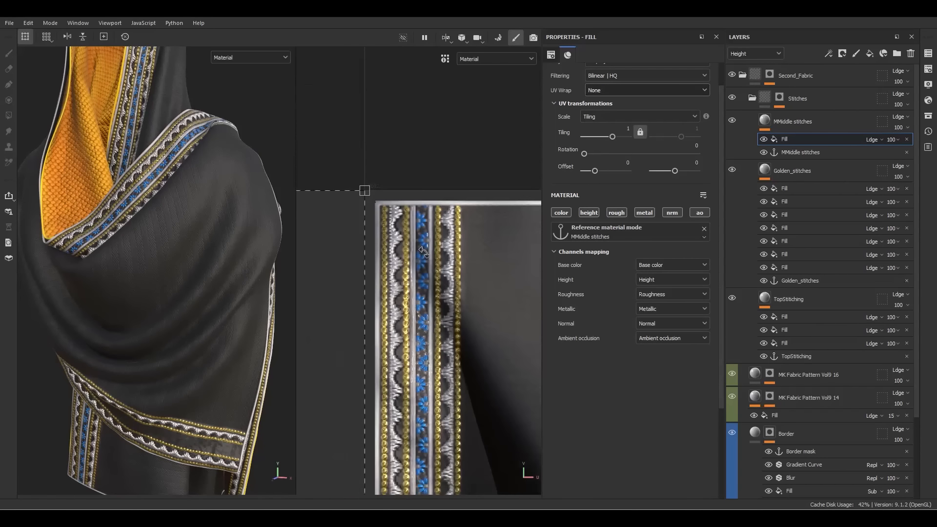
scroll(413, 292, down, 3)
shift+drag(376, 314, 543, 297)
scroll(477, 291, up, 5)
shift+drag(411, 308, 670, 311)
scroll(462, 260, up, 6)
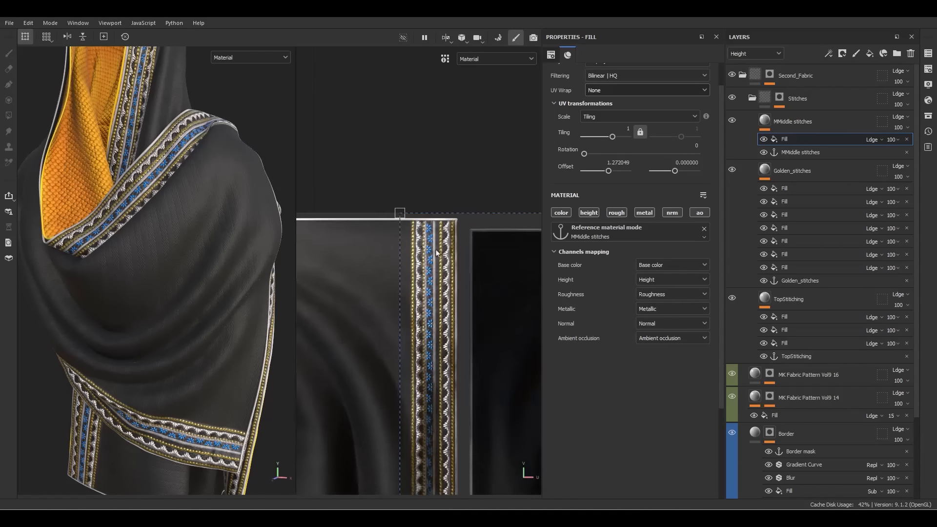
shift+drag(463, 260, 468, 258)
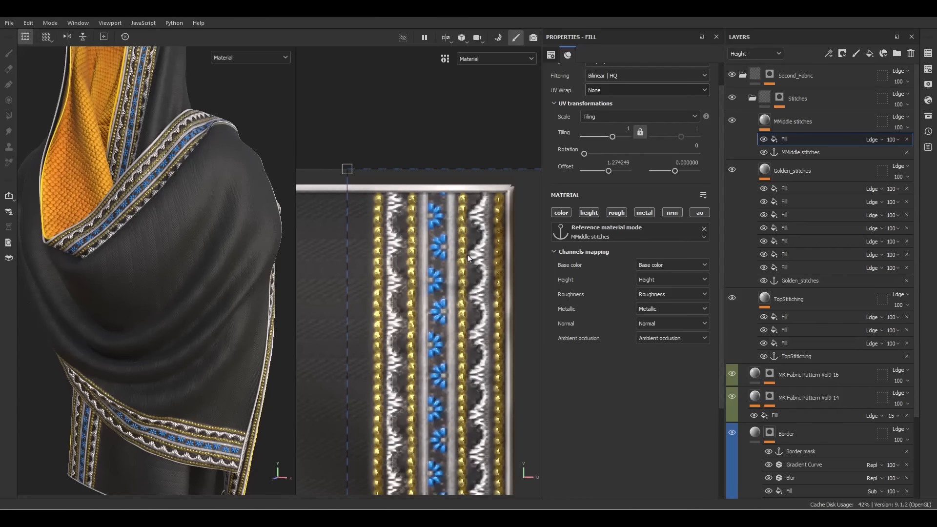
scroll(269, 340, down, 5)
Orbit the shawl to inspect the offset border stitches, then collapse the Stitches folder
alt+drag(218, 368, 171, 339)
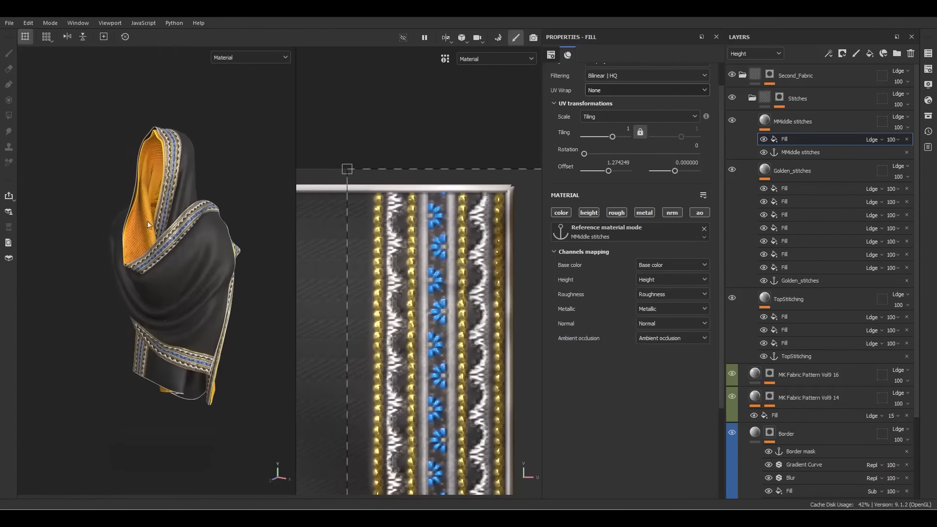
scroll(189, 322, up, 5)
alt+drag(235, 293, 208, 222)
scroll(180, 291, down, 3)
scroll(171, 108, up, 6)
alt+drag(176, 101, 222, 204)
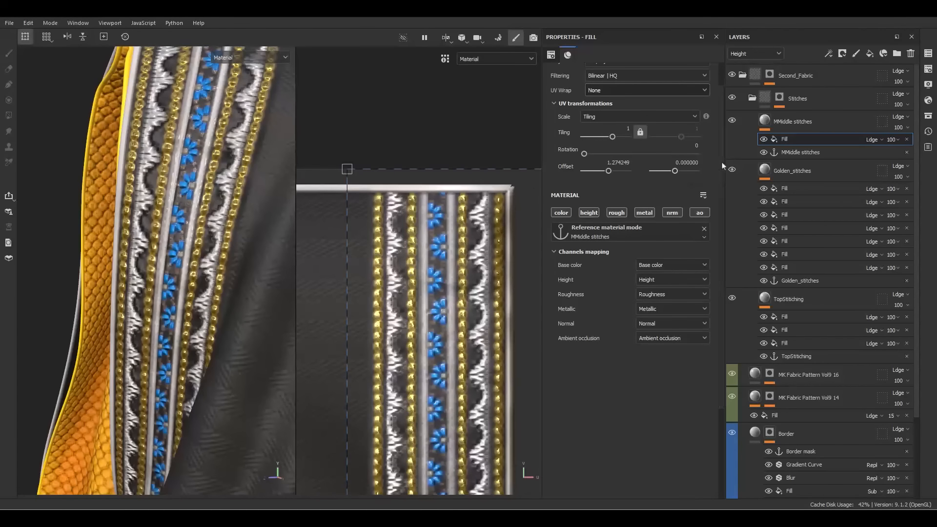
click(765, 122)
click(752, 98)
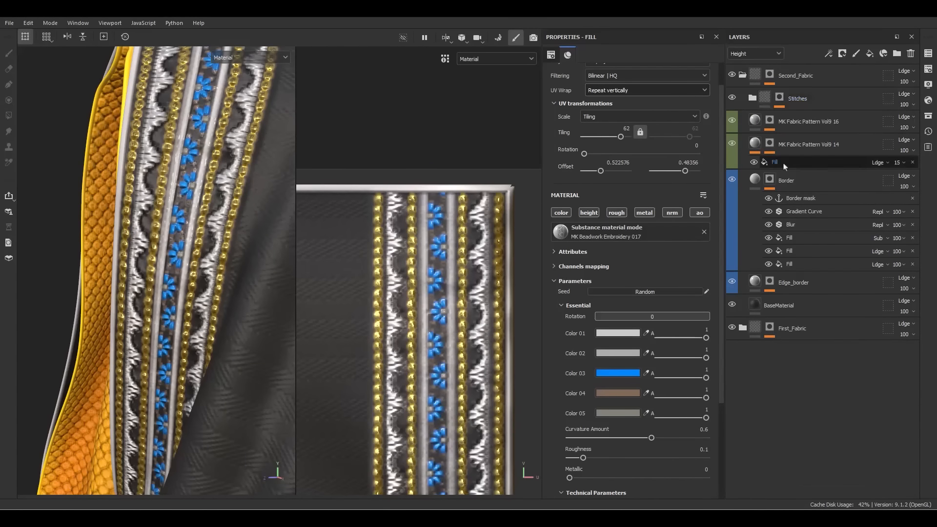
Select the Border layer, frame the shawl with F, and zoom in on the hood and border
click(755, 180)
key(f)
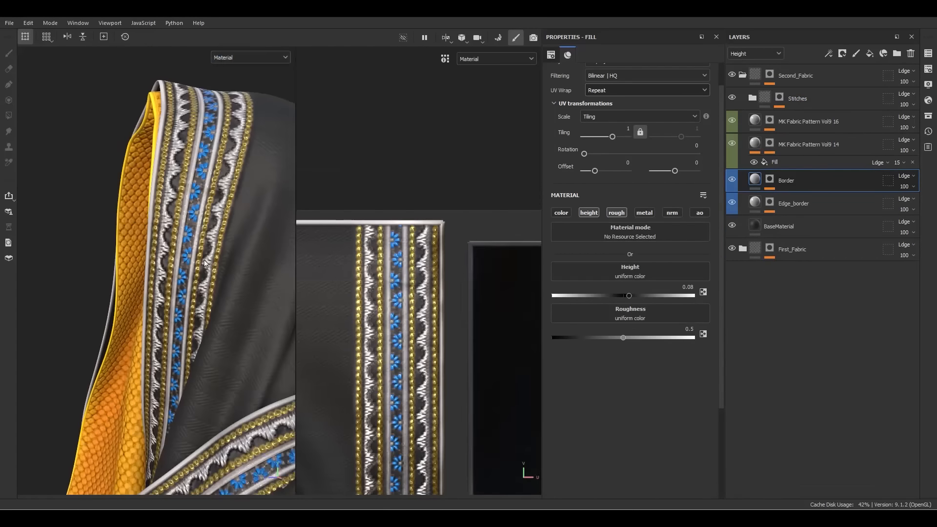
alt+right_drag(191, 259, 245, 201)
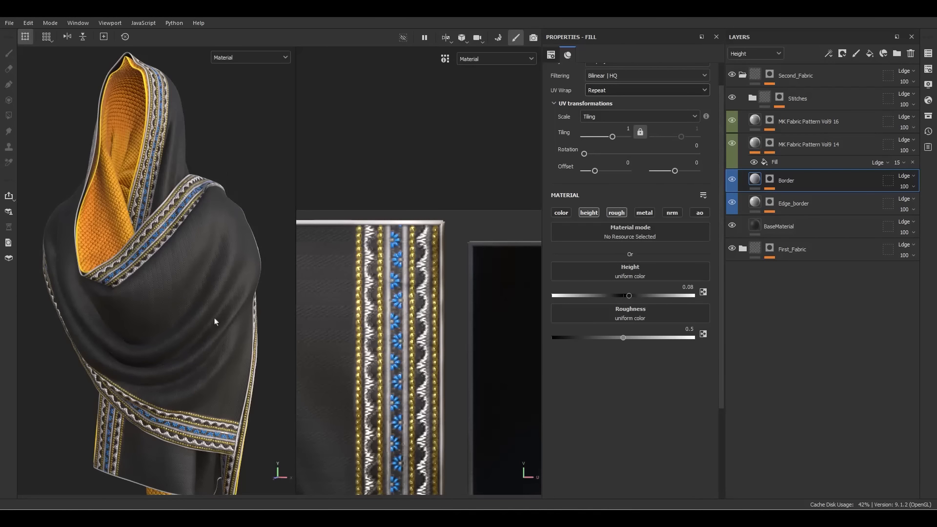
alt+right_drag(215, 321, 199, 294)
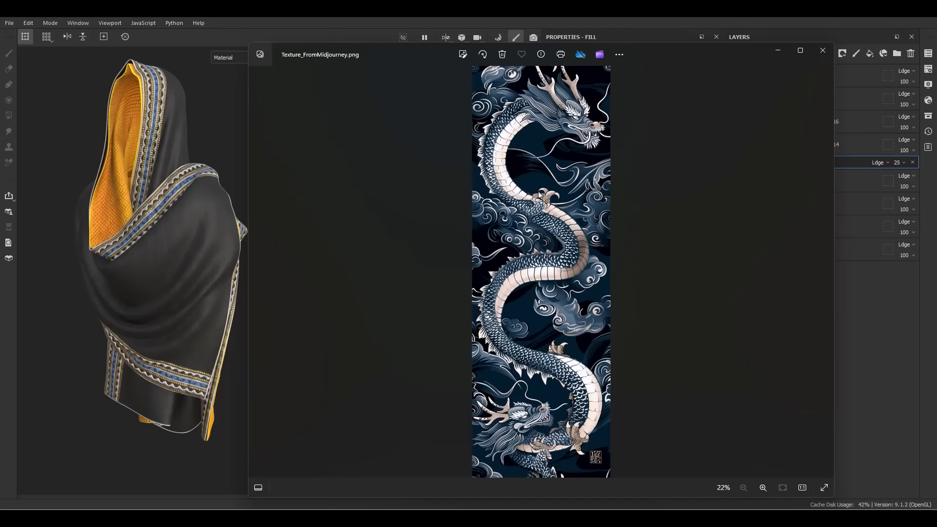
Close the Photos viewer showing Texture_FromMidjourney.png
click(822, 50)
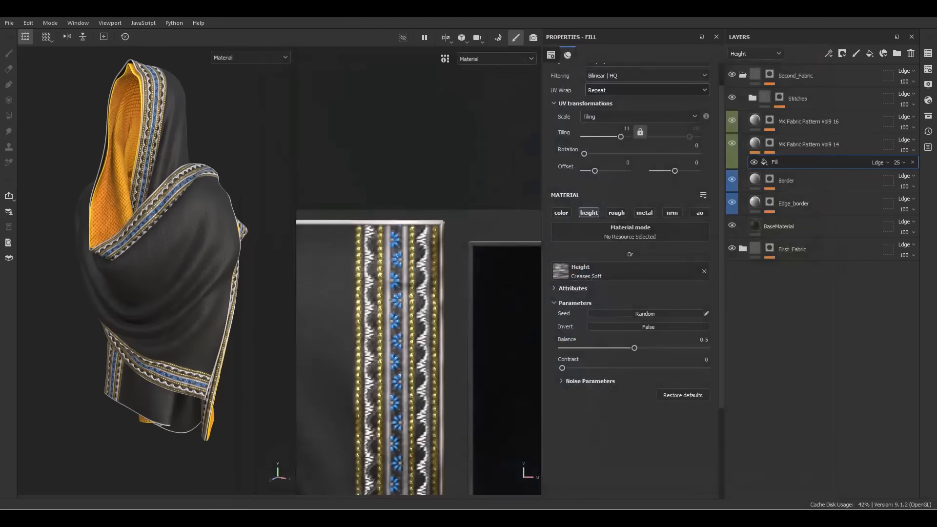
Import Texture_FromMidjourney.png into the current project as a texture
click(928, 116)
drag(927, 317, 844, 268)
click(593, 164)
click(604, 201)
click(569, 379)
click(531, 407)
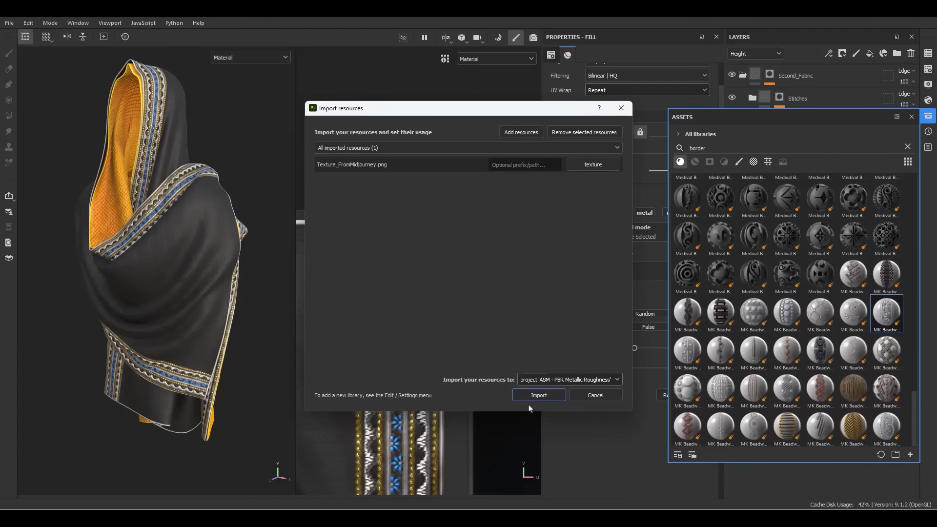
click(534, 395)
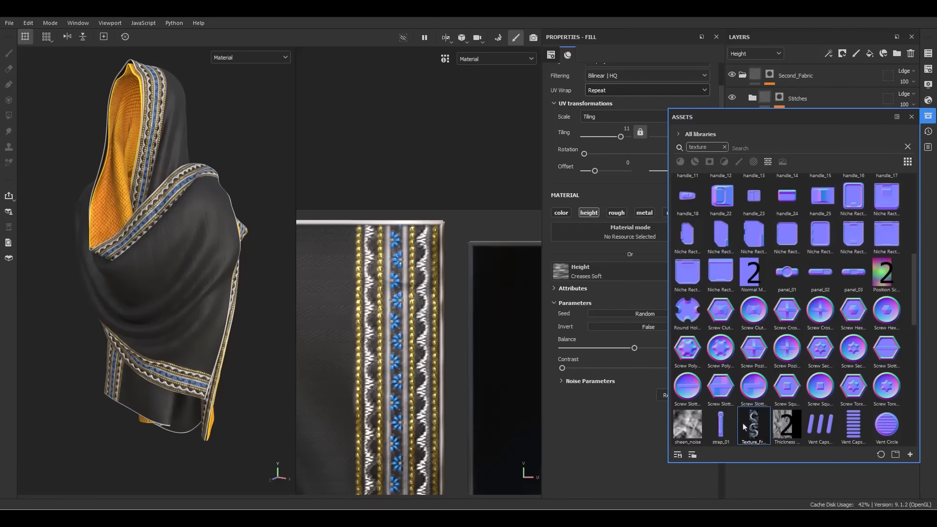
Add a new layer folder above Border and begin renaming it
drag(824, 125, 424, 110)
click(792, 181)
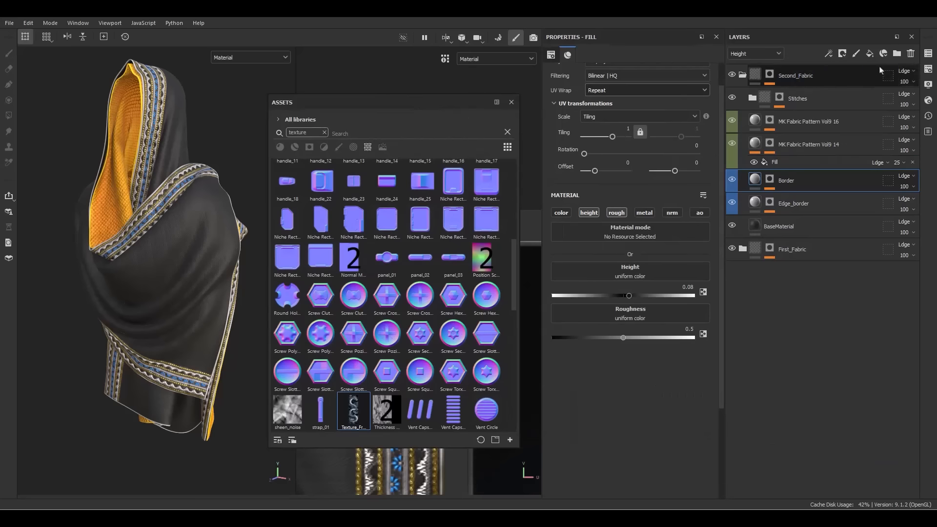
click(898, 53)
double_click(787, 181)
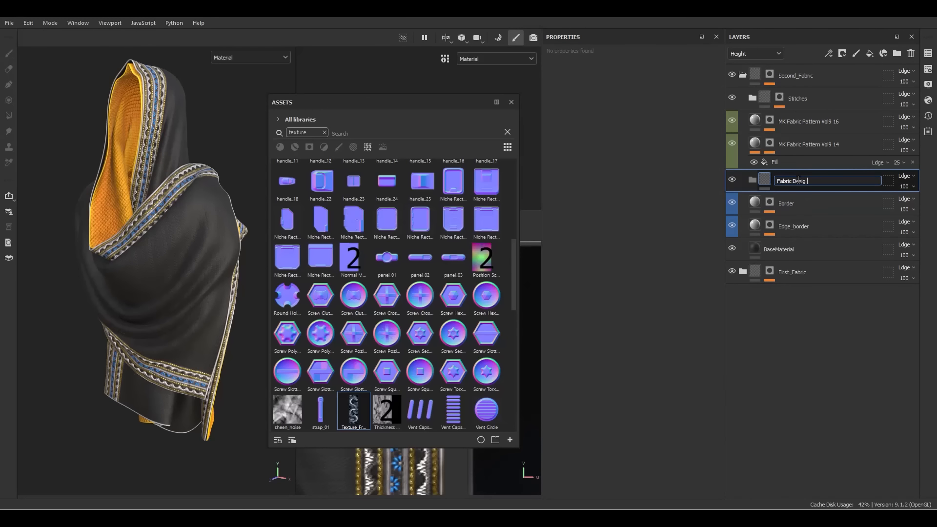
Name the folder Fabric Design and add a fill layer named Design with Texture_FromMidjourney as base colour
key(Return)
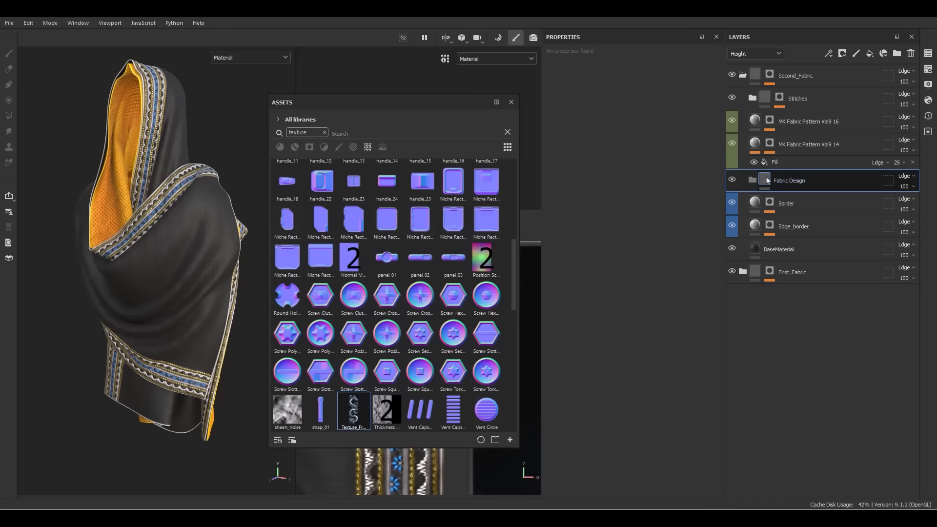
click(869, 53)
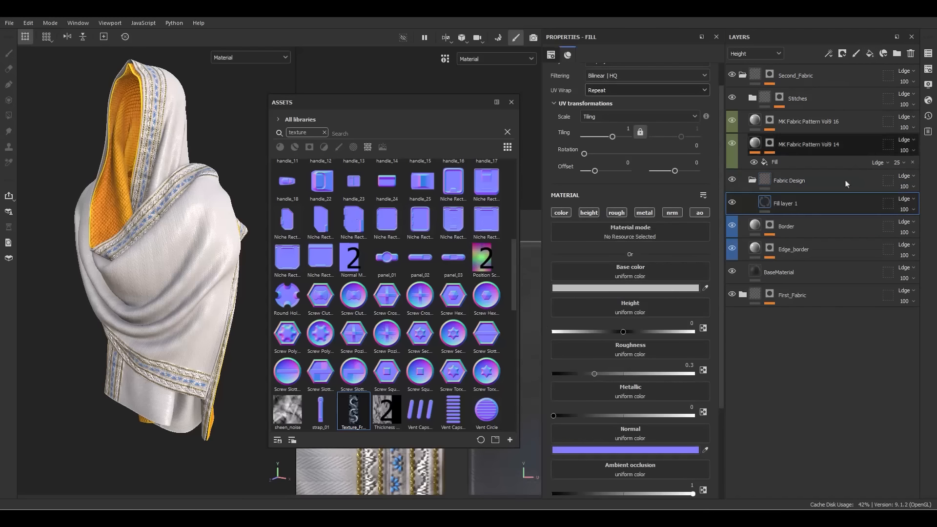
double_click(791, 204)
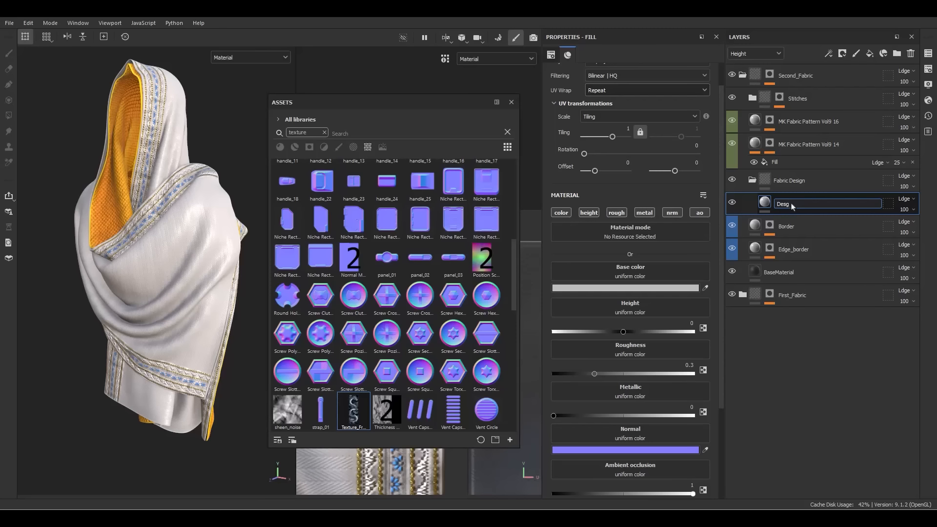
key(Return)
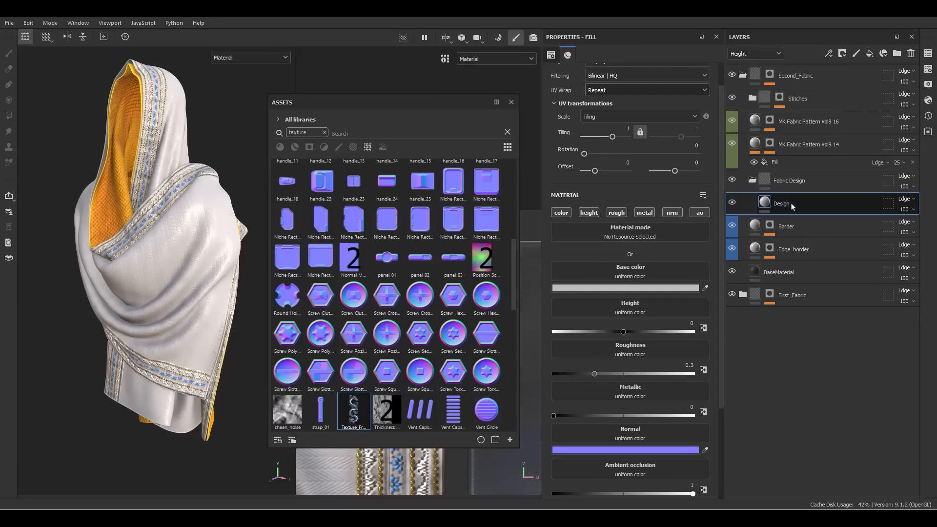
drag(361, 418, 622, 271)
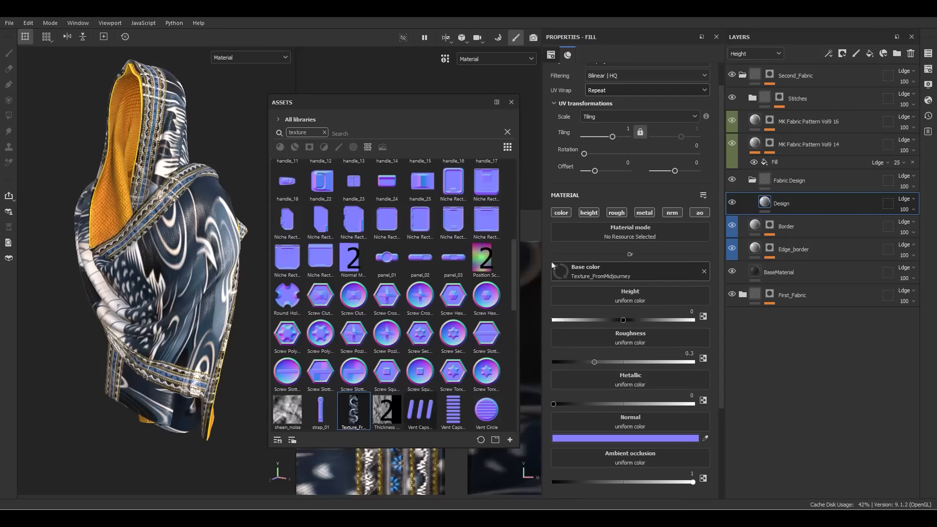
click(512, 103)
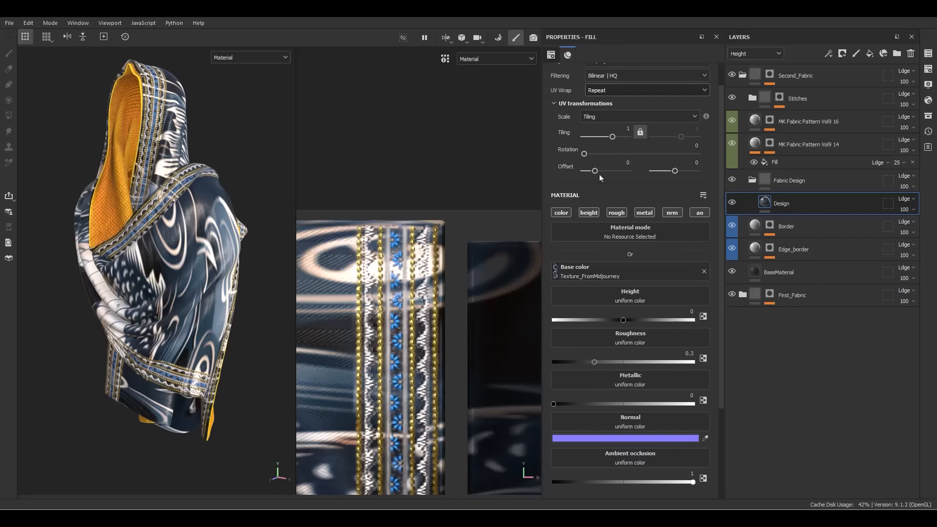
Unlink tiling, set horizontal tiling to 3, and offset the dragon texture to about 0.64 / -0.23
click(640, 132)
text(3)
key(Return)
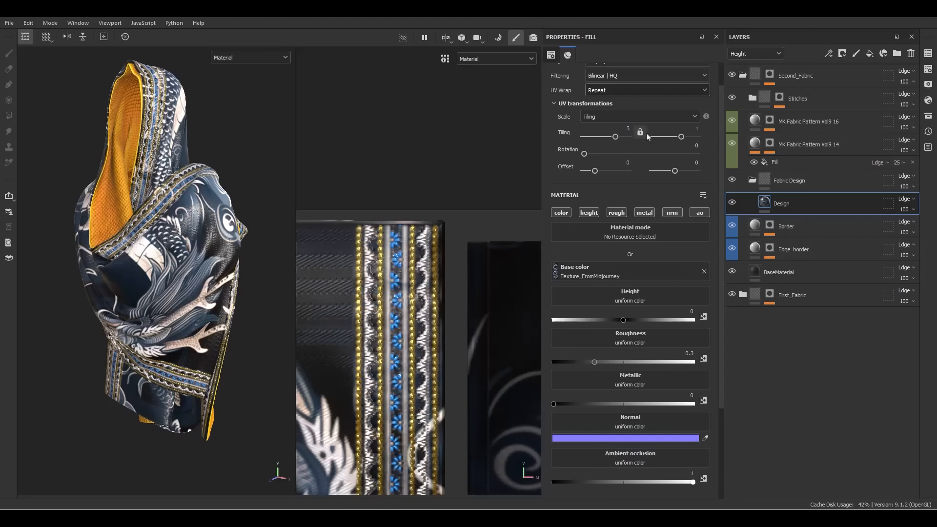
scroll(473, 254, down, 6)
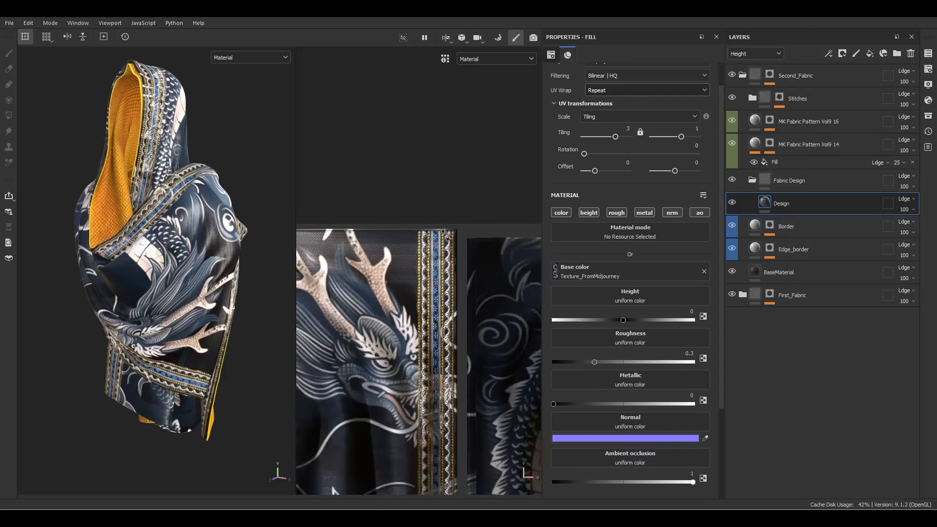
alt+middle_drag(470, 285, 490, 266)
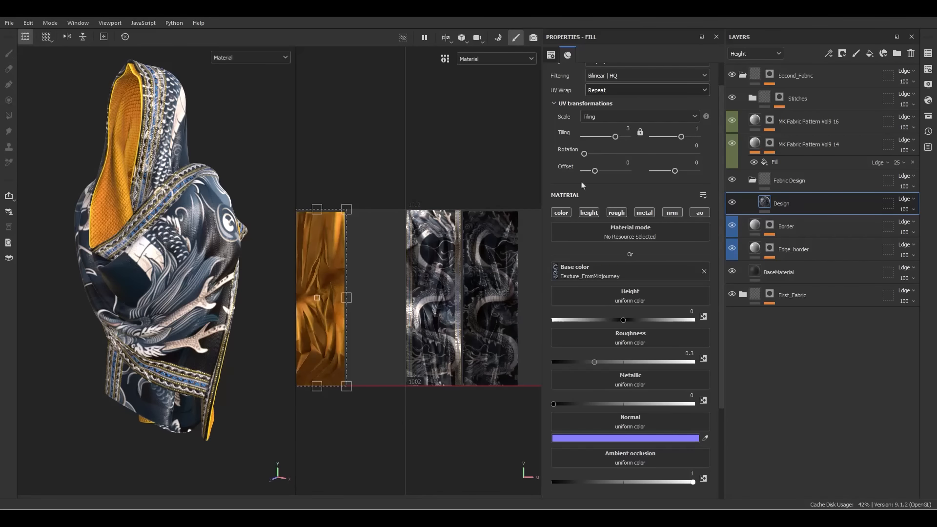
drag(340, 282, 450, 251)
scroll(448, 251, up, 4)
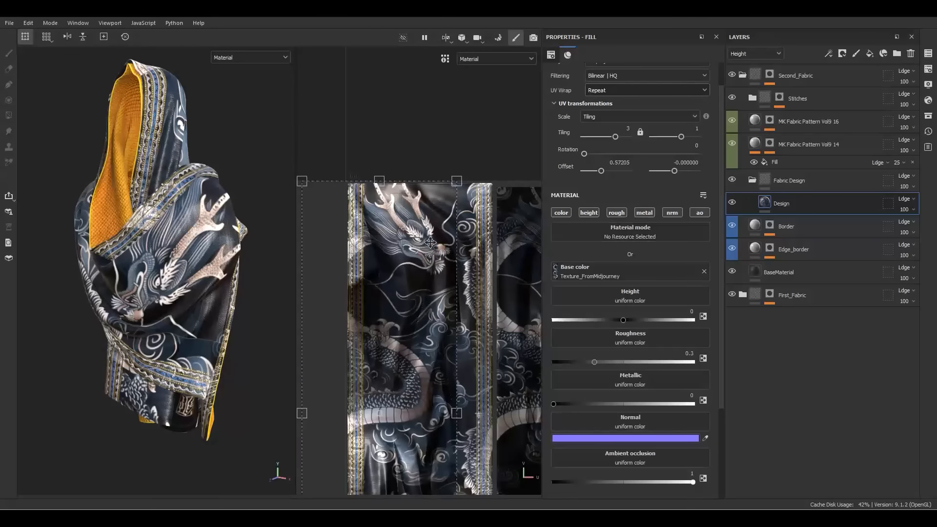
drag(412, 243, 447, 349)
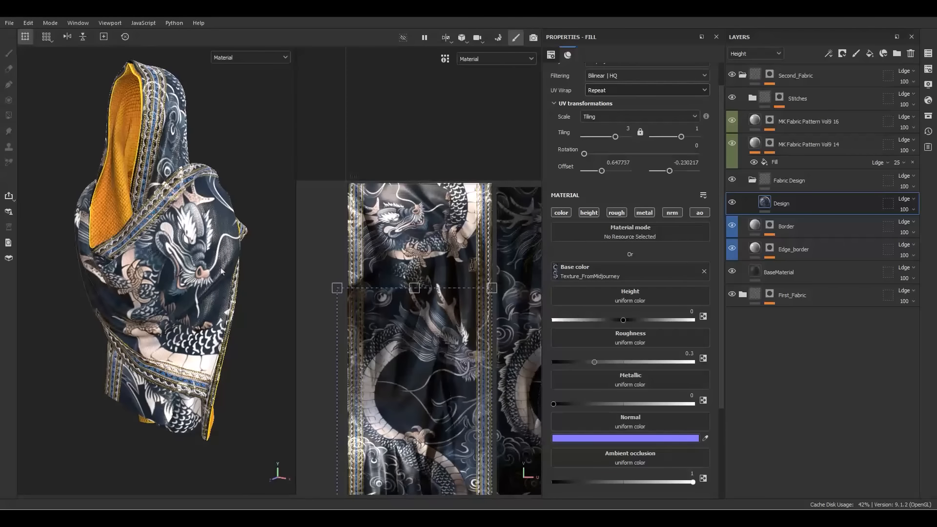
scroll(191, 237, up, 5)
mouse_move(190, 237)
alt+mouse_down()
mouse_move(200, 244)
mouse_move(185, 254)
mouse_move(182, 232)
alt+mouse_up()
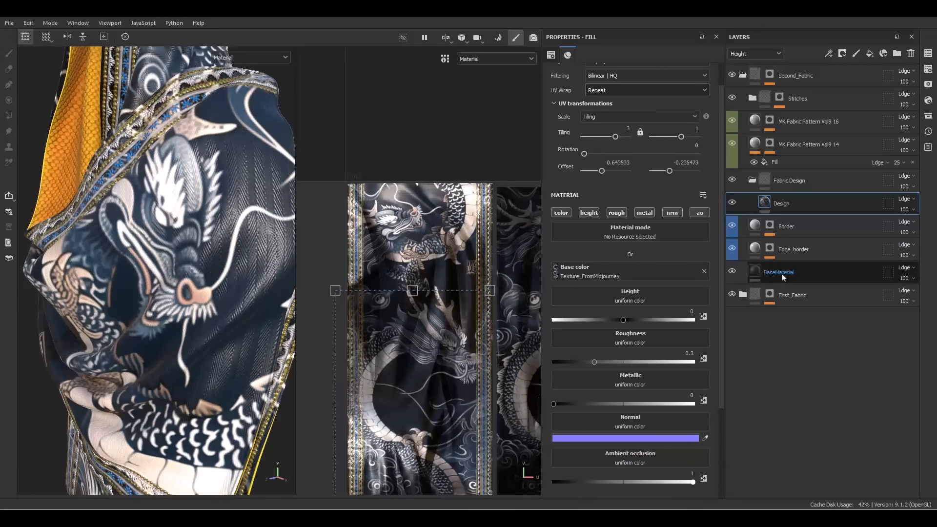
click(794, 184)
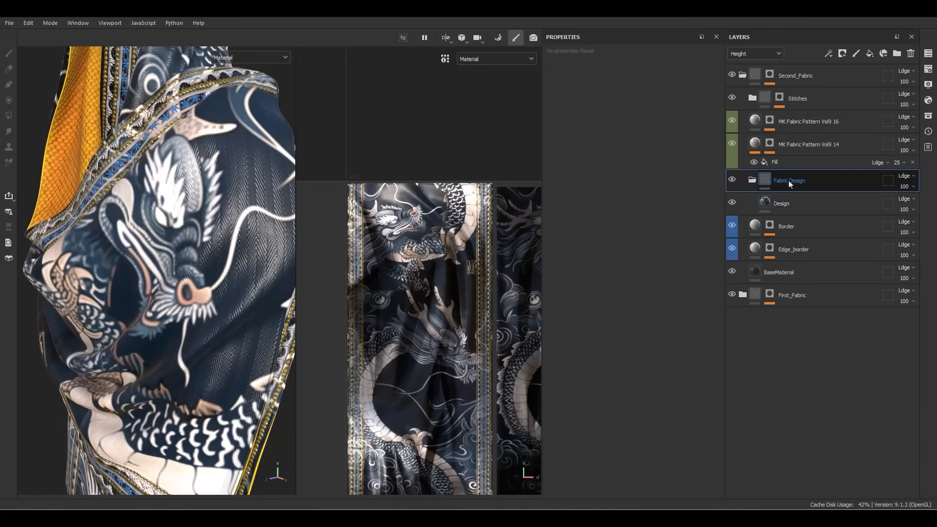
Give Fabric Design a black mask with a paint effect working on whole mesh pieces
right_click(790, 184)
click(826, 24)
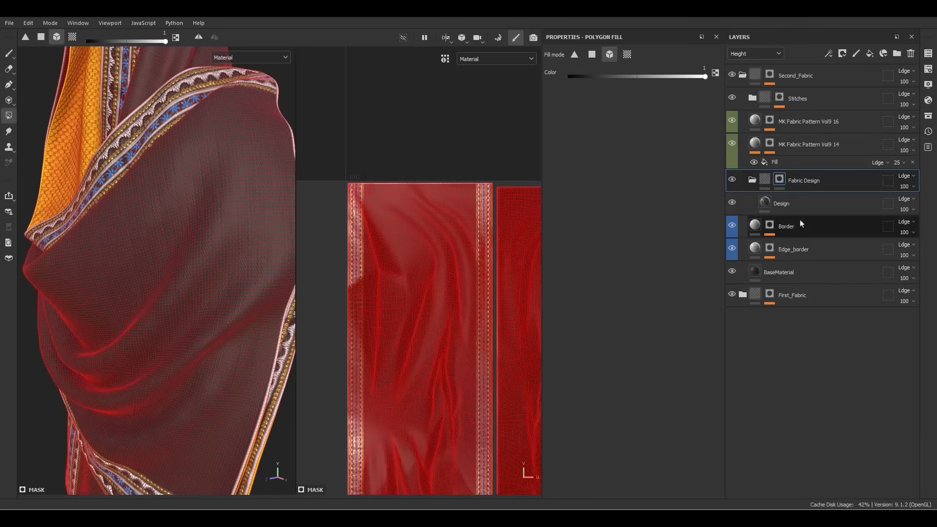
right_click(779, 180)
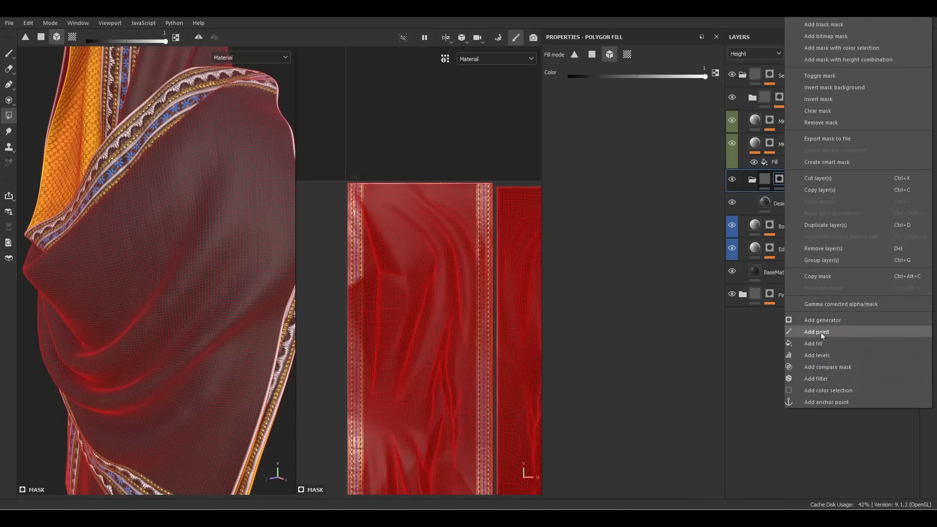
click(820, 333)
click(627, 54)
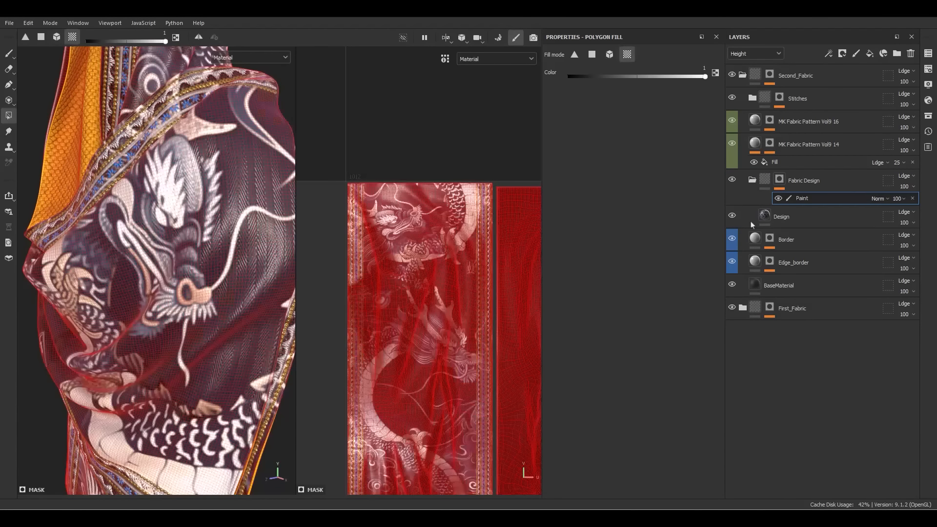
click(779, 180)
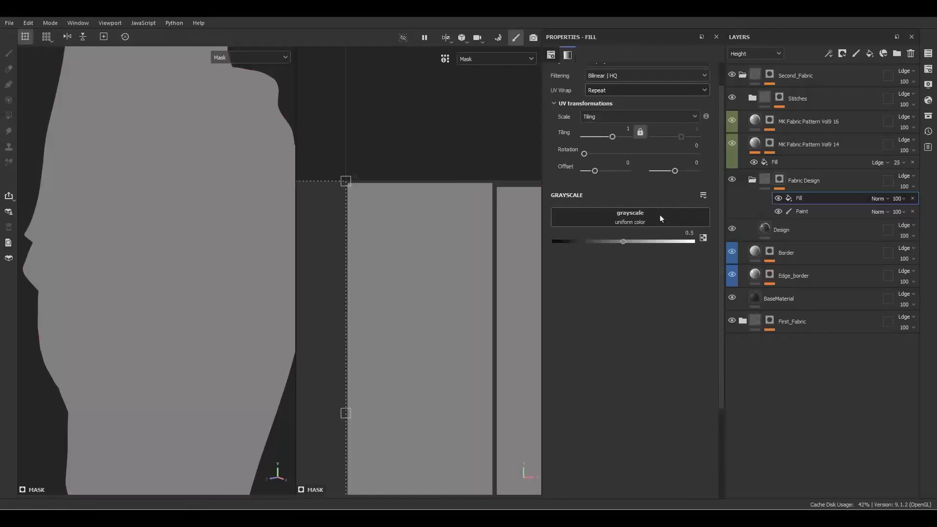
Add a mask fill effect sourced from the Border mask anchor in Subtract mode
click(661, 216)
click(726, 227)
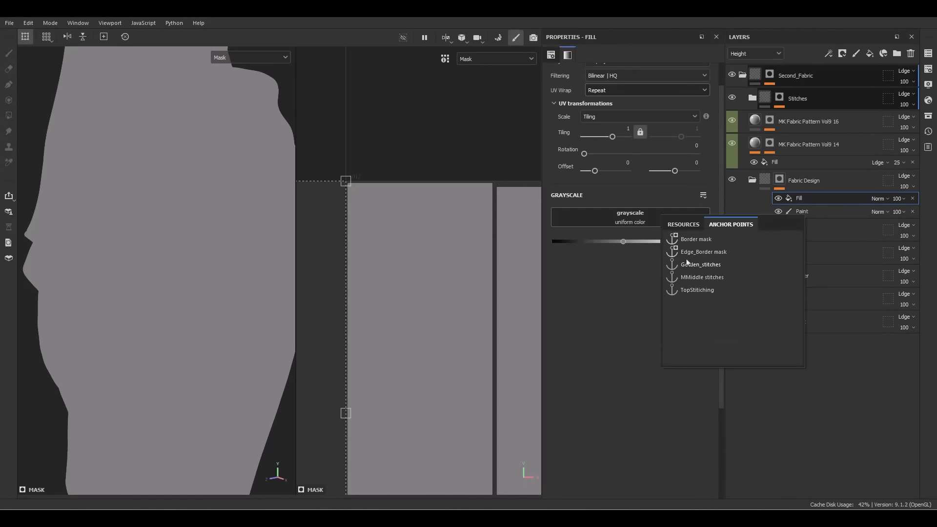
click(683, 239)
click(878, 199)
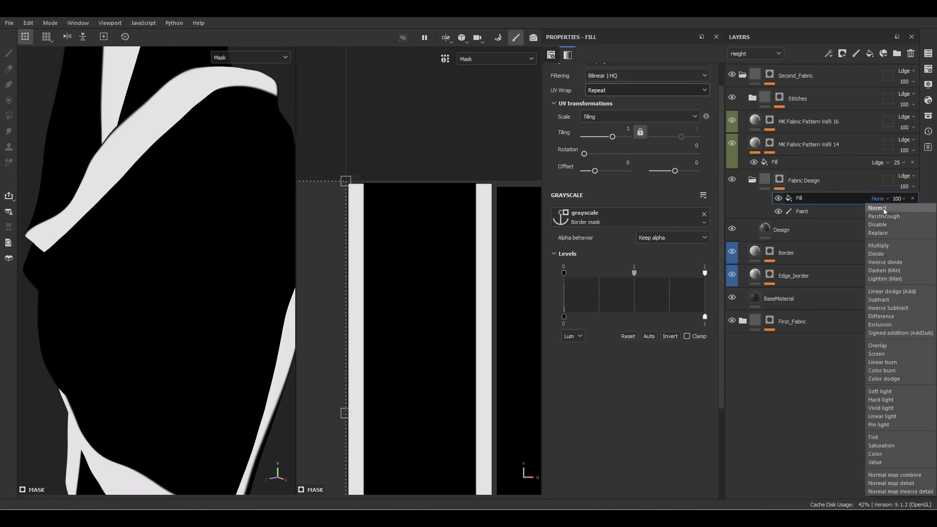
click(881, 300)
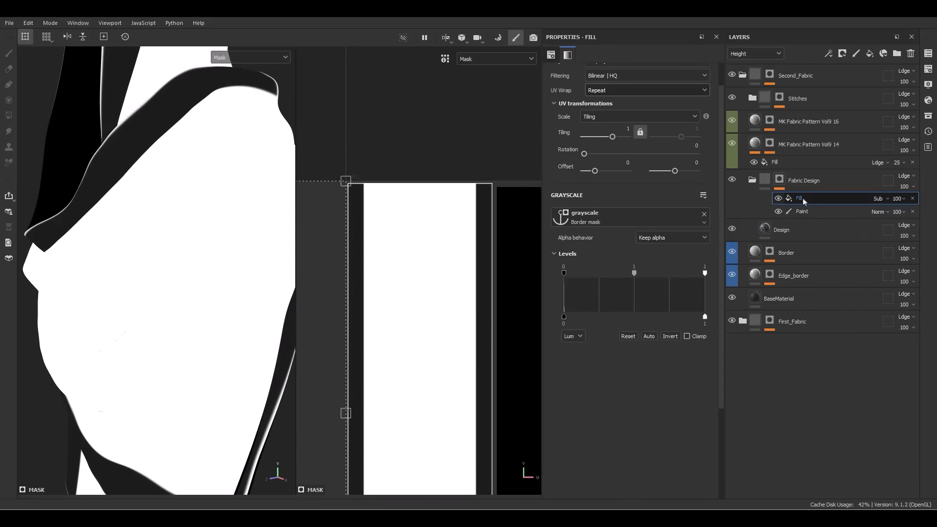
Duplicate the subtracting fill for the Edge_Border mask anchor and push the Border mask to full strength
key(ctrl+d)
click(641, 218)
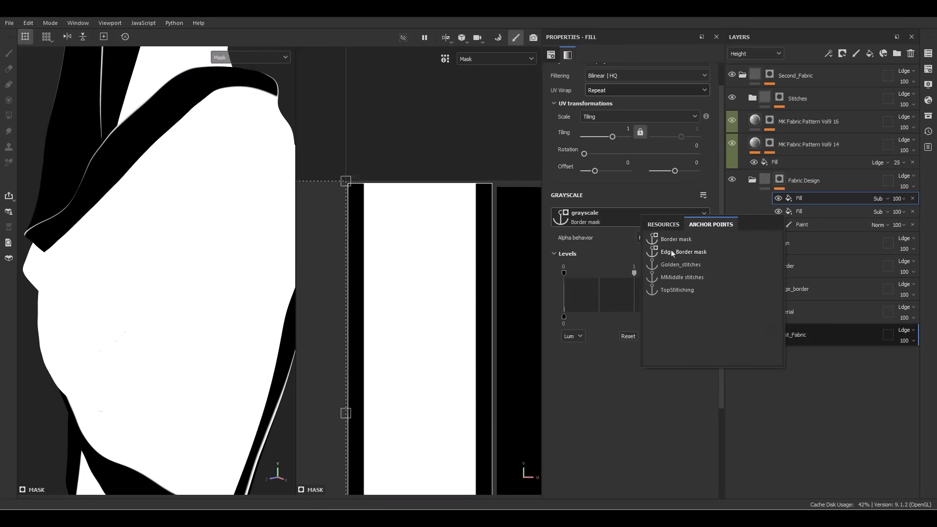
click(676, 254)
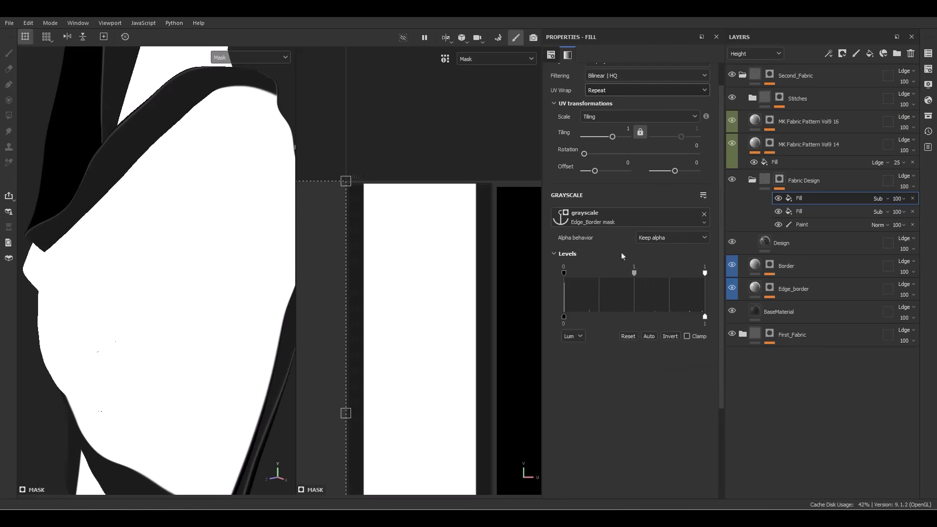
scroll(472, 195, up, 6)
click(801, 212)
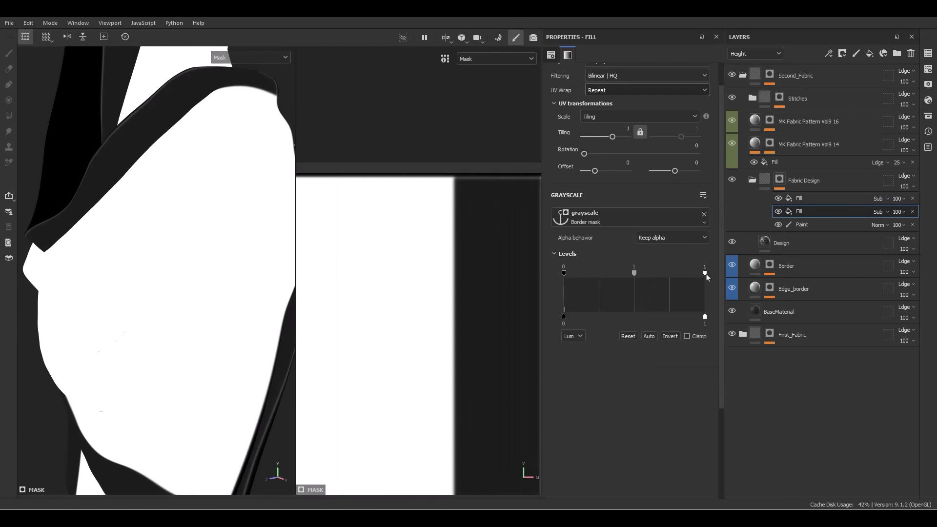
drag(704, 273, 638, 274)
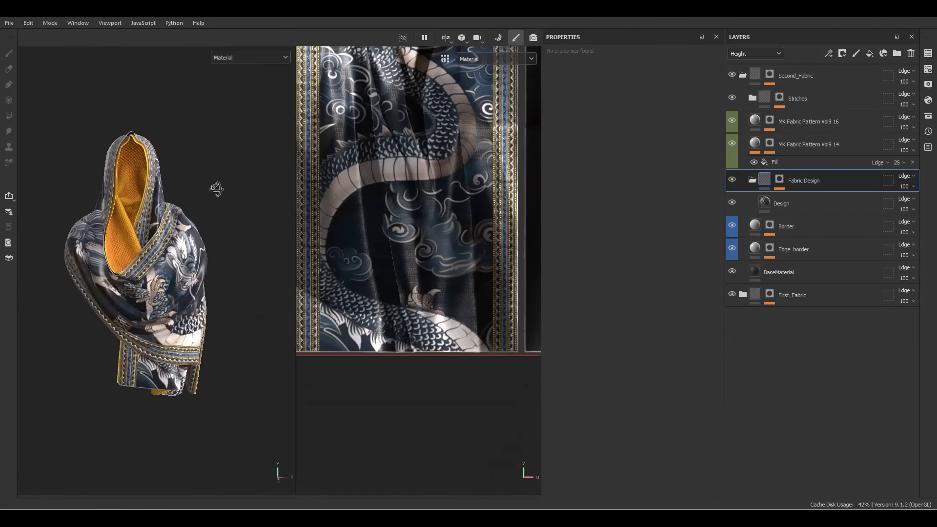
scroll(216, 188, up, 10)
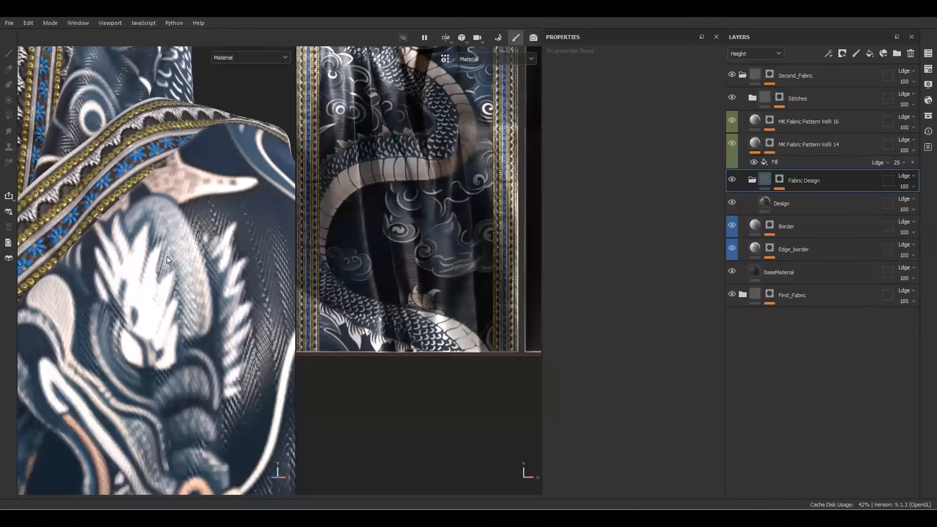
Add an anchor point to the Design layer and create two fill layers above it
right_click(790, 204)
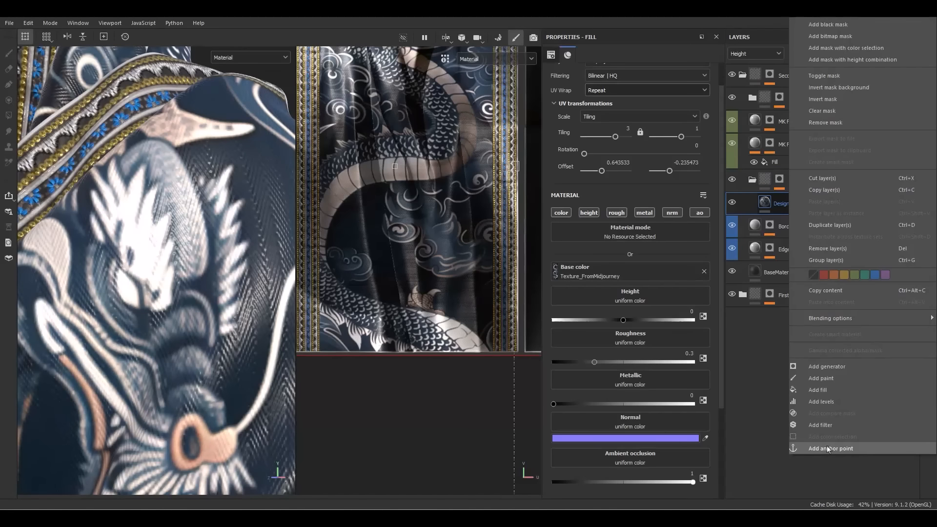
click(828, 449)
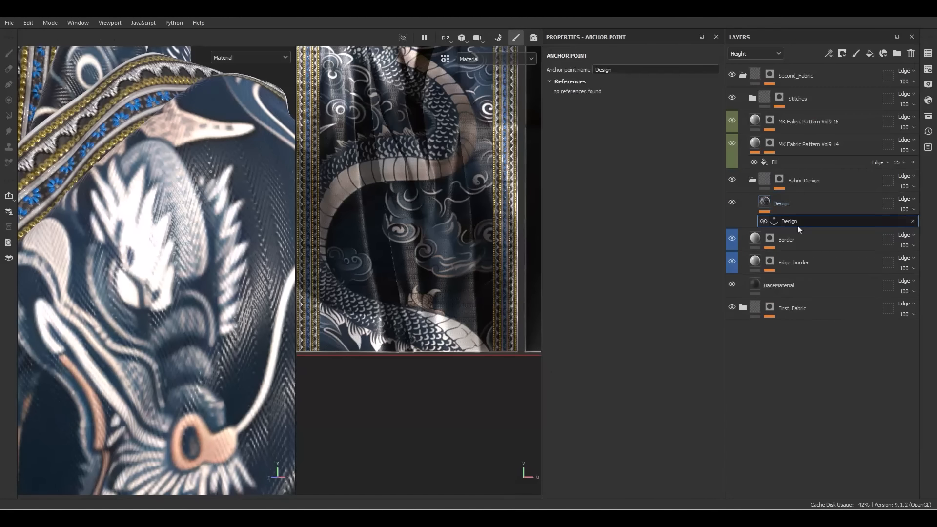
click(871, 54)
click(871, 55)
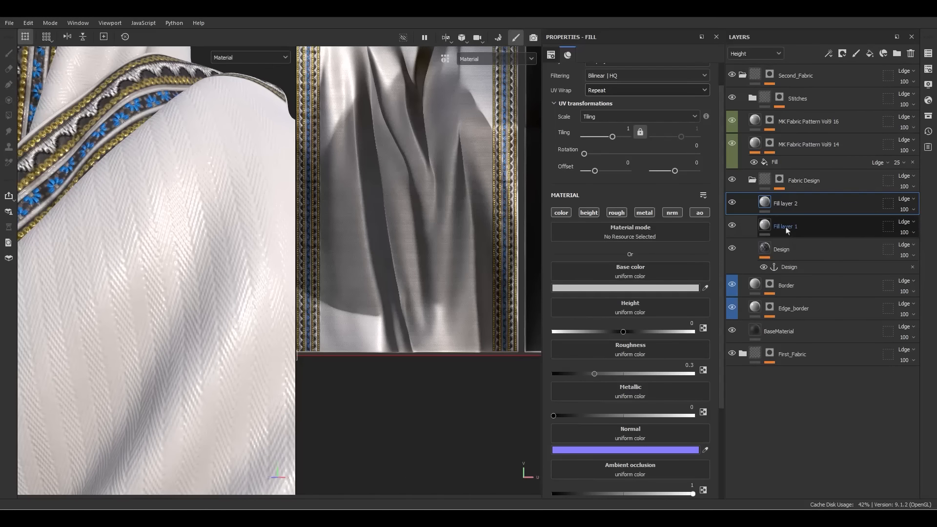
Rename the new fill layers popUp and Pattern
double_click(786, 228)
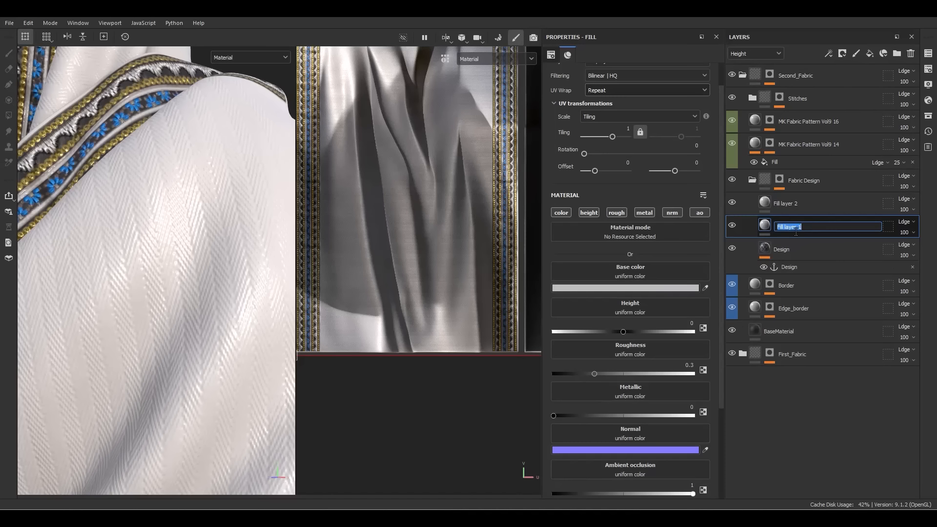
text(popUp)
key(Return)
double_click(796, 205)
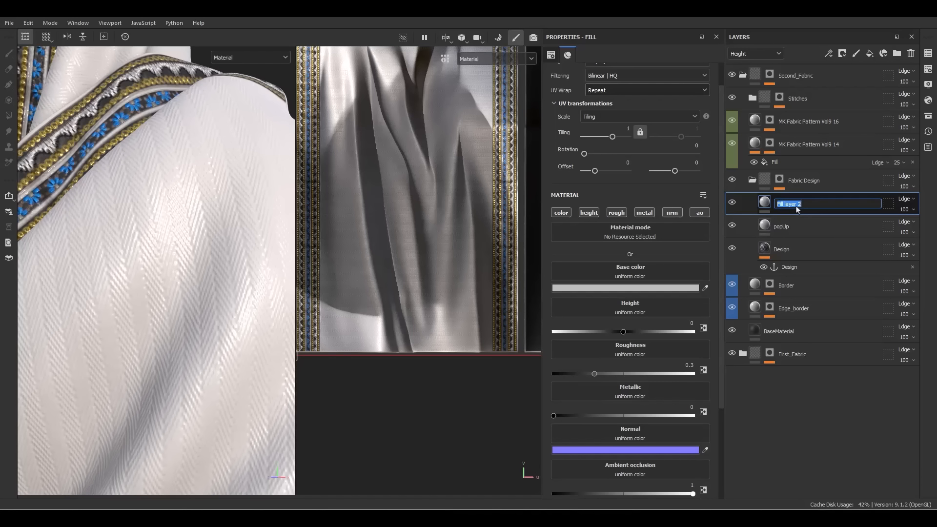
text(Pattern)
key(Return)
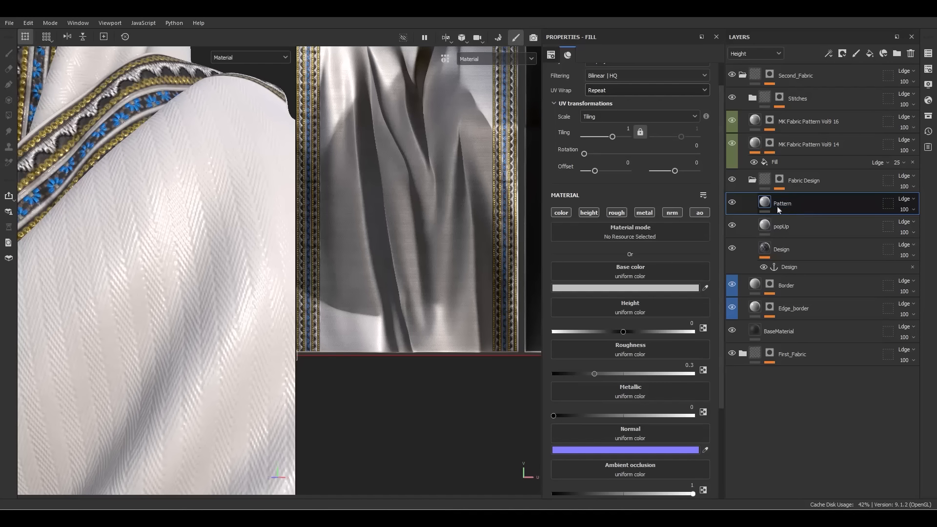
click(782, 226)
right_click(782, 226)
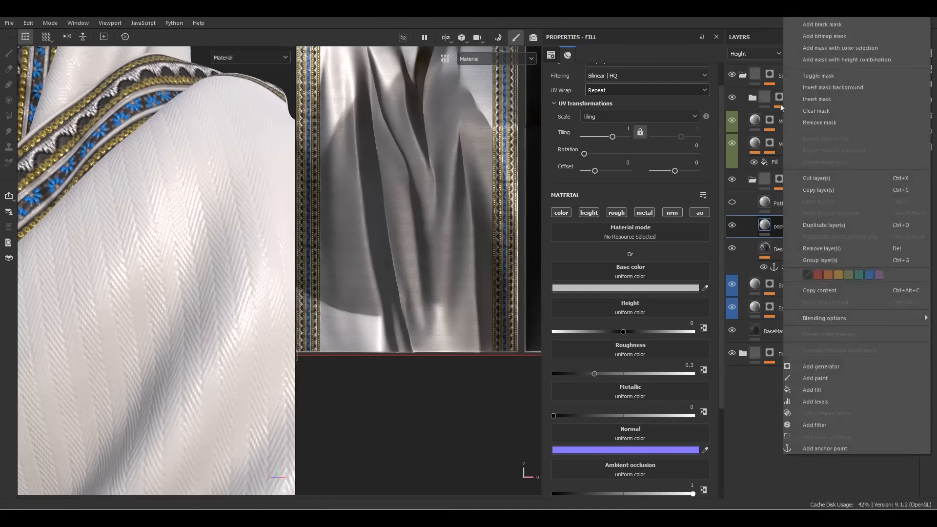
Add a black mask to popUp with a Fill effect sourced from the Design anchor point
click(809, 35)
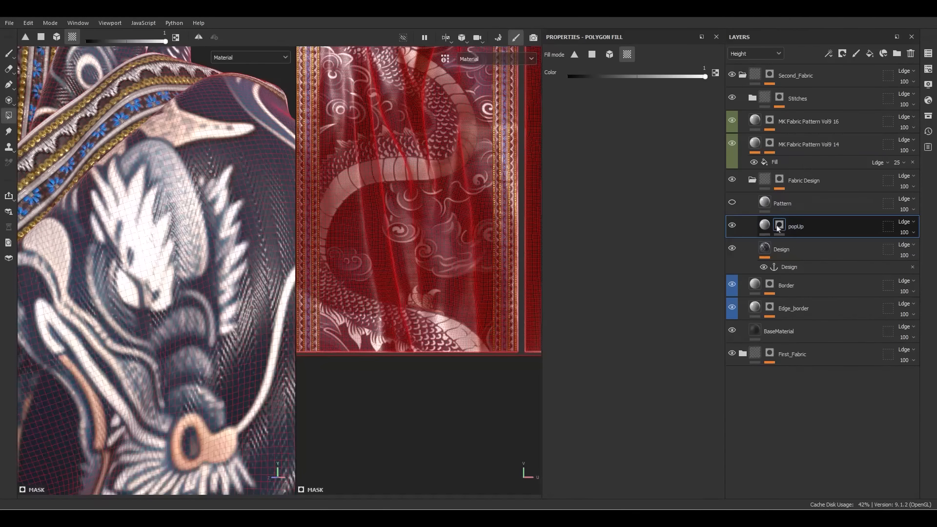
right_click(778, 228)
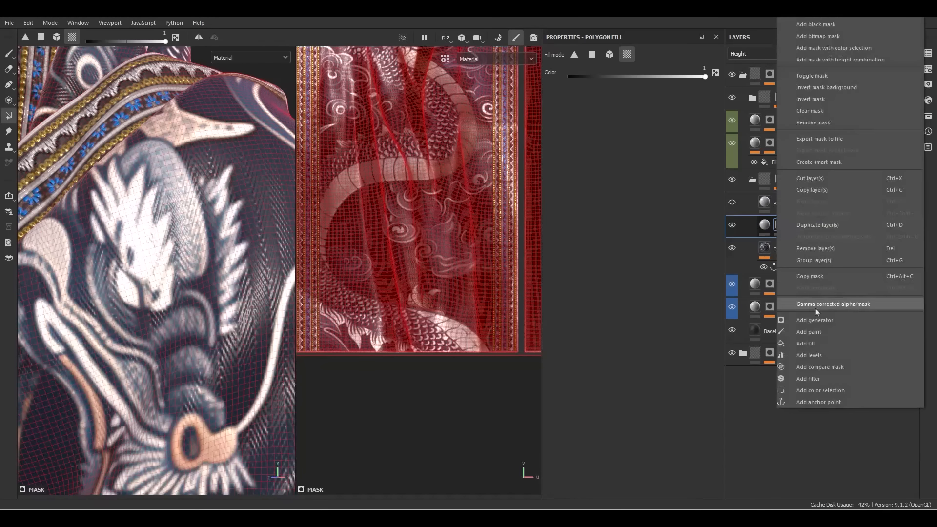
click(804, 344)
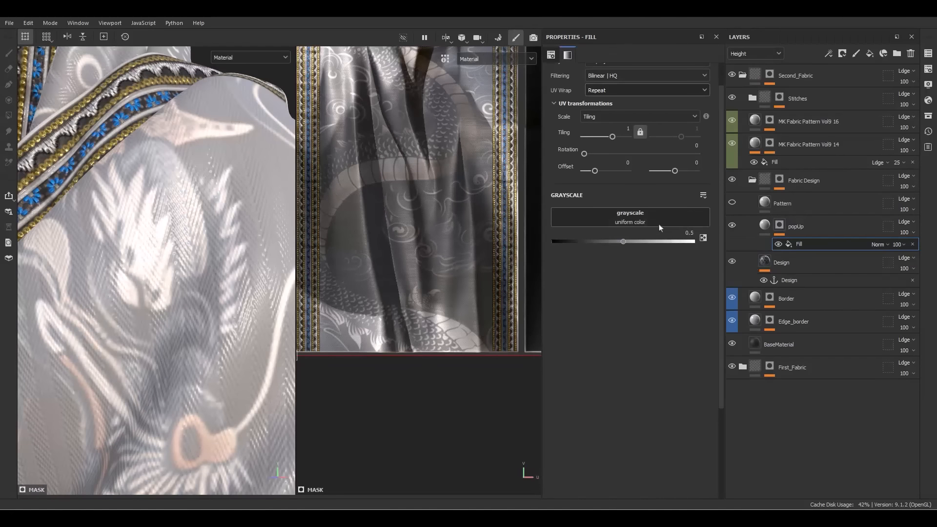
click(693, 222)
click(702, 228)
click(678, 252)
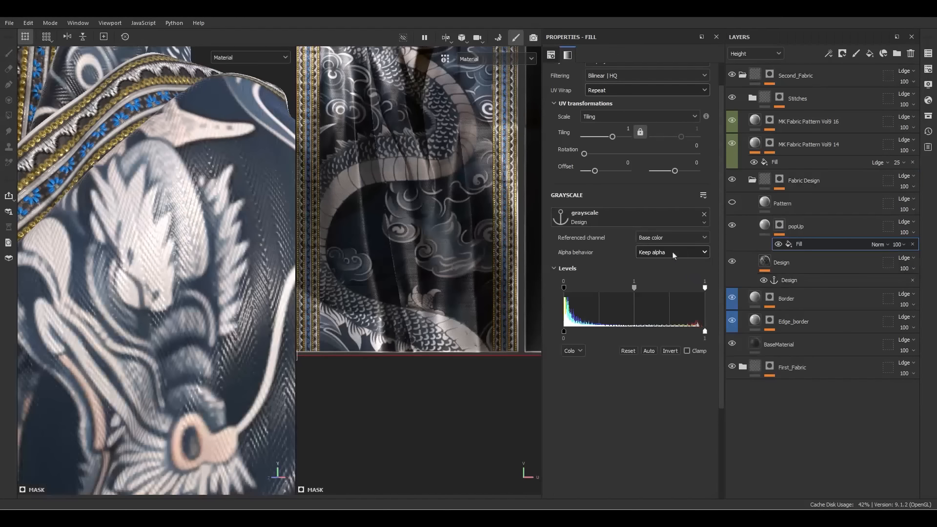
In Mask view, pull the Levels black and white points together to isolate the dragon's highlights
alt+click(779, 224)
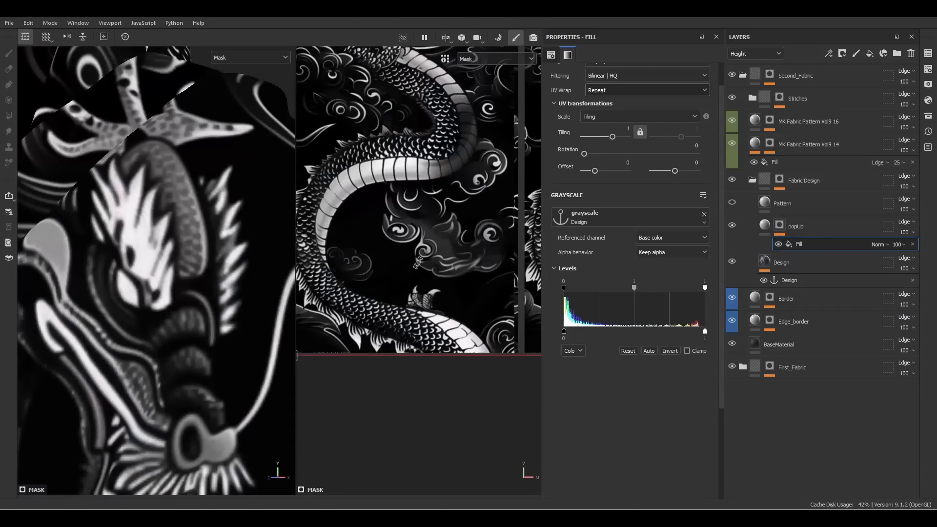
scroll(182, 270, down, 3)
key(f)
alt+middle_drag(351, 268, 455, 293)
scroll(383, 294, up, 6)
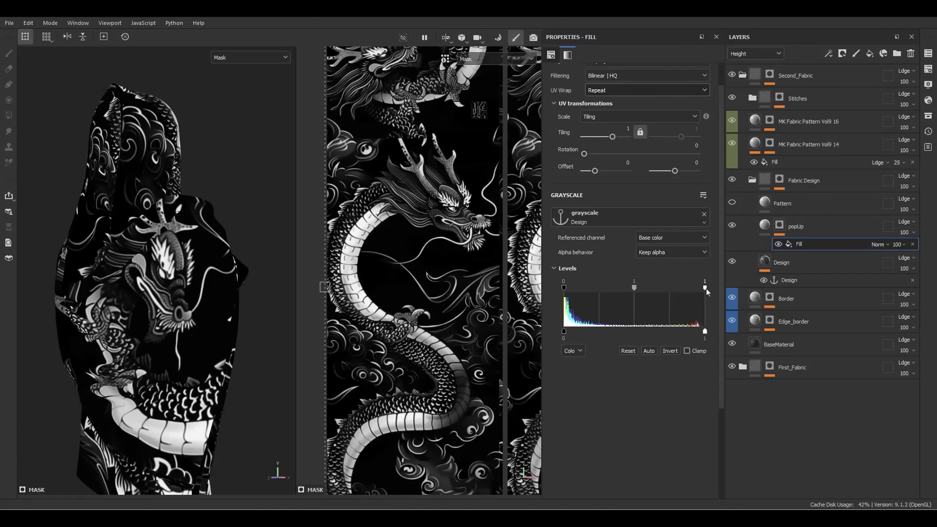
drag(704, 288, 655, 288)
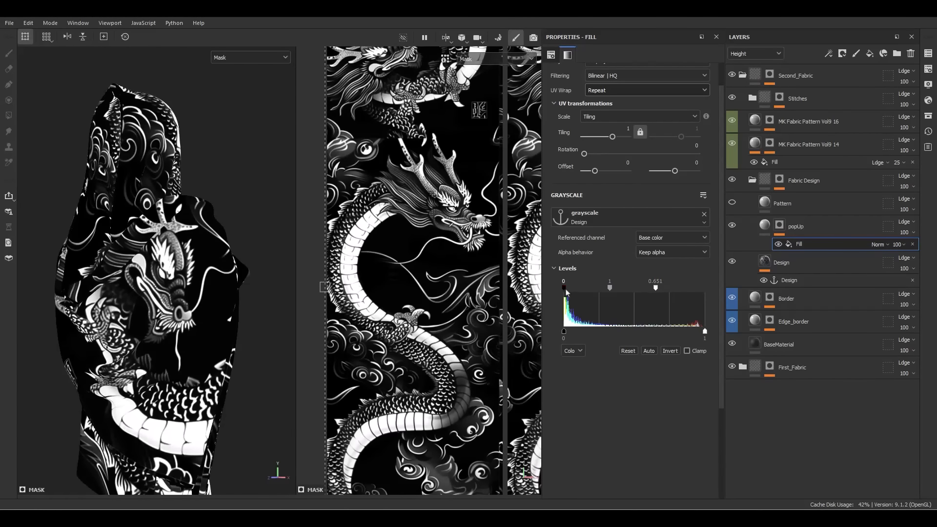
drag(564, 288, 614, 290)
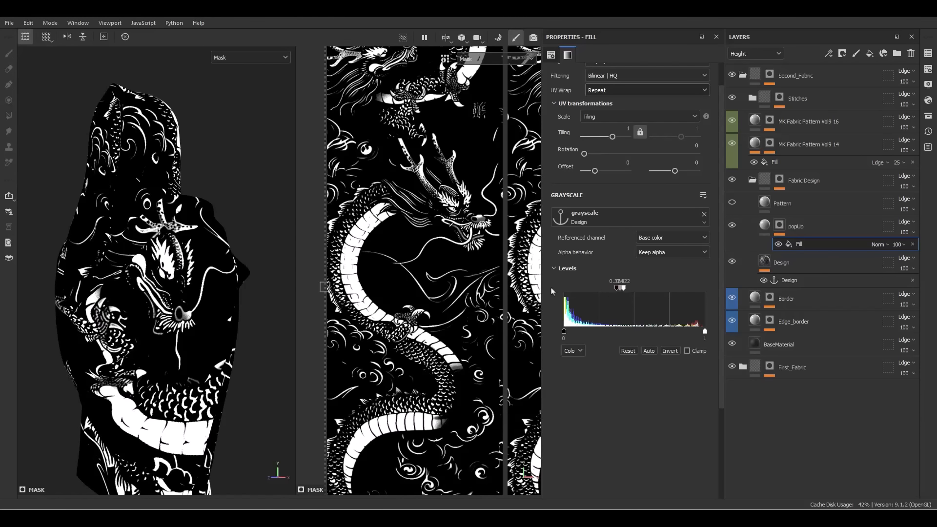
scroll(453, 296, down, 3)
scroll(587, 270, up, 2)
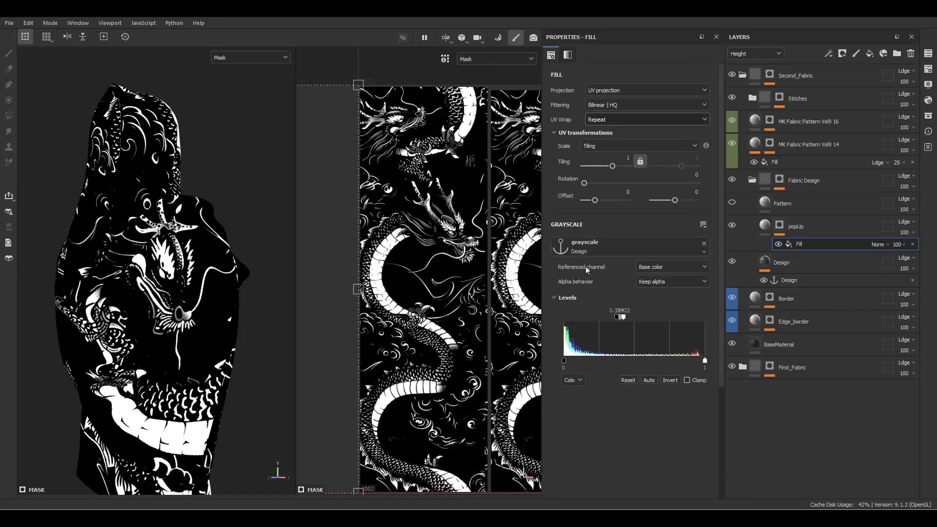
drag(625, 320, 622, 323)
scroll(398, 271, up, 4)
scroll(398, 271, up, 2)
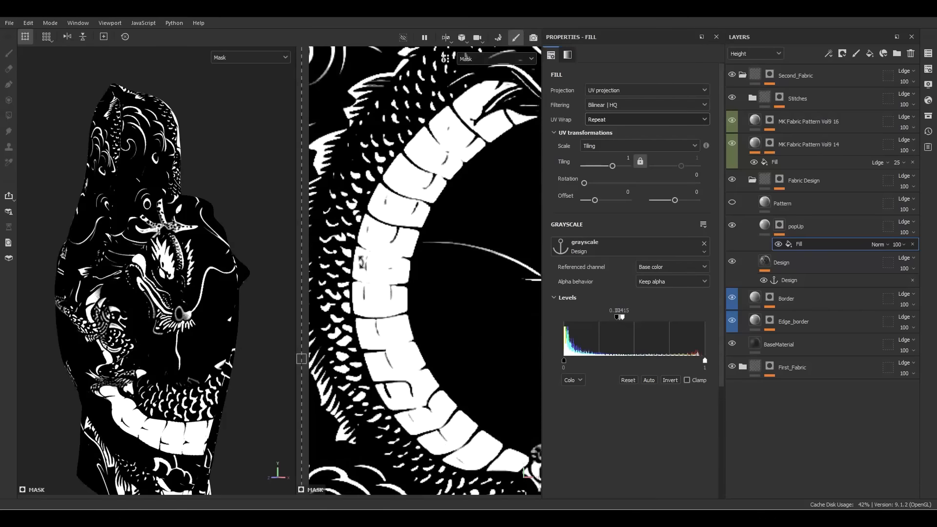
click(764, 231)
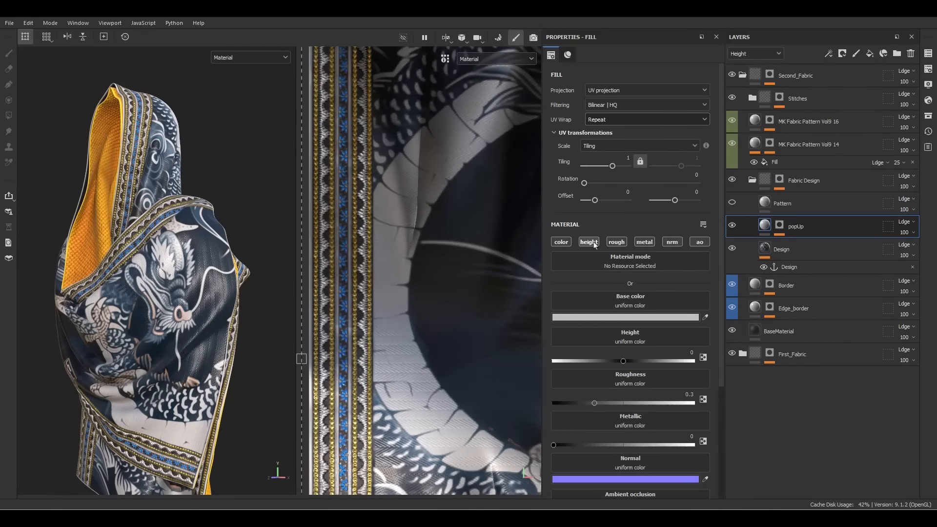
Limit popUp to the height channel and set its height to 0.2 to emboss the dragon
click(588, 242)
scroll(161, 281, up, 6)
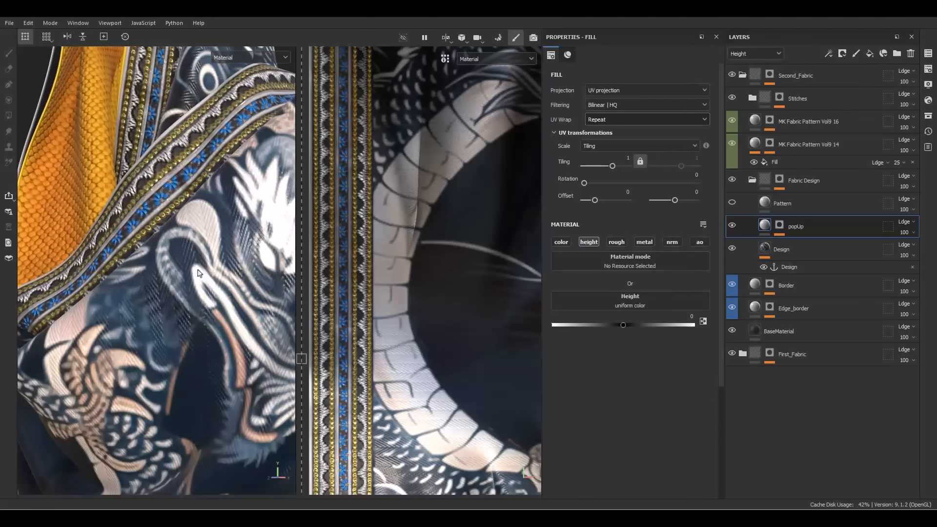
alt+drag(161, 281, 214, 254)
scroll(213, 254, up, 3)
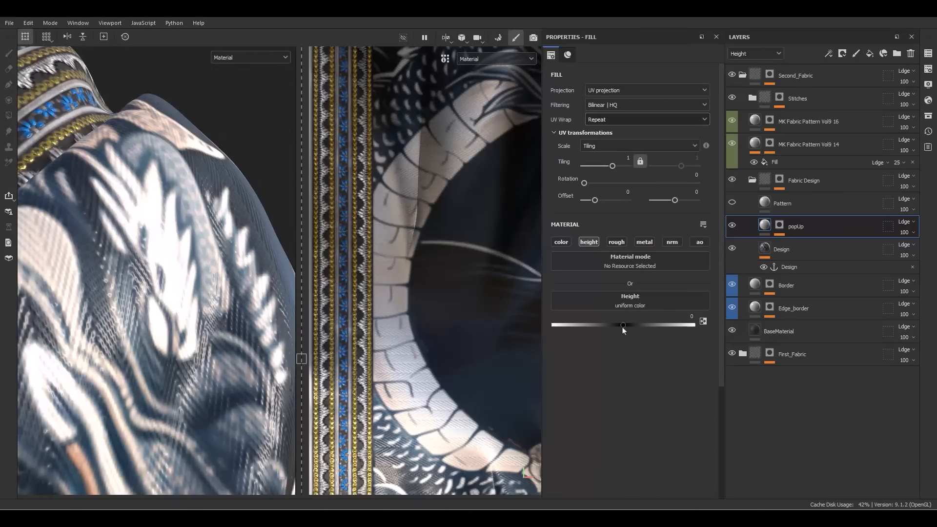
drag(622, 327, 632, 328)
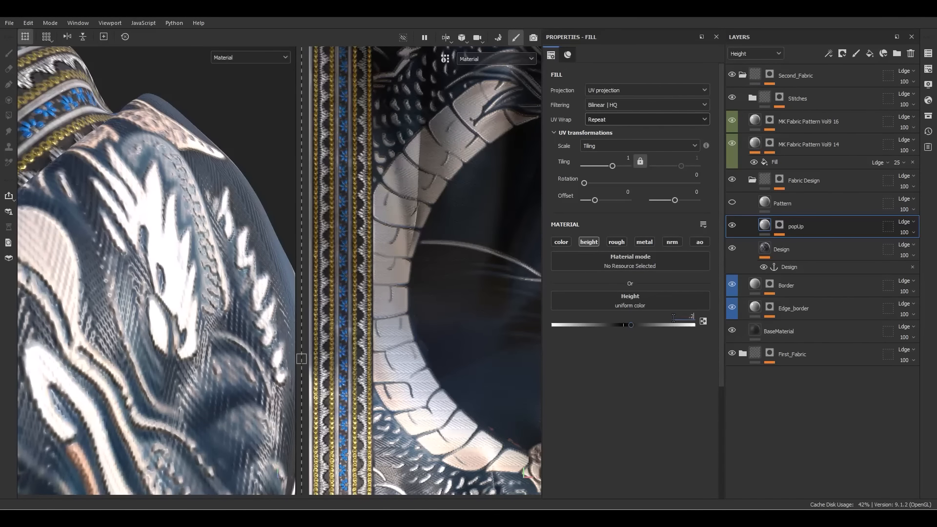
key(Return)
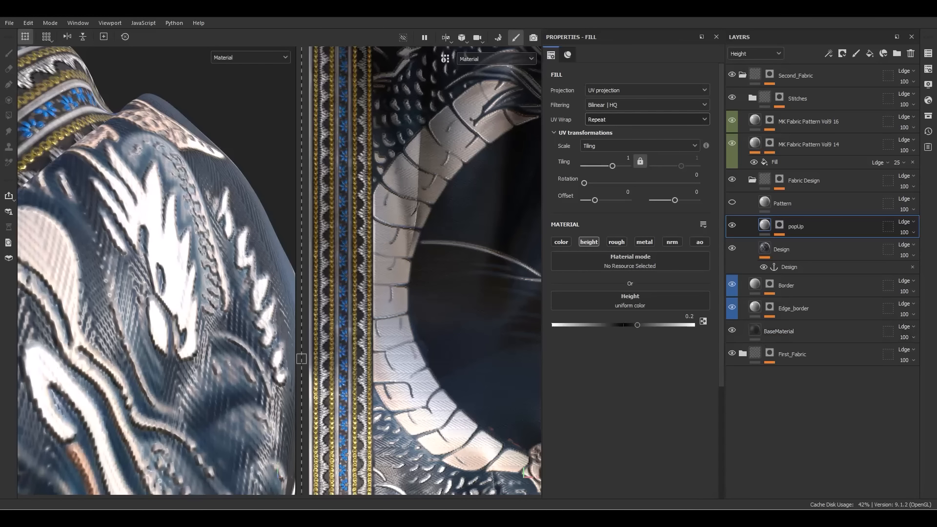
Add a Blur filter with intensity 0.2 to the popUp mask fill
click(781, 228)
right_click(792, 245)
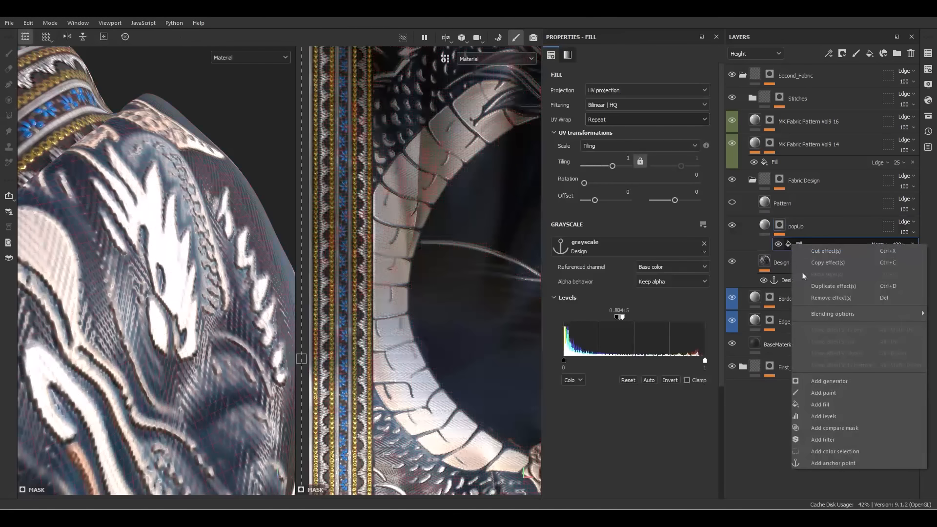
click(832, 440)
click(679, 84)
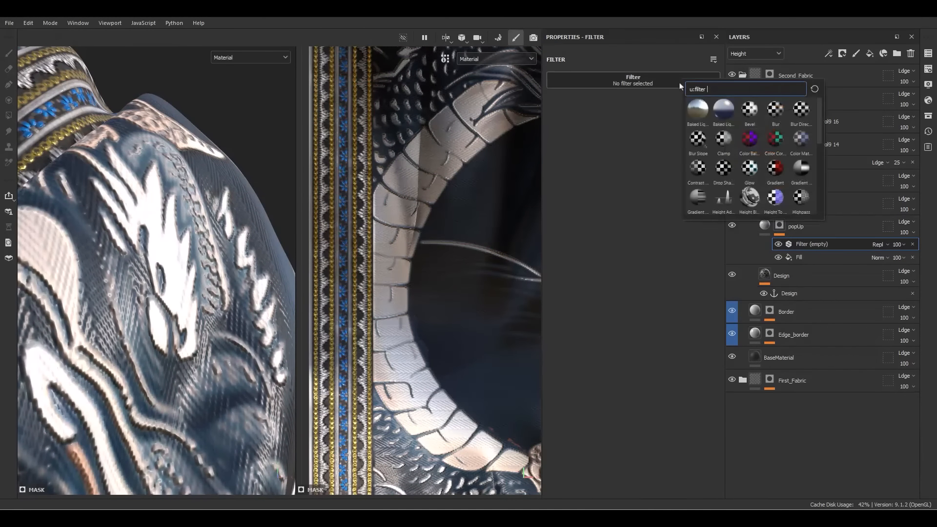
click(774, 111)
alt+drag(170, 314, 122, 339)
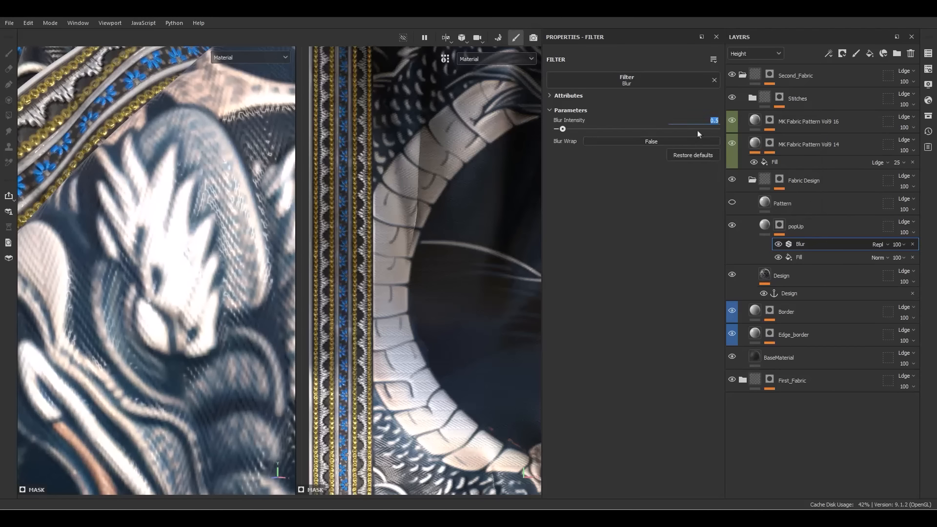
key(Return)
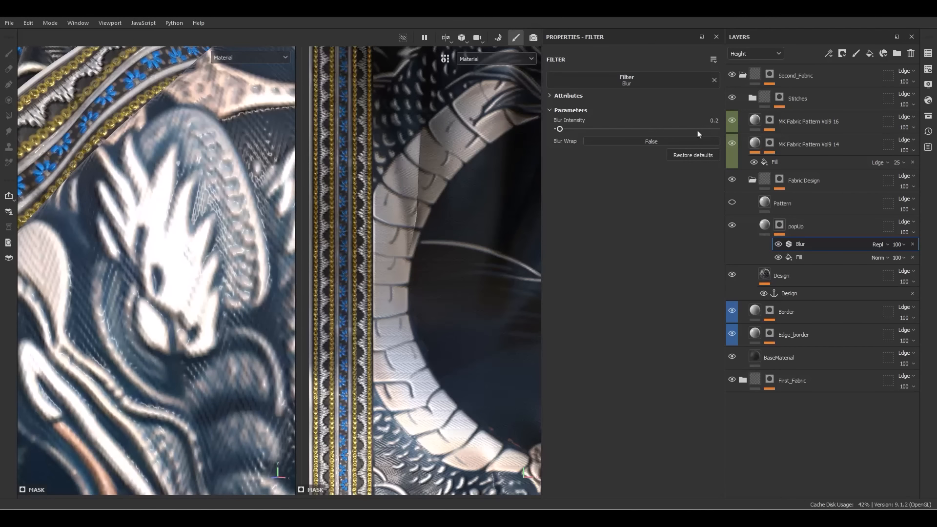
Add a Round Gradient Curve filter above the blur in the popUp mask
right_click(800, 245)
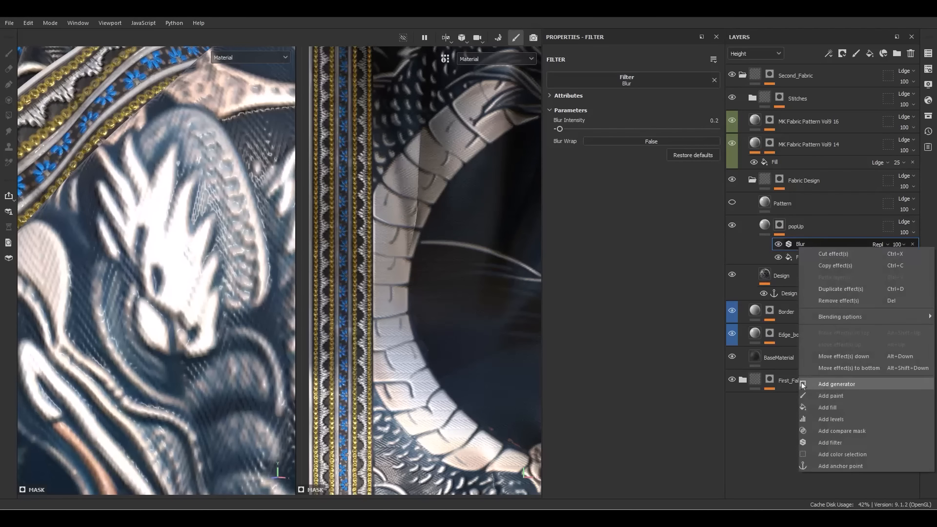
click(819, 443)
click(630, 81)
click(748, 168)
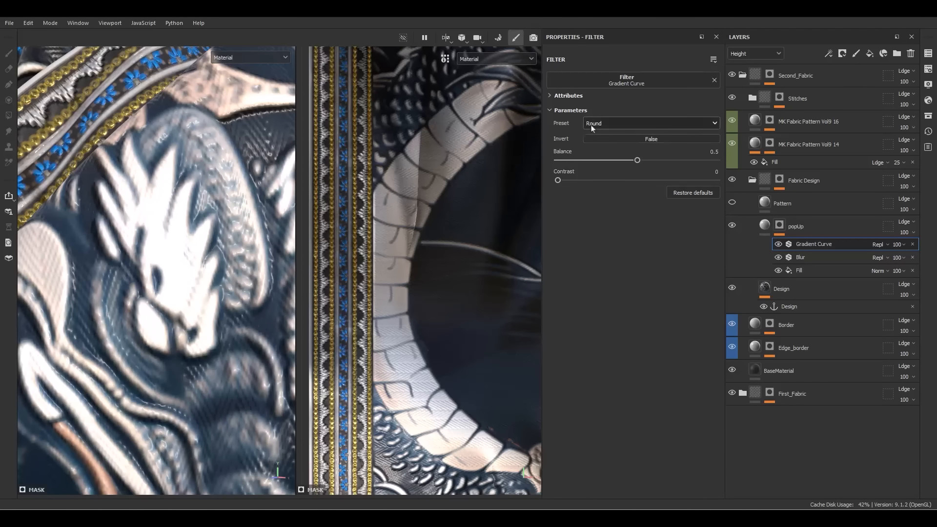
scroll(210, 188, down, 6)
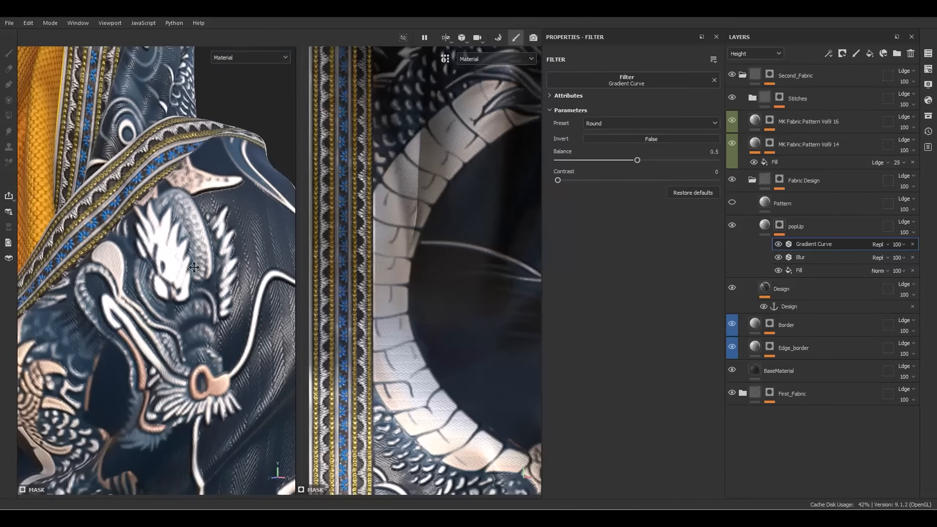
alt+drag(195, 195, 215, 234)
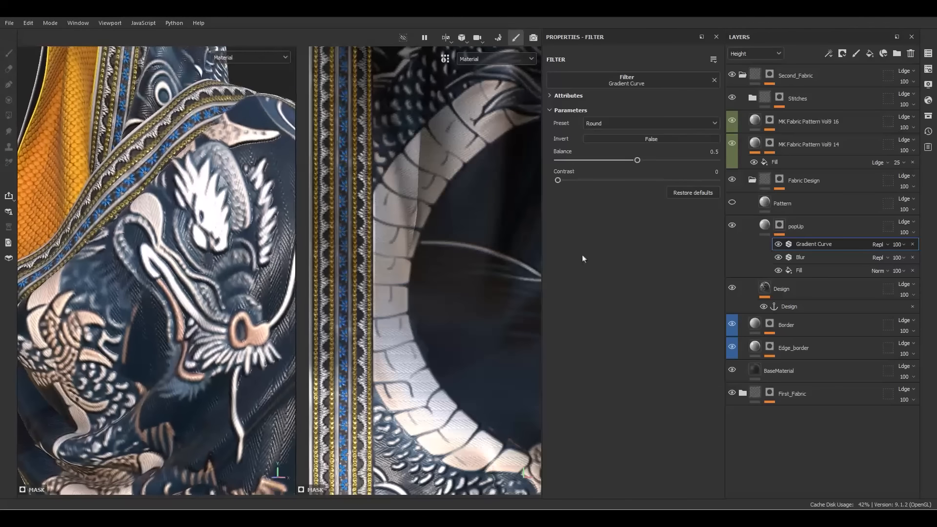
Add a 'popUp mask' anchor point, then toggle popUp's visibility to compare
right_click(801, 247)
click(842, 465)
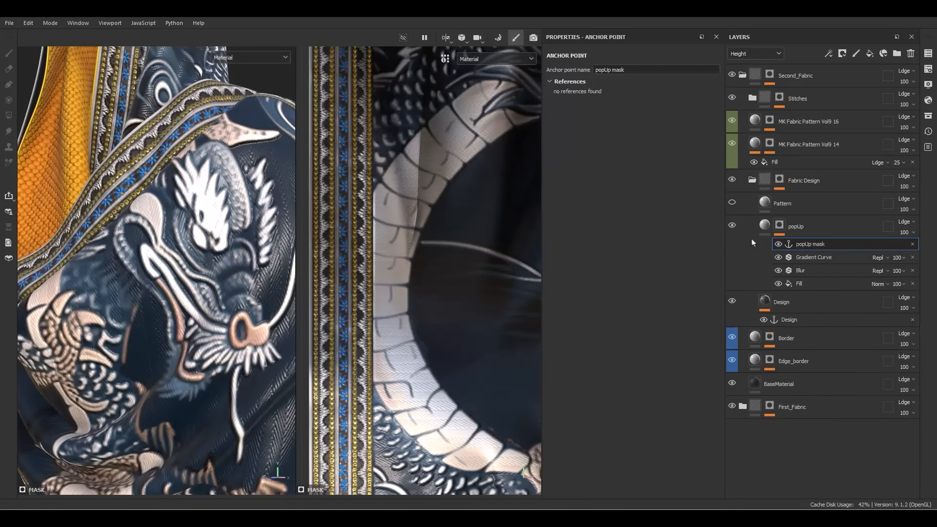
click(765, 226)
scroll(158, 243, down, 5)
mouse_move(158, 242)
alt+mouse_down()
mouse_move(127, 239)
mouse_move(166, 242)
alt+mouse_up()
click(733, 225)
click(732, 224)
click(732, 225)
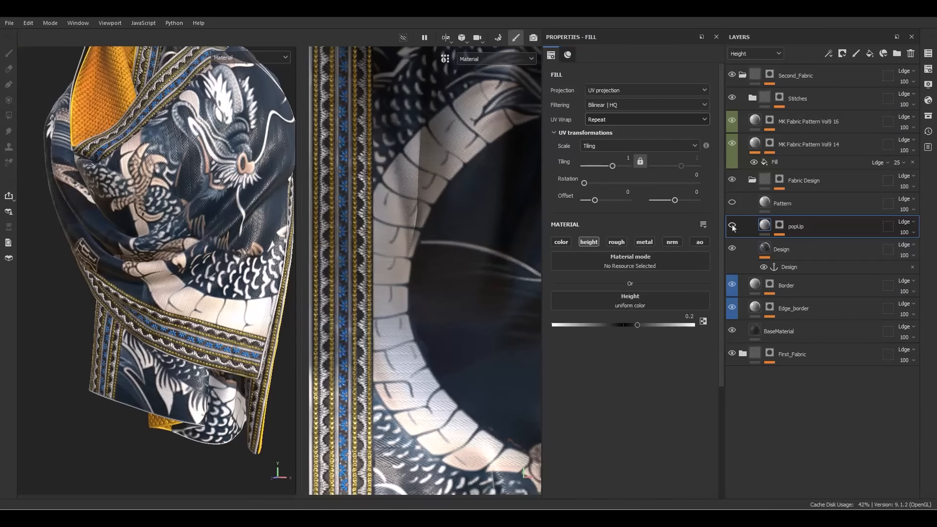
Toggle popUp's visibility on and off to compare the embossed dragon
click(732, 224)
click(732, 225)
click(732, 225)
click(732, 225)
click(733, 226)
click(733, 226)
click(732, 226)
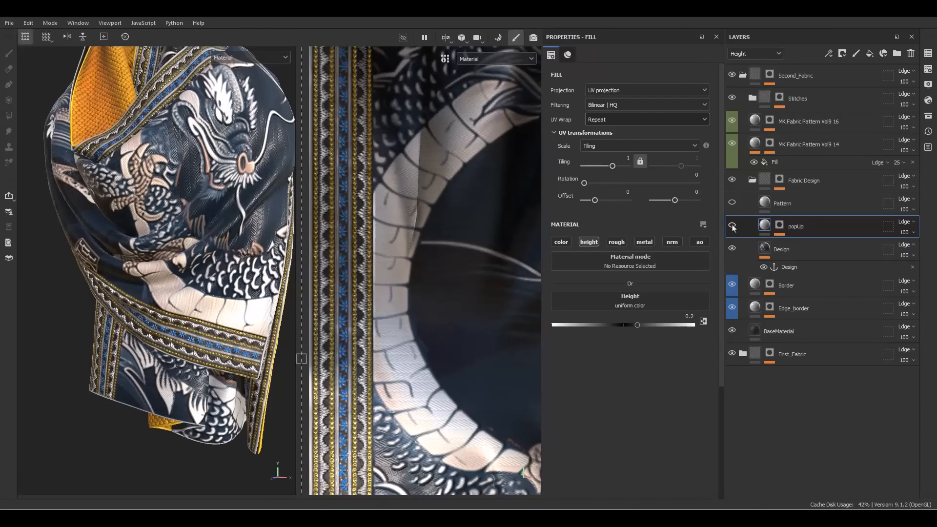
click(732, 226)
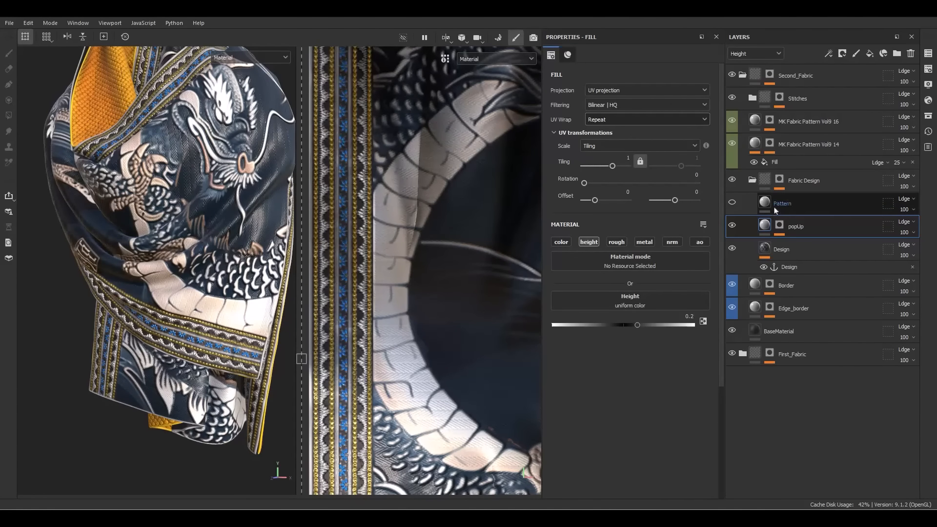
Enable the Pattern layer and apply MK Beadwork Embroidery 029 from the 'fabric' asset search
click(745, 208)
click(731, 202)
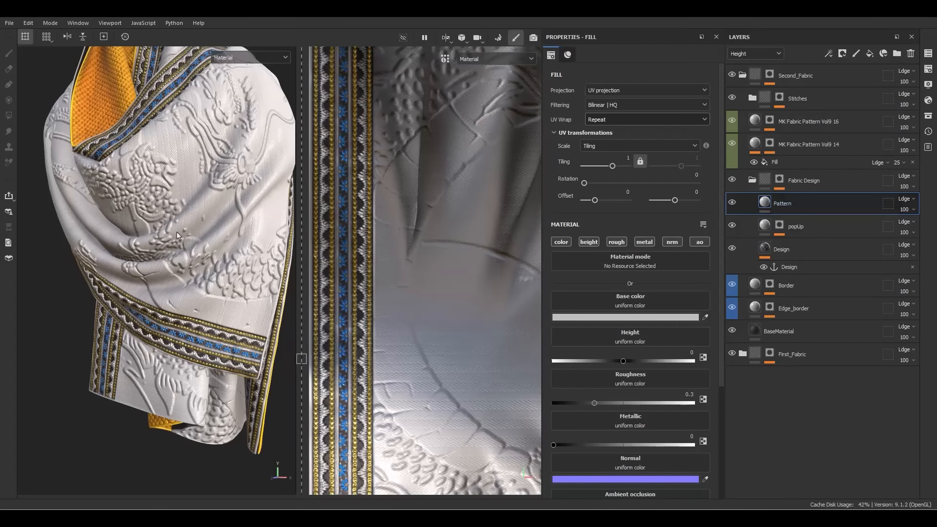
alt+drag(203, 233, 262, 226)
click(928, 116)
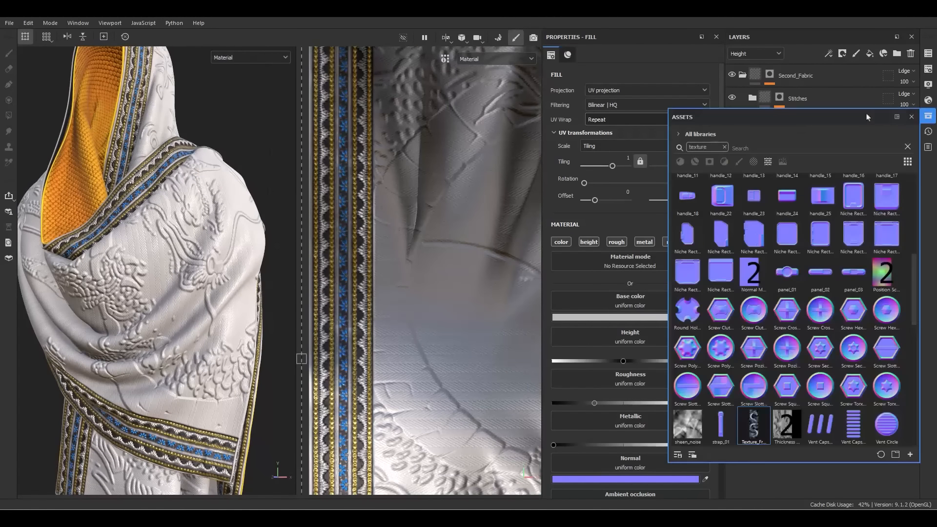
drag(779, 119, 447, 109)
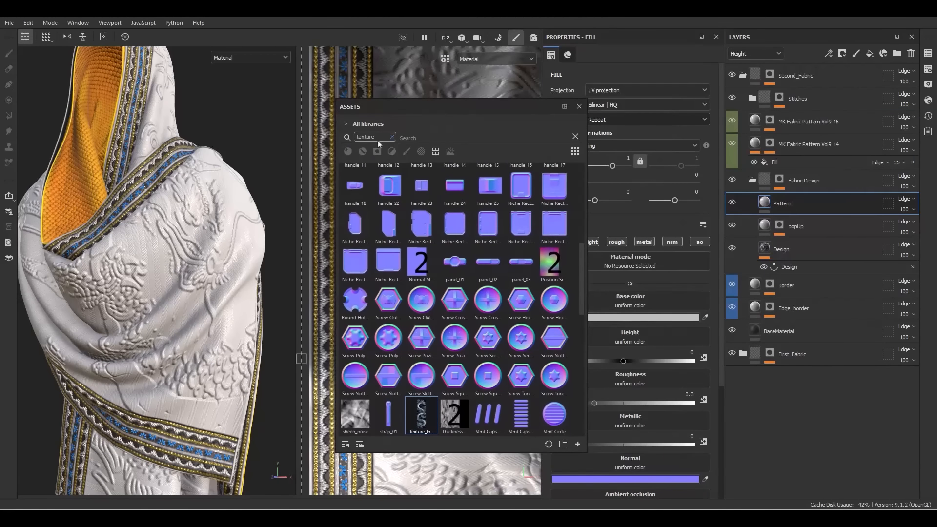
click(391, 136)
click(374, 138)
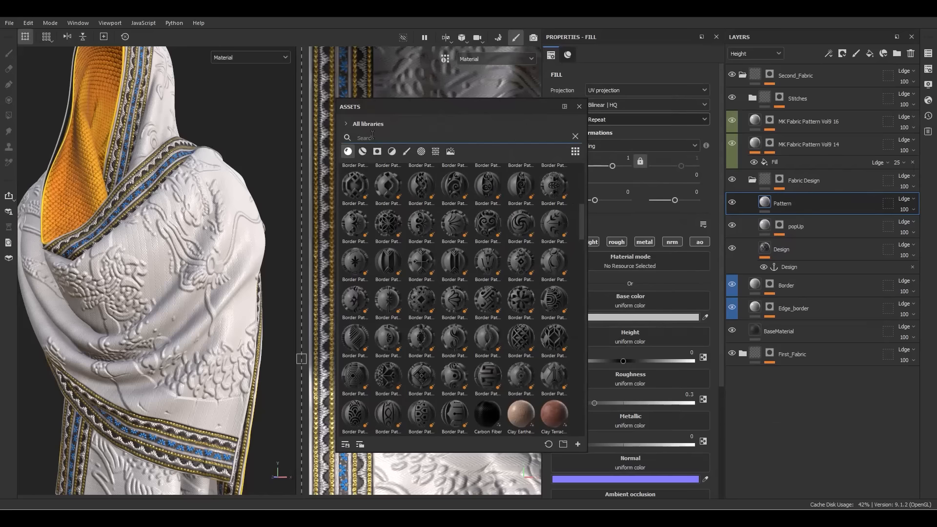
text(fabri)
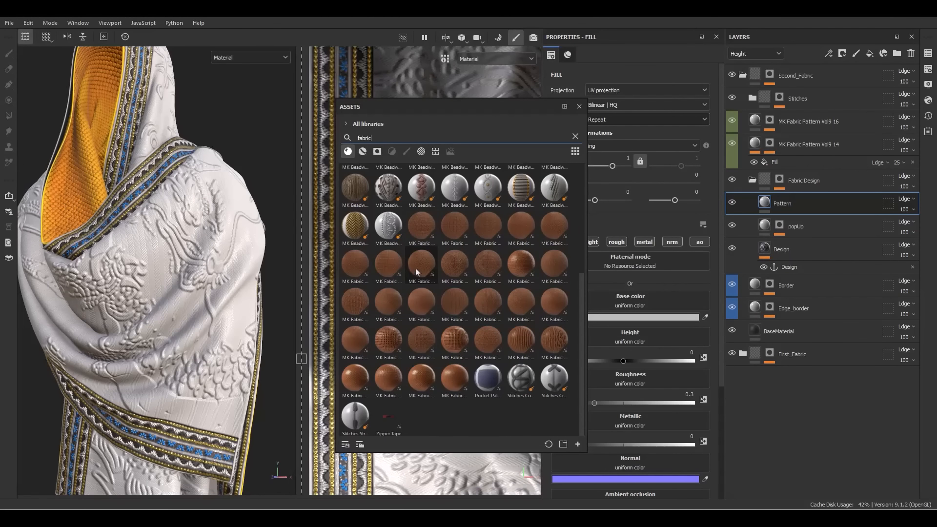
text(c)
drag(347, 323, 629, 264)
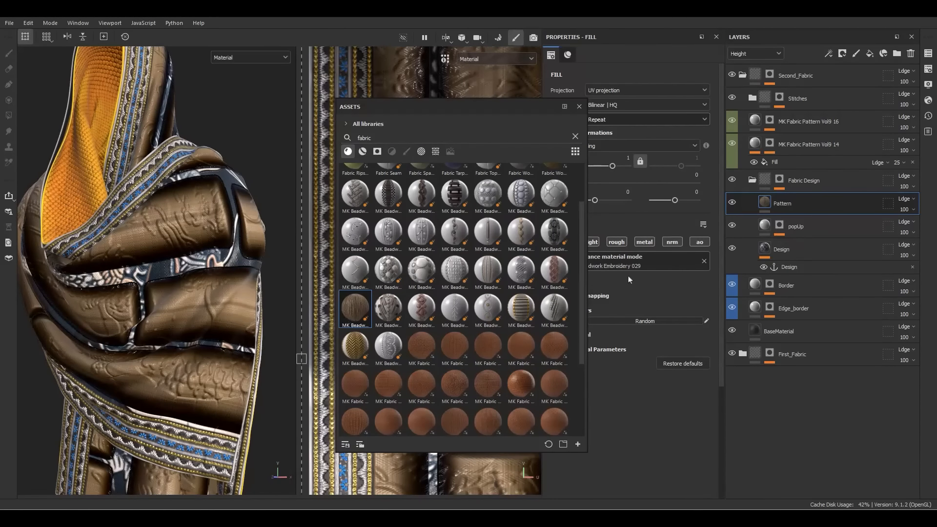
click(579, 106)
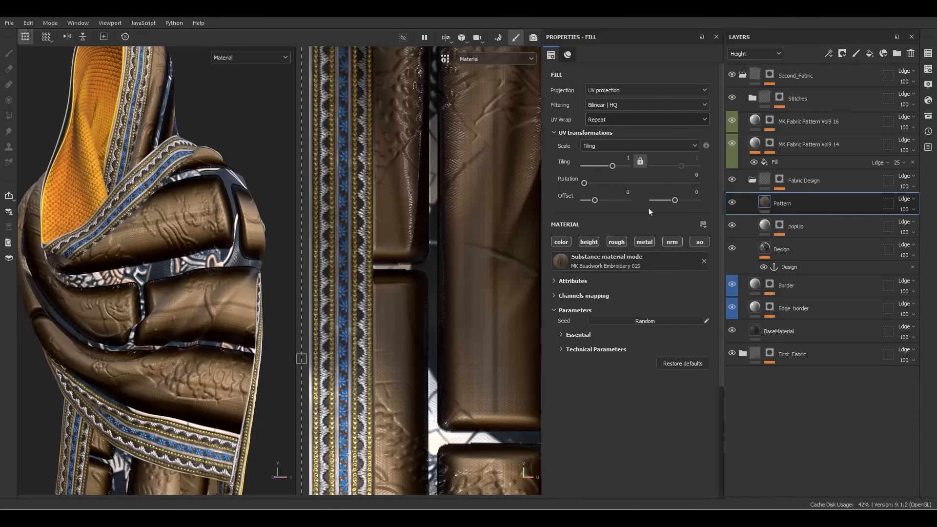
Set the pattern's tiling to 60 by 120 and rotation to 90
text(0)
key(Return)
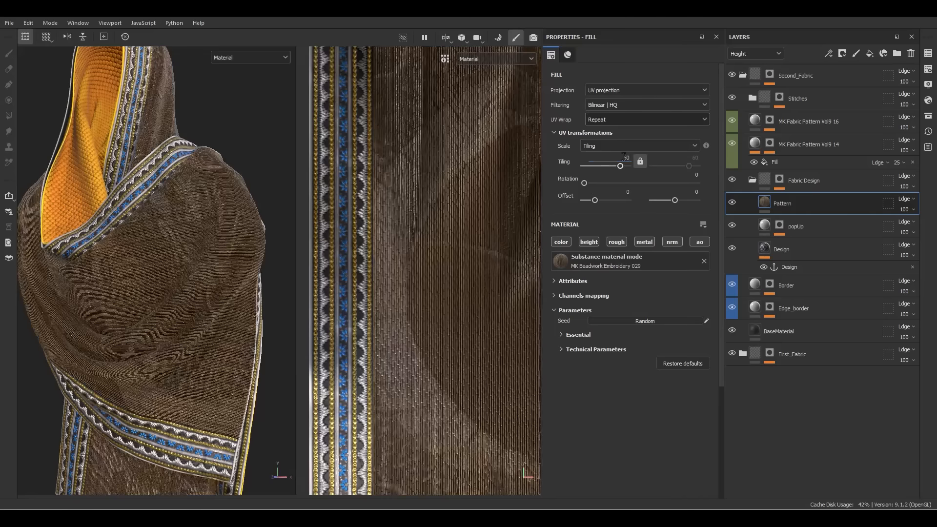
scroll(411, 275, down, 1)
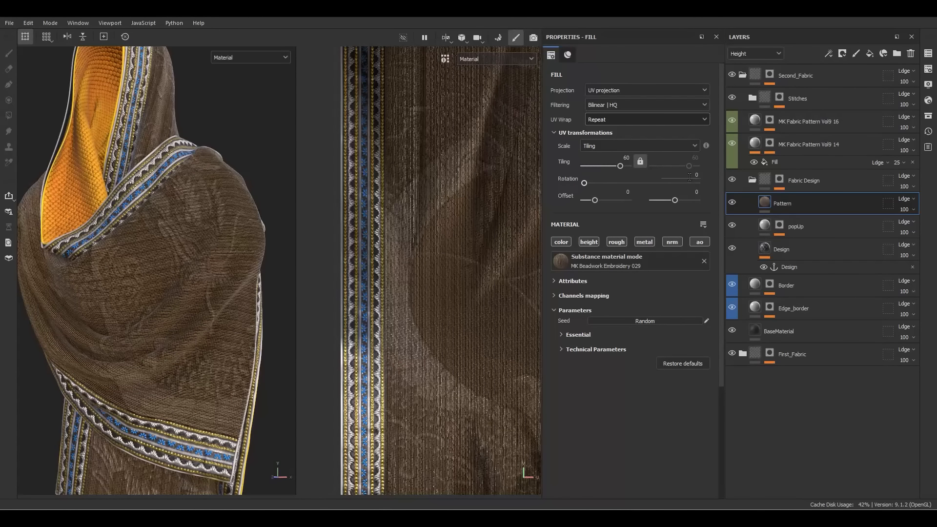
text(90)
key(Return)
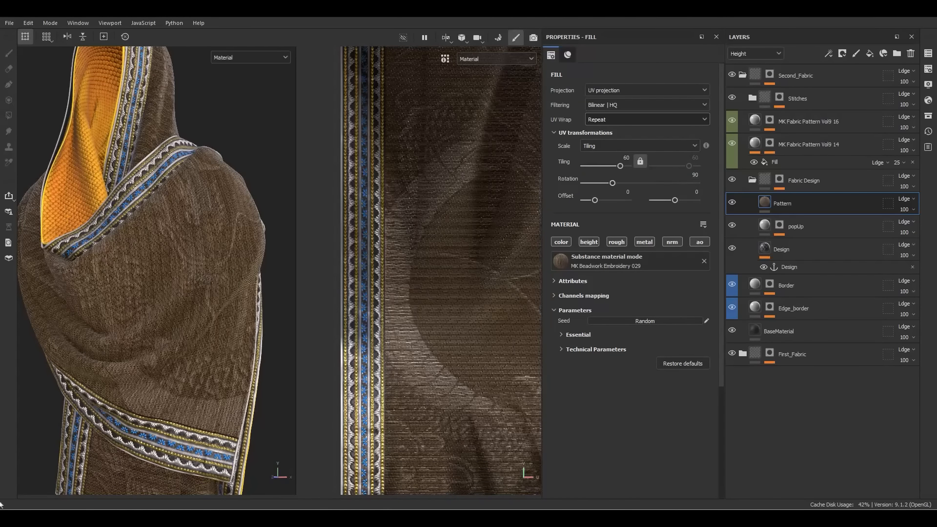
scroll(224, 244, up, 5)
alt+drag(173, 208, 115, 215)
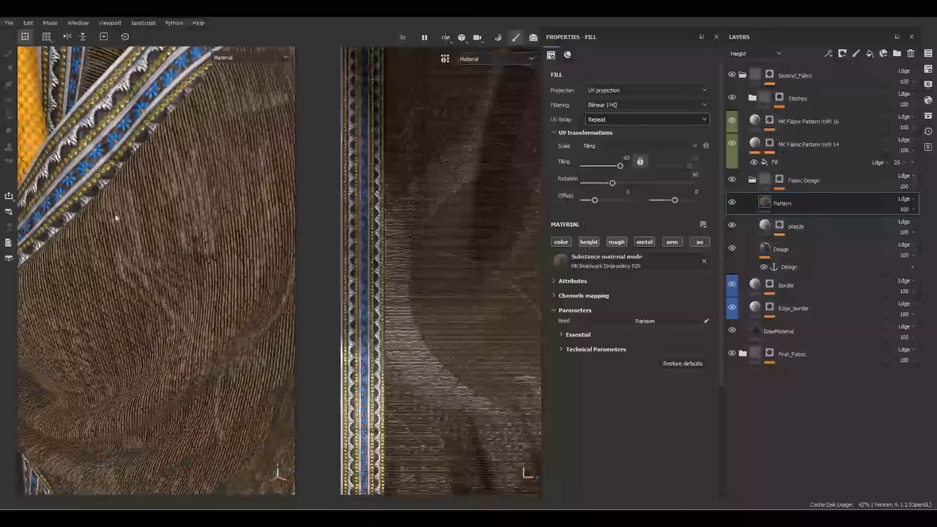
scroll(122, 184, down, 2)
scroll(151, 226, up, 1)
click(639, 161)
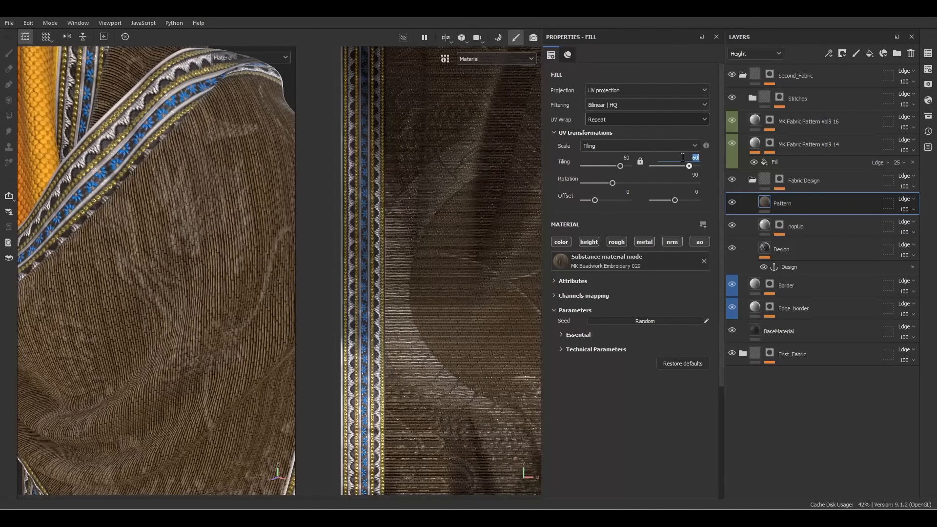
key(Return)
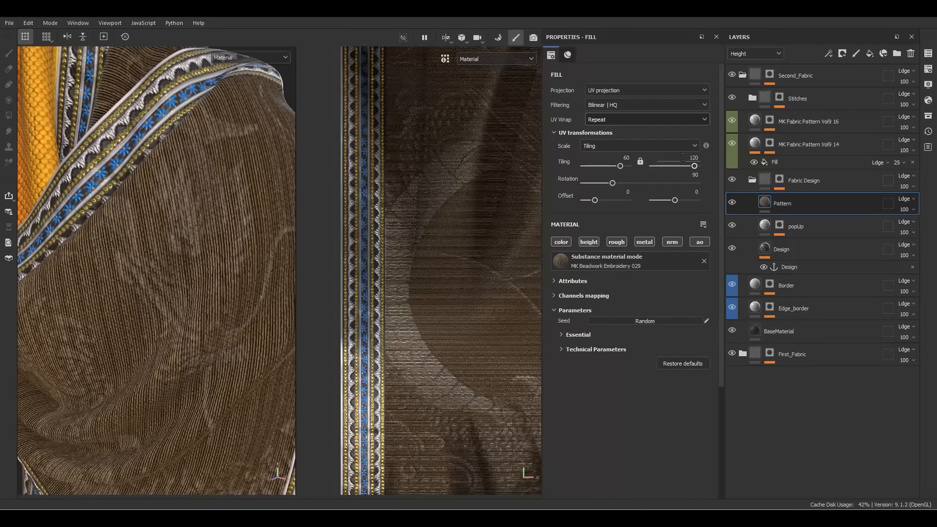
Disable the pattern's color channel so the dragon colours stay intact
scroll(169, 202, up, 5)
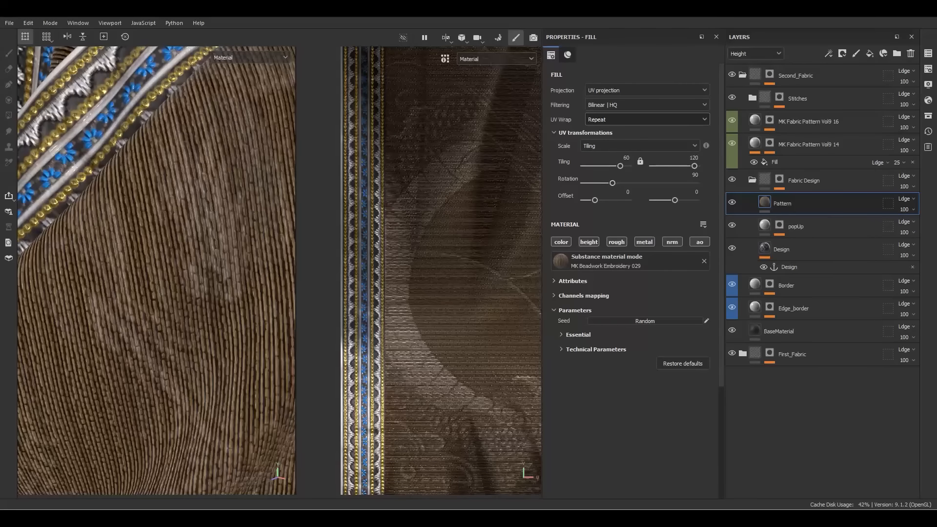
alt+drag(230, 204, 176, 275)
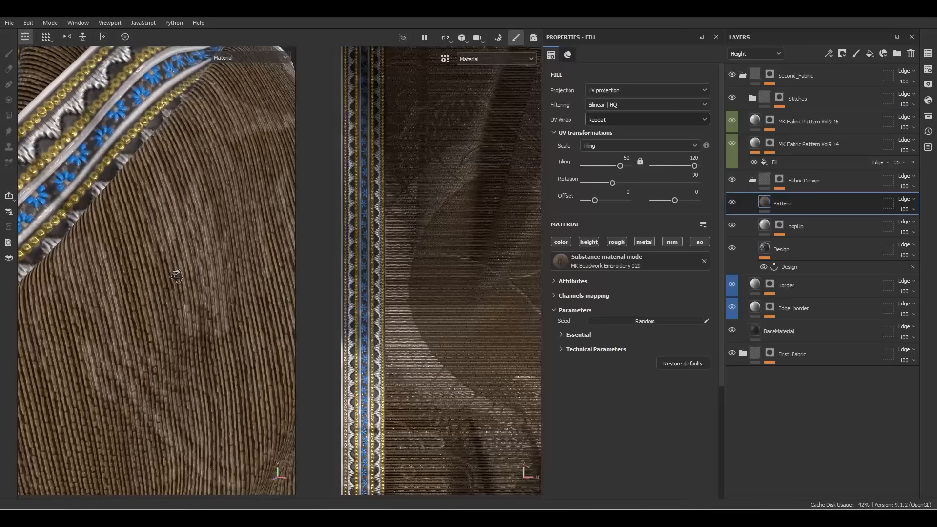
click(560, 243)
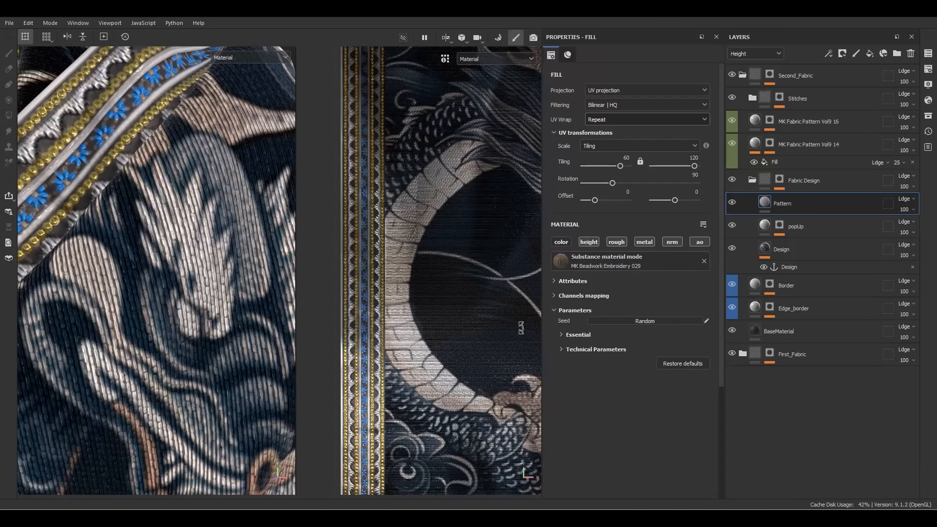
click(577, 335)
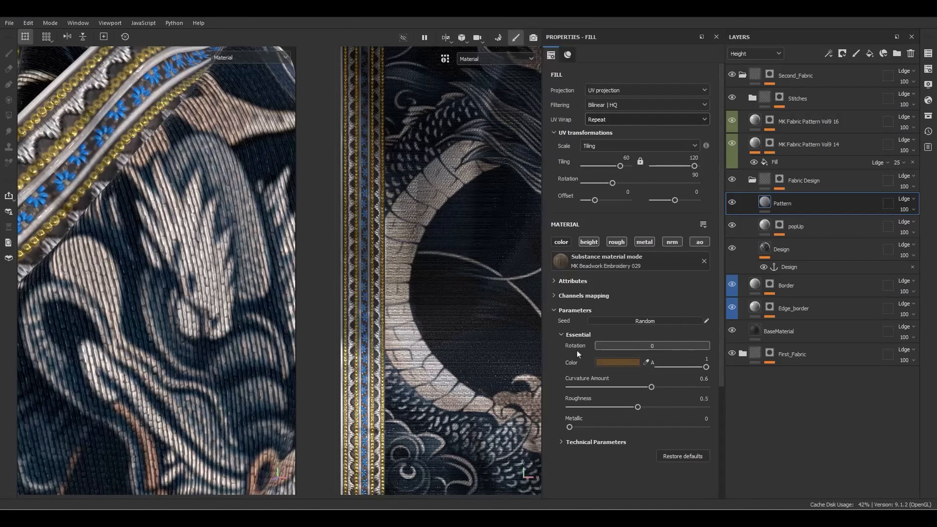
Set the beadwork pattern's Metallic to 1 and Roughness to 0.2
click(585, 442)
scroll(586, 441, down, 3)
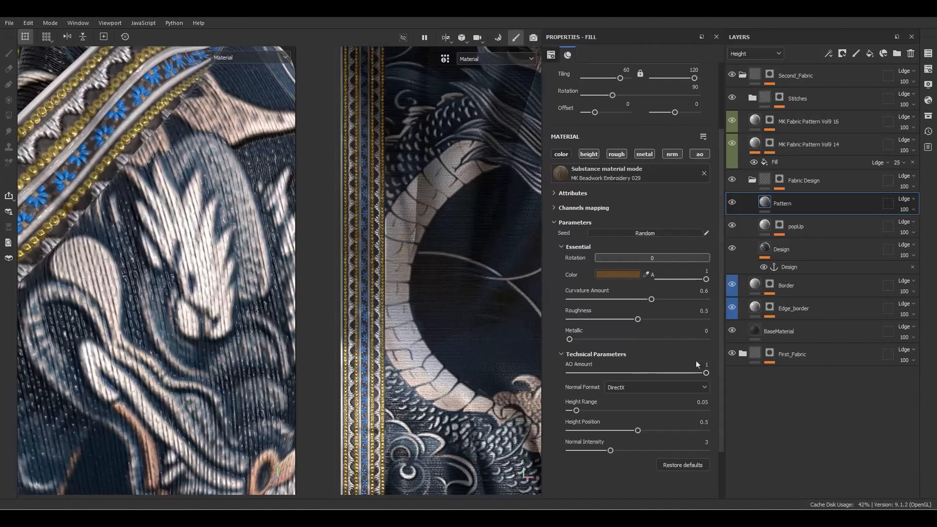
drag(579, 339, 742, 345)
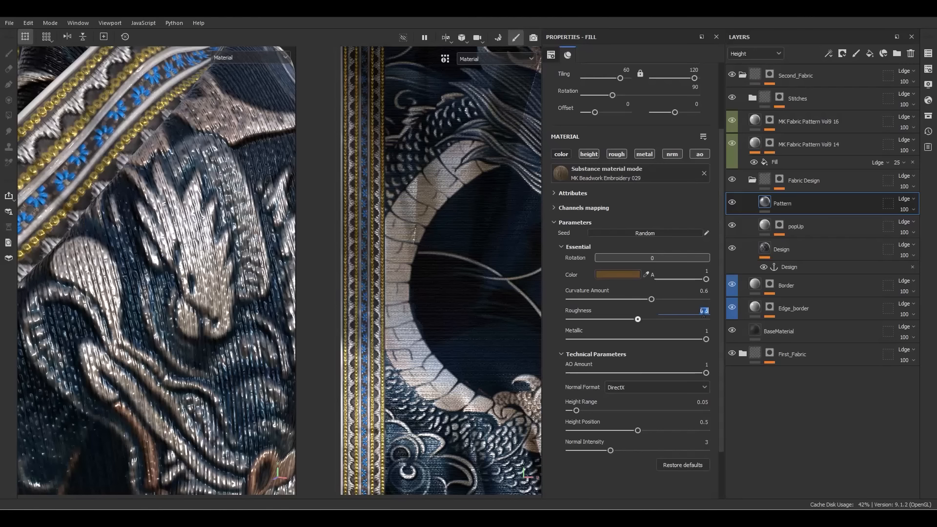
text(0.2)
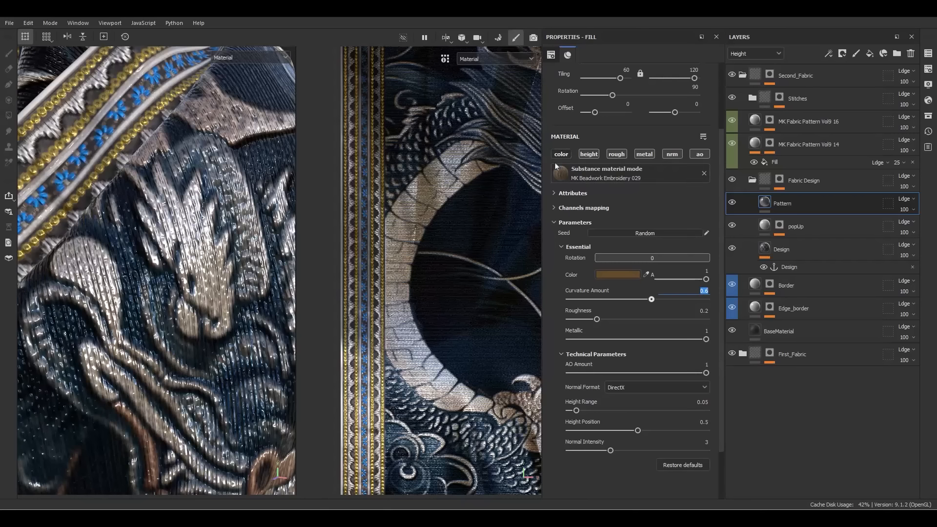
scroll(259, 269, down, 6)
alt+drag(216, 250, 253, 254)
scroll(236, 253, up, 6)
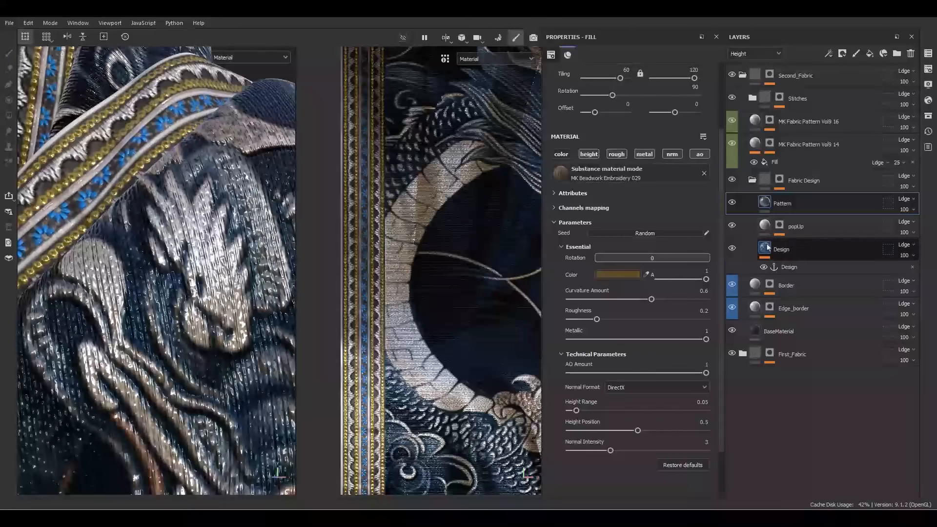
Add a bitmap mask to Pattern with a Fill sourced from the popUp mask anchor
right_click(774, 212)
click(817, 37)
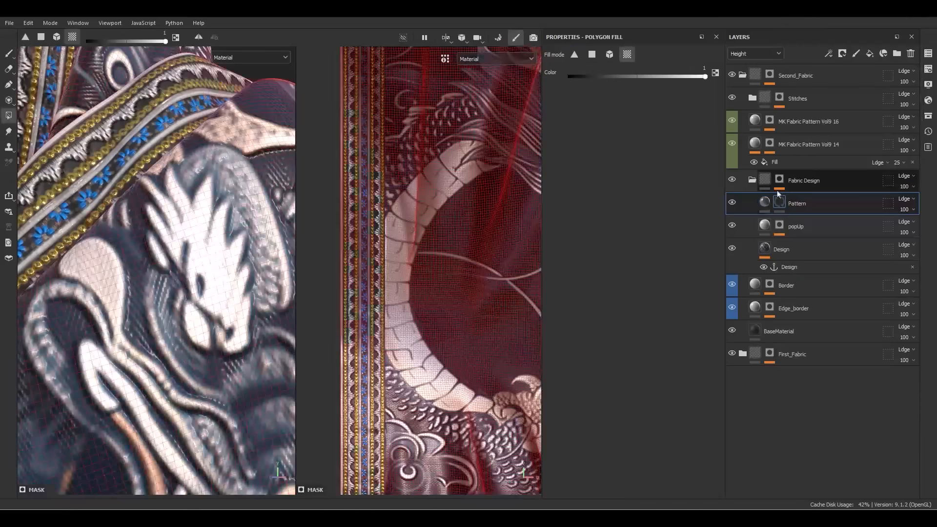
right_click(775, 202)
click(804, 346)
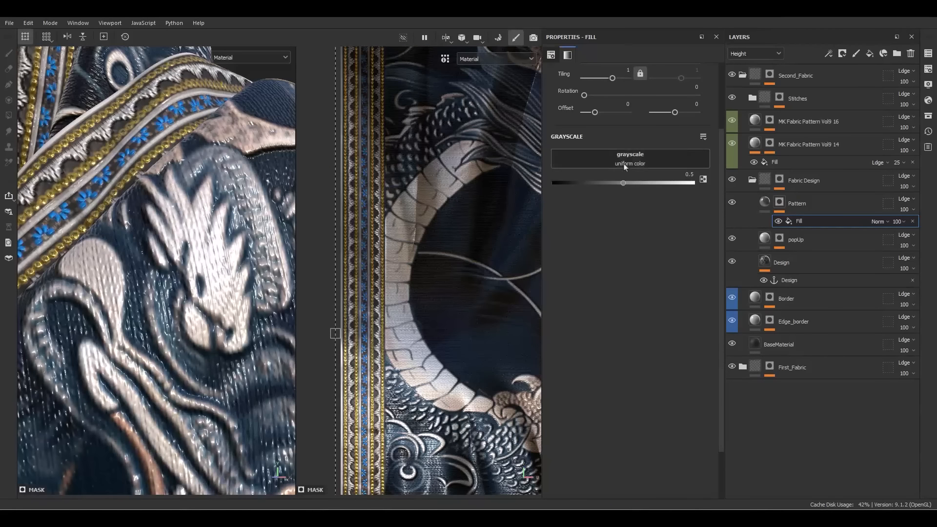
click(626, 164)
click(695, 173)
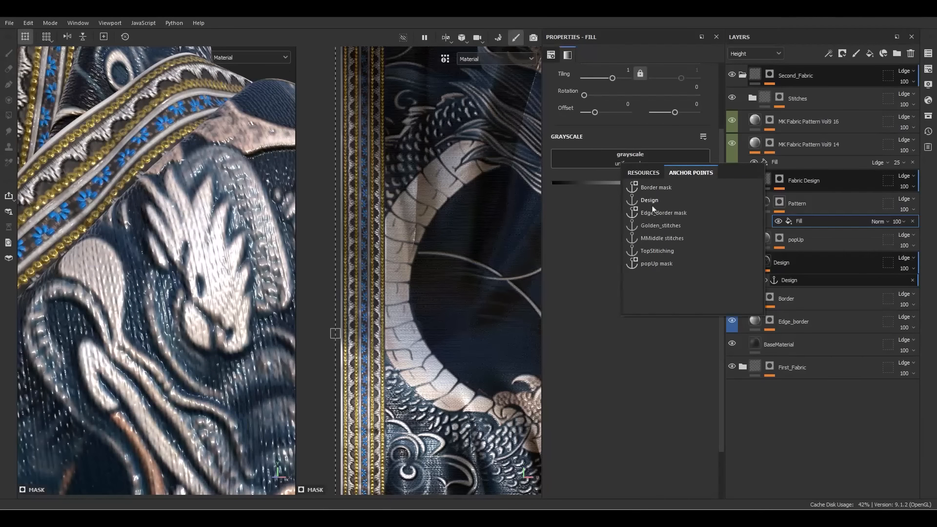
click(651, 263)
Inspect the Pattern mask on the dragon's claw and cycle through the base colour and height channels
click(777, 210)
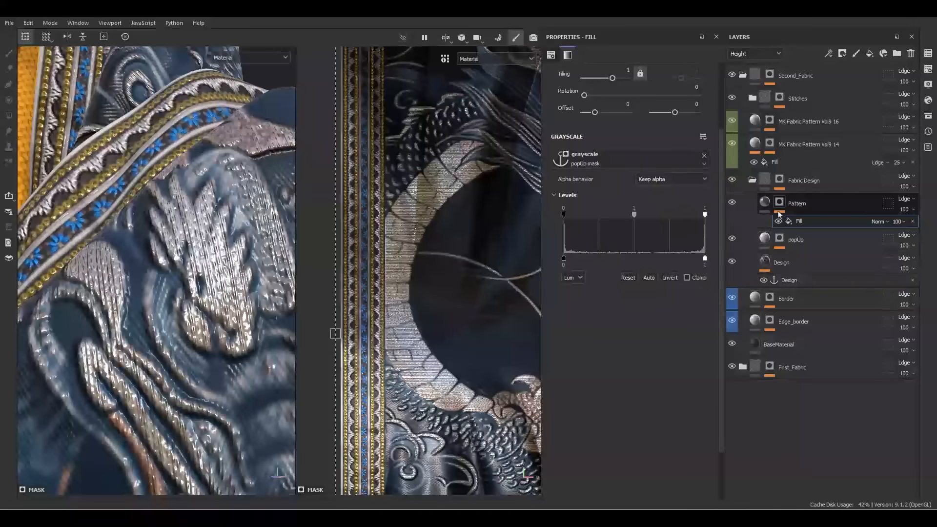
alt+click(782, 207)
mouse_move(197, 282)
alt+mouse_down()
mouse_move(251, 314)
mouse_move(192, 285)
alt+mouse_up()
key(m)
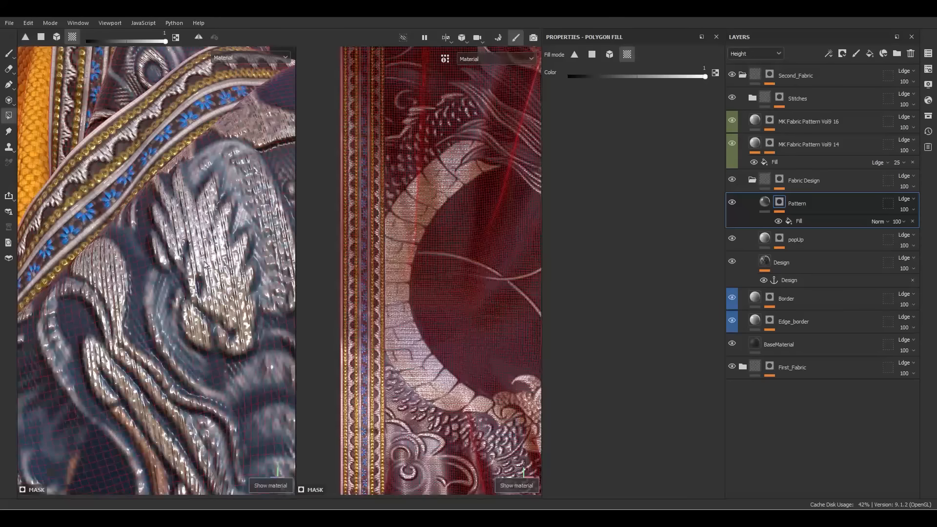
alt+right_drag(192, 284, 207, 298)
alt+drag(207, 297, 213, 307)
key(c)
scroll(231, 295, down, 5)
key(c)
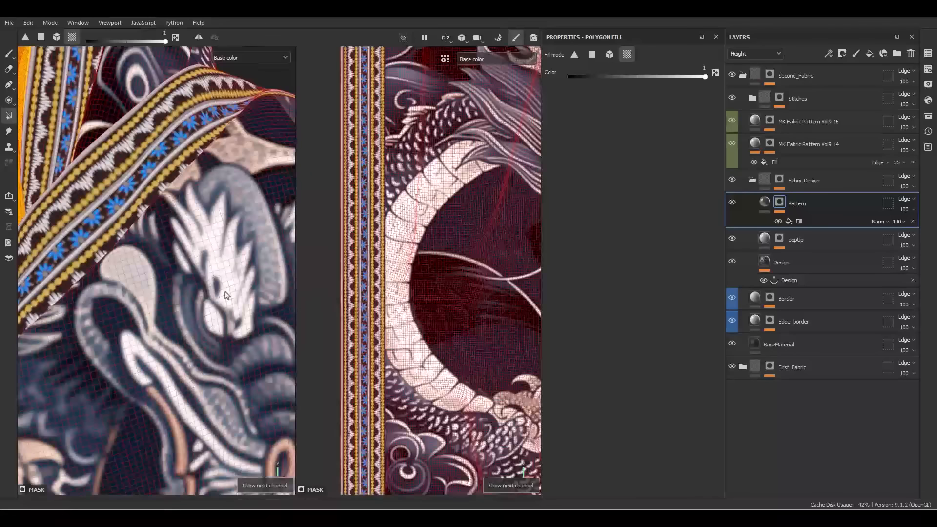
key(c)
Check the Pattern's metallic channel around the garment, then return to the full material render
click(763, 183)
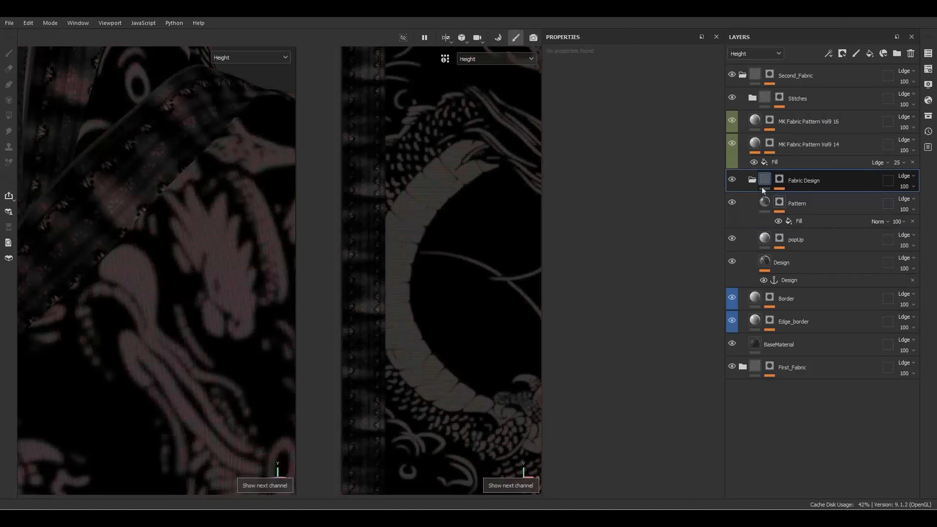
click(764, 202)
key(c)
key(c)
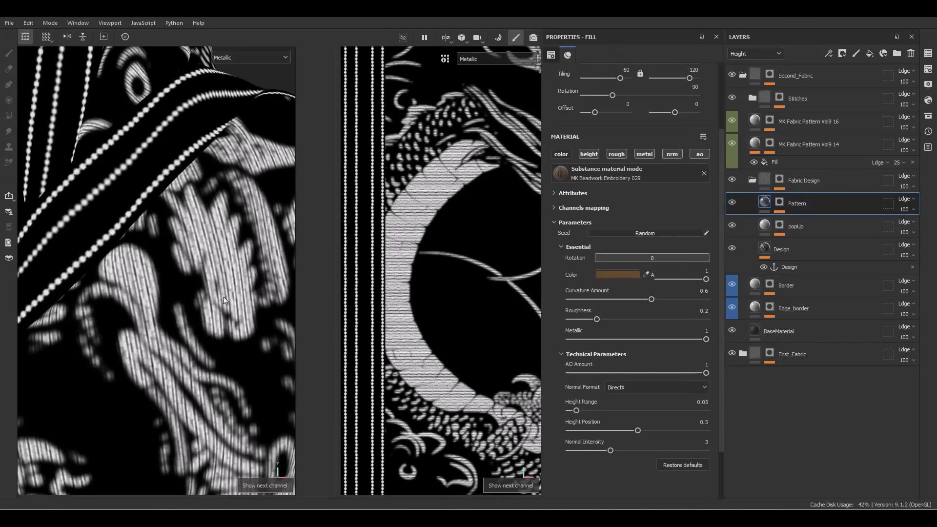
scroll(208, 293, down, 4)
scroll(205, 288, up, 2)
scroll(188, 259, down, 6)
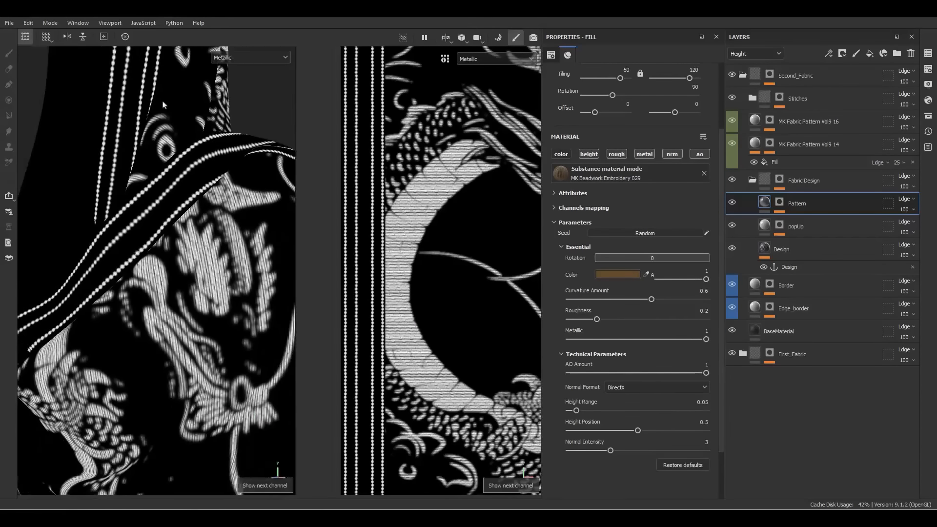
alt+drag(177, 234, 239, 334)
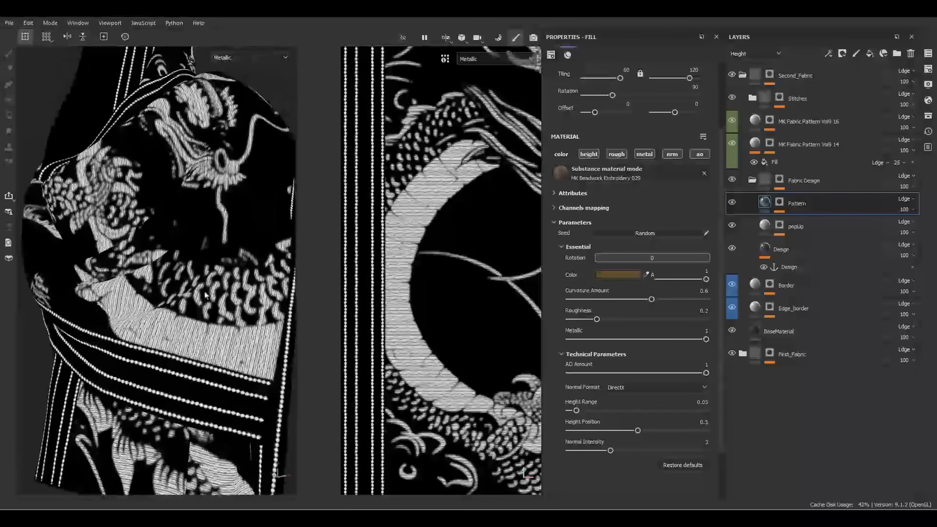
scroll(239, 336, up, 5)
scroll(239, 336, down, 8)
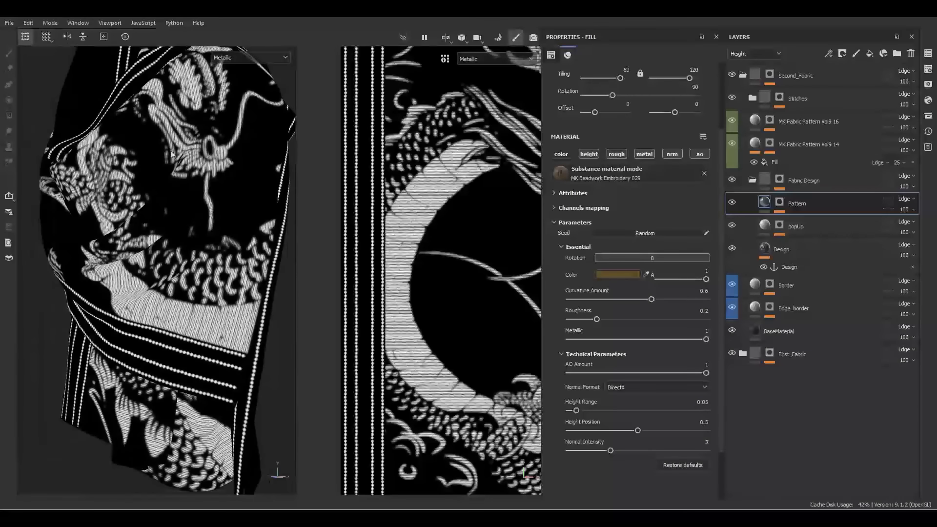
alt+drag(210, 98, 266, 207)
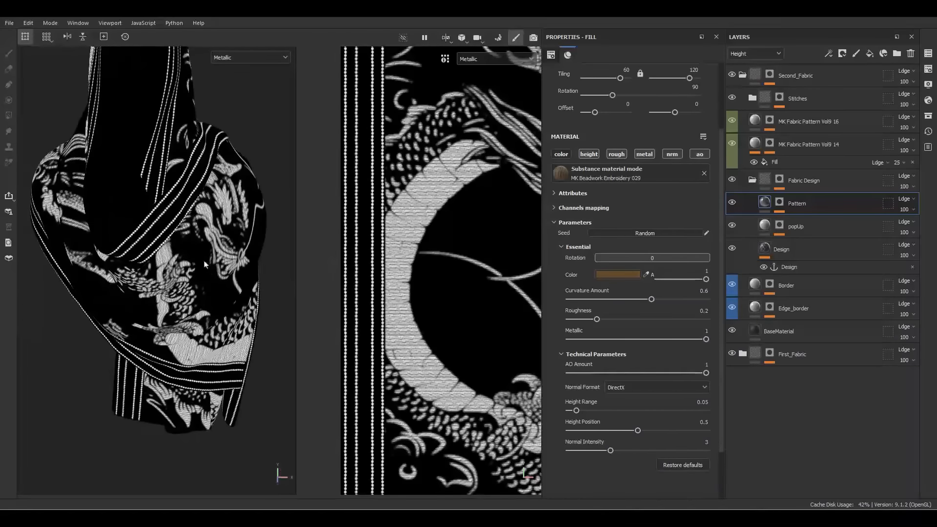
key(m)
scroll(243, 198, up, 6)
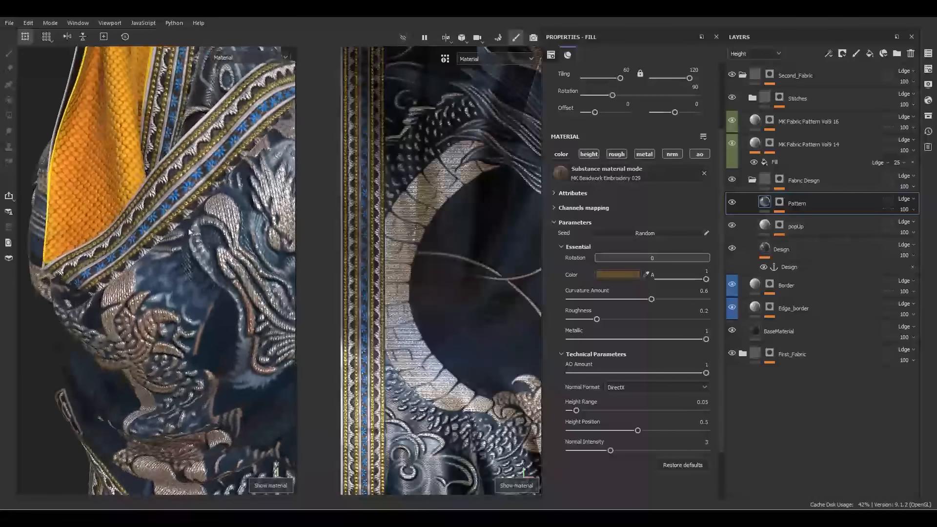
alt+drag(223, 190, 268, 202)
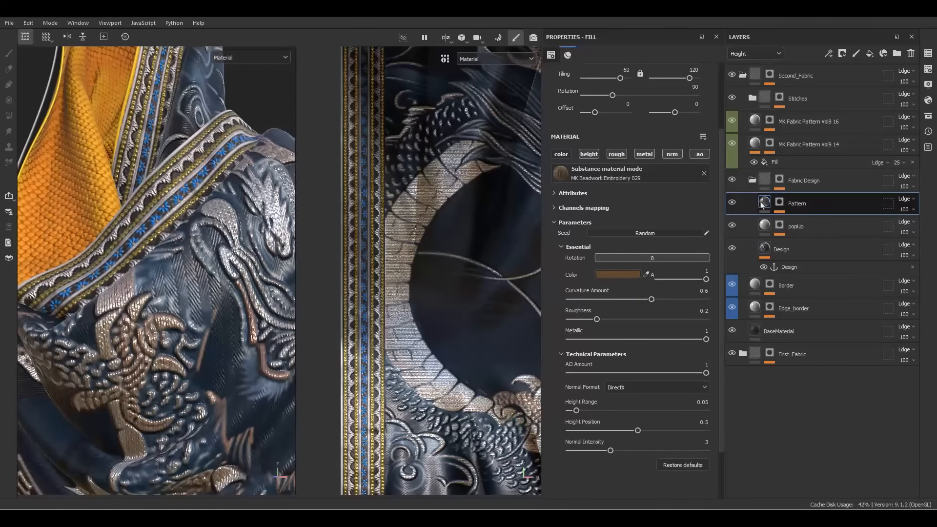
Leave only the base colour channel enabled on the Design fill
click(751, 181)
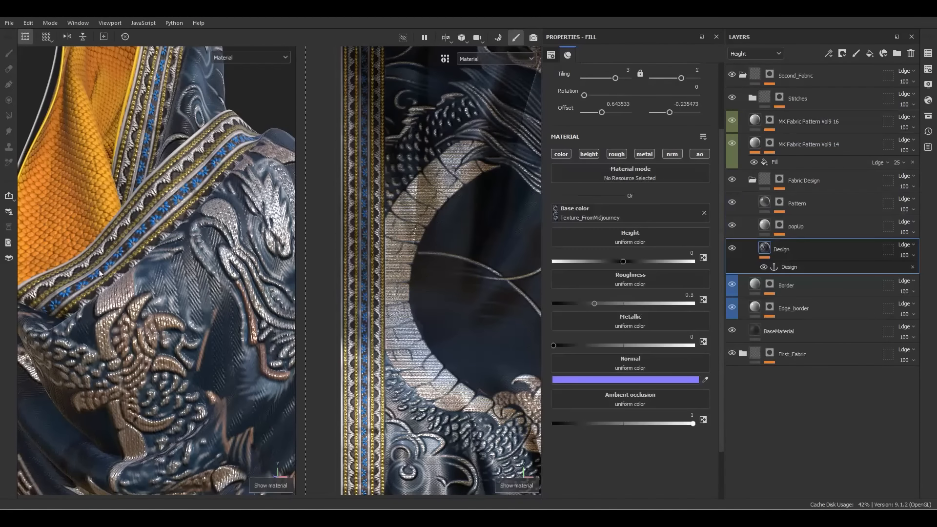
scroll(202, 227, up, 10)
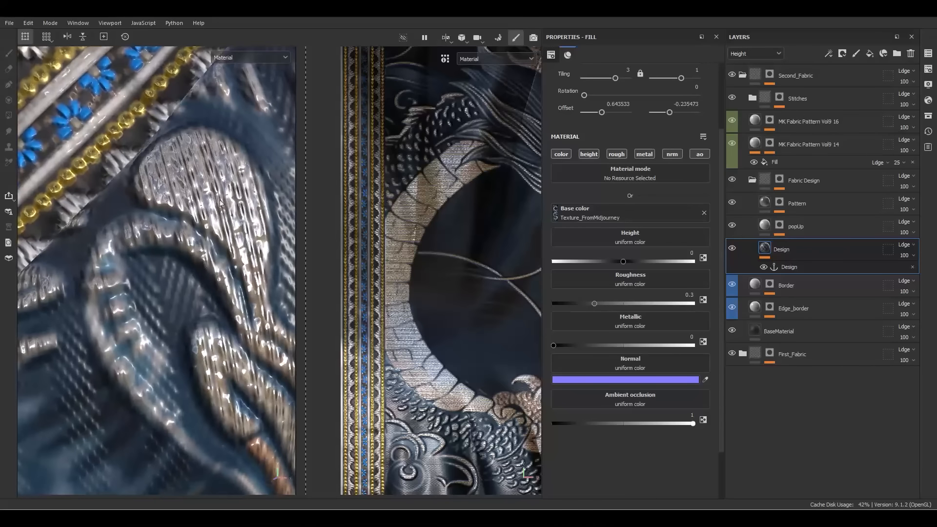
alt+drag(162, 321, 218, 188)
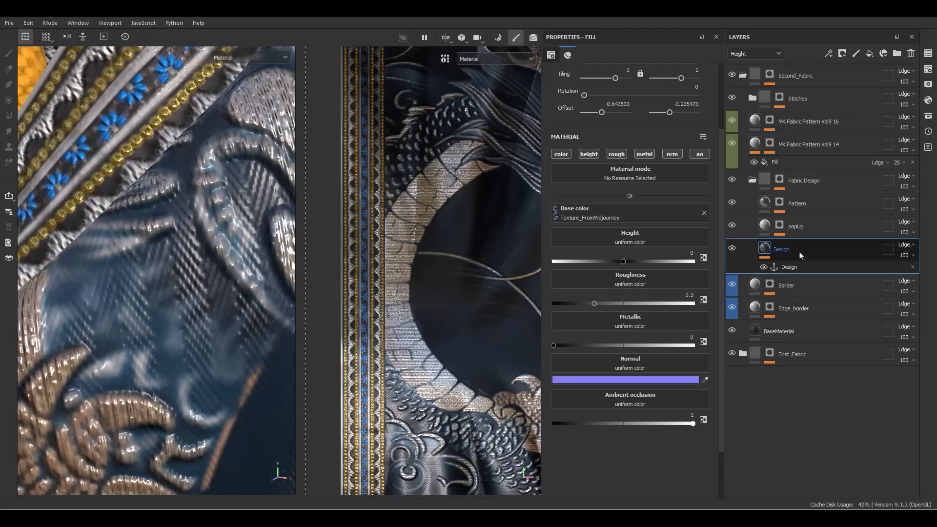
click(560, 154)
scroll(227, 216, down, 5)
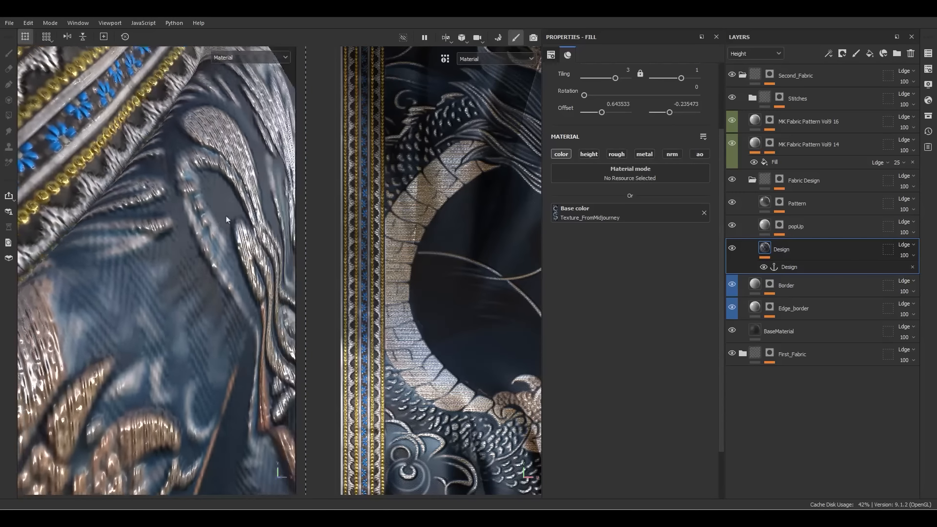
scroll(178, 212, up, 5)
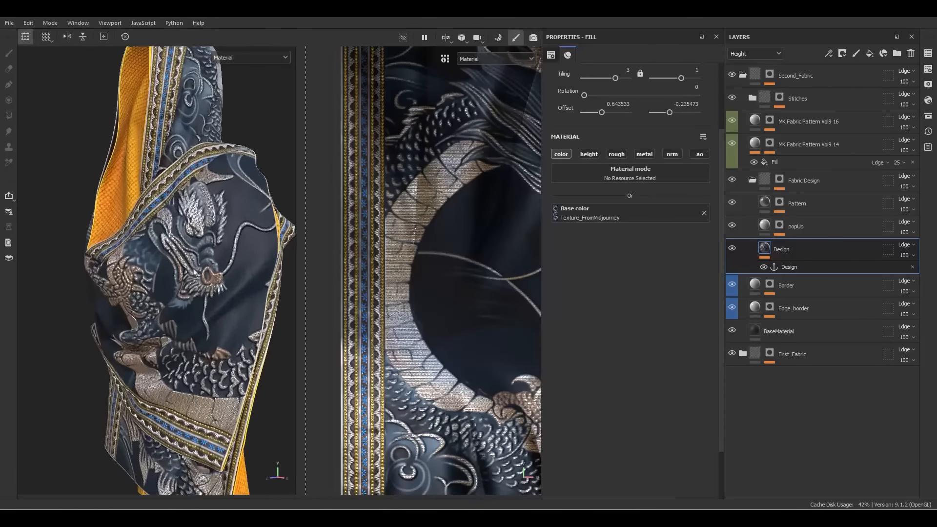
scroll(207, 253, up, 3)
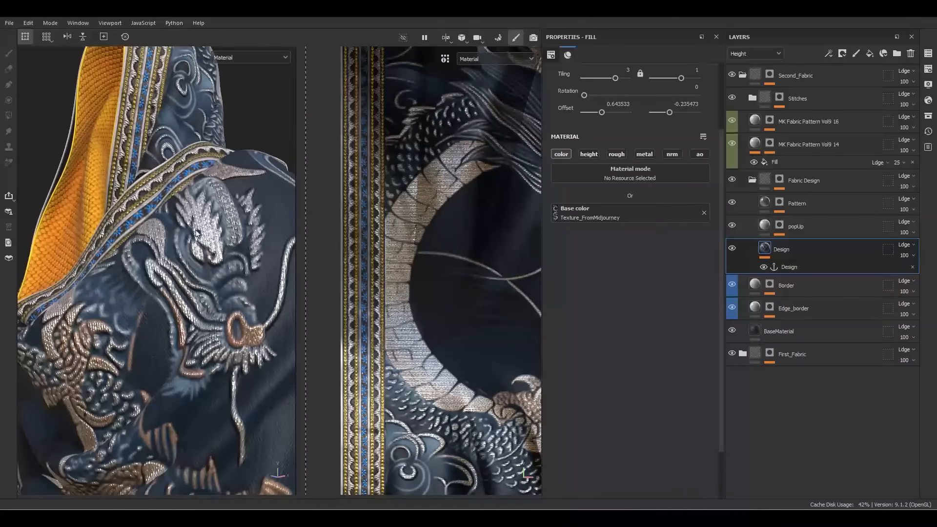
scroll(162, 213, up, 3)
scroll(162, 213, down, 2)
Review the hood border and dragon, then select the MK Fabric Pattern Vol9 16 layer
alt+drag(161, 213, 111, 159)
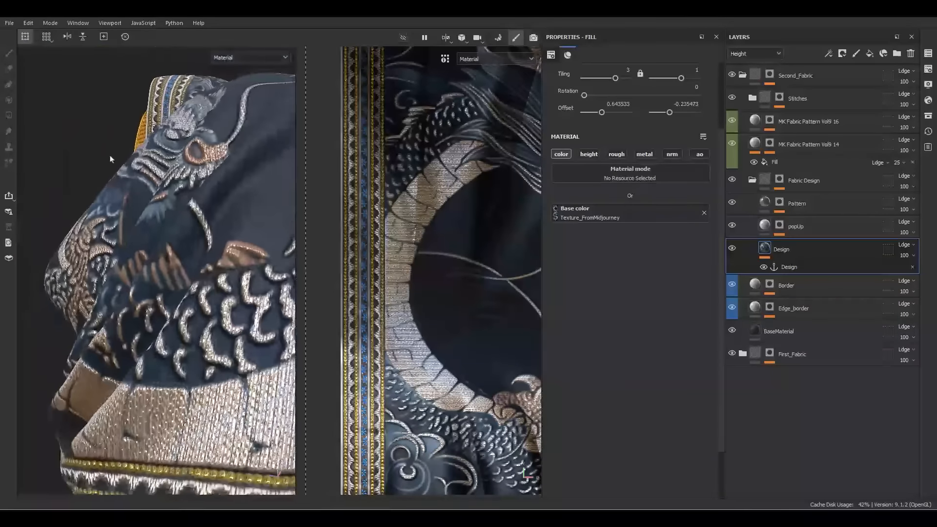
scroll(159, 293, up, 3)
mouse_move(161, 312)
alt+mouse_down()
mouse_move(164, 278)
mouse_move(170, 306)
alt+mouse_up()
scroll(194, 201, up, 3)
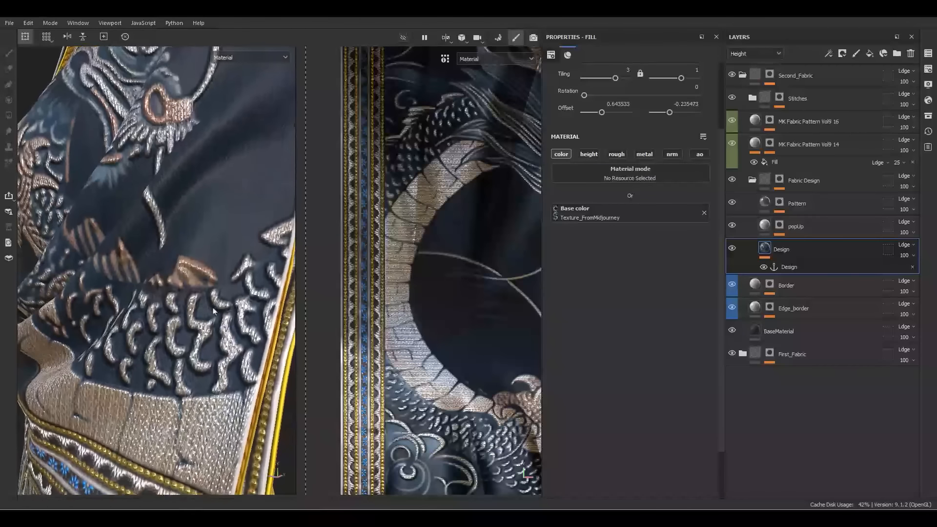
alt+drag(194, 201, 183, 294)
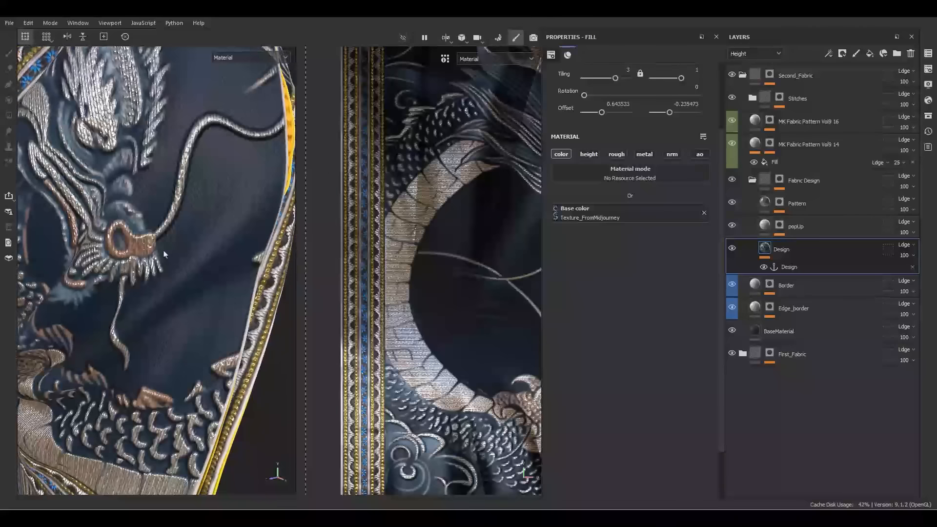
alt+middle_drag(183, 295, 186, 355)
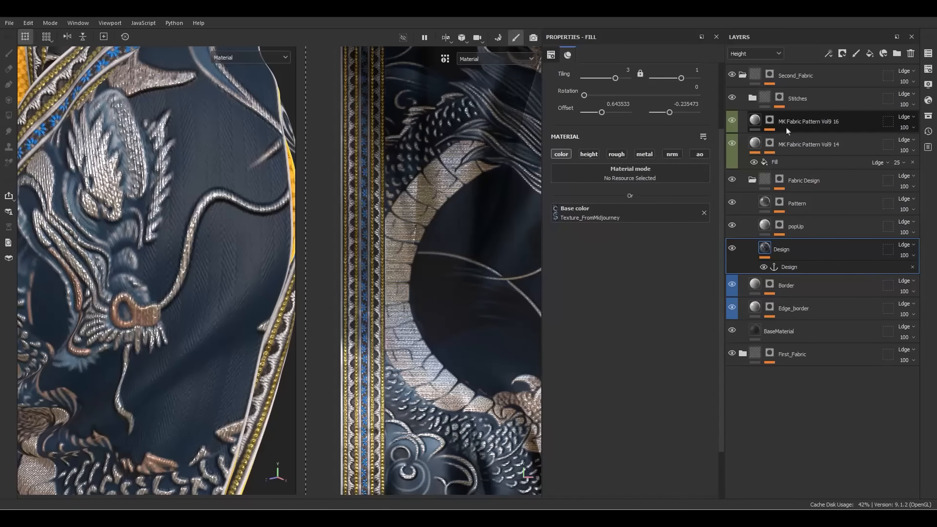
click(756, 123)
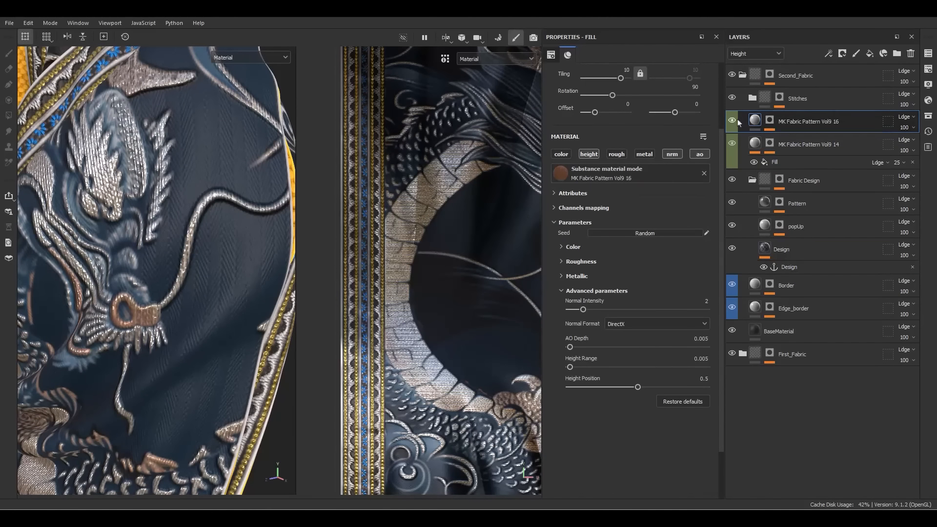
Add a Subtract-blended fill sourced from the popUp mask anchor to the Vol9 16 mask
click(770, 122)
alt+click(770, 125)
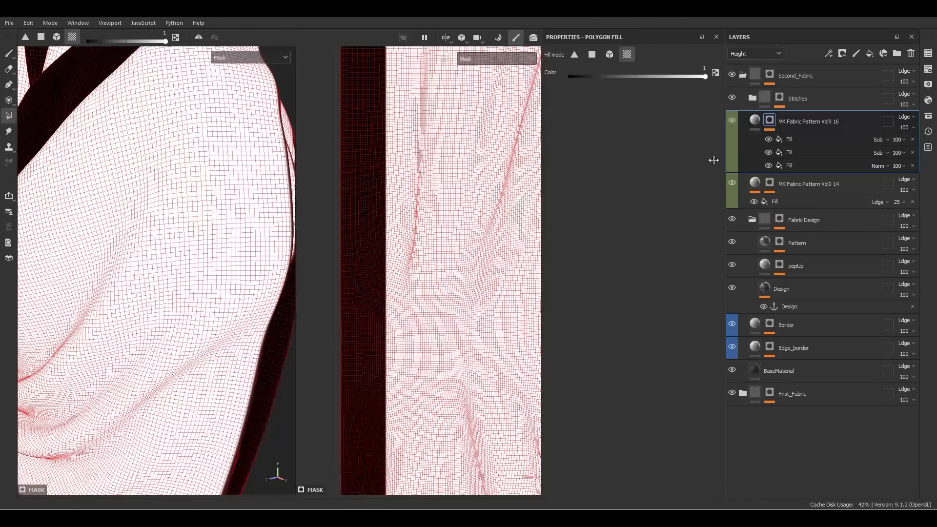
right_click(793, 140)
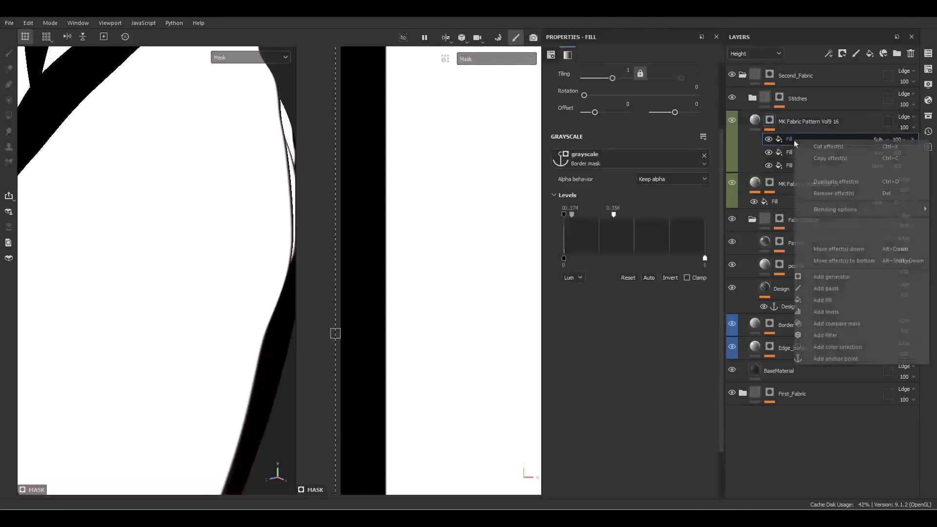
click(829, 302)
click(668, 161)
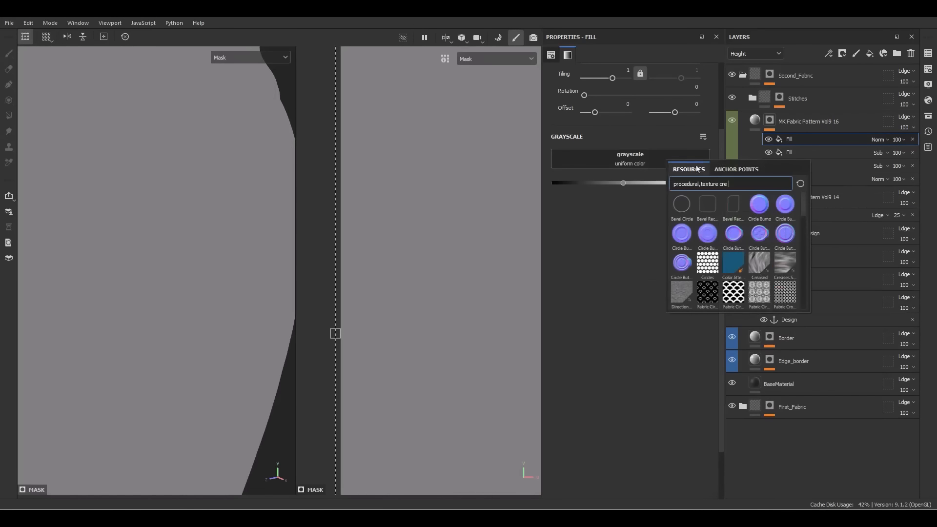
click(724, 170)
click(698, 260)
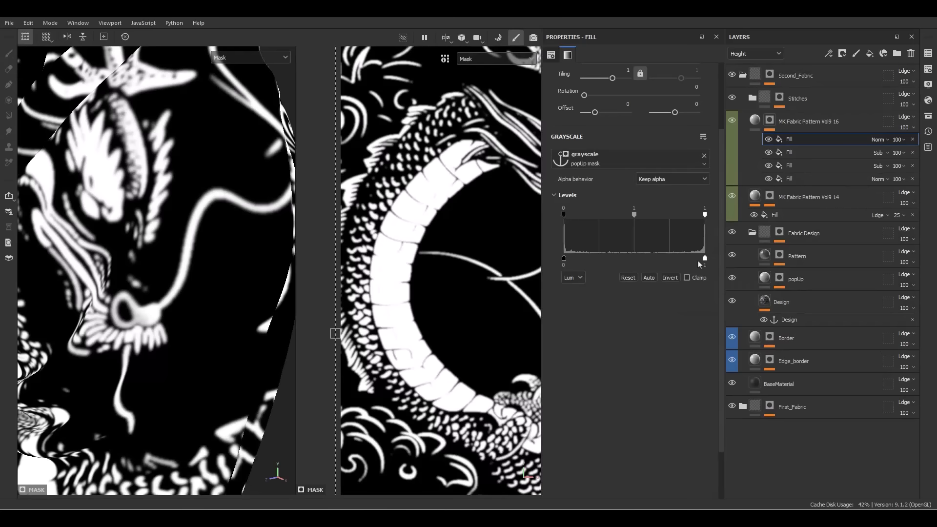
click(878, 140)
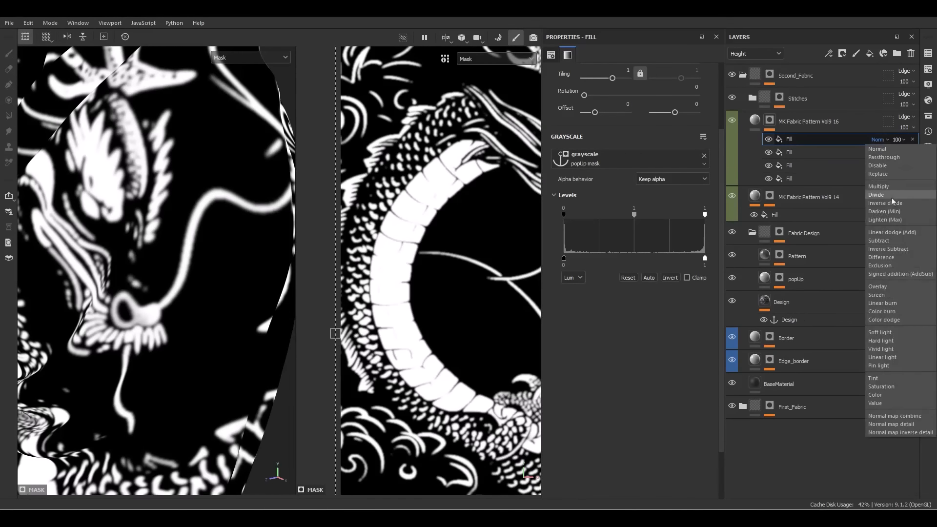
click(878, 241)
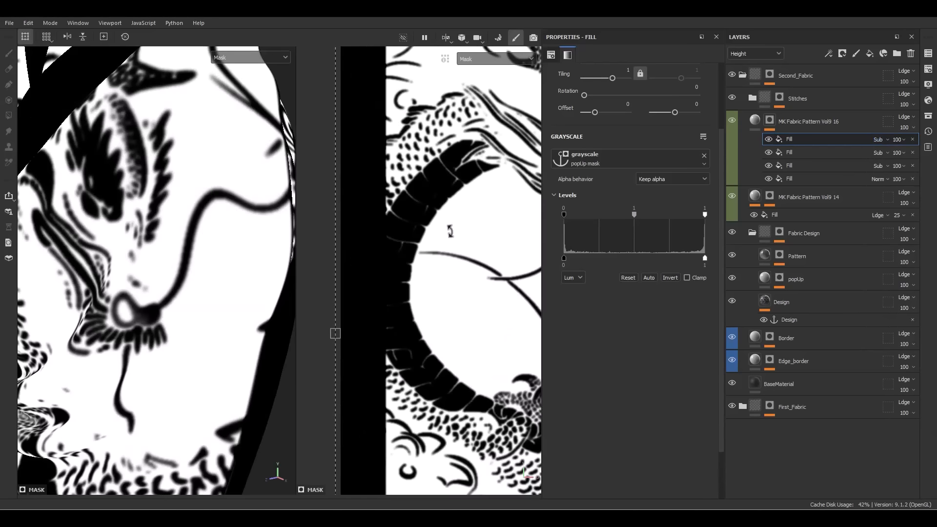
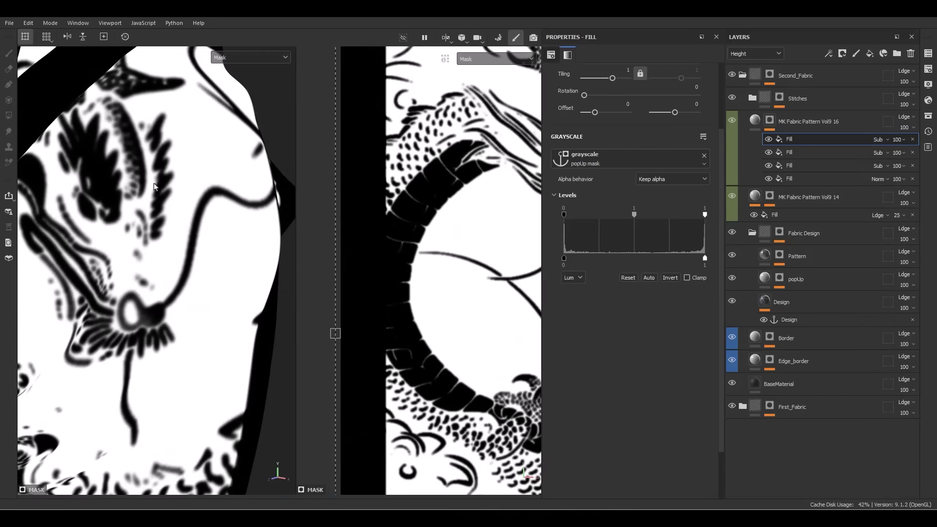
Switch back to material view and toggle the top Fill to compare the embossed dragon
key(m)
alt+drag(130, 142, 198, 171)
alt+right_drag(198, 171, 332, 234)
click(769, 141)
click(770, 141)
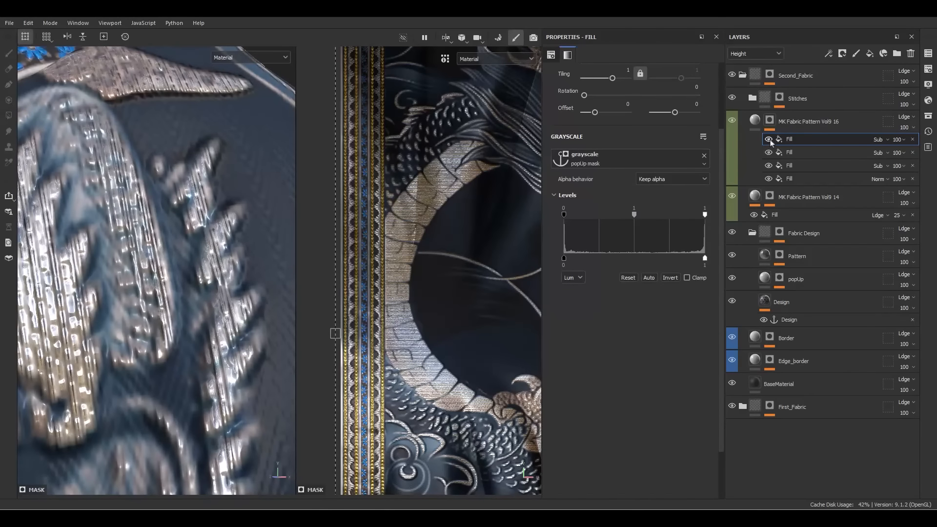
click(770, 141)
click(770, 141)
Pull back from the dragon close-up and orbit to frame the whole scarf
alt+right_drag(122, 349, 80, 298)
alt+drag(80, 298, 174, 148)
alt+drag(172, 288, 148, 208)
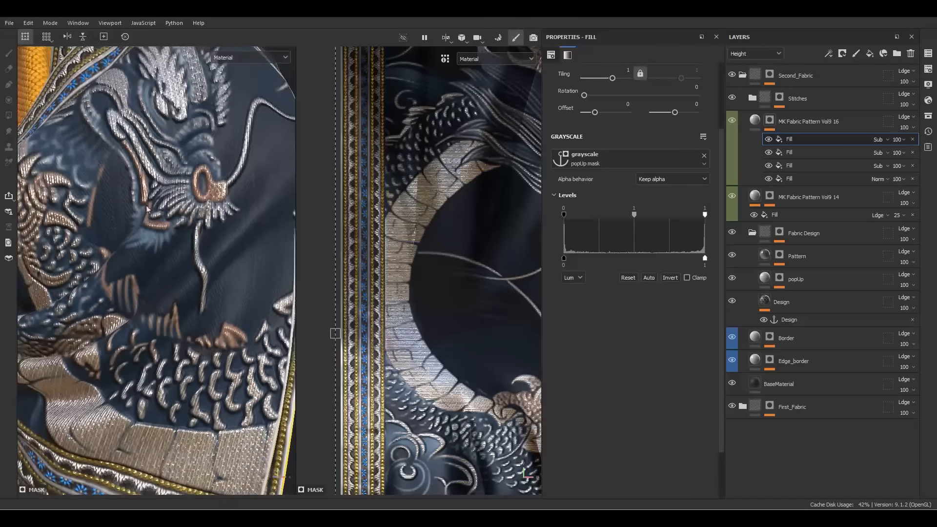
alt+right_drag(147, 209, 80, 158)
alt+middle_drag(81, 166, 126, 190)
alt+drag(126, 195, 163, 207)
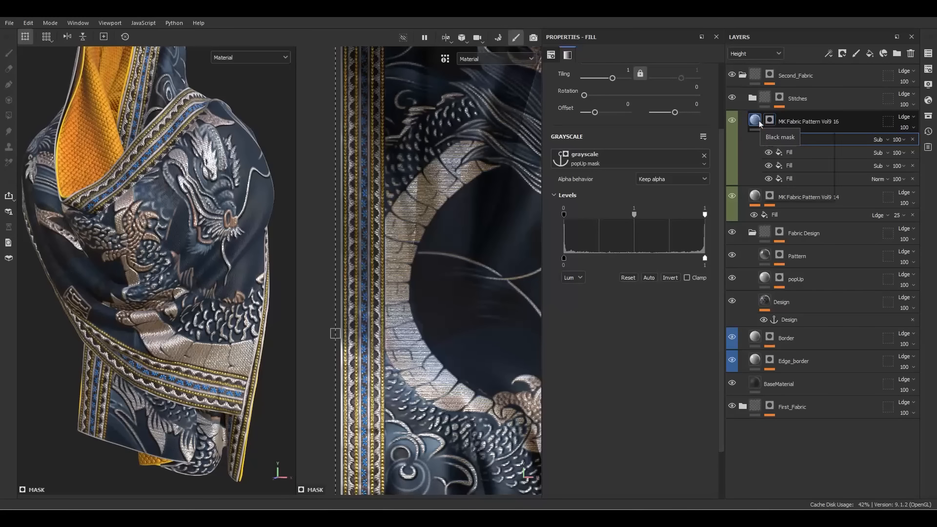
Add an anchor point to the MK Fabric Pattern Vol9 16 layer
click(755, 120)
right_click(755, 120)
click(810, 428)
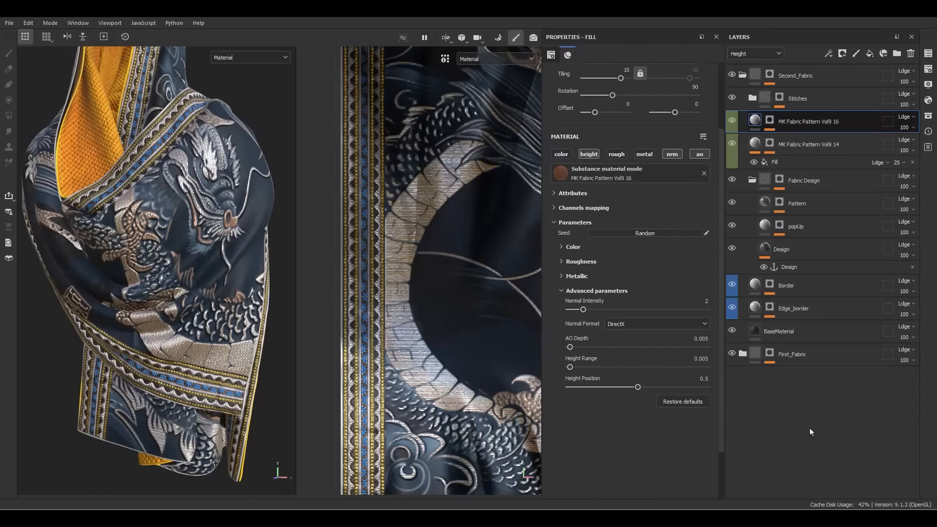
Add a colour-only fill layer named Curvature above Stitches with a black mask
scroll(228, 272, up, 5)
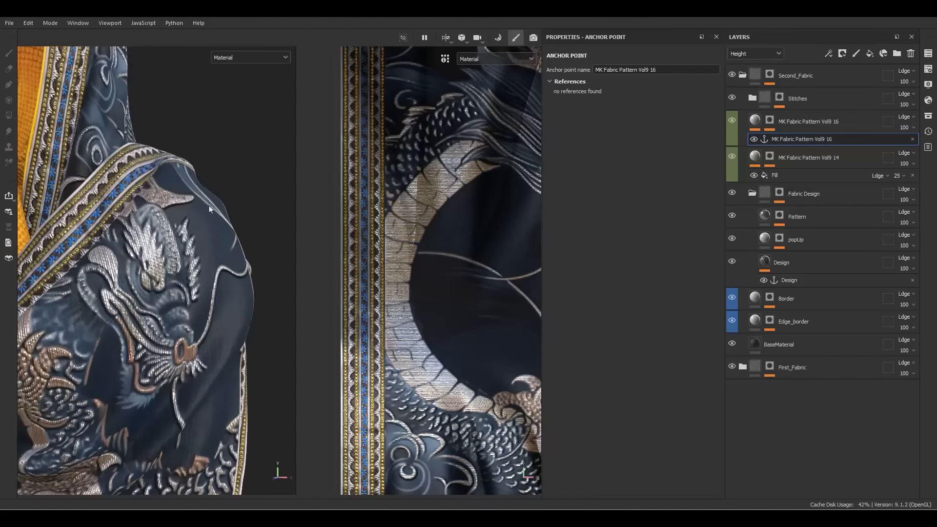
click(829, 97)
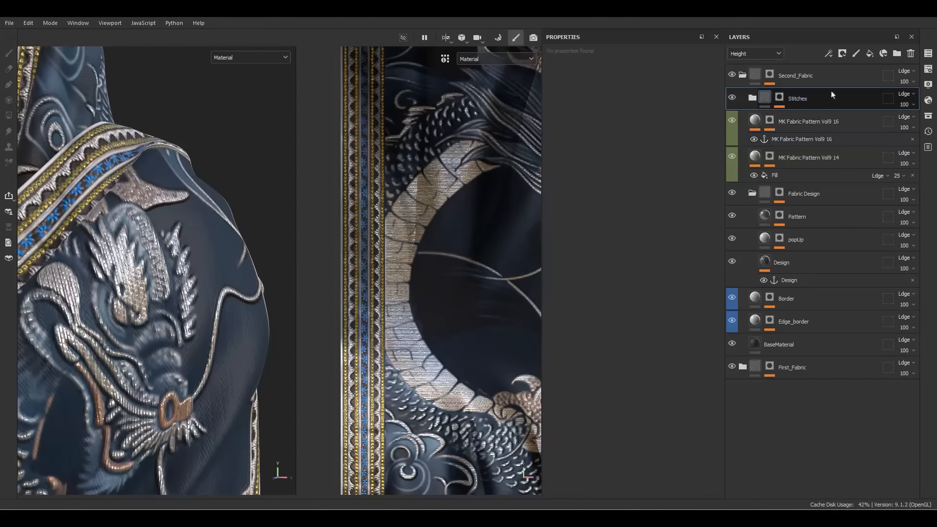
click(870, 53)
double_click(782, 98)
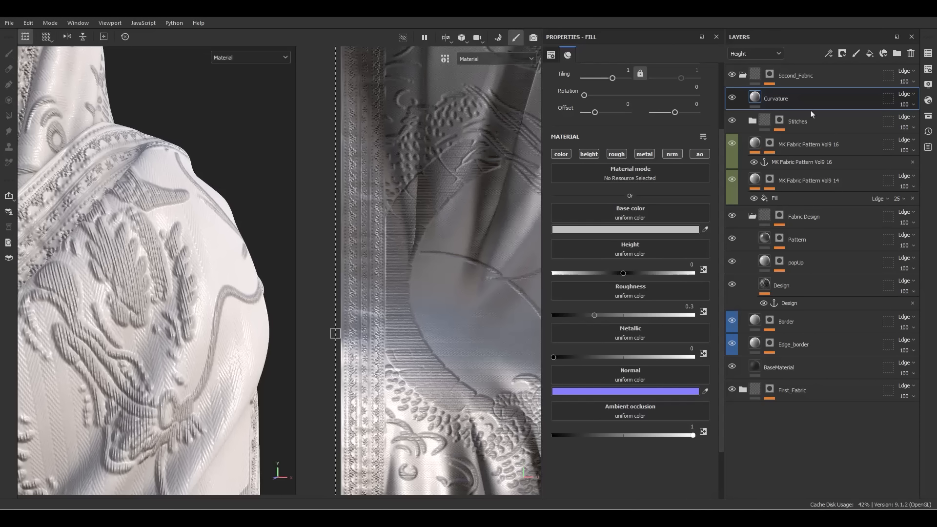
key(Return)
click(560, 154)
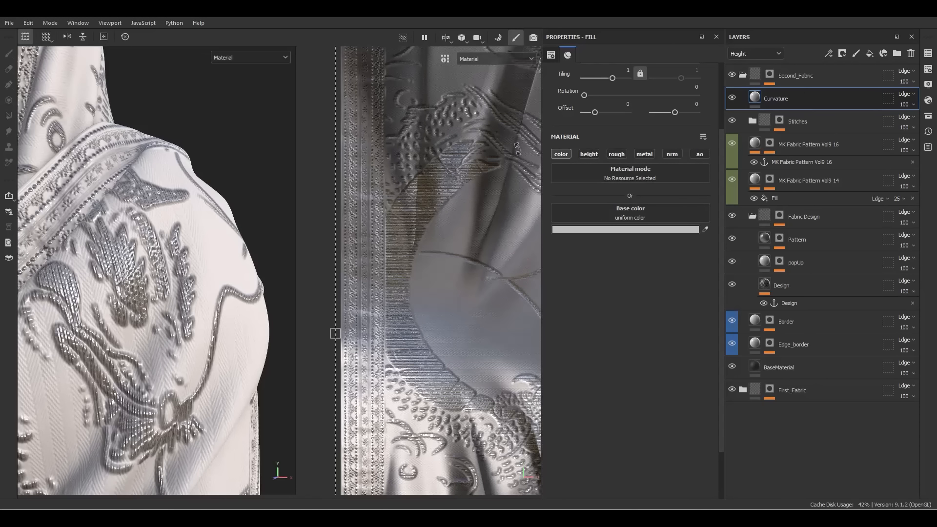
right_click(768, 106)
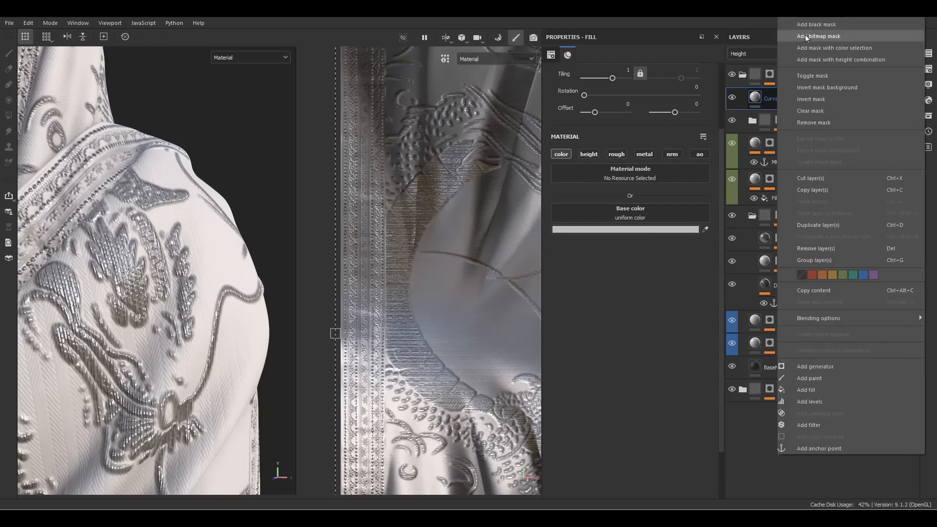
click(815, 24)
right_click(765, 100)
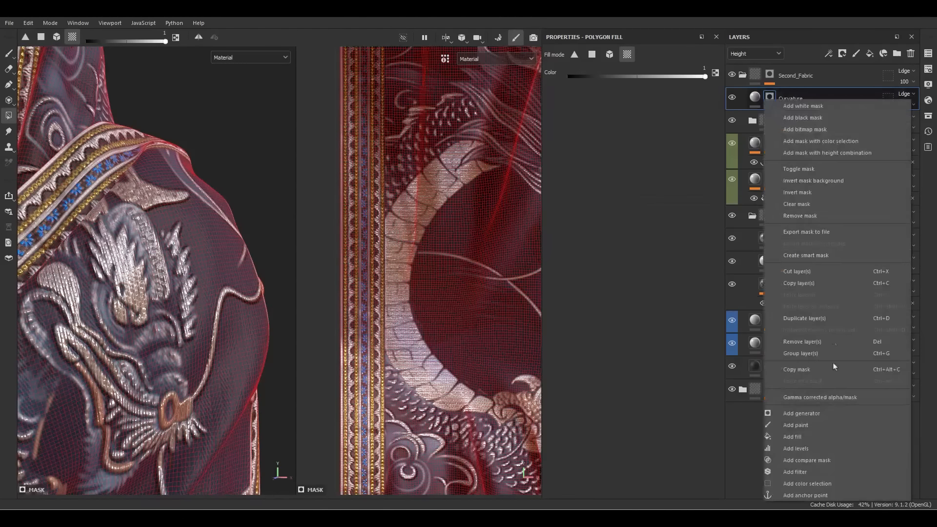
Add a Curvature generator with micro details on, using the Vol9 16 anchor for micro height
click(798, 414)
click(666, 86)
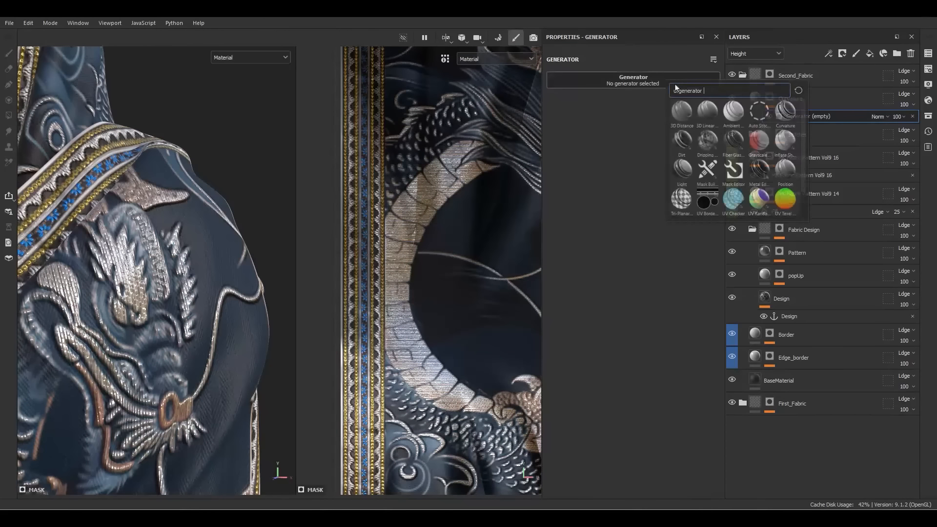
click(778, 113)
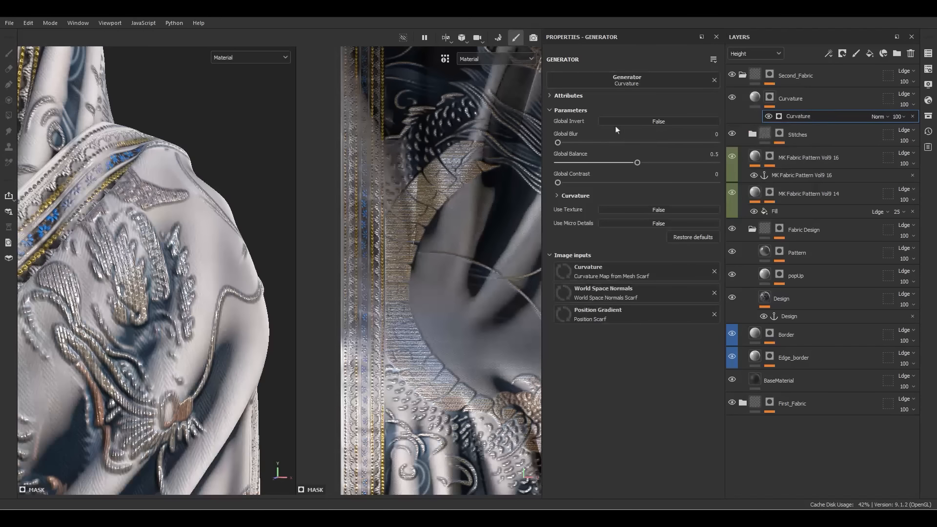
click(637, 223)
click(637, 320)
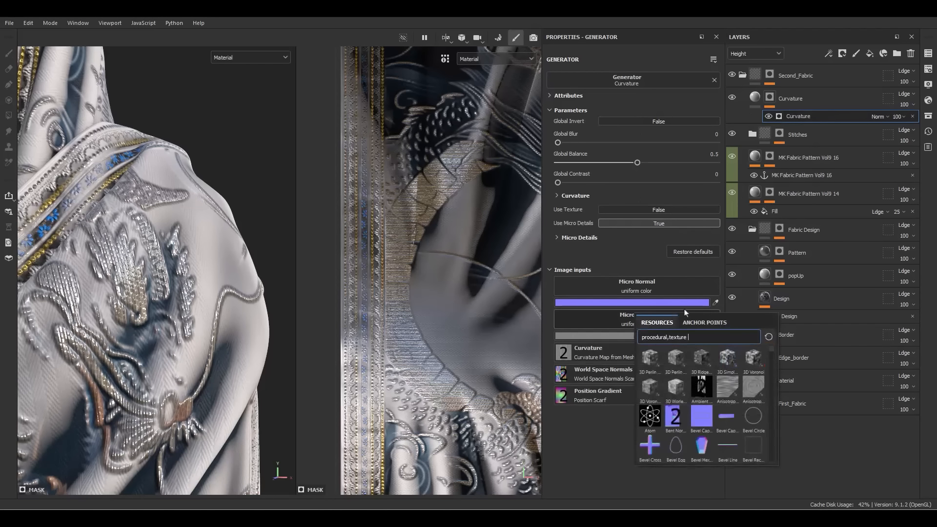
click(705, 322)
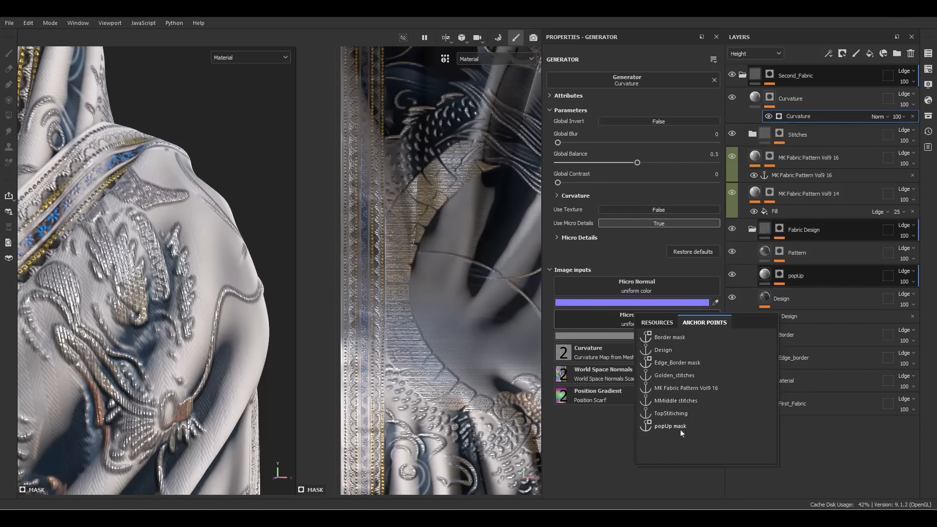
click(677, 389)
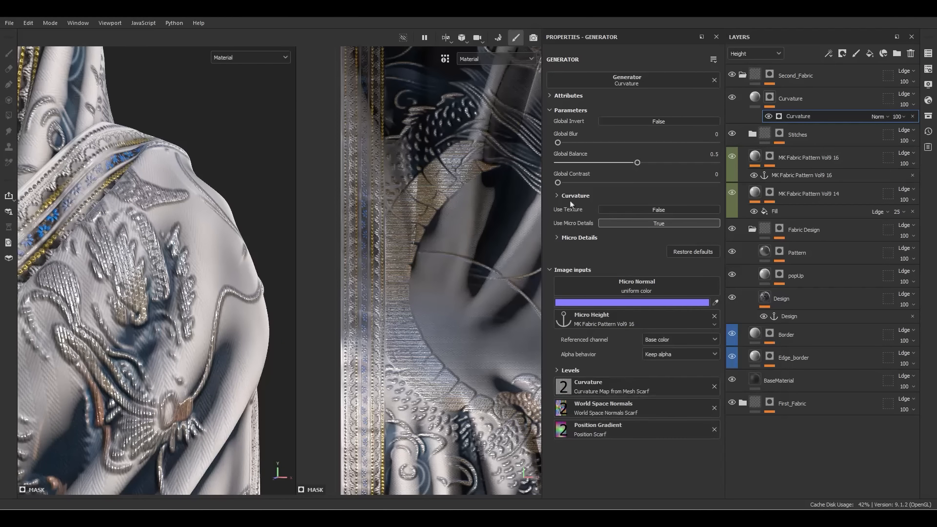
Point the micro height reference at the anchor's Height channel and inspect the mask
alt+click(771, 100)
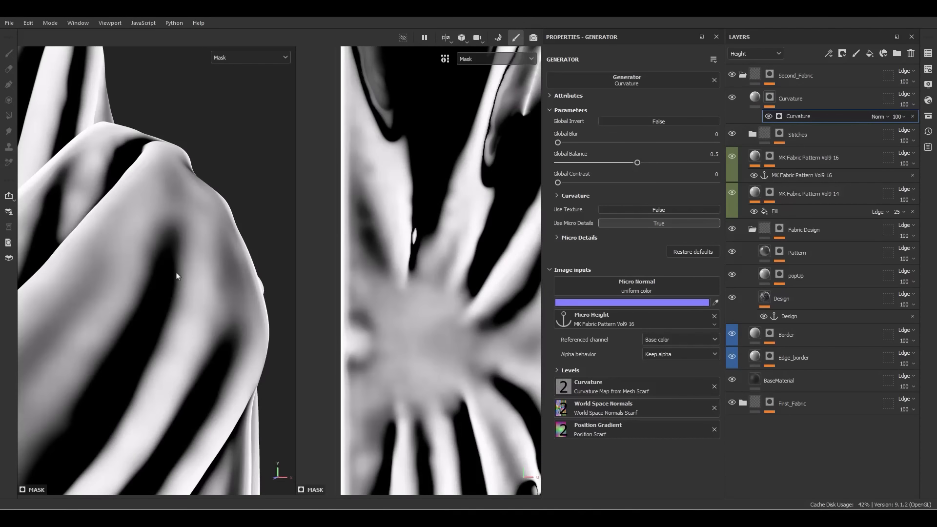
alt+drag(177, 276, 247, 295)
click(669, 343)
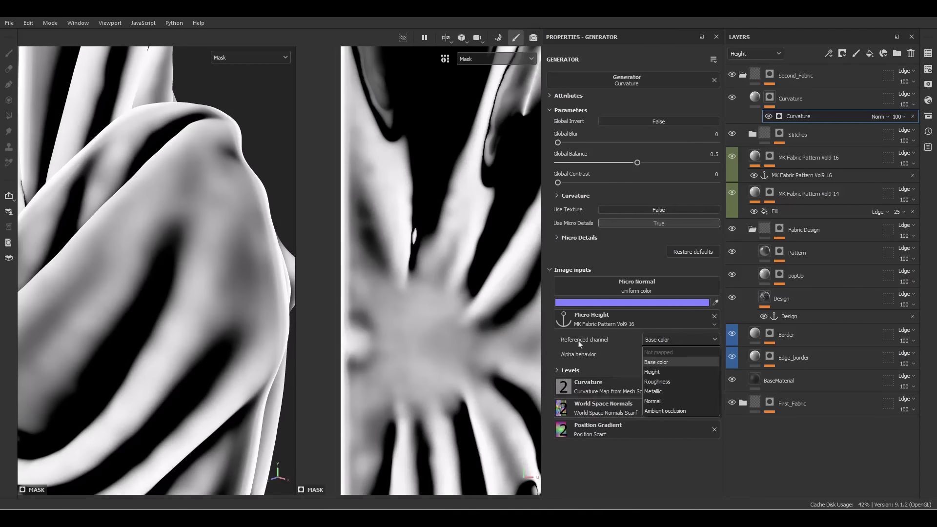
click(652, 372)
alt+drag(205, 291, 219, 290)
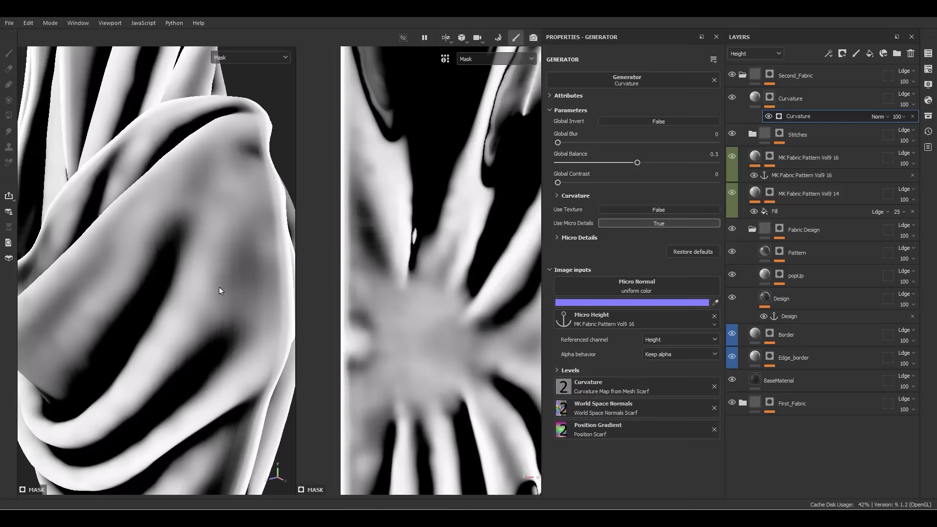
alt+right_drag(219, 291, 182, 249)
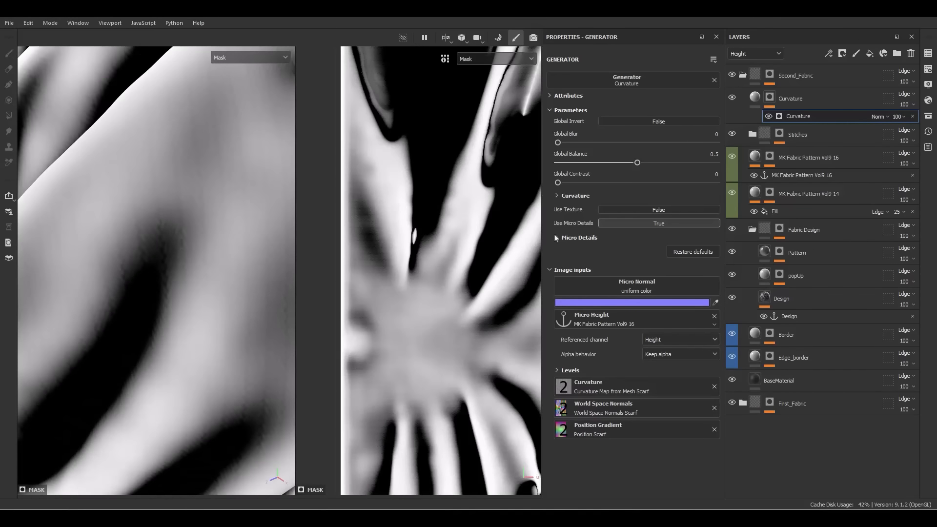
Raise the generator's Height Details Intensity to 6.74
click(556, 238)
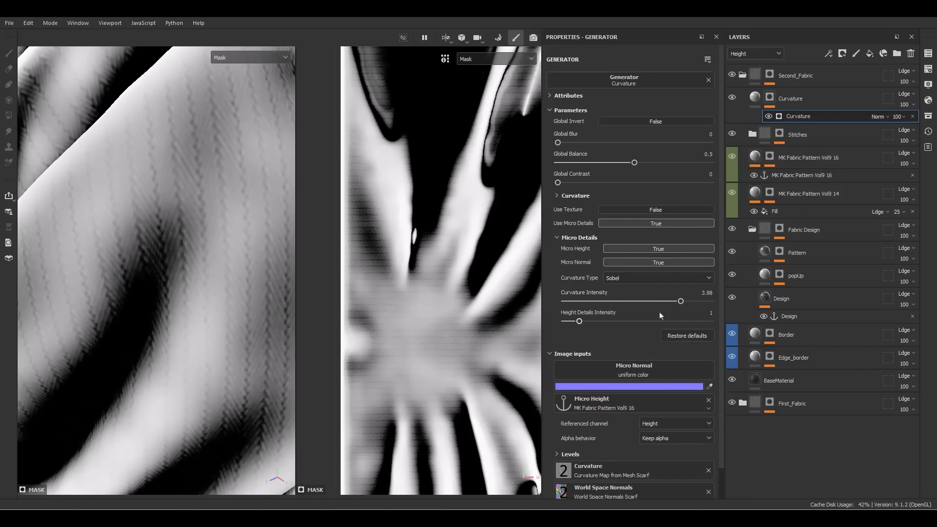
drag(590, 322, 689, 301)
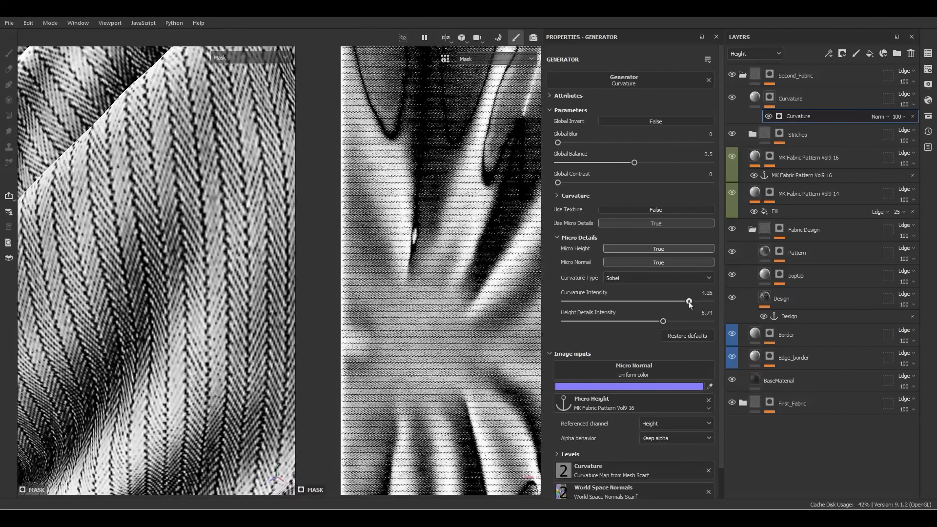
scroll(227, 312, down, 8)
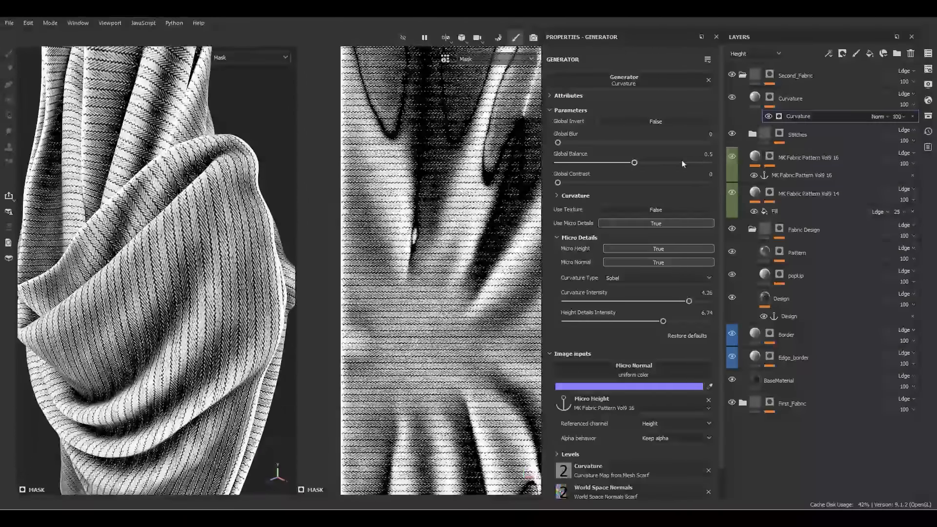
click(755, 99)
scroll(156, 271, up, 8)
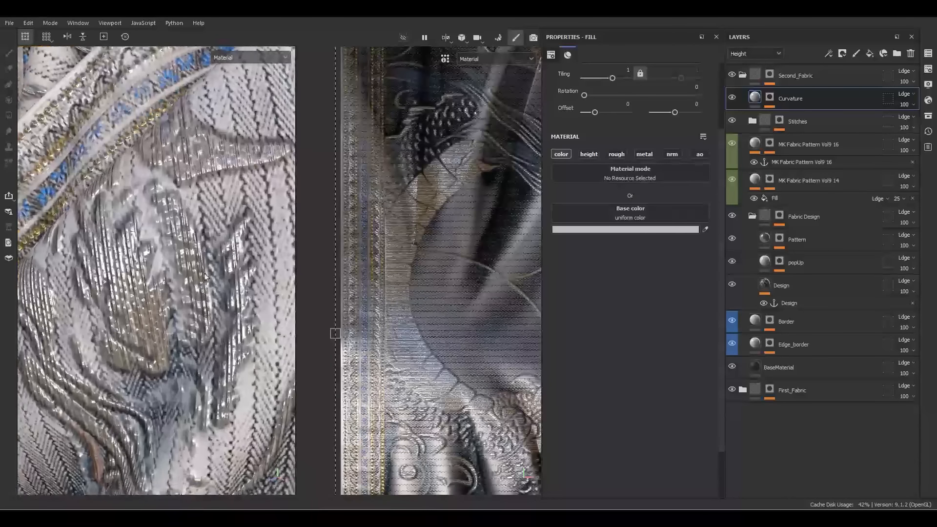
Blend the Curvature layer as Soft light with a light grey D6D6D6 base colour
click(755, 55)
click(741, 63)
click(905, 94)
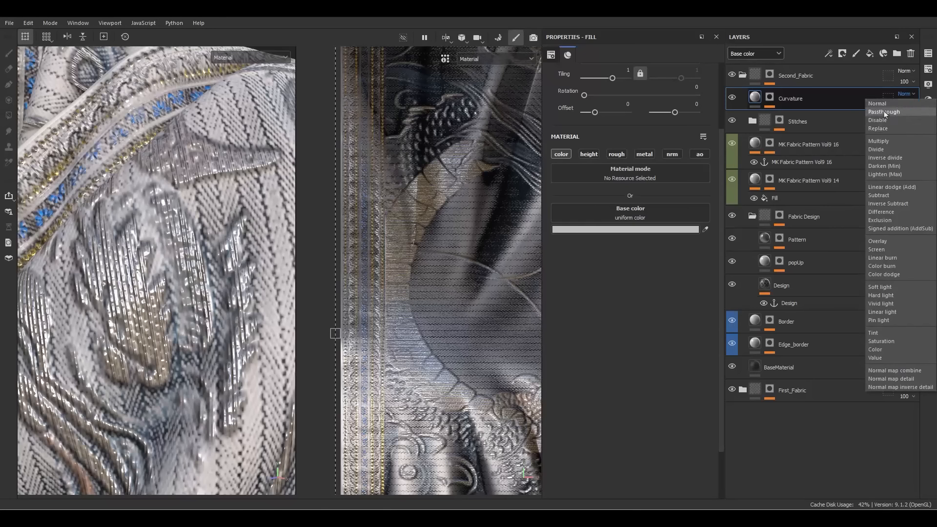
click(884, 287)
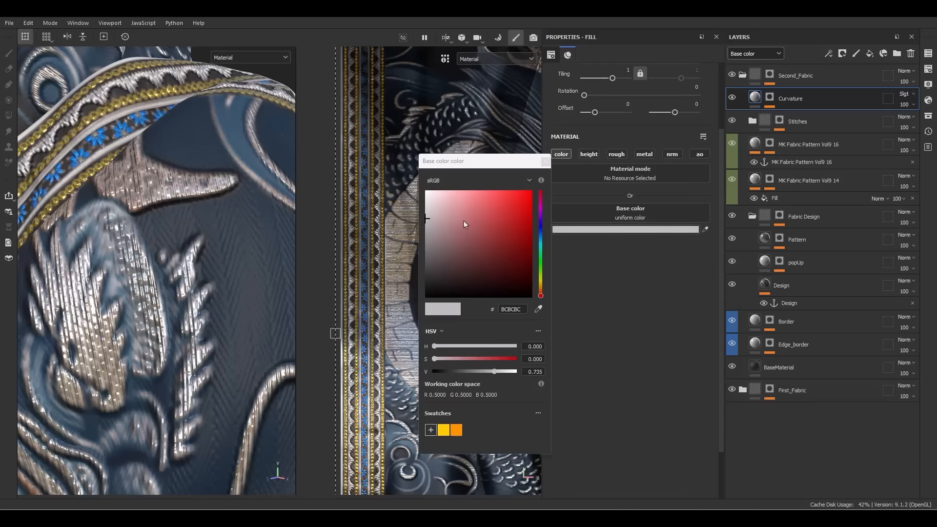
click(427, 195)
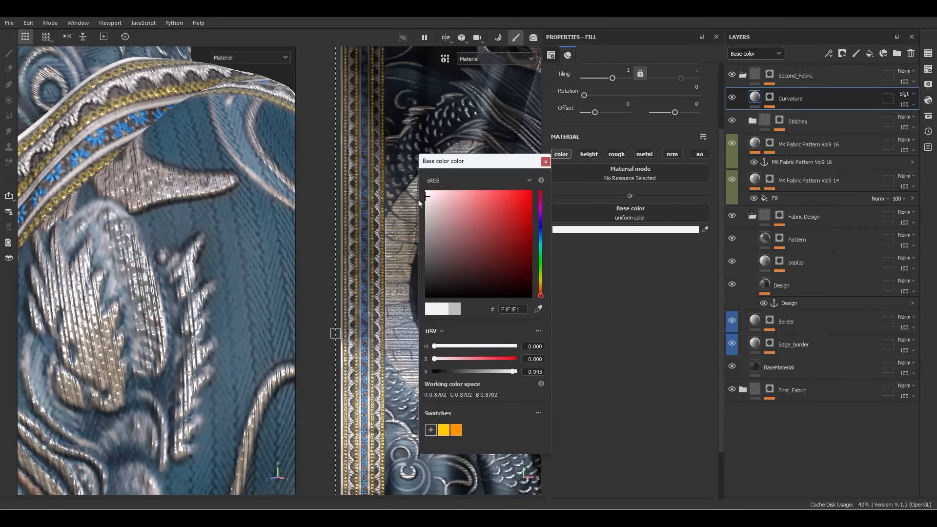
drag(418, 200, 418, 209)
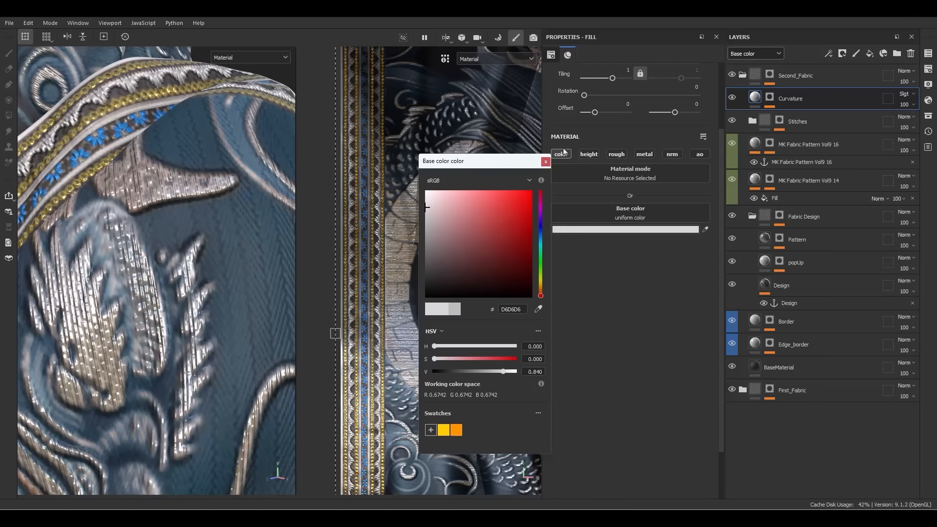
click(544, 164)
alt+right_drag(222, 249, 106, 28)
mouse_move(147, 214)
alt+mouse_down()
mouse_move(242, 279)
mouse_move(122, 197)
mouse_move(144, 203)
alt+mouse_up()
alt+right_drag(144, 203, 188, 320)
Lower the Curvature layer's opacity to 50
click(912, 105)
click(926, 115)
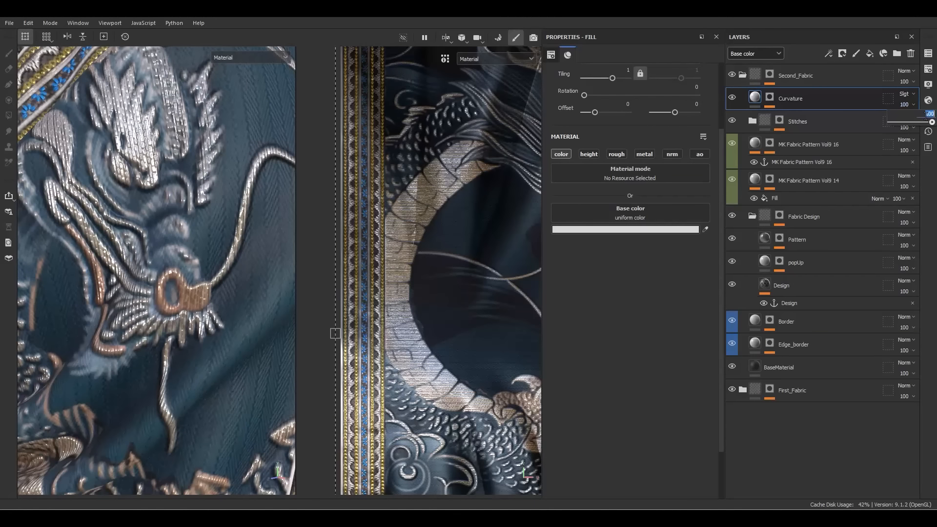
text(50)
key(Return)
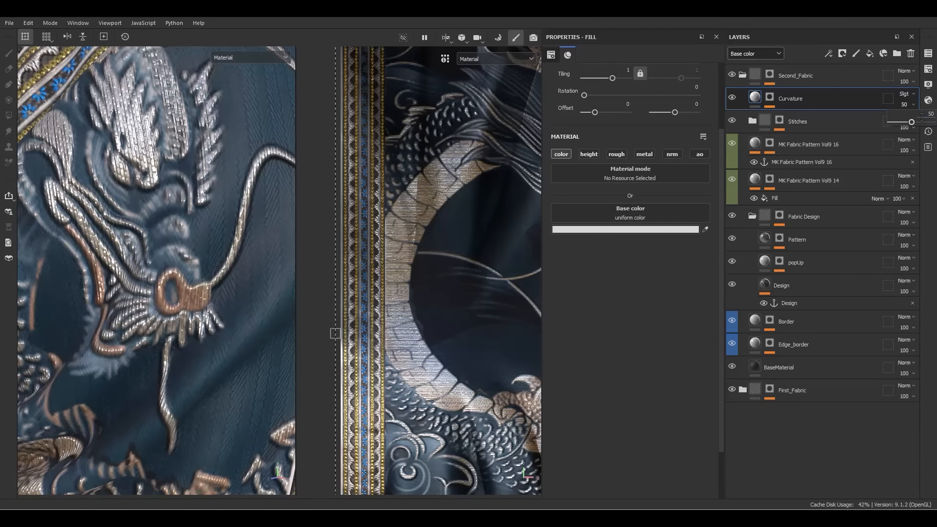
alt+click(769, 98)
click(791, 118)
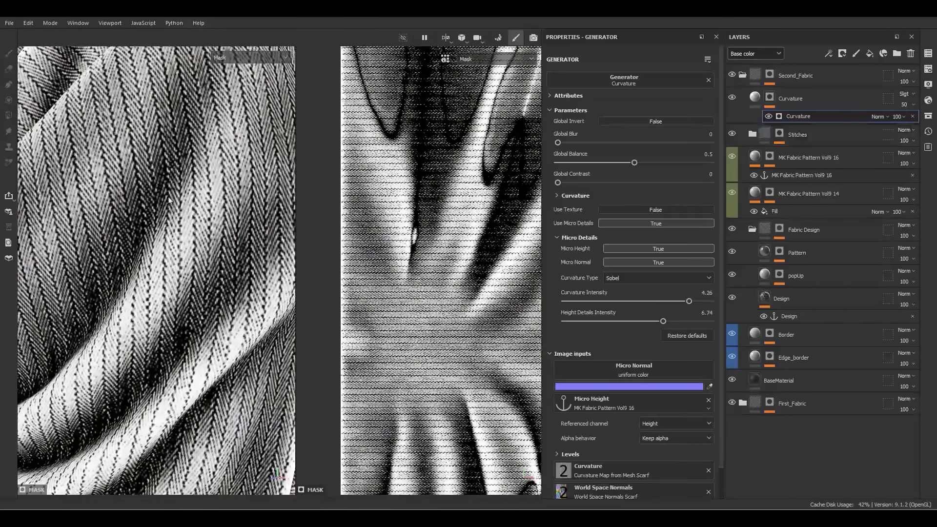
Add an anchor point to the first fill in the MK Fabric Pattern Vol9 16 mask
alt+right_drag(169, 200, 122, 263)
alt+middle_drag(122, 263, 136, 241)
alt+drag(136, 241, 155, 225)
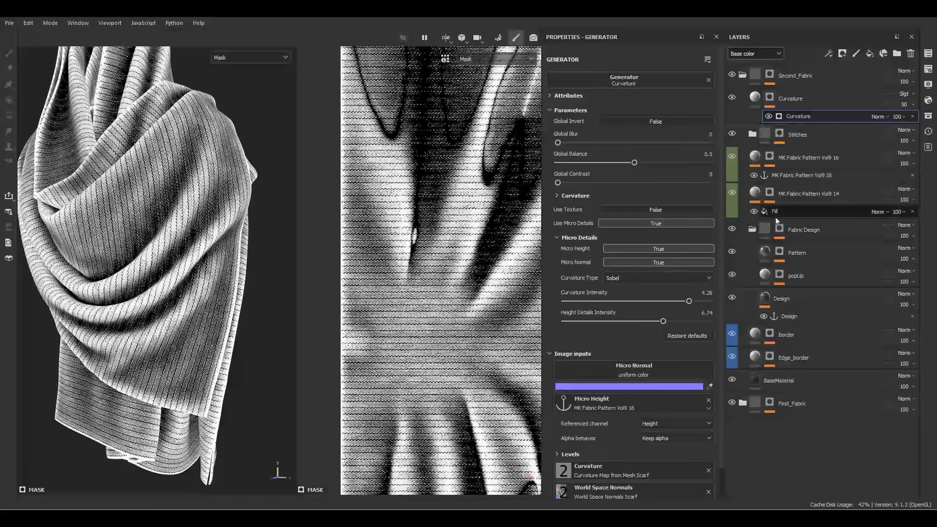
click(769, 156)
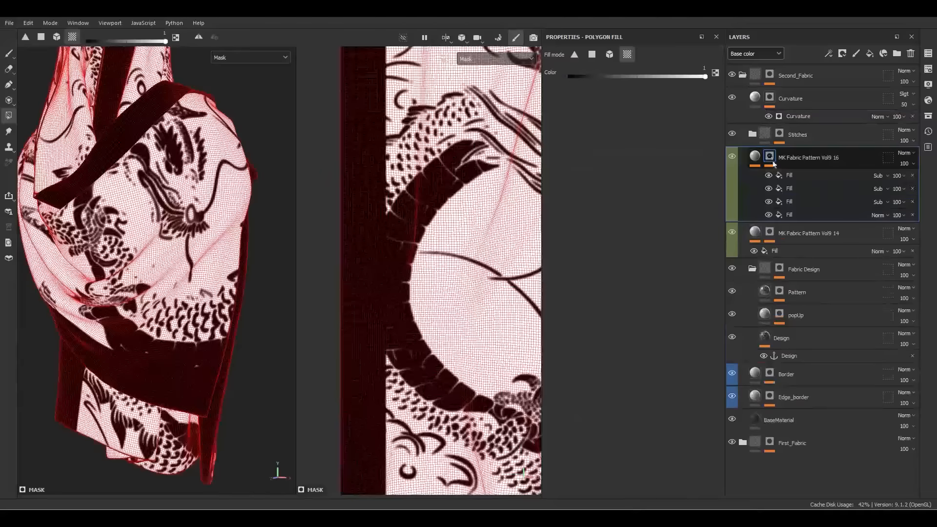
scroll(216, 152, up, 5)
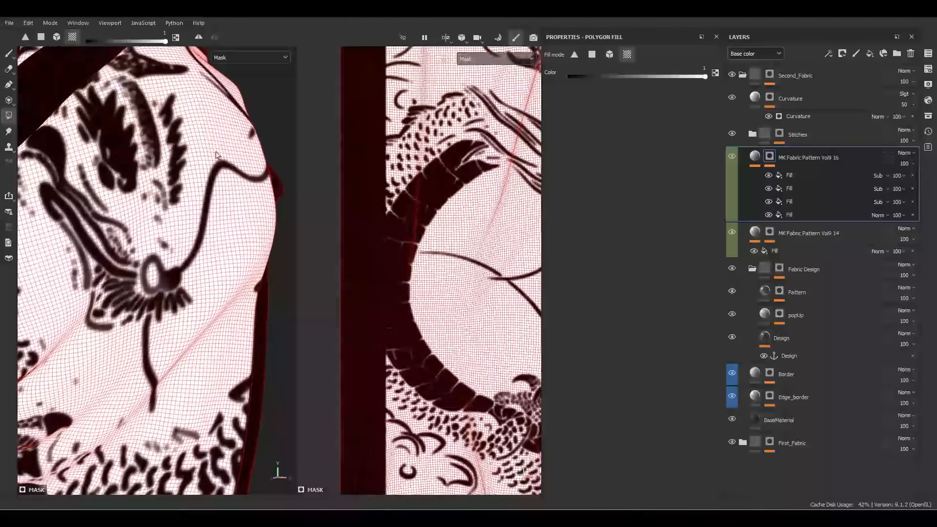
click(769, 100)
click(769, 160)
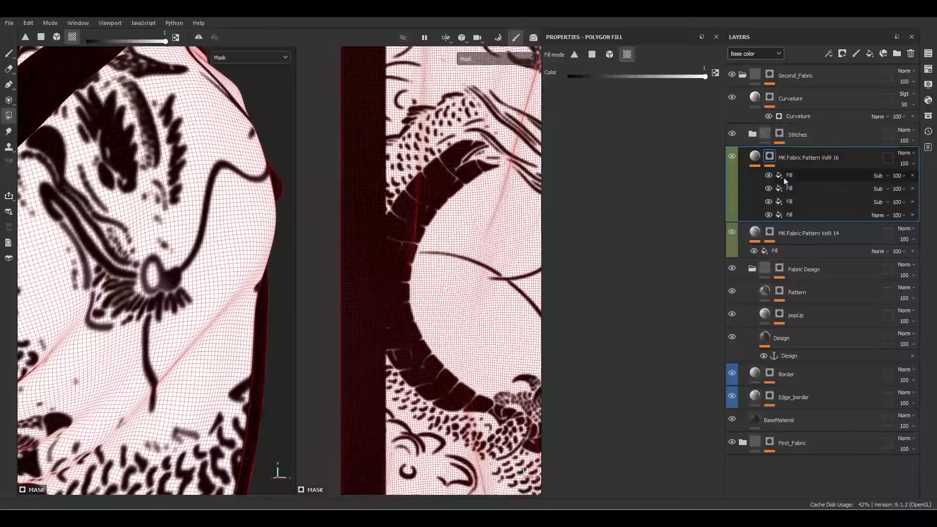
right_click(793, 179)
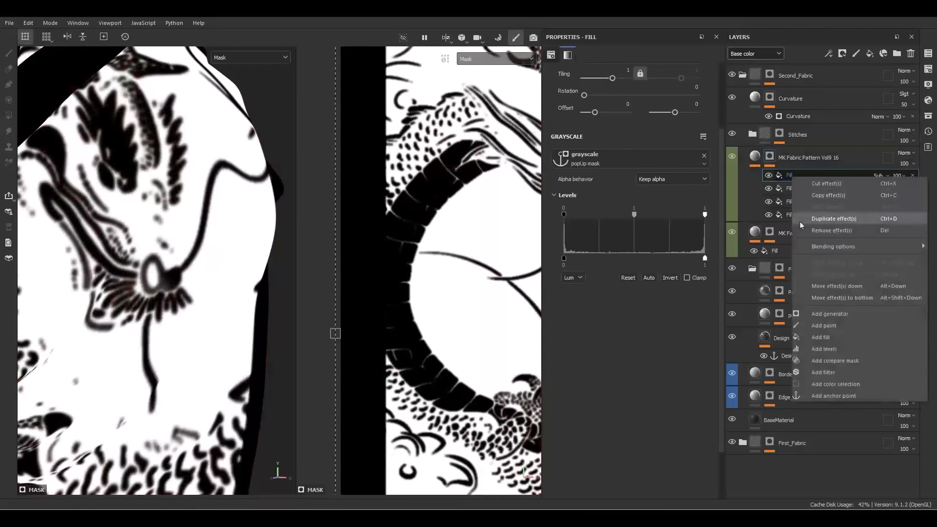
click(822, 396)
Add a fill sourced from the pattern mask anchor to the Curvature mask, below the generator
click(796, 117)
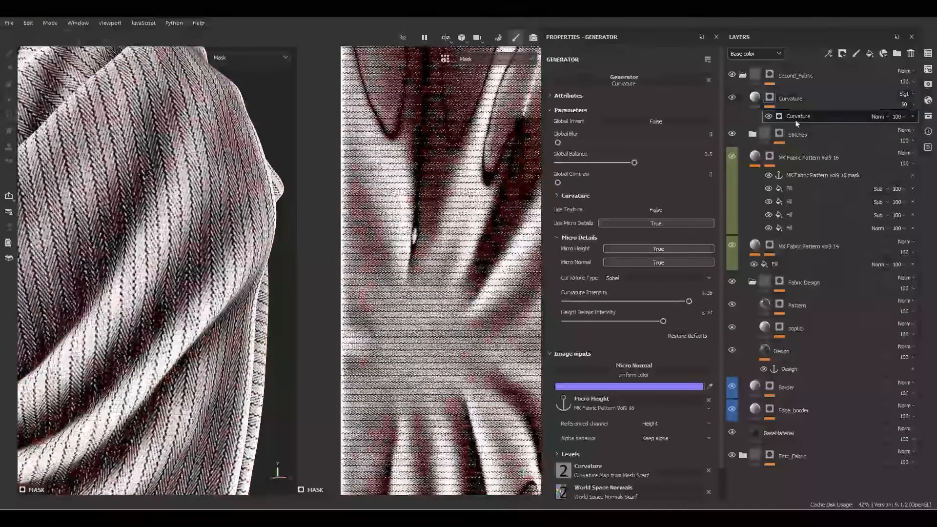
right_click(797, 123)
click(825, 287)
click(661, 163)
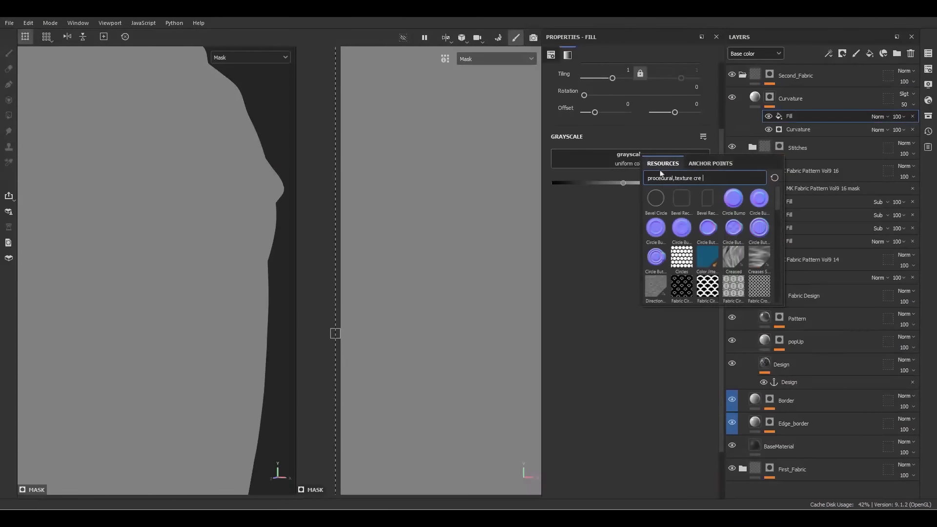
click(710, 163)
click(702, 247)
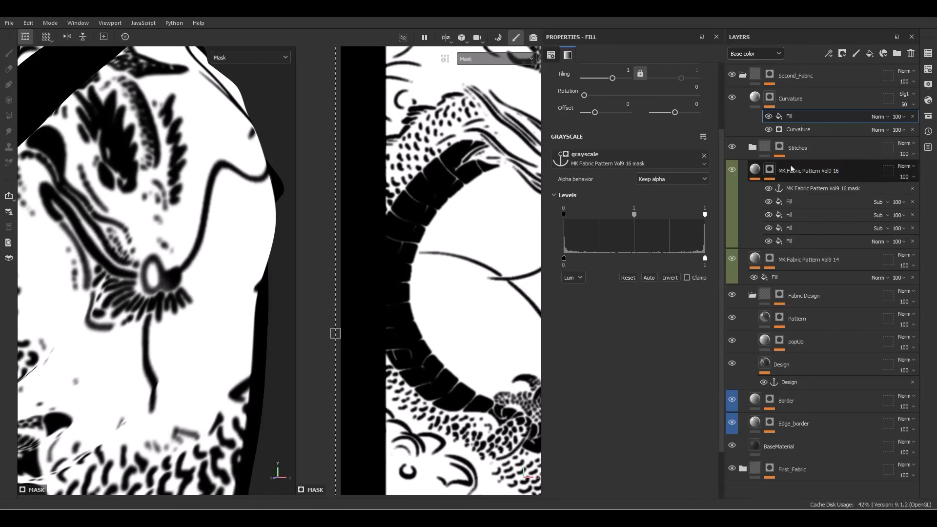
drag(790, 117, 801, 129)
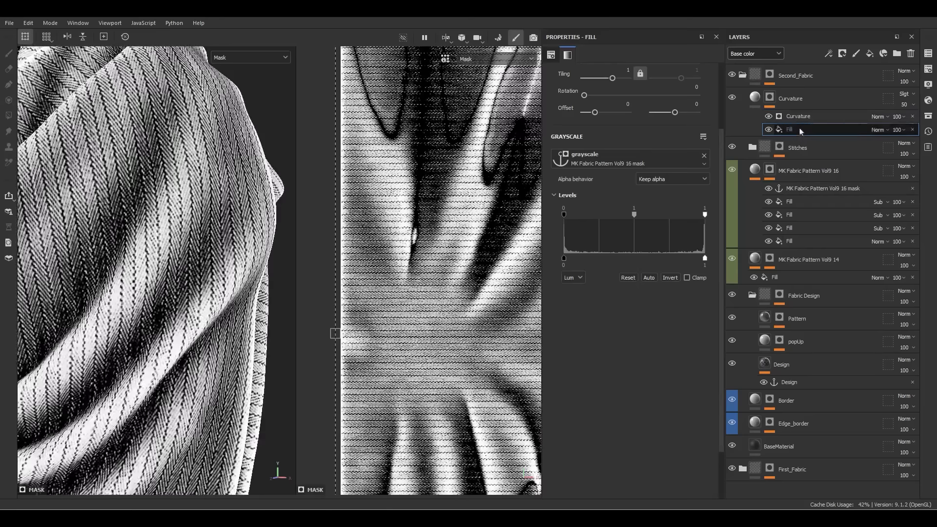
Set the curvature generator to Multiply and toggle the Curvature layer to compare
click(797, 118)
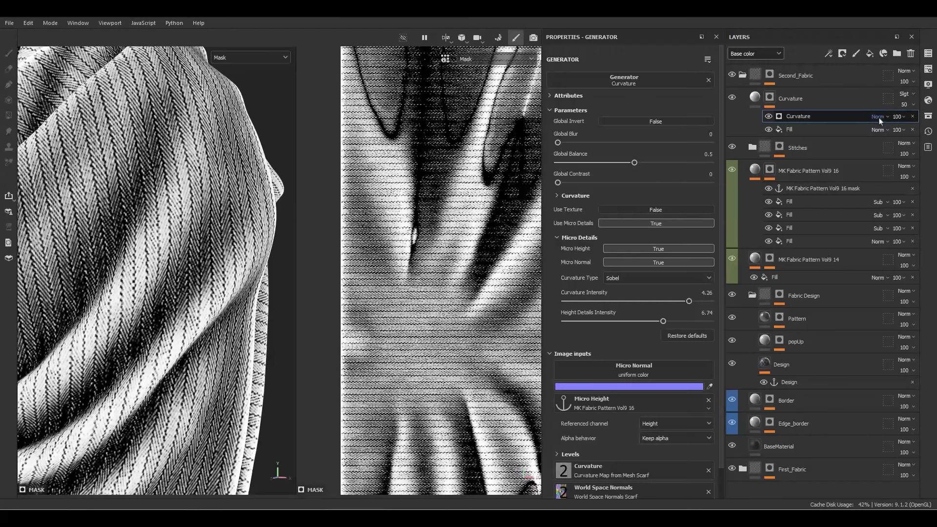
click(878, 117)
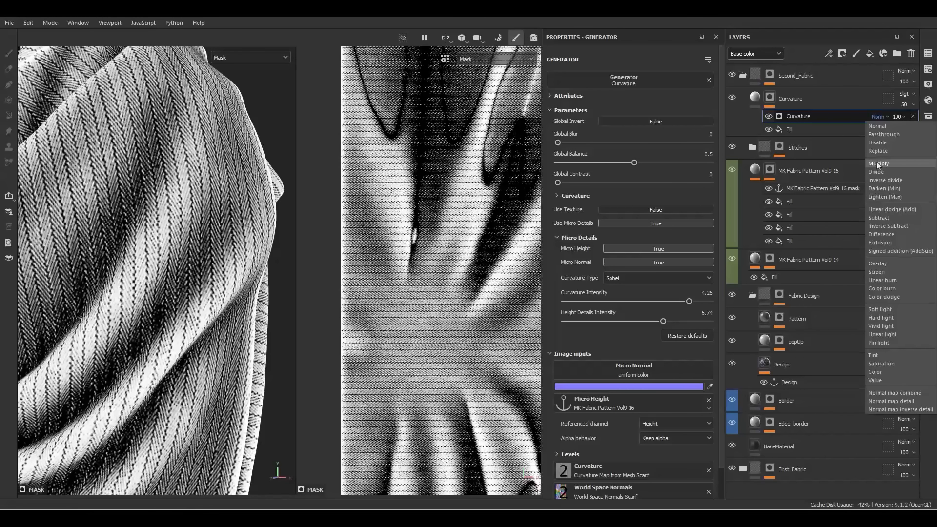
click(878, 164)
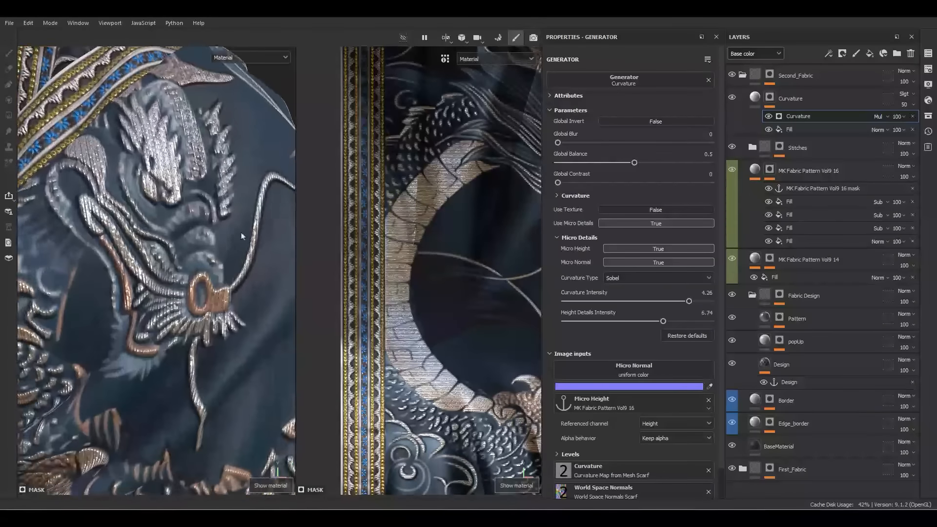
alt+drag(243, 236, 134, 279)
click(732, 98)
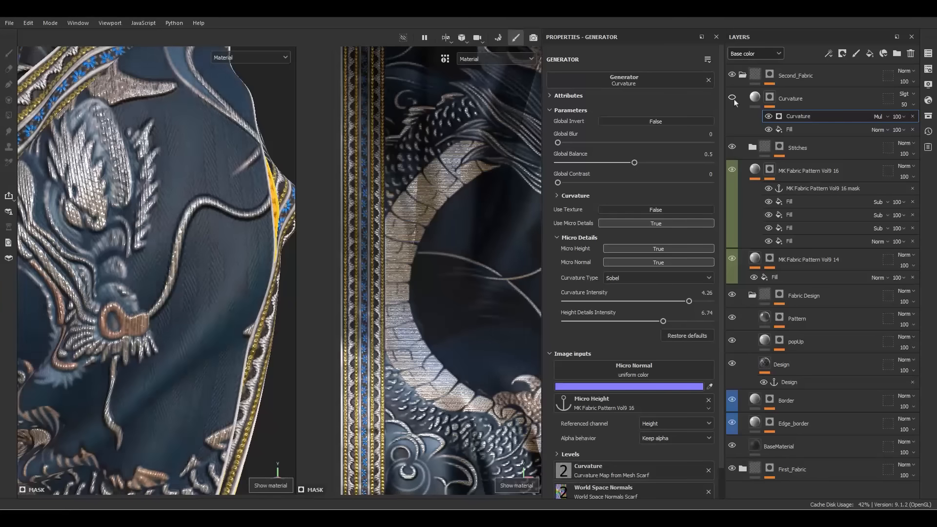
key(f)
alt+drag(169, 238, 142, 288)
Check the 2D and 3D views, reorbit, and collapse the Second_Fabric folder
key(F3)
key(F2)
alt+drag(336, 299, 231, 332)
click(757, 98)
click(742, 76)
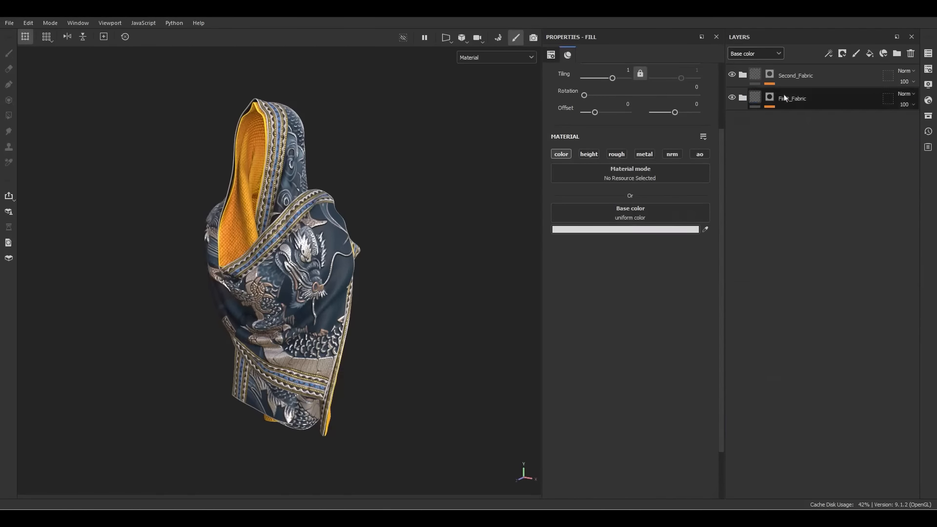
Add a new fill layer named Curvature above the Second_Fabric folder
click(820, 77)
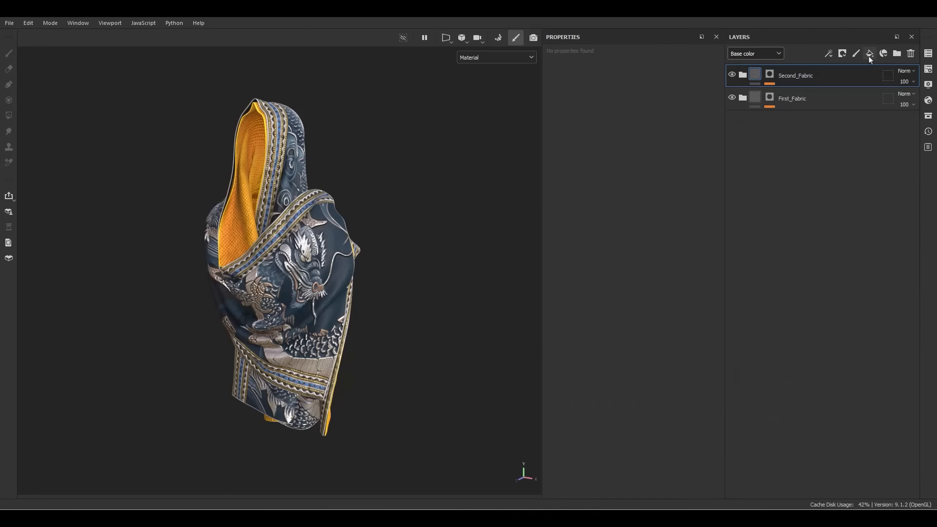
click(868, 55)
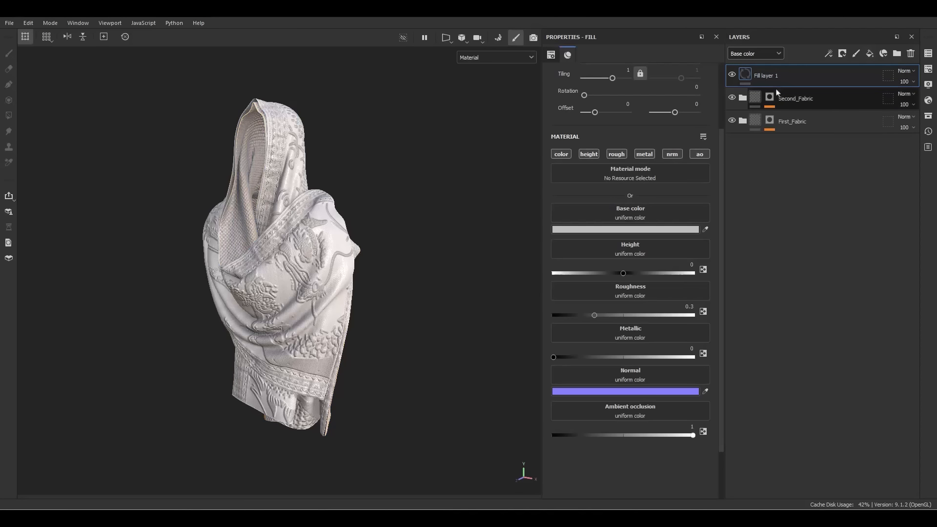
double_click(776, 79)
text(Curvat)
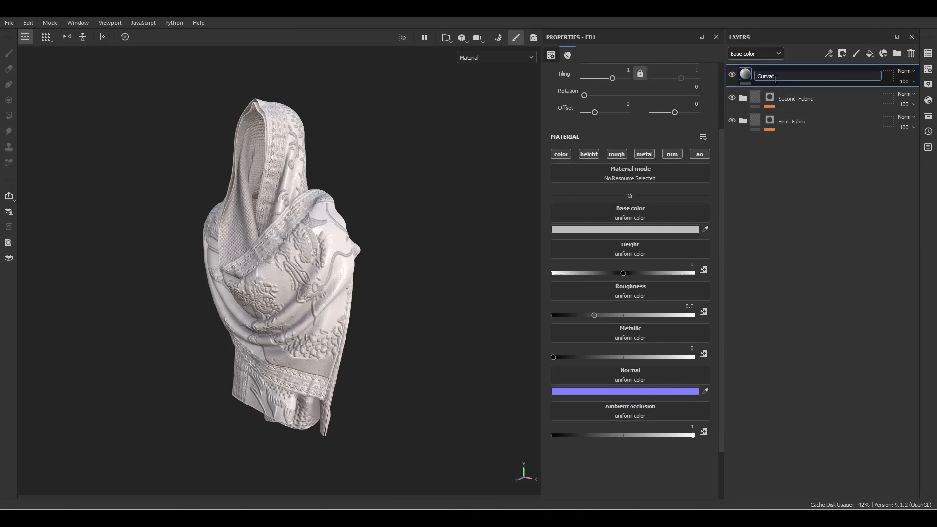
text(ure)
key(Return)
Give it a black mask driven by a Curvature generator with Global Balance 0.29
right_click(775, 79)
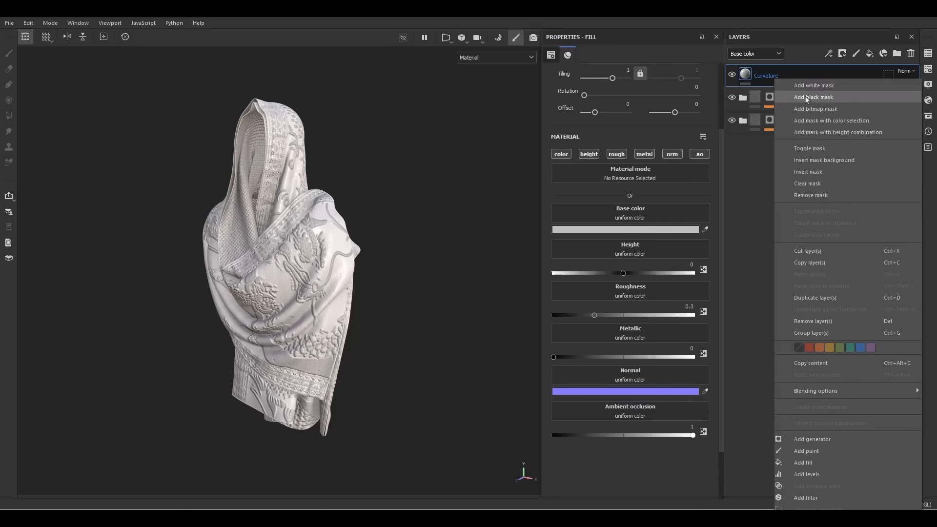
click(805, 95)
right_click(761, 76)
click(782, 385)
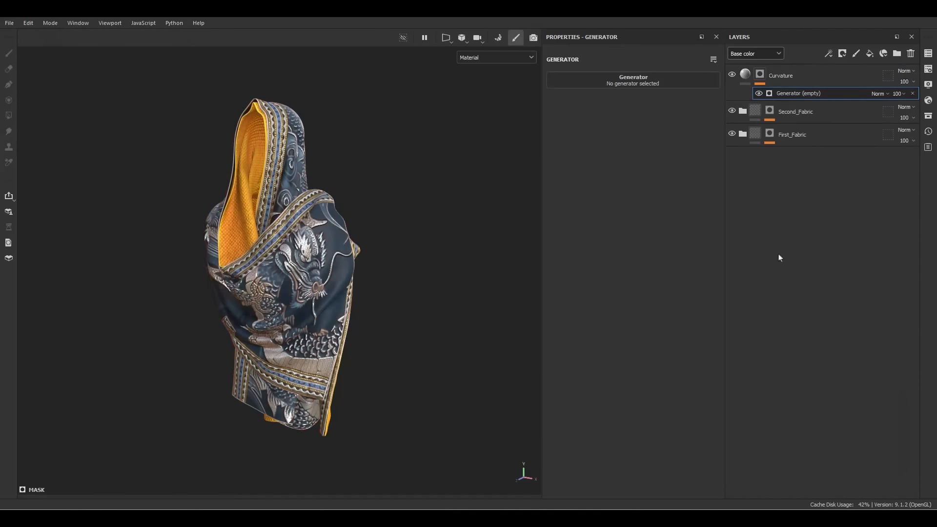
click(659, 81)
click(767, 117)
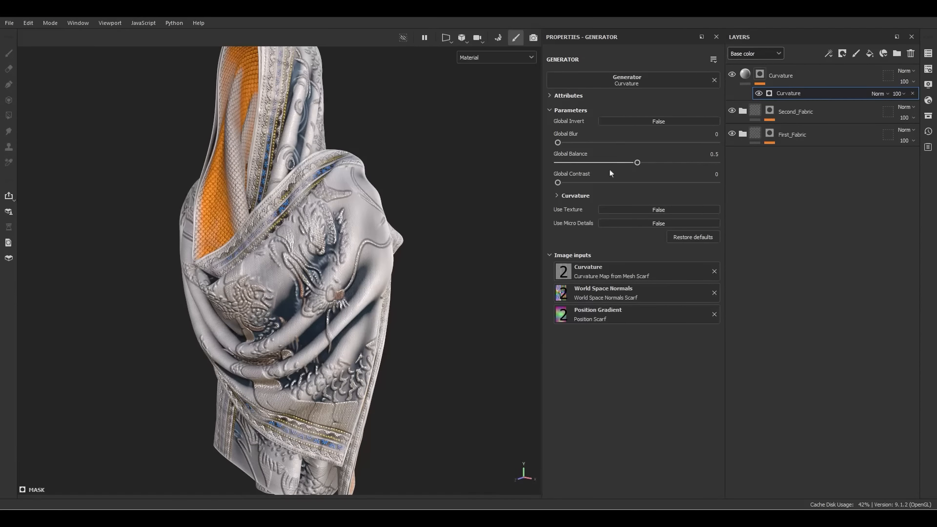
drag(628, 164, 604, 164)
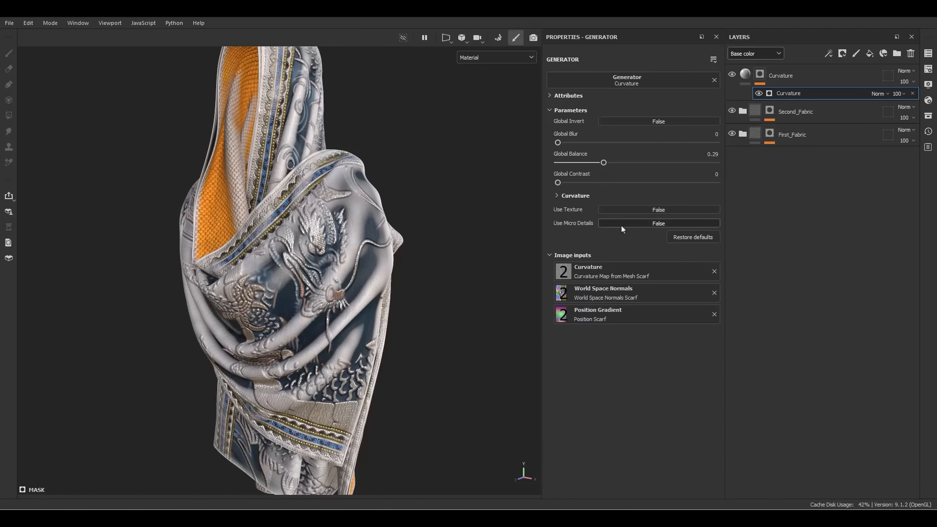
click(747, 79)
Enable only colour and roughness on the Curvature fill and blend it as Soft light
alt+click(562, 157)
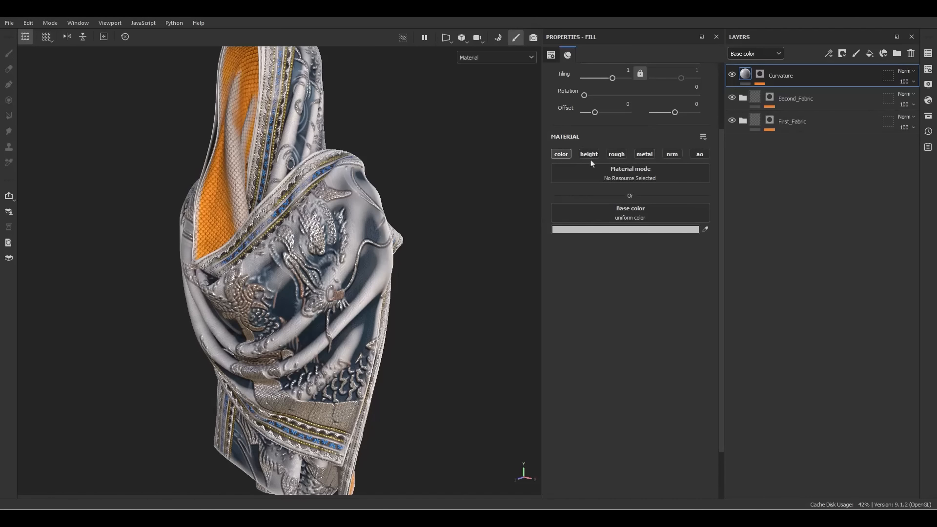
click(617, 154)
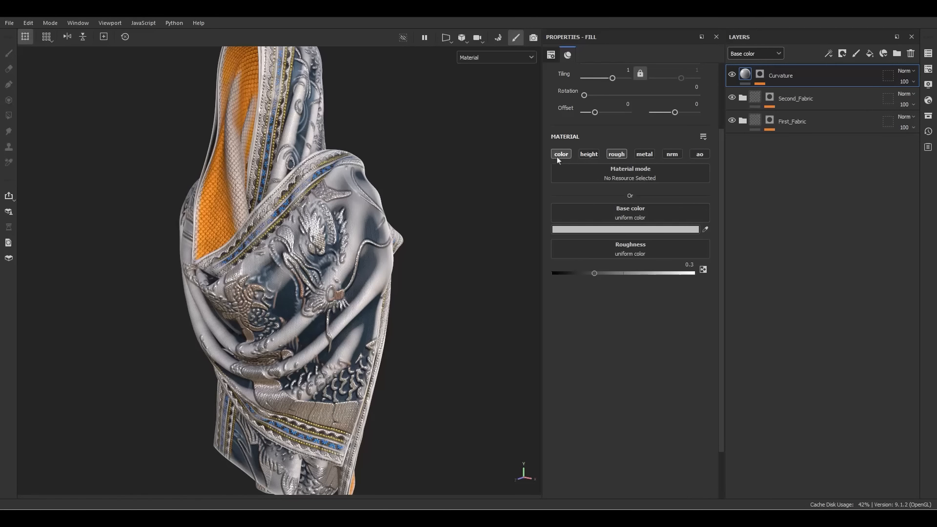
click(904, 72)
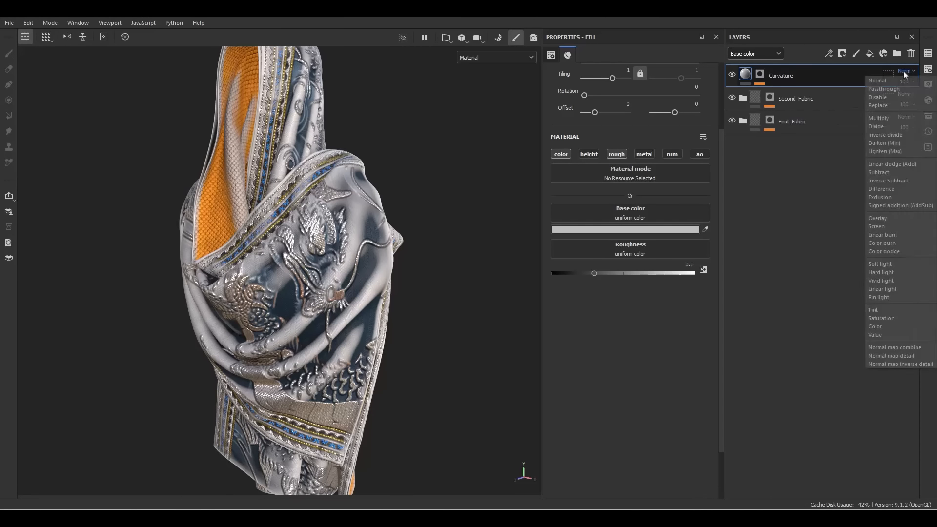
click(888, 265)
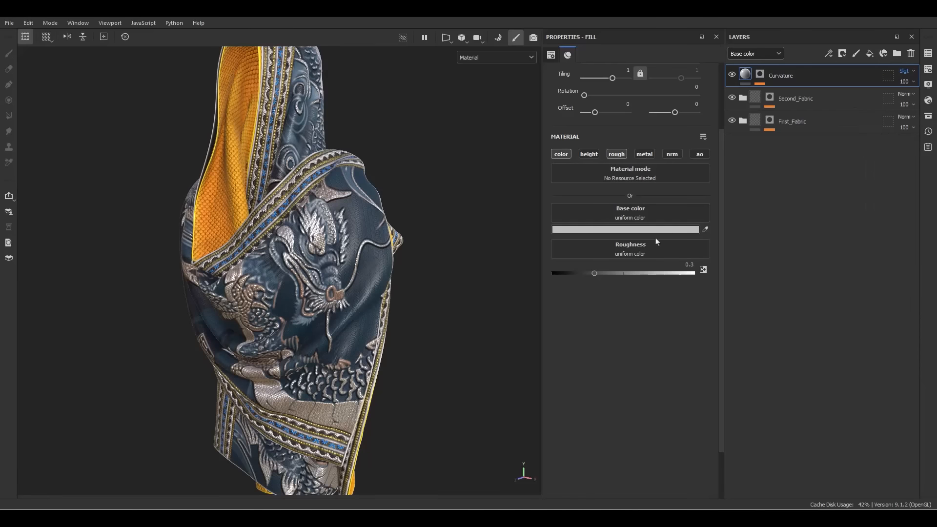
Make the Curvature fill's base colour pure white and inspect the highlights
click(622, 231)
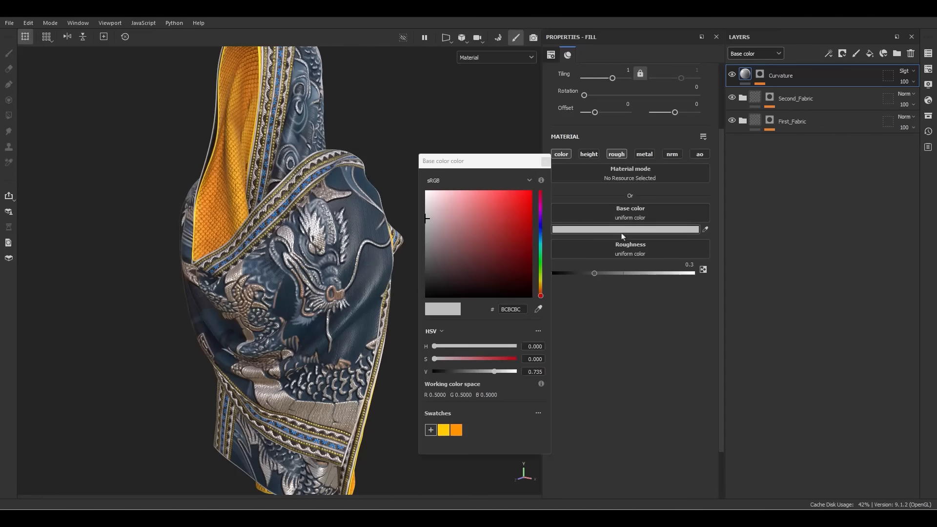
click(426, 195)
click(545, 162)
alt+drag(376, 280, 345, 309)
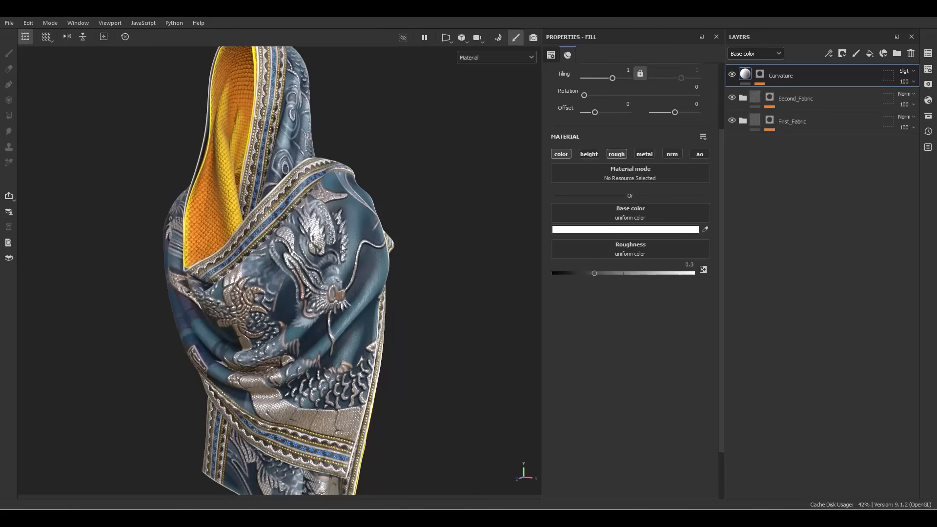
alt+drag(343, 248, 400, 296)
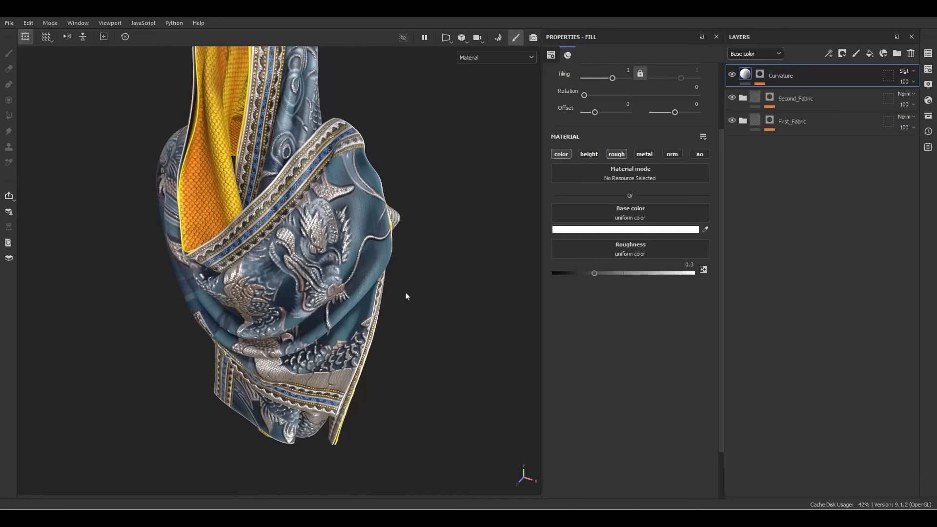
scroll(405, 297, up, 3)
scroll(408, 296, down, 2)
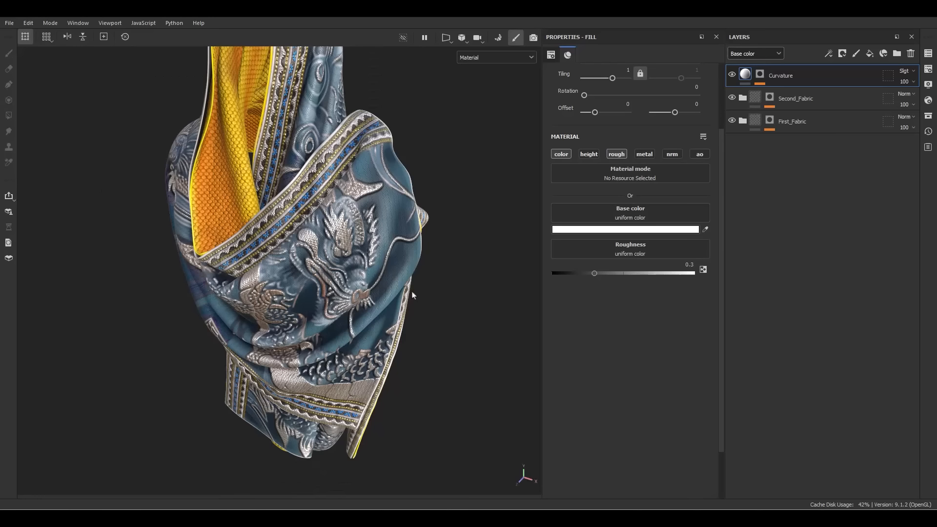
scroll(409, 297, up, 4)
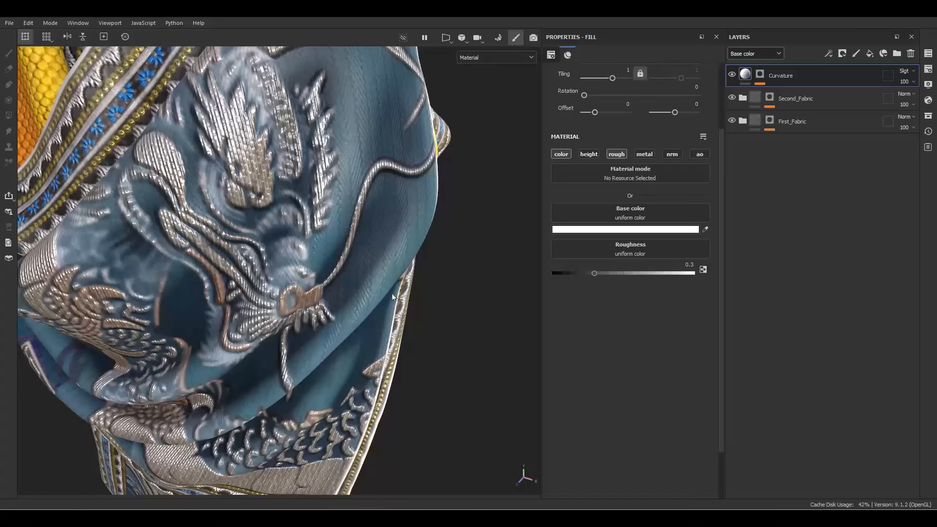
alt+drag(395, 298, 350, 227)
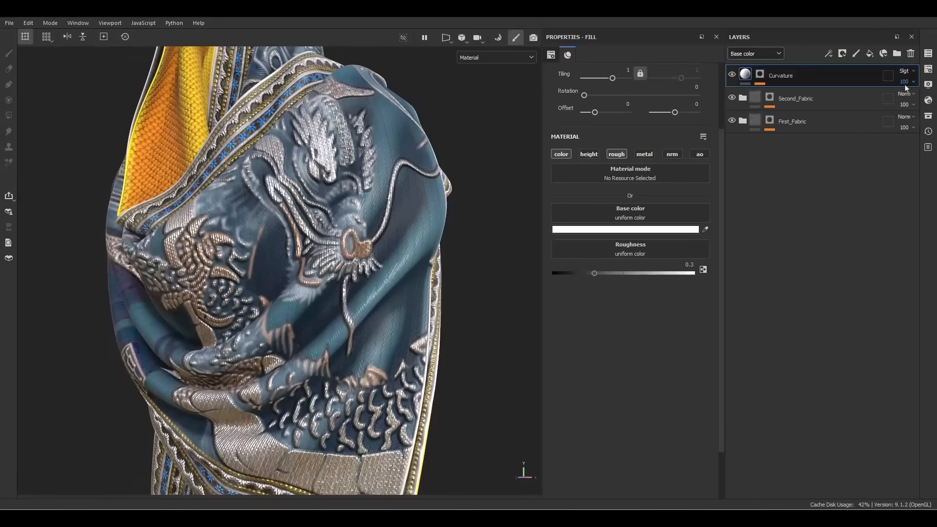
Lower the Curvature opacity to 40 and blur the generator mask to 4.14
click(911, 82)
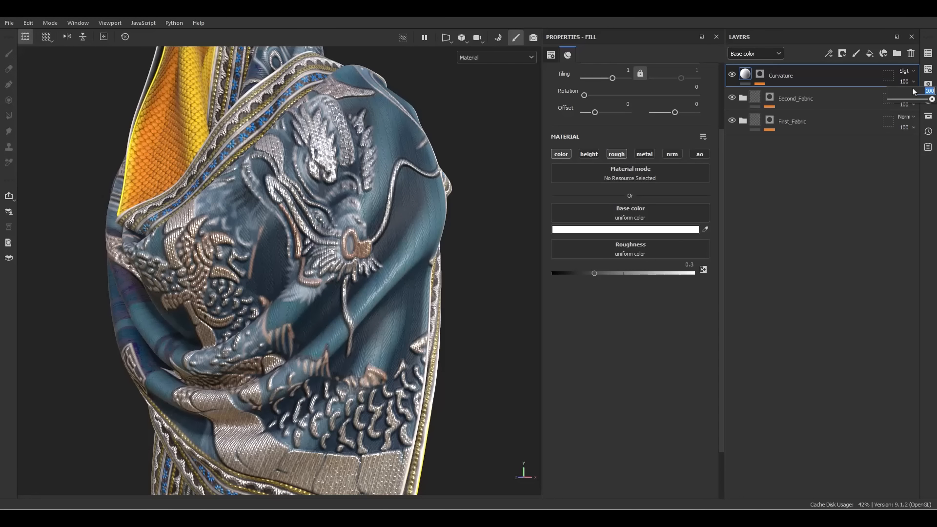
key(Return)
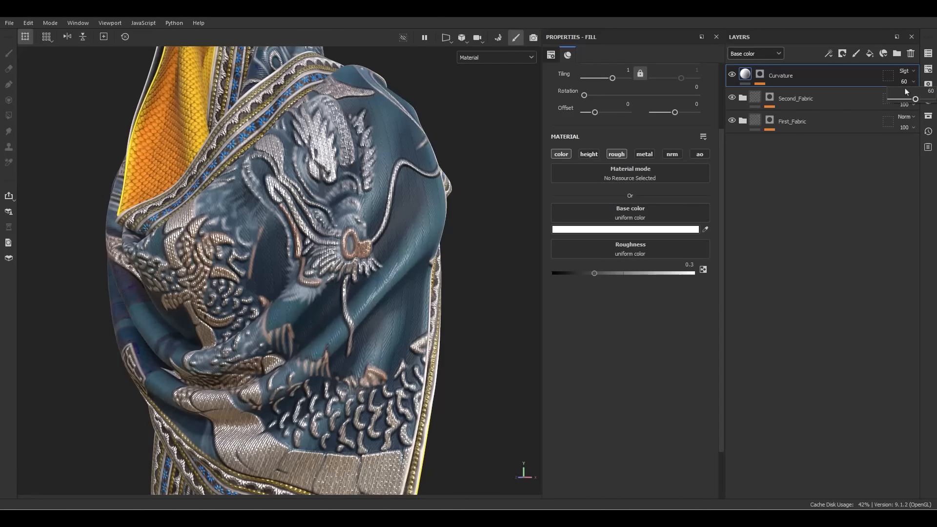
drag(931, 91, 902, 91)
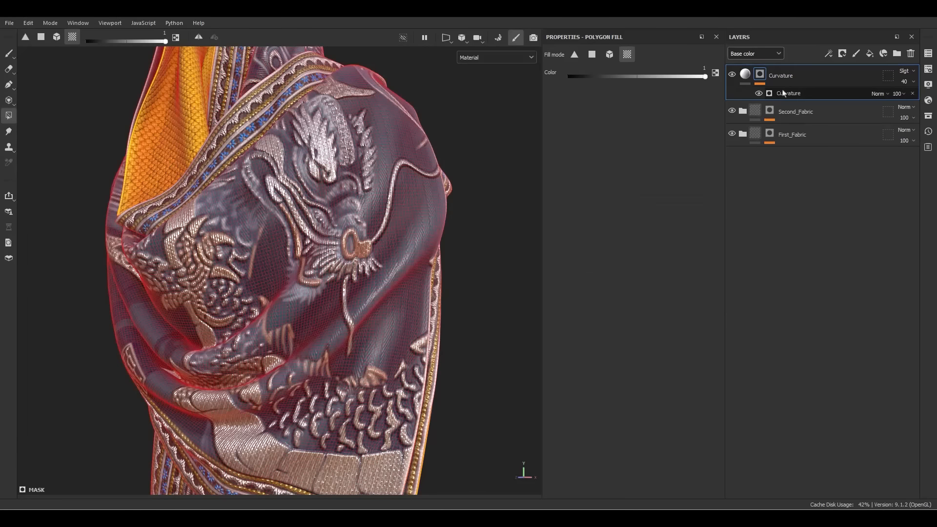
drag(558, 144, 599, 146)
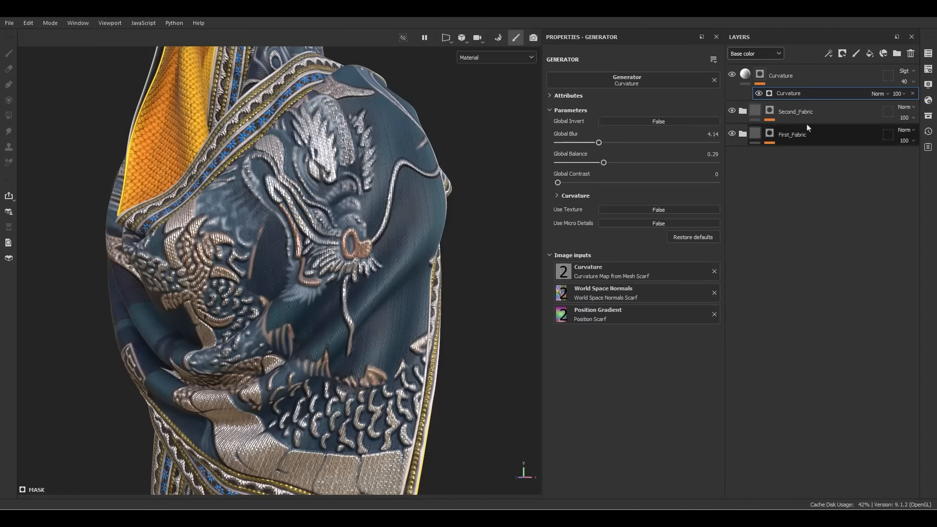
Raise the Curvature fill's roughness to 0.4
click(745, 74)
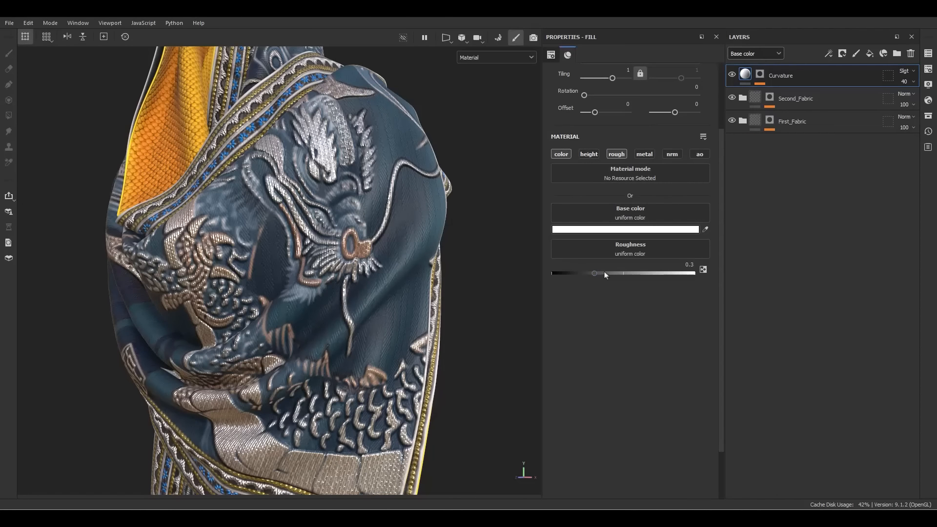
click(674, 264)
text(0.4)
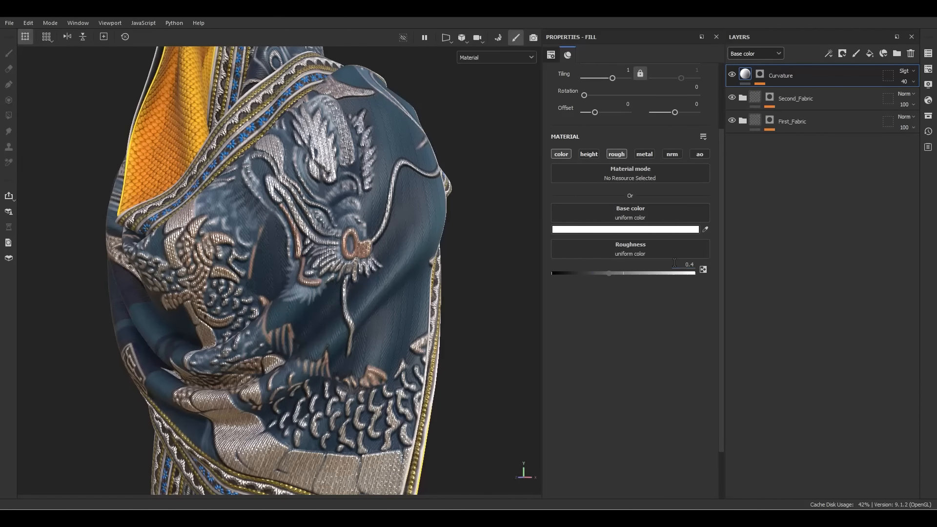
key(Return)
scroll(330, 205, down, 4)
mouse_move(328, 198)
alt+mouse_down()
mouse_move(327, 220)
mouse_move(322, 213)
alt+mouse_up()
scroll(327, 220, down, 4)
Hide the side panels and orbit to a frontal view of the finished scarf
click(755, 99)
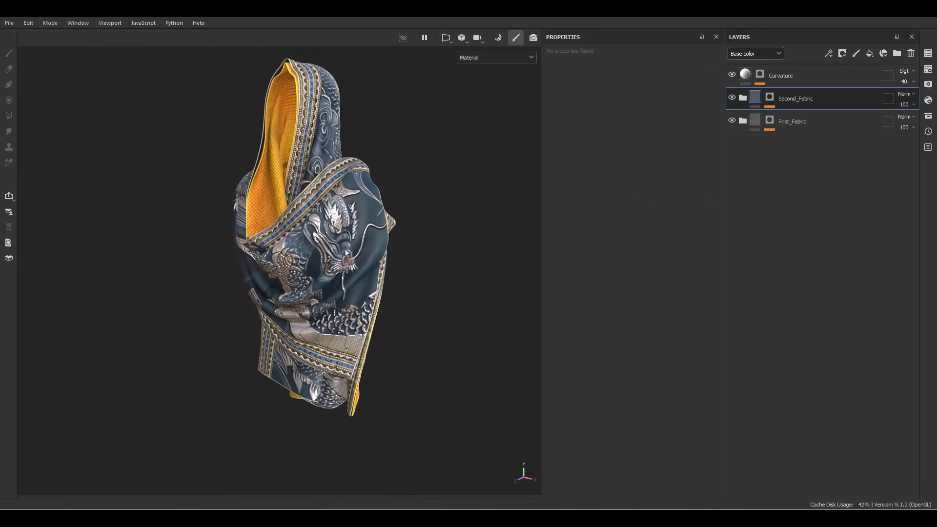
scroll(346, 250, down, 3)
alt+middle_drag(361, 229, 378, 254)
alt+drag(379, 244, 337, 255)
scroll(334, 254, up, 3)
scroll(362, 254, up, 2)
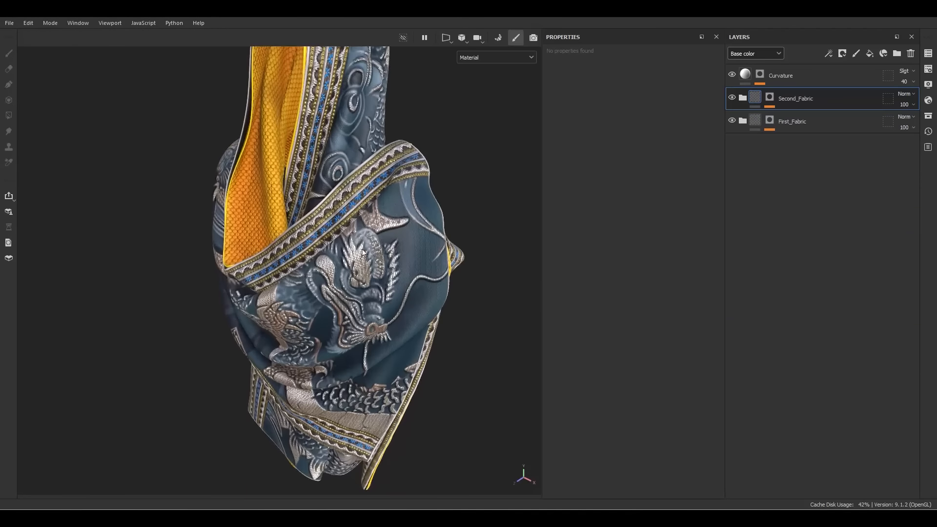
key(Tab)
scroll(619, 283, down, 4)
alt+drag(619, 214, 546, 174)
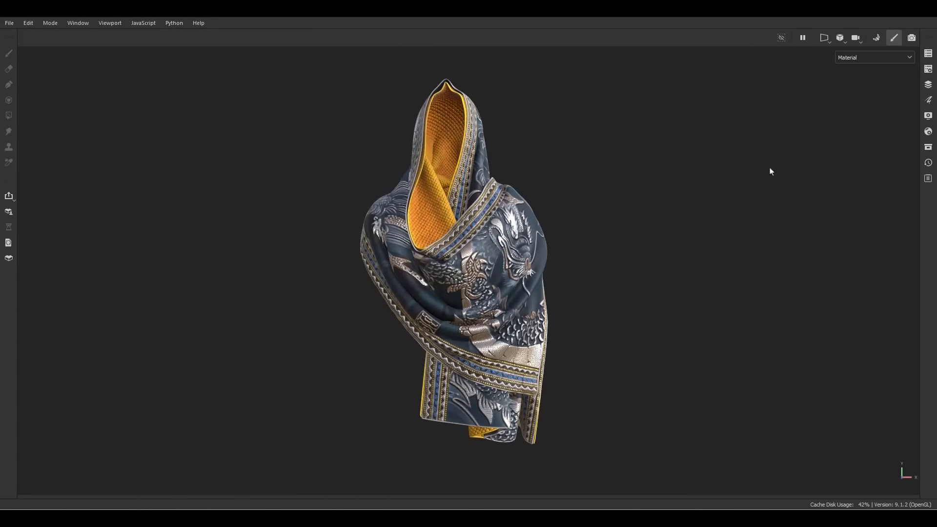